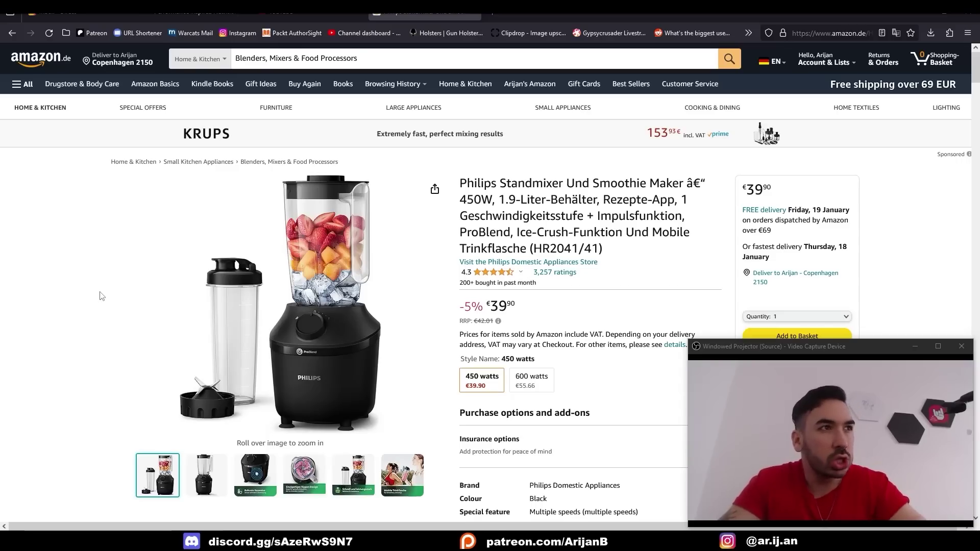
Save the main blender product photo to a new folder named Blender inside Pictures > References.
{"action": "left_click", "coordinate": [301, 318]}
{"action": "right_click", "coordinate": [413, 274]}
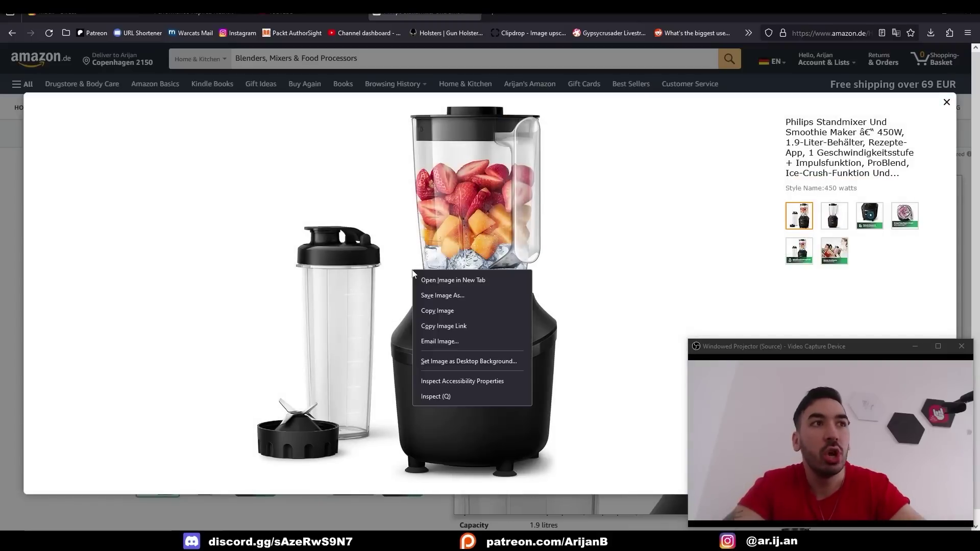
{"action": "left_click", "coordinate": [438, 296]}
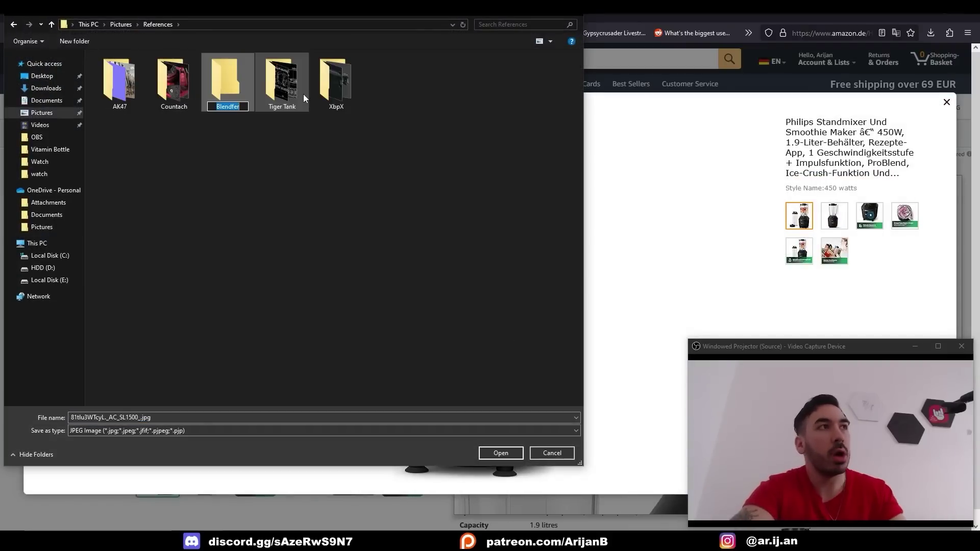
{"action": "type", "text": "Blender"}
{"action": "key", "text": "Return"}
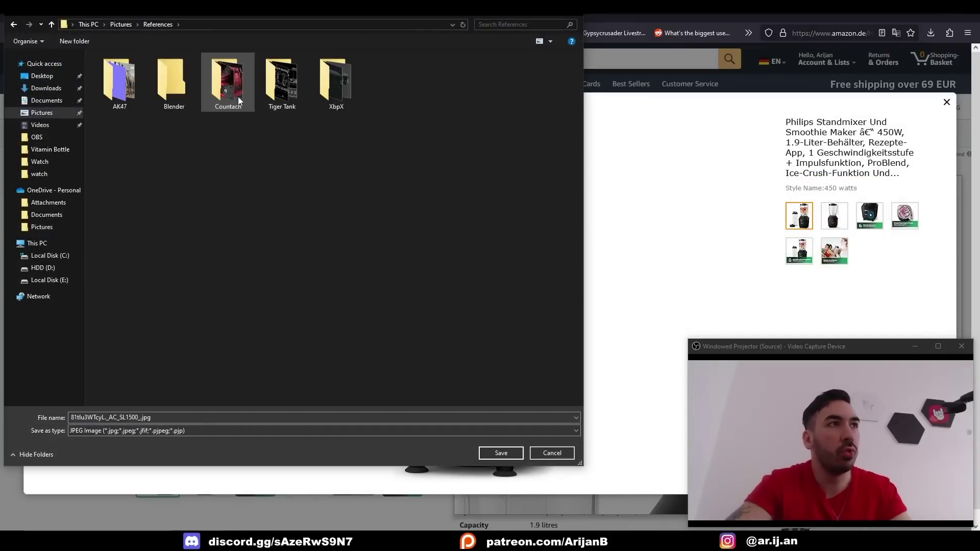
{"action": "double_click", "coordinate": [161, 92]}
{"action": "left_click", "coordinate": [515, 453]}
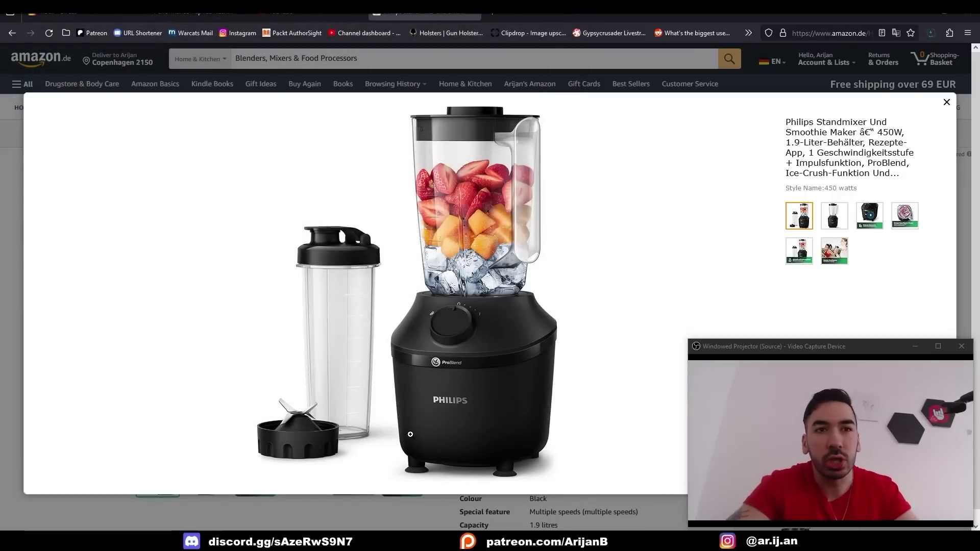
Save the close-up photo of the blender's base to the Blender reference folder and close the image viewer.
{"action": "left_click", "coordinate": [869, 216]}
{"action": "right_click", "coordinate": [468, 206]}
{"action": "left_click", "coordinate": [500, 229]}
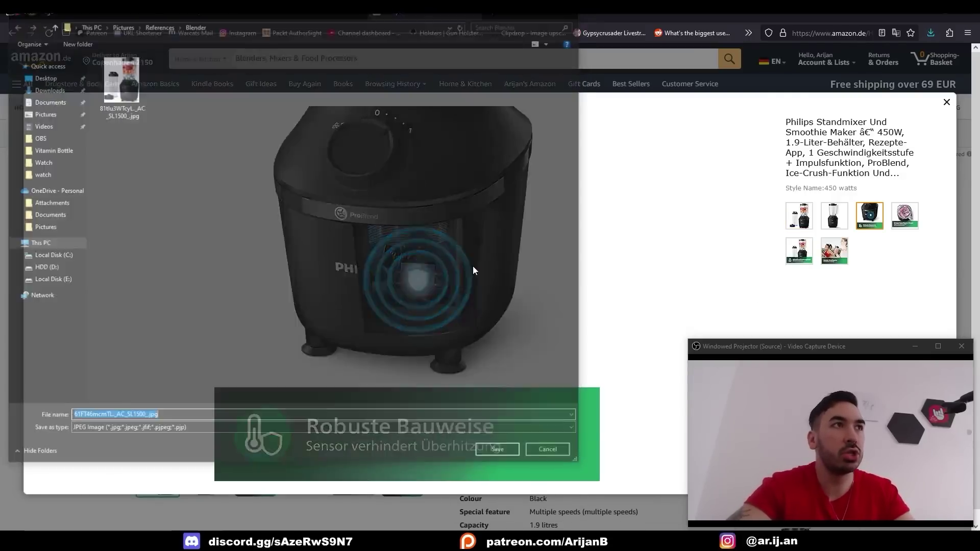
{"action": "left_click", "coordinate": [509, 452]}
{"action": "key", "text": "Escape"}
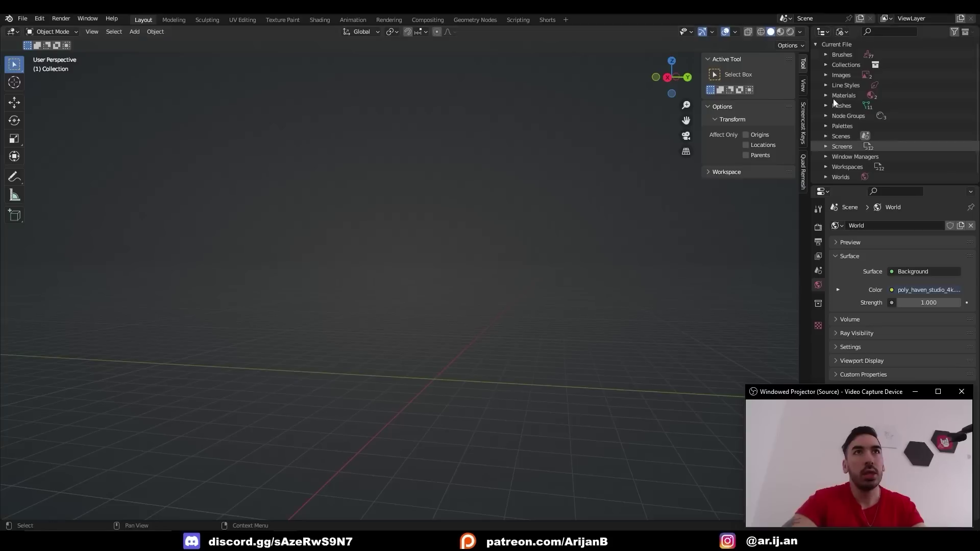
In Blender, turn the Outliner area into an Image Editor and open the full product photo from the Blender reference folder.
{"action": "left_click", "coordinate": [824, 32]}
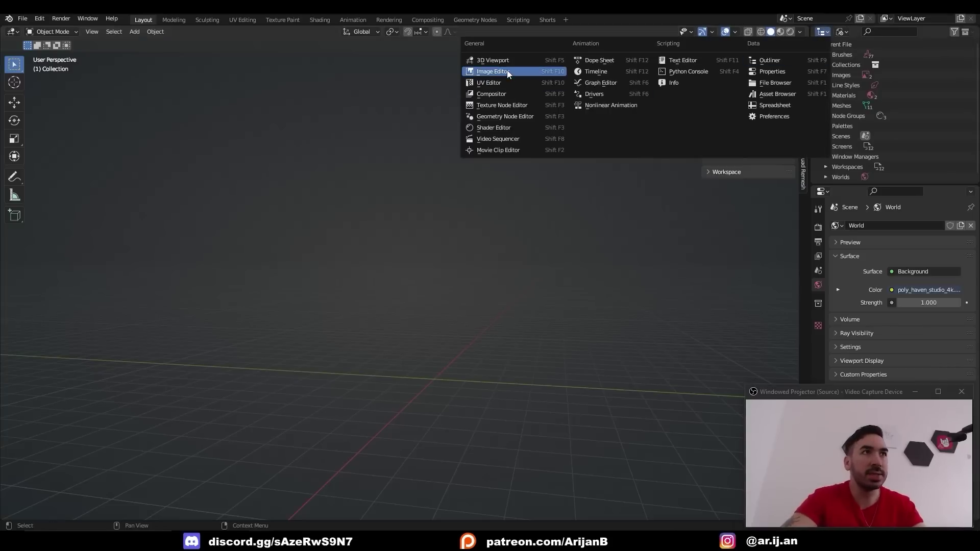
{"action": "left_click", "coordinate": [493, 71]}
{"action": "scroll", "coordinate": [879, 36], "scroll_direction": "down", "scroll_amount": 4}
{"action": "middle_click_drag", "start_coordinate": [848, 73], "coordinate": [897, 61]}
{"action": "left_click", "coordinate": [898, 34]}
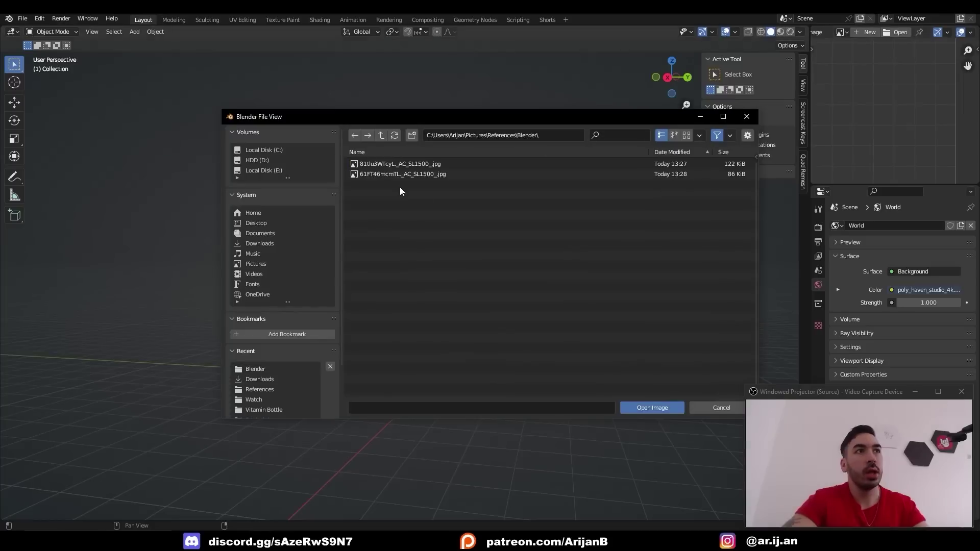
{"action": "double_click", "coordinate": [408, 164]}
Enlarge the Image Editor area and frame the reference photo on the blender's motor base.
{"action": "scroll", "coordinate": [905, 125], "scroll_direction": "down", "scroll_amount": 5}
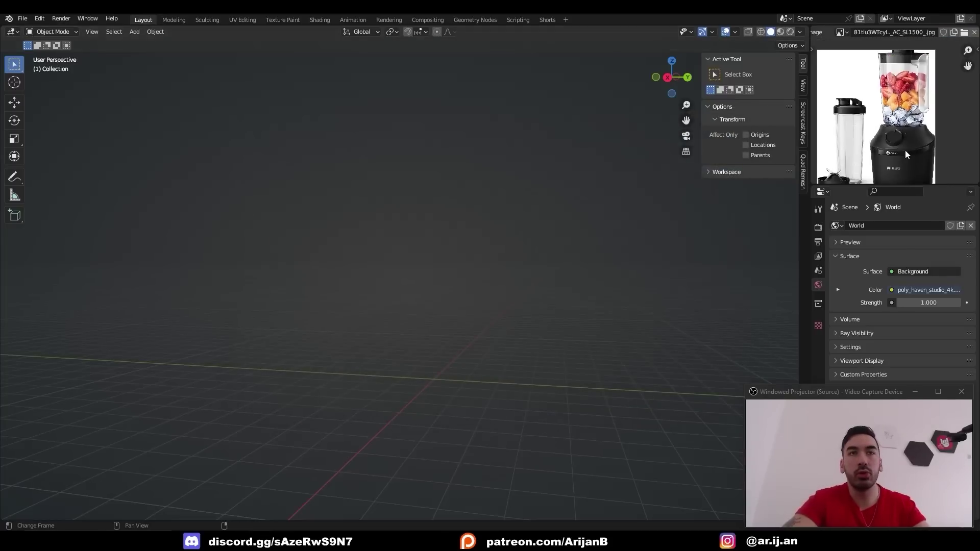
{"action": "scroll", "coordinate": [905, 82], "scroll_direction": "up", "scroll_amount": 2}
{"action": "scroll", "coordinate": [905, 102], "scroll_direction": "down", "scroll_amount": 2}
{"action": "left_click_drag", "start_coordinate": [809, 163], "coordinate": [795, 163]}
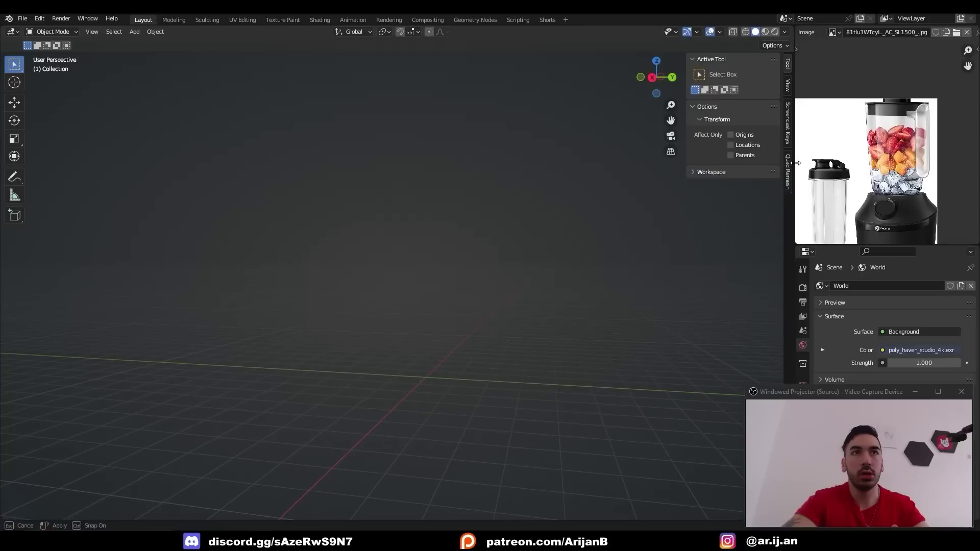
{"action": "middle_click_drag", "start_coordinate": [854, 173], "coordinate": [853, 166]}
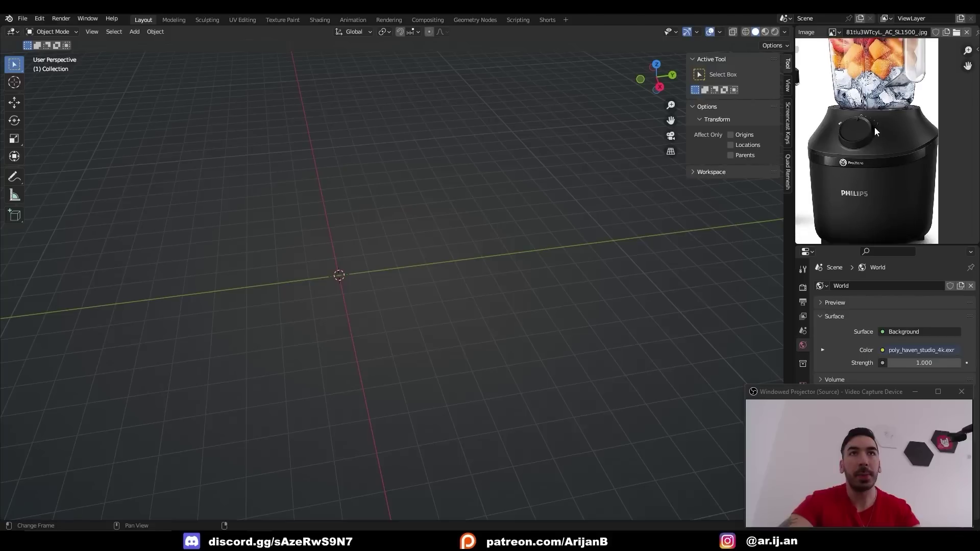
{"action": "middle_click_drag", "start_coordinate": [879, 159], "coordinate": [857, 153]}
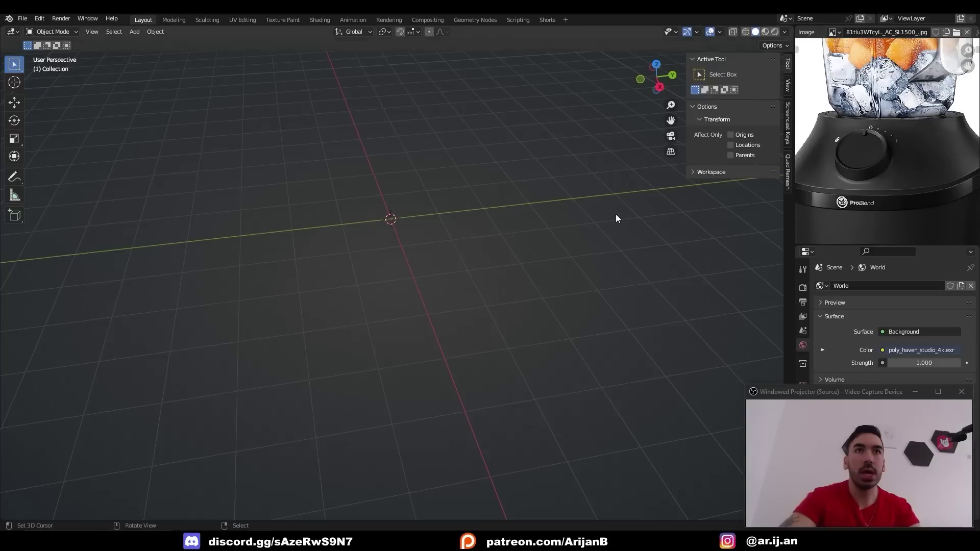
Add a mesh circle and set its vertex count to 12.
{"action": "key", "text": "shift+a"}
{"action": "mouse_move", "coordinate": [453, 204]}
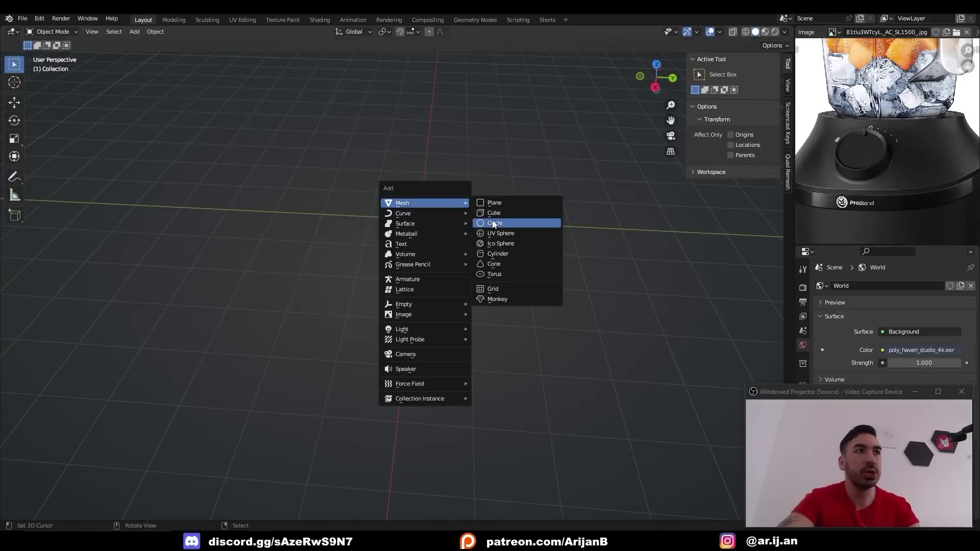
{"action": "left_click", "coordinate": [494, 223]}
{"action": "middle_click_drag", "start_coordinate": [506, 278], "coordinate": [493, 329]}
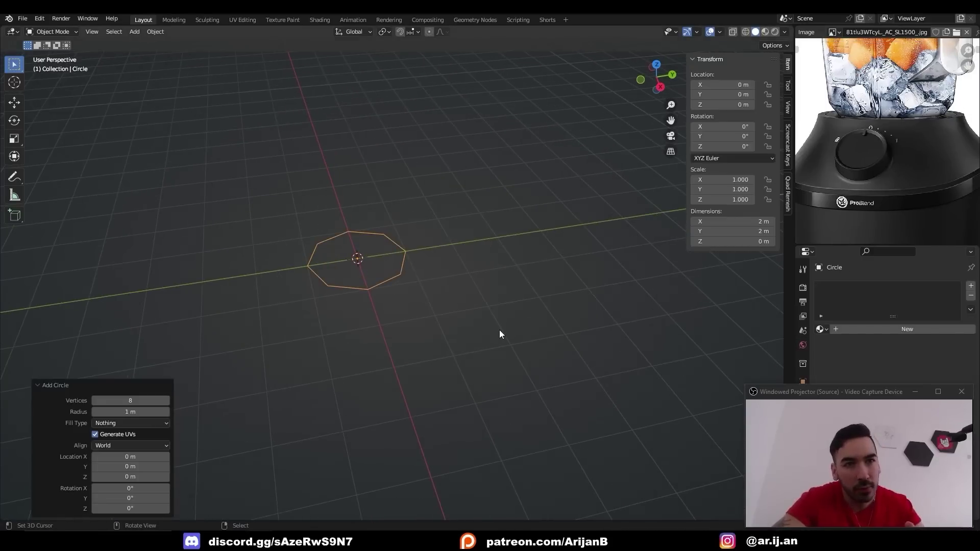
{"action": "left_click_drag", "start_coordinate": [127, 399], "coordinate": [148, 399]}
{"action": "middle_click_drag", "start_coordinate": [313, 332], "coordinate": [408, 309]}
{"action": "middle_click_drag", "start_coordinate": [865, 148], "coordinate": [873, 121]}
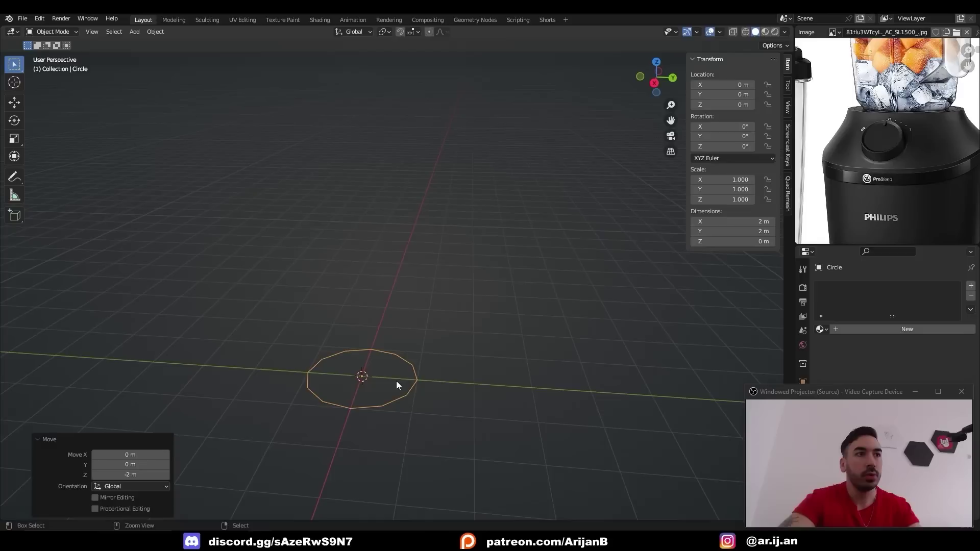
Raise the circle along Z to a height of about 3 m.
{"action": "key", "text": "g"}
{"action": "key", "text": "z"}
{"action": "left_click", "coordinate": [386, 236]}
{"action": "middle_click_drag", "start_coordinate": [385, 236], "coordinate": [422, 219], "text": "shift"}
Duplicate the circle about 1 m below the original and scale the copy's vertices up to about 1.44.
{"action": "key", "text": "shift+d"}
{"action": "key", "text": "z"}
{"action": "left_click", "coordinate": [400, 276]}
{"action": "middle_click_drag", "start_coordinate": [512, 213], "coordinate": [498, 212]}
{"action": "key", "text": "Tab"}
{"action": "key", "text": "s"}
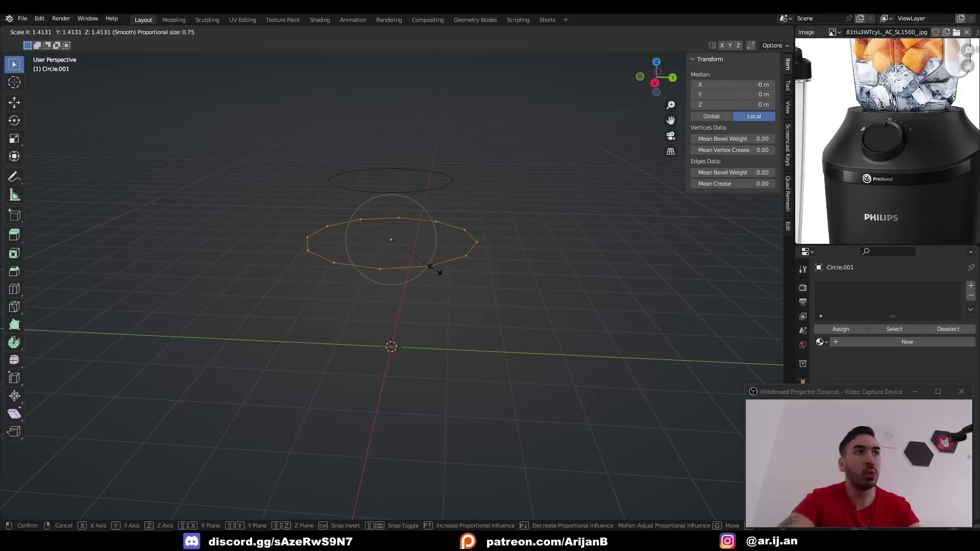
{"action": "left_click", "coordinate": [420, 251]}
Tilt the lower circle by moving its front vertices down about 0.44 m along Z with proportional editing.
{"action": "left_click", "coordinate": [383, 254]}
{"action": "middle_click_drag", "start_coordinate": [420, 251], "coordinate": [391, 284]}
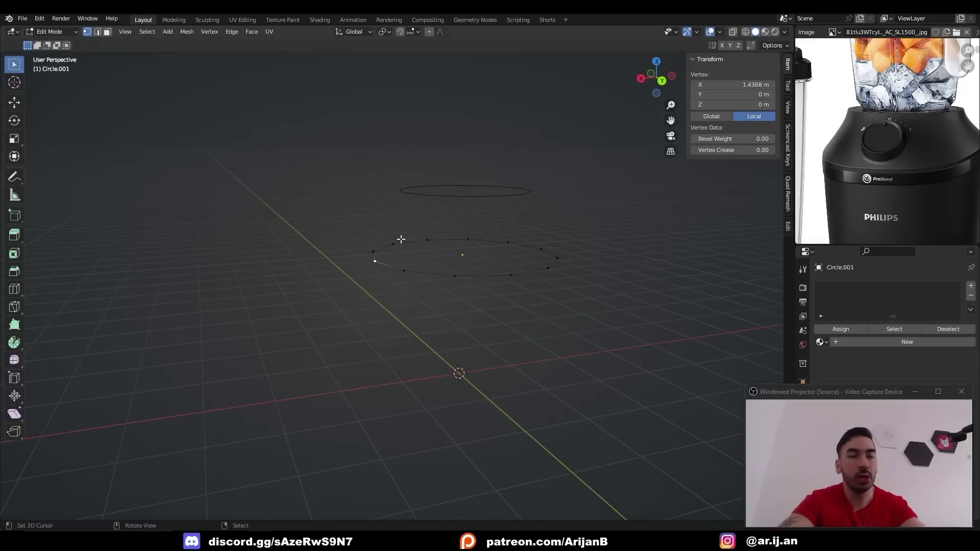
{"action": "key", "text": "g"}
{"action": "right_click", "coordinate": [398, 272]}
{"action": "right_click", "coordinate": [390, 258], "text": "shift"}
{"action": "mouse_move", "coordinate": [398, 272]}
{"action": "middle_mouse_down"}
{"action": "mouse_move", "coordinate": [414, 261]}
{"action": "mouse_move", "coordinate": [407, 269]}
{"action": "middle_mouse_up"}
{"action": "right_click", "coordinate": [392, 267], "text": "shift"}
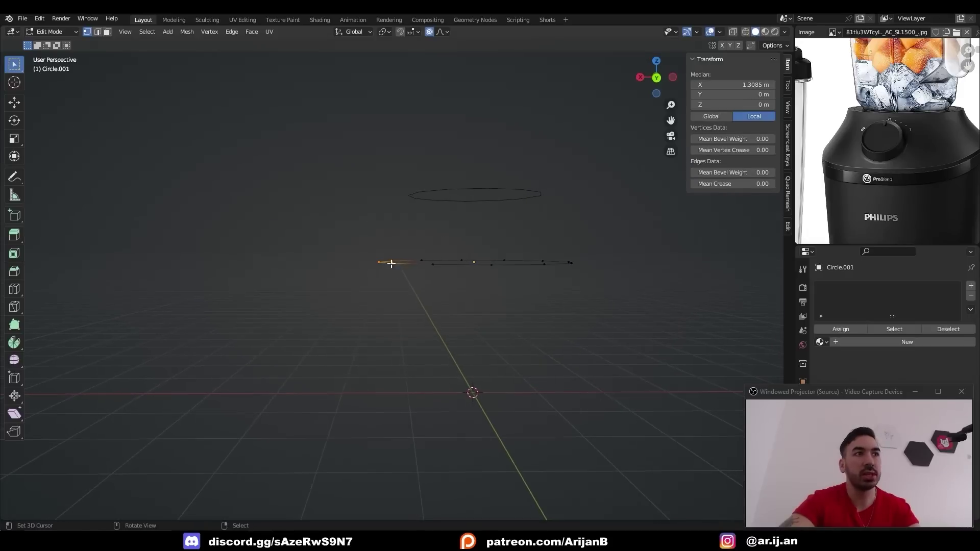
{"action": "key", "text": "g"}
{"action": "scroll", "coordinate": [403, 265], "scroll_direction": "up", "scroll_amount": 2}
{"action": "scroll", "coordinate": [429, 235], "scroll_direction": "down", "scroll_amount": 6}
{"action": "key", "text": "z"}
{"action": "scroll", "coordinate": [434, 263], "scroll_direction": "up", "scroll_amount": 3}
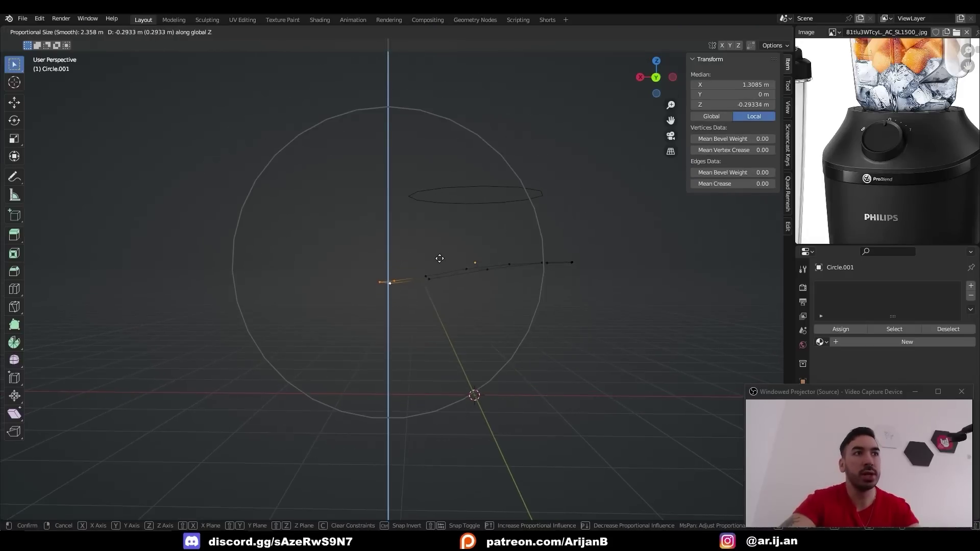
{"action": "left_click", "coordinate": [439, 268]}
Raise the whole tilted circle about 0.35 m along Z in Object Mode.
{"action": "key", "text": "Tab"}
{"action": "middle_click_drag", "start_coordinate": [438, 267], "coordinate": [484, 296]}
{"action": "key", "text": "g"}
{"action": "key", "text": "z"}
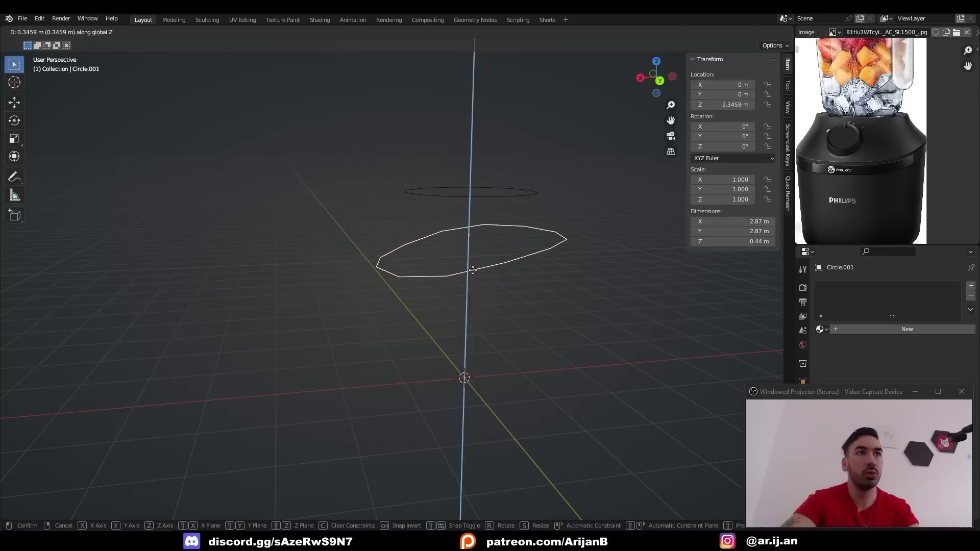
{"action": "left_click", "coordinate": [472, 268]}
Join the two circles into one mesh and bridge their edge loops with faces.
{"action": "left_click", "coordinate": [494, 197], "text": "shift"}
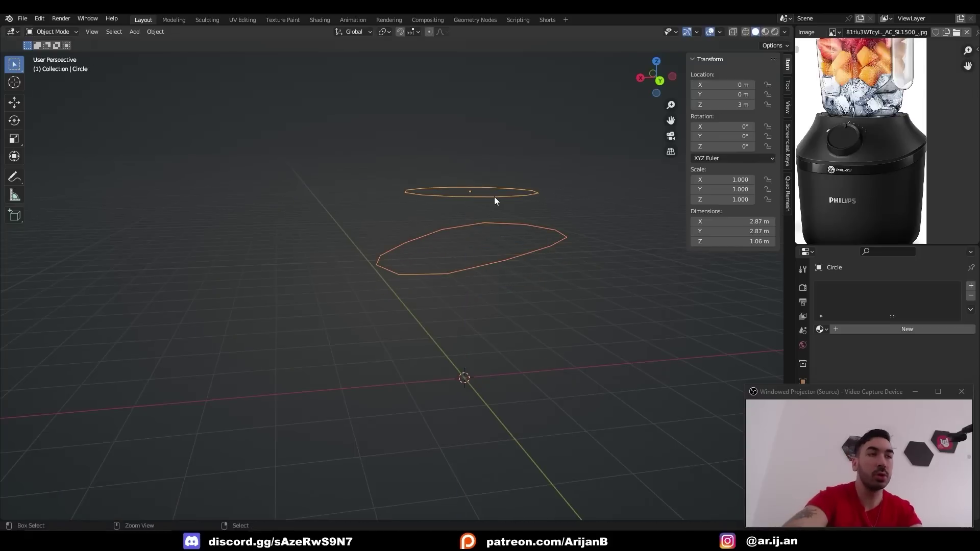
{"action": "key", "text": "Tab"}
{"action": "left_click", "coordinate": [510, 221], "text": "alt+shift"}
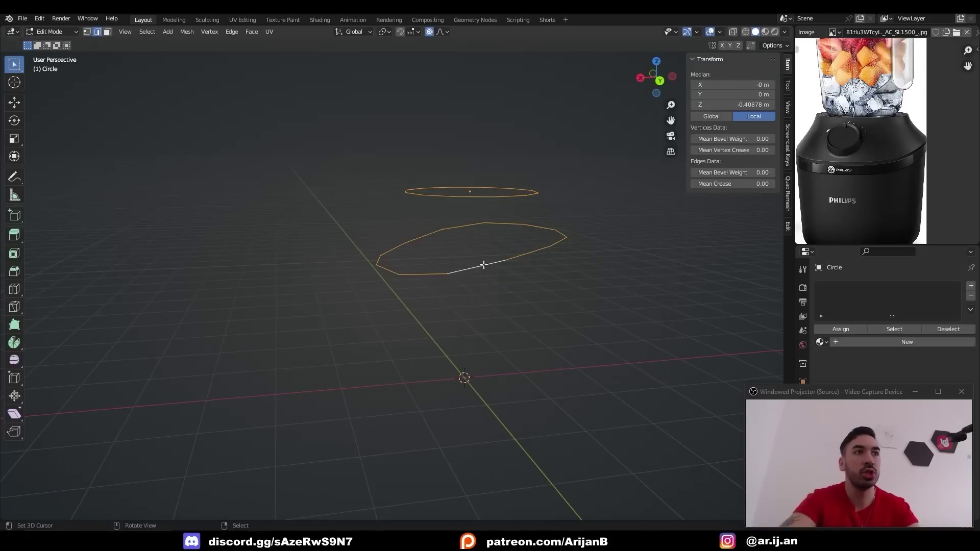
{"action": "right_click", "coordinate": [545, 202]}
{"action": "left_click", "coordinate": [511, 252]}
Scale the tilted lower ring up slightly and show the mesh in solid shading.
{"action": "middle_click_drag", "start_coordinate": [510, 252], "coordinate": [455, 261]}
{"action": "key", "text": "s"}
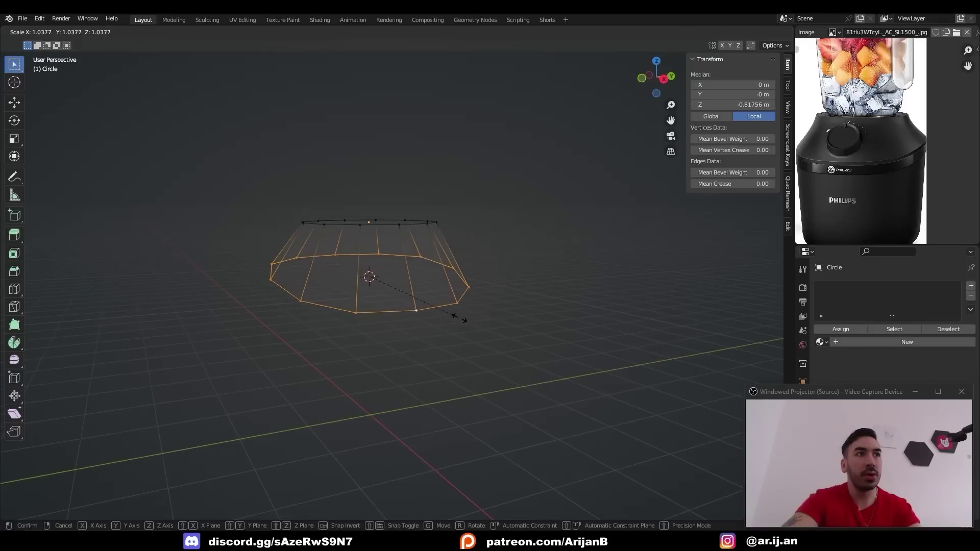
{"action": "left_click", "coordinate": [466, 319]}
{"action": "key", "text": "shift+z"}
{"action": "middle_click_drag", "start_coordinate": [465, 319], "coordinate": [443, 326]}
Add a horizontal loop cut midway around the cone and scale it in to about 0.95.
{"action": "key", "text": "ctrl+r"}
{"action": "left_click", "coordinate": [406, 271]}
{"action": "left_click", "coordinate": [405, 268]}
{"action": "key", "text": "s"}
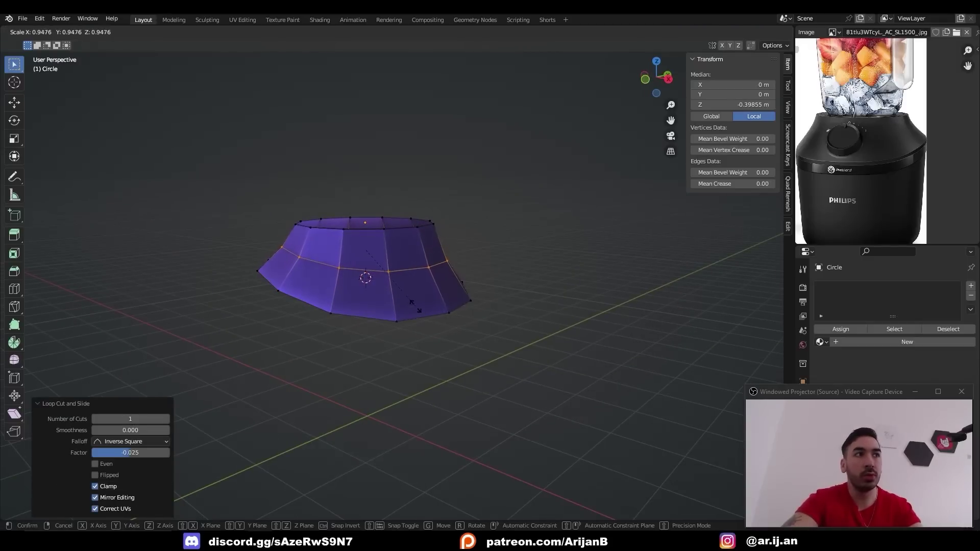
{"action": "left_click", "coordinate": [403, 298]}
Add a level 2 Subdivision Surface modifier to the body.
{"action": "key", "text": "Tab"}
{"action": "mouse_move", "coordinate": [437, 296]}
{"action": "middle_mouse_down"}
{"action": "mouse_move", "coordinate": [317, 295]}
{"action": "mouse_move", "coordinate": [472, 290]}
{"action": "mouse_move", "coordinate": [429, 309]}
{"action": "middle_mouse_up"}
{"action": "key", "text": "ctrl+2"}
{"action": "key", "text": "Tab"}
{"action": "middle_click_drag", "start_coordinate": [536, 311], "coordinate": [523, 315]}
{"action": "key", "text": "a"}
{"action": "key", "text": "ctrl+z"}
Extrude the bottom edge loop down about 0.1 m along Z to form the shoulder's supporting edge.
{"action": "middle_click_drag", "start_coordinate": [490, 344], "coordinate": [525, 332]}
{"action": "scroll", "coordinate": [526, 331], "scroll_direction": "up", "scroll_amount": 2}
{"action": "scroll", "coordinate": [882, 147], "scroll_direction": "up", "scroll_amount": 1}
{"action": "scroll", "coordinate": [878, 153], "scroll_direction": "up", "scroll_amount": 3}
{"action": "scroll", "coordinate": [888, 173], "scroll_direction": "down", "scroll_amount": 1}
{"action": "key", "text": "e"}
{"action": "key", "text": "z"}
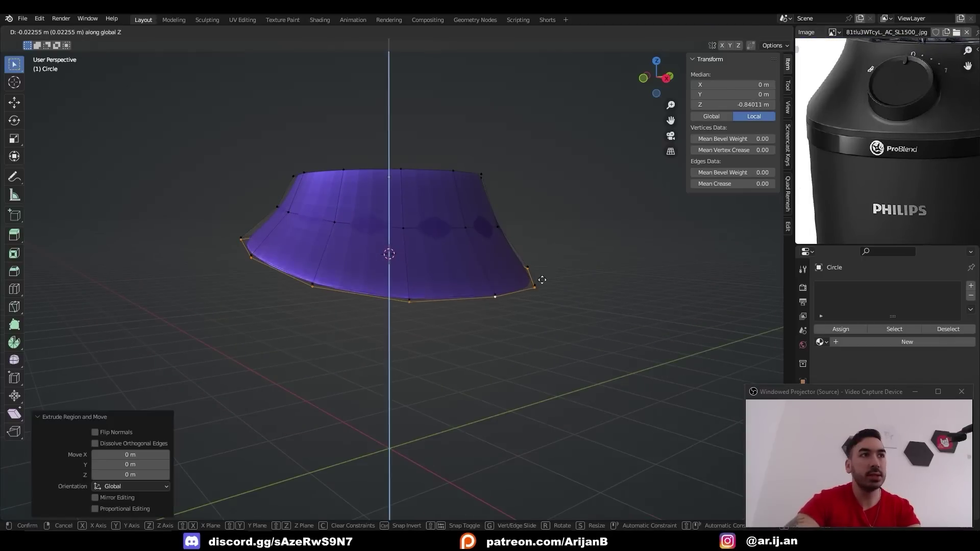
{"action": "left_click", "coordinate": [540, 350]}
Extrude the bottom edge loop down about 1.6 m along Z and flatten it with a Z scale of 0.
{"action": "key", "text": "e"}
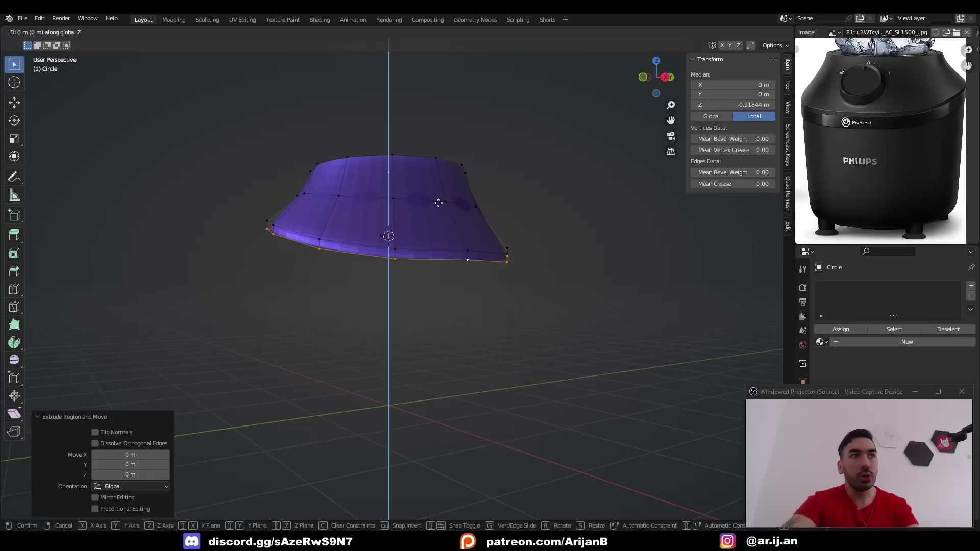
{"action": "key", "text": "z"}
{"action": "left_click", "coordinate": [453, 330]}
{"action": "key", "text": "s"}
{"action": "key", "text": "z"}
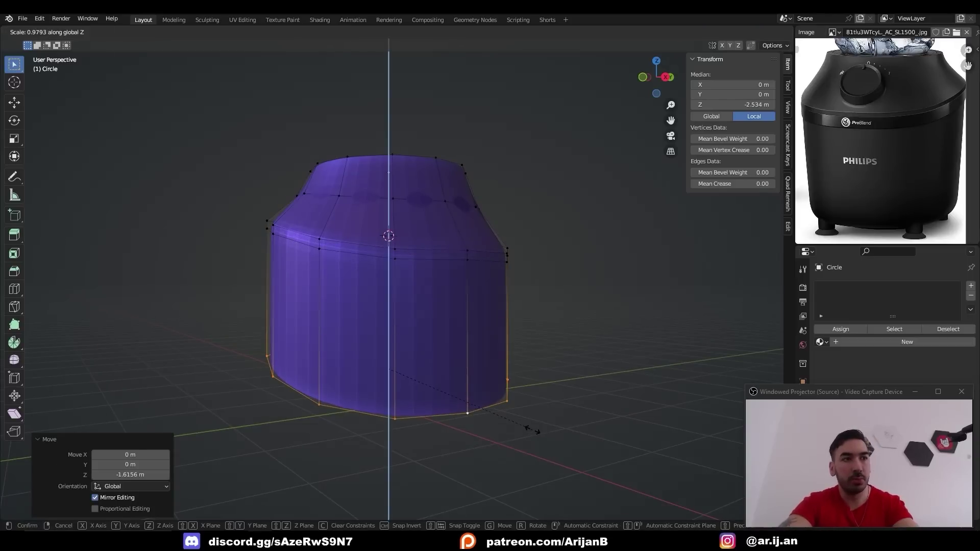
{"action": "key", "text": "0"}
{"action": "key", "text": "Return"}
Extrude the flattened bottom loop a little further down along Z and scale the new loop inward.
{"action": "key", "text": "alt+z"}
{"action": "middle_click_drag", "start_coordinate": [518, 375], "coordinate": [540, 313]}
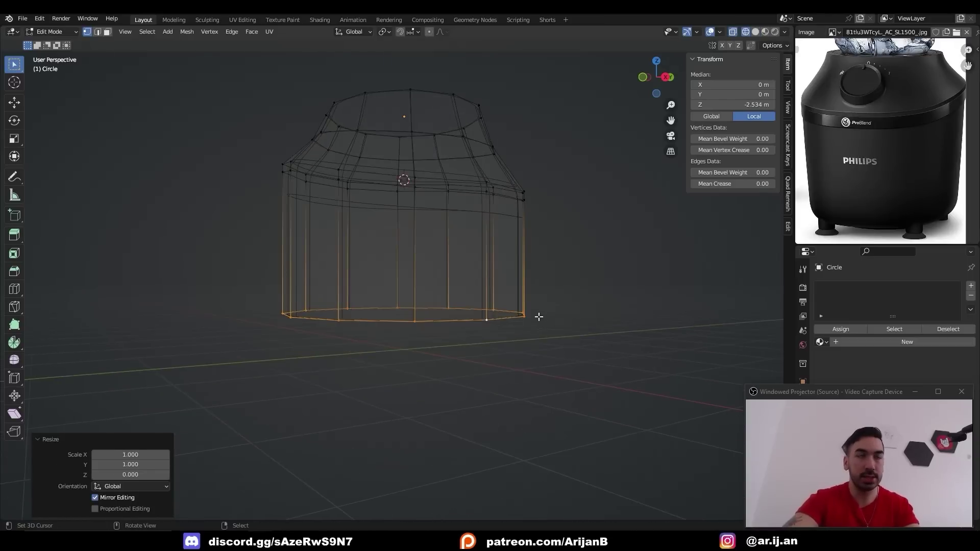
{"action": "key", "text": "e"}
{"action": "key", "text": "z"}
{"action": "left_click", "coordinate": [487, 312]}
{"action": "key", "text": "s"}
{"action": "left_click", "coordinate": [526, 376]}
Fill the open bottom of the body with a face and inset it.
{"action": "middle_click_drag", "start_coordinate": [853, 199], "coordinate": [872, 158]}
{"action": "key", "text": "alt+z"}
{"action": "mouse_move", "coordinate": [485, 409]}
{"action": "middle_mouse_down"}
{"action": "mouse_move", "coordinate": [485, 387]}
{"action": "mouse_move", "coordinate": [485, 397]}
{"action": "middle_mouse_up"}
{"action": "key", "text": "f"}
{"action": "key", "text": "i"}
{"action": "left_click", "coordinate": [498, 377]}
Move the edge loop above the rounded bottom up slightly along Z and check the smoothed shape.
{"action": "right_click", "coordinate": [448, 304], "text": "alt"}
{"action": "key", "text": "g"}
{"action": "key", "text": "z"}
{"action": "left_click", "coordinate": [448, 293]}
{"action": "key", "text": "Tab"}
{"action": "mouse_move", "coordinate": [408, 361]}
{"action": "middle_mouse_down"}
{"action": "mouse_move", "coordinate": [404, 336]}
{"action": "mouse_move", "coordinate": [434, 342]}
{"action": "middle_mouse_up"}
Rescale the edge loop at the body's shoulder slightly and check the smoothed silhouette.
{"action": "key", "text": "Tab"}
{"action": "key", "text": "shift+z"}
{"action": "right_click", "coordinate": [418, 343], "text": "alt"}
{"action": "key", "text": "shift+z"}
{"action": "key", "text": "s"}
{"action": "left_click", "coordinate": [489, 374]}
{"action": "key", "text": "Tab"}
{"action": "middle_click_drag", "start_coordinate": [535, 359], "coordinate": [514, 415]}
{"action": "middle_click_drag", "start_coordinate": [467, 393], "coordinate": [475, 348]}
Add a loop cut slid fully up to the shoulder edge and move it down along Z to mark out a band.
{"action": "key", "text": "Tab"}
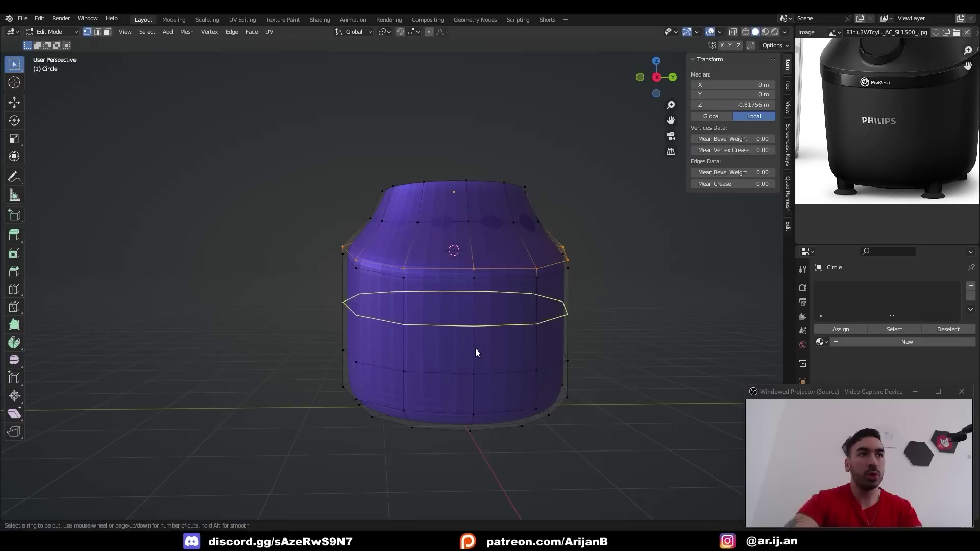
{"action": "key", "text": "ctrl+r"}
{"action": "left_click", "coordinate": [476, 348]}
{"action": "left_click", "coordinate": [457, 269]}
{"action": "scroll", "coordinate": [469, 255], "scroll_direction": "up", "scroll_amount": 2}
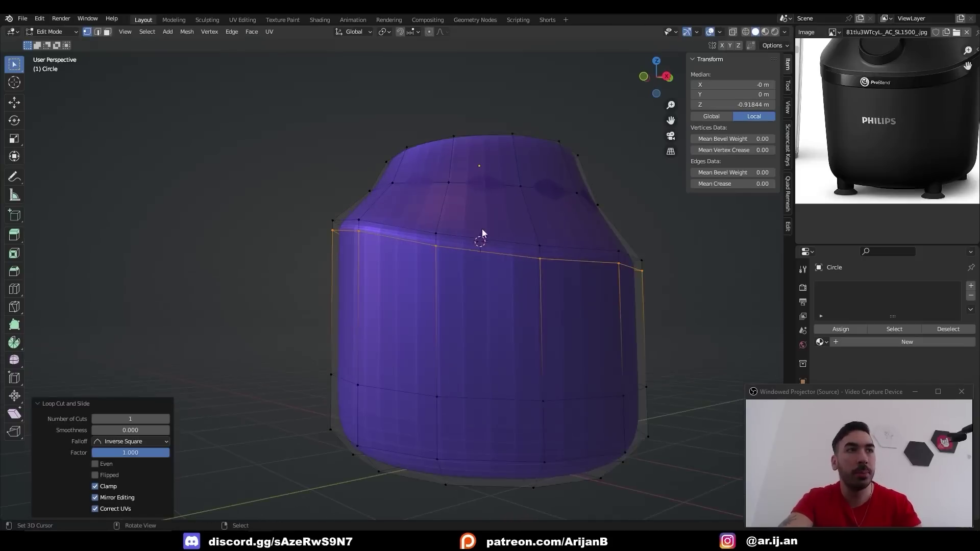
{"action": "key", "text": "g"}
{"action": "key", "text": "z"}
{"action": "left_click", "coordinate": [560, 418]}
Extrude the ring of faces below the shoulder and fatten it outward about 0.03 m into a raised band.
{"action": "key", "text": "3"}
{"action": "left_click", "coordinate": [404, 270], "text": "alt"}
{"action": "scroll", "coordinate": [423, 286], "scroll_direction": "up", "scroll_amount": 3}
{"action": "key", "text": "e"}
{"action": "right_click", "coordinate": [421, 320]}
{"action": "key", "text": "alt+s"}
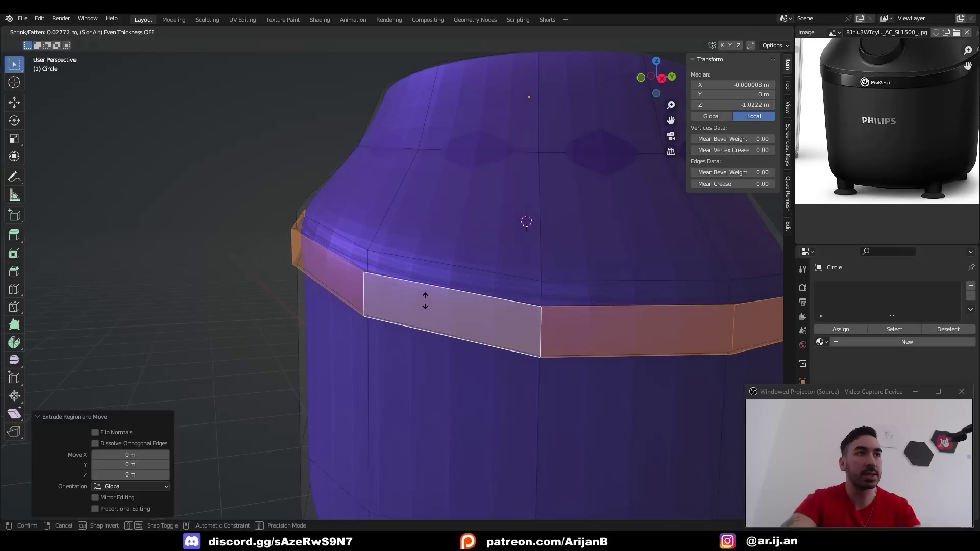
{"action": "left_click", "coordinate": [430, 307]}
Bevel the upper and lower edge loops of the raised band with 2 segments, a width of 0.00392 m and shape 1.000.
{"action": "middle_click_drag", "start_coordinate": [430, 307], "coordinate": [459, 319]}
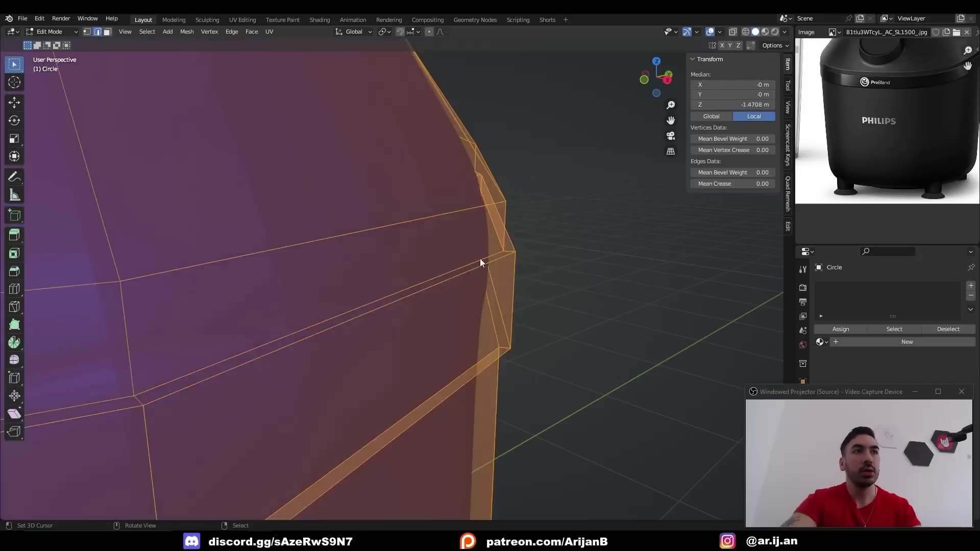
{"action": "key", "text": "alt+a"}
{"action": "scroll", "coordinate": [469, 250], "scroll_direction": "down", "scroll_amount": 3}
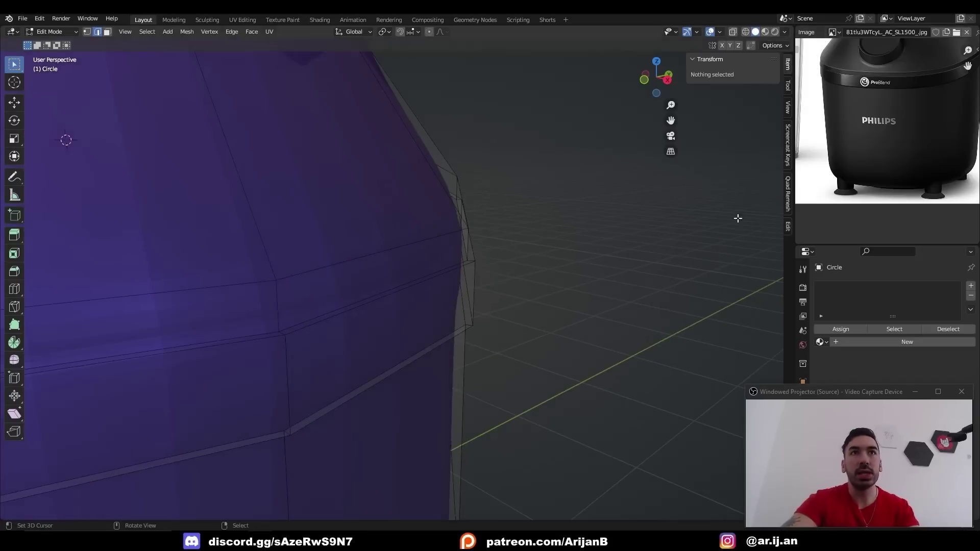
{"action": "middle_click_drag", "start_coordinate": [497, 305], "coordinate": [487, 310]}
{"action": "right_click", "coordinate": [406, 283], "text": "alt"}
{"action": "right_click", "coordinate": [408, 292], "text": "alt+shift"}
{"action": "key", "text": "shift+z"}
{"action": "right_click", "coordinate": [442, 367], "text": "alt+shift"}
{"action": "right_click", "coordinate": [443, 359], "text": "alt+shift"}
{"action": "key", "text": "shift+z"}
{"action": "scroll", "coordinate": [477, 326], "scroll_direction": "up", "scroll_amount": 3}
{"action": "middle_click_drag", "start_coordinate": [568, 305], "coordinate": [536, 310], "text": "shift"}
{"action": "key", "text": "ctrl+b"}
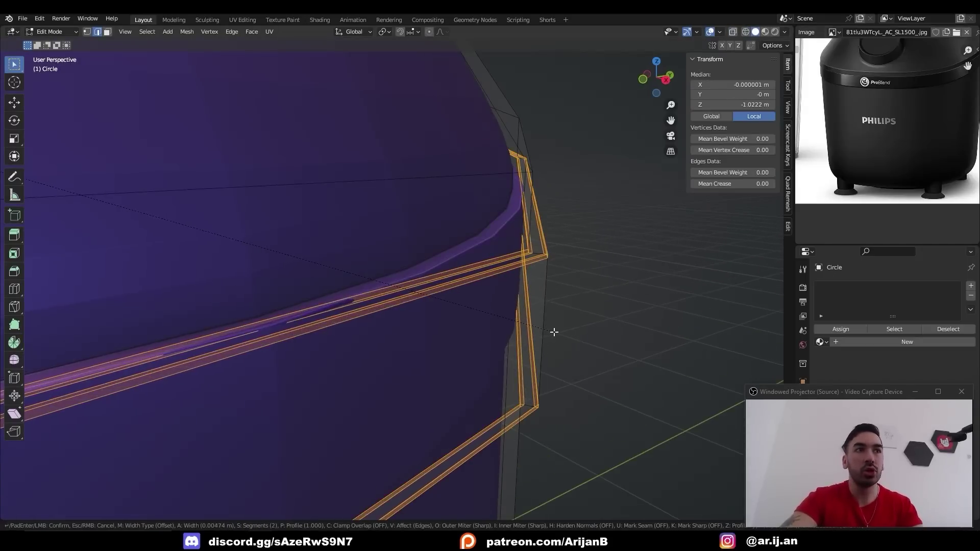
{"action": "left_click", "coordinate": [550, 331]}
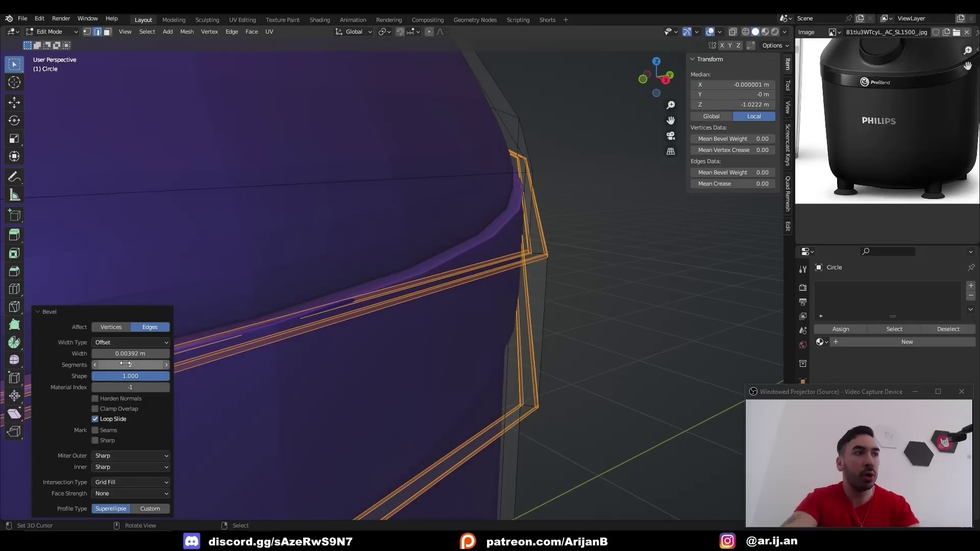
Bevel the shoulder edge loop just above the raised band with 2 segments and check the smoothed shape.
{"action": "key", "text": "Tab"}
{"action": "scroll", "coordinate": [415, 263], "scroll_direction": "down", "scroll_amount": 5}
{"action": "middle_click_drag", "start_coordinate": [415, 262], "coordinate": [335, 289]}
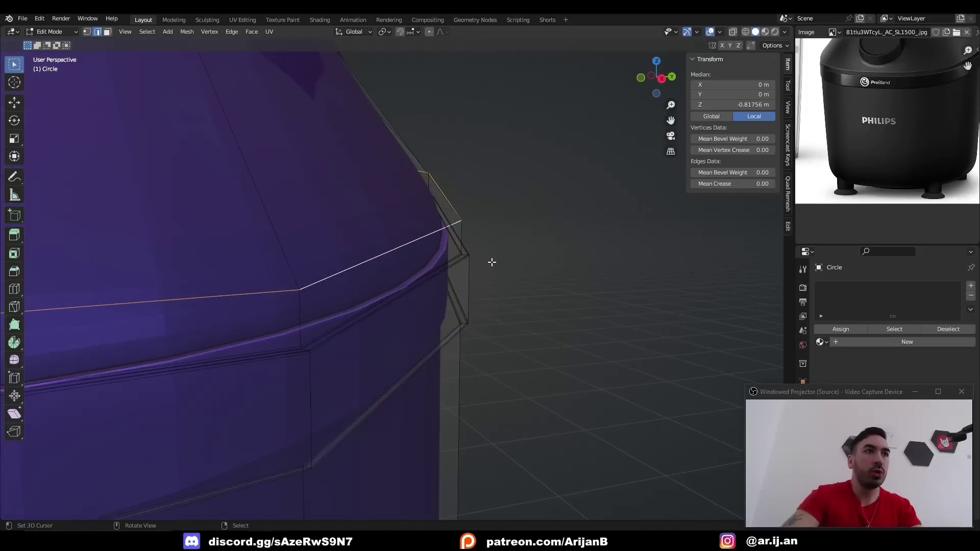
{"action": "key", "text": "ctrl+b"}
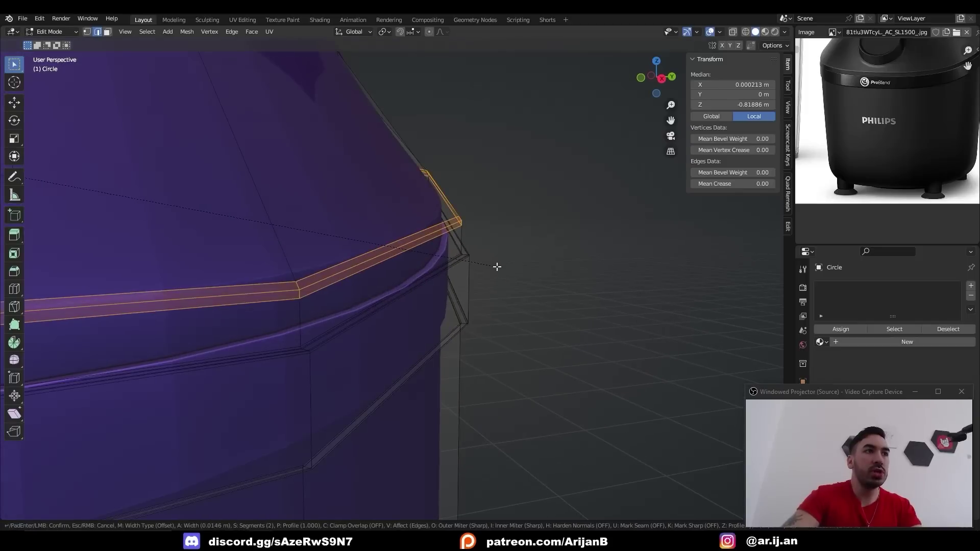
{"action": "left_click", "coordinate": [507, 271]}
{"action": "key", "text": "Tab"}
{"action": "scroll", "coordinate": [357, 258], "scroll_direction": "down", "scroll_amount": 5}
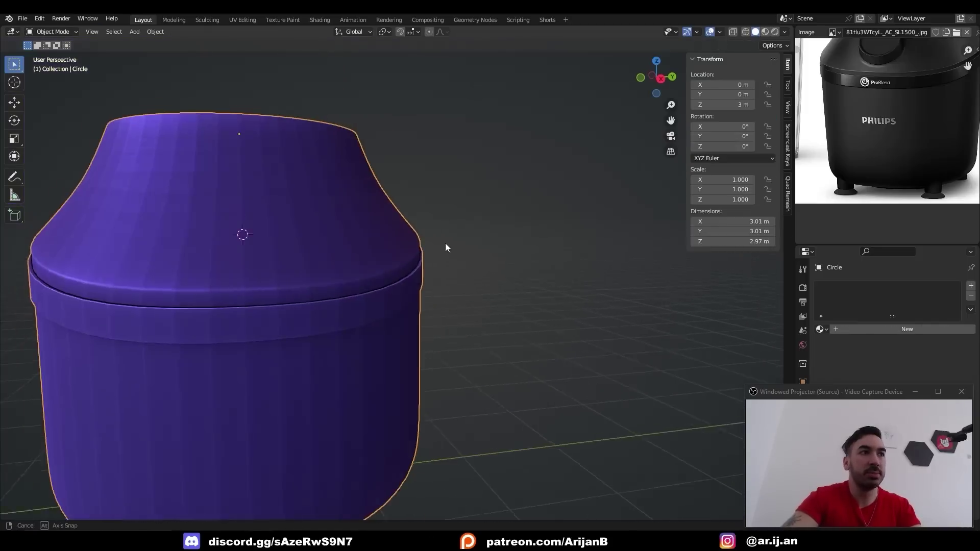
Extrude the body's open top rim inward twice by scaling, and fill the remaining opening with a face.
{"action": "middle_click_drag", "start_coordinate": [330, 282], "coordinate": [521, 341], "text": "shift"}
{"action": "key", "text": "e"}
{"action": "right_click", "coordinate": [563, 376]}
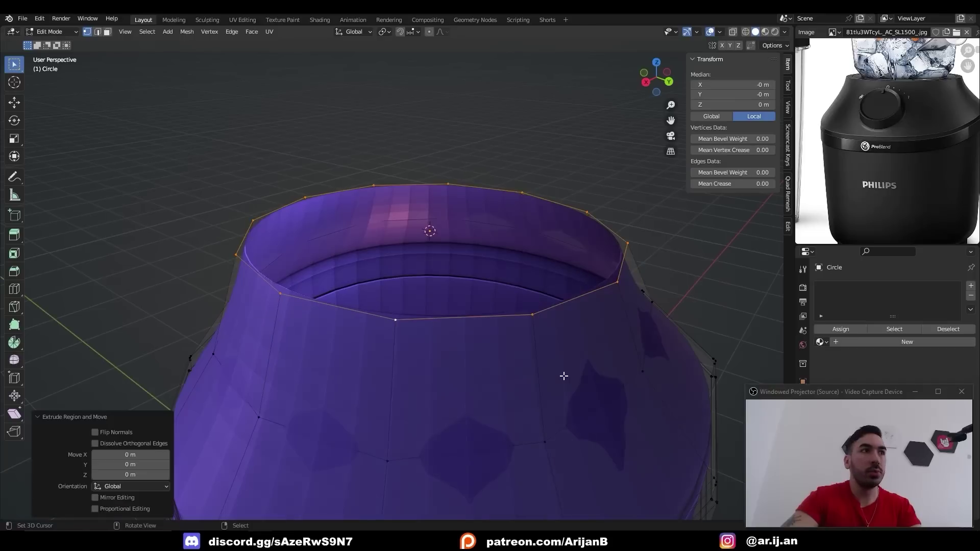
{"action": "key", "text": "s"}
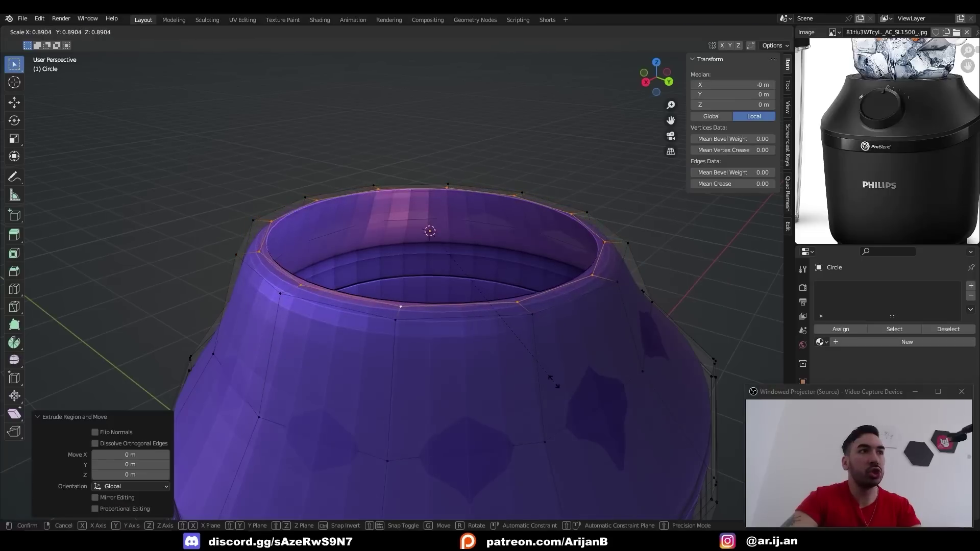
{"action": "left_click", "coordinate": [550, 391]}
{"action": "key", "text": "e"}
{"action": "right_click", "coordinate": [549, 390]}
{"action": "key", "text": "s"}
{"action": "left_click", "coordinate": [534, 384]}
{"action": "key", "text": "f"}
Extrude the inner ring of faces on the body's top down about 0.02 m into a groove.
{"action": "scroll", "coordinate": [343, 286], "scroll_direction": "up", "scroll_amount": 5}
{"action": "right_click", "coordinate": [337, 299], "text": "alt"}
{"action": "right_click", "coordinate": [340, 301], "text": "alt+shift"}
{"action": "middle_click_drag", "start_coordinate": [340, 301], "coordinate": [452, 256]}
{"action": "key", "text": "e"}
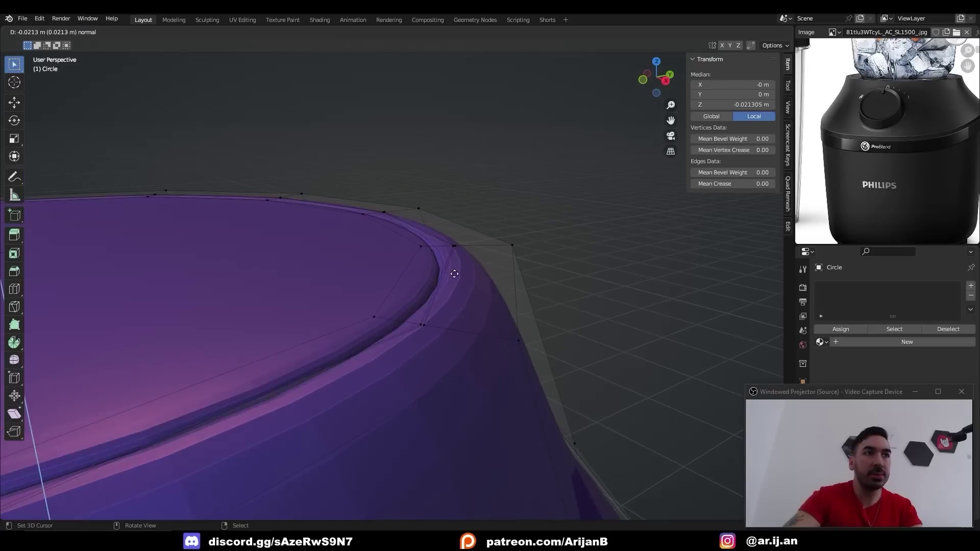
{"action": "left_click", "coordinate": [455, 280]}
Give the groove's upper edge loops a mean crease of 1 and mark them sharp.
{"action": "key", "text": "2"}
{"action": "right_click", "coordinate": [438, 283], "text": "alt"}
{"action": "right_click", "coordinate": [442, 283], "text": "alt+shift"}
{"action": "left_click", "coordinate": [714, 183]}
{"action": "type", "text": "1"}
{"action": "key", "text": "Return"}
{"action": "key", "text": "ctrl+e"}
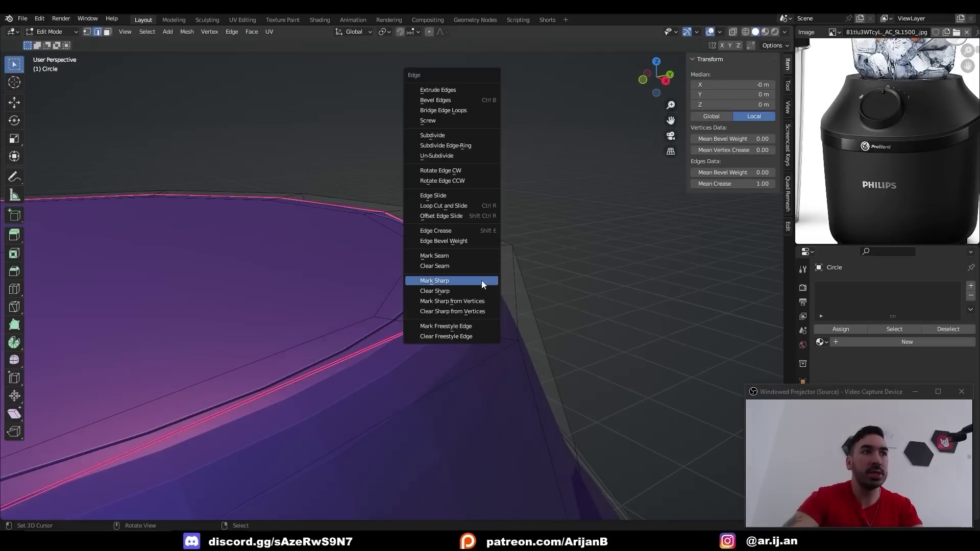
{"action": "left_click", "coordinate": [481, 282]}
{"action": "key", "text": "Tab"}
{"action": "middle_click_drag", "start_coordinate": [427, 293], "coordinate": [444, 326]}
{"action": "scroll", "coordinate": [345, 297], "scroll_direction": "down", "scroll_amount": 1}
Bevel the outer edge loop of the top rim with 2 segments and a width of 0.00664 m.
{"action": "key", "text": "Tab"}
{"action": "scroll", "coordinate": [385, 280], "scroll_direction": "down", "scroll_amount": 3}
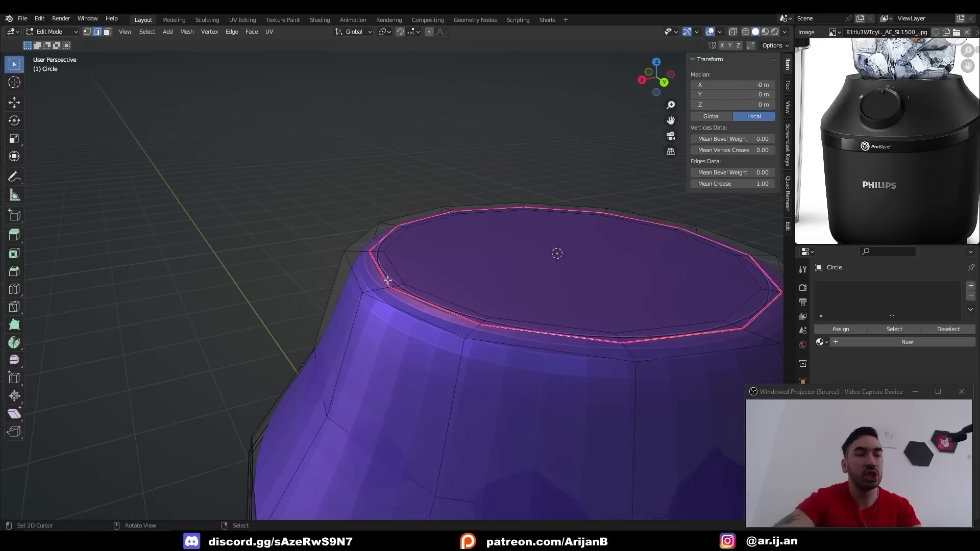
{"action": "right_click", "coordinate": [400, 304], "text": "alt"}
{"action": "scroll", "coordinate": [400, 301], "scroll_direction": "up", "scroll_amount": 4}
{"action": "key", "text": "ctrl+b"}
{"action": "left_click", "coordinate": [412, 340]}
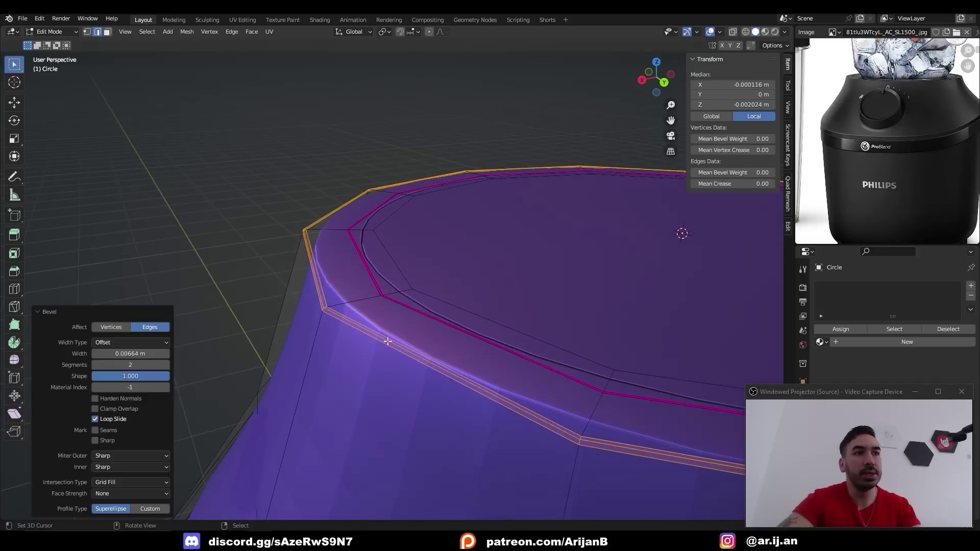
{"action": "key", "text": "Tab"}
{"action": "scroll", "coordinate": [384, 339], "scroll_direction": "down", "scroll_amount": 6}
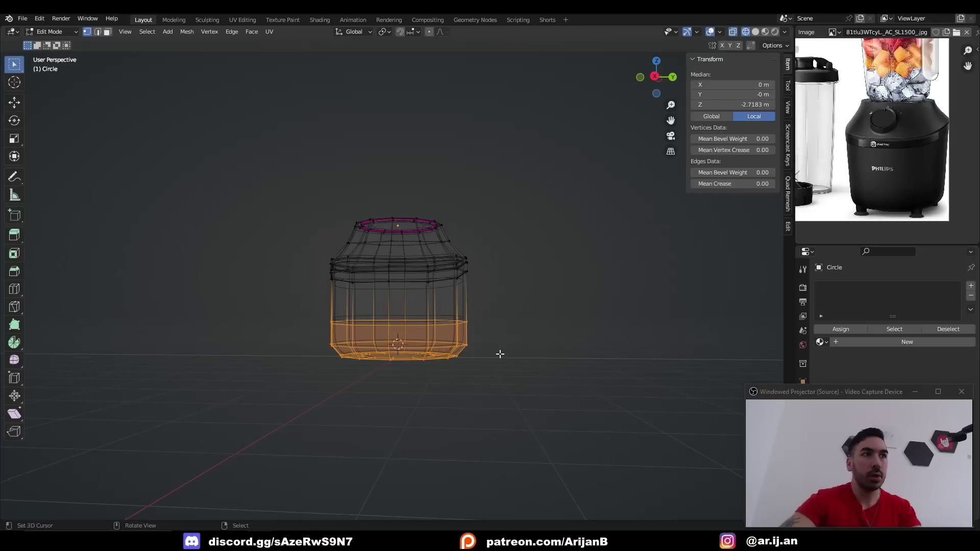
Lower the body's bottom section about 0.48 m along Z and scale it to 0.910.
{"action": "key", "text": "g"}
{"action": "key", "text": "z"}
{"action": "left_click", "coordinate": [512, 393]}
{"action": "key", "text": "s"}
{"action": "left_click", "coordinate": [507, 394]}
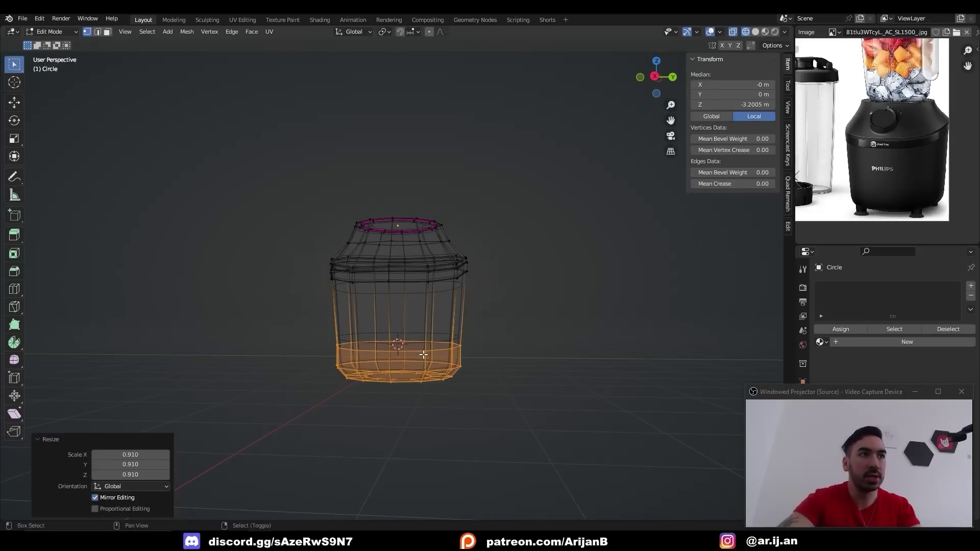
{"action": "key", "text": "alt+z"}
{"action": "key", "text": "Tab"}
Bevel the middle edge loop of the cone above the shoulder with 1 segment and a width of 0.116 m.
{"action": "middle_click_drag", "start_coordinate": [474, 386], "coordinate": [520, 386]}
{"action": "key", "text": "ctrl+b"}
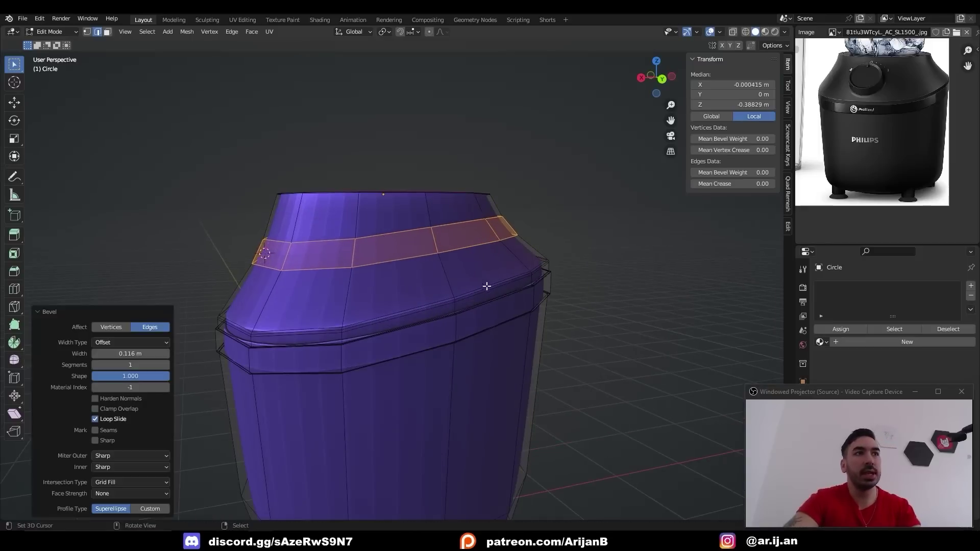
{"action": "left_click", "coordinate": [486, 286]}
Select the three rings of faces on the cone between the top rim and the shoulder.
{"action": "middle_click_drag", "start_coordinate": [403, 229], "coordinate": [391, 245]}
{"action": "key", "text": "3"}
{"action": "left_click", "coordinate": [369, 237], "text": "alt"}
{"action": "left_click", "coordinate": [376, 284], "text": "alt+shift"}
{"action": "key", "text": "ctrl+z"}
{"action": "left_click", "coordinate": [365, 283], "text": "alt+shift"}
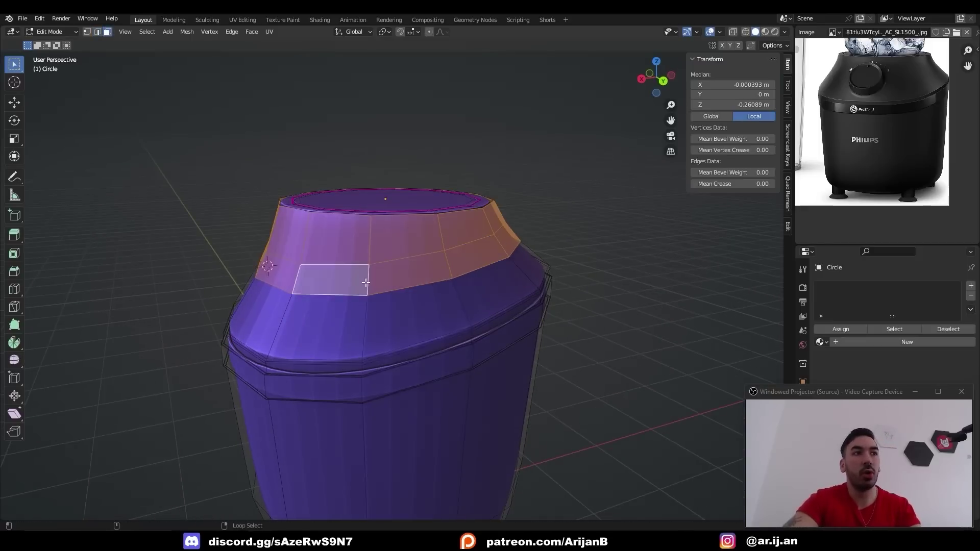
{"action": "left_click", "coordinate": [390, 299], "text": "alt+shift"}
Deselect the cone's horizontal edge loops and distribute the remaining vertical edges evenly with LoopTools Space.
{"action": "scroll", "coordinate": [430, 264], "scroll_direction": "up", "scroll_amount": 3}
{"action": "left_click", "coordinate": [437, 200], "text": "alt+shift"}
{"action": "left_click", "coordinate": [462, 263], "text": "alt+shift"}
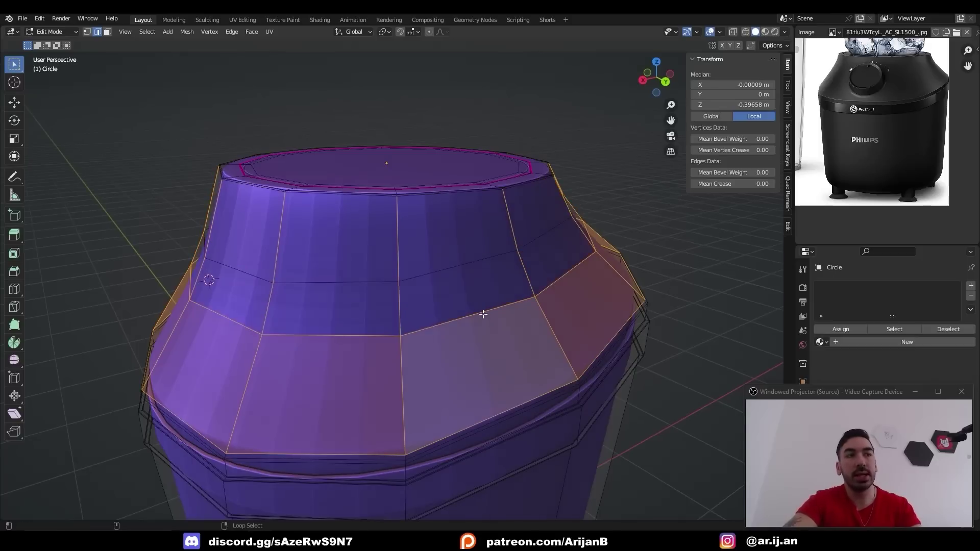
{"action": "left_click", "coordinate": [485, 319], "text": "alt+shift"}
{"action": "left_click", "coordinate": [512, 392], "text": "alt+shift"}
{"action": "key", "text": "shift+z"}
{"action": "key", "text": "shift+z"}
{"action": "scroll", "coordinate": [603, 286], "scroll_direction": "down", "scroll_amount": 1}
{"action": "middle_click_drag", "start_coordinate": [391, 232], "coordinate": [446, 215]}
{"action": "right_click", "coordinate": [219, 129]}
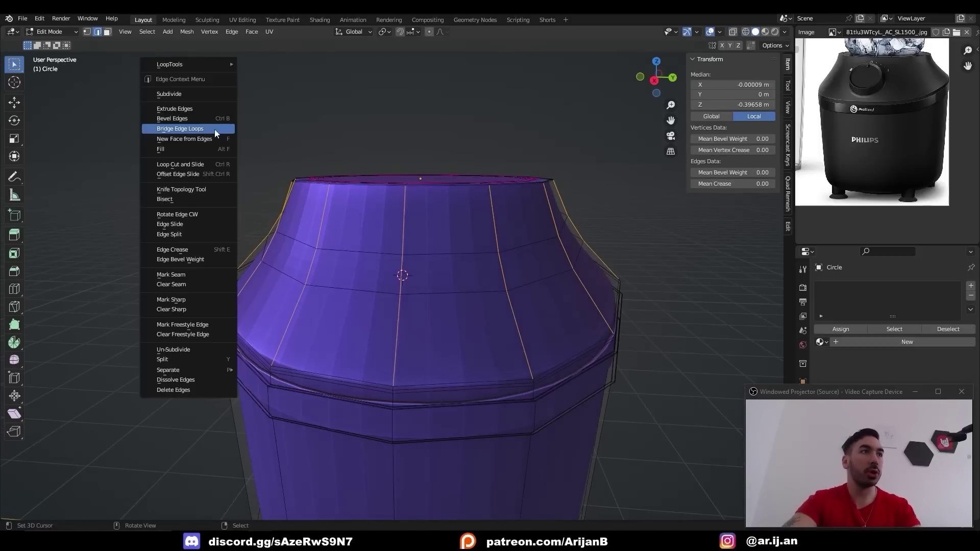
{"action": "left_click", "coordinate": [311, 142]}
{"action": "scroll", "coordinate": [360, 203], "scroll_direction": "down", "scroll_amount": 2}
{"action": "middle_click_drag", "start_coordinate": [362, 205], "coordinate": [398, 213]}
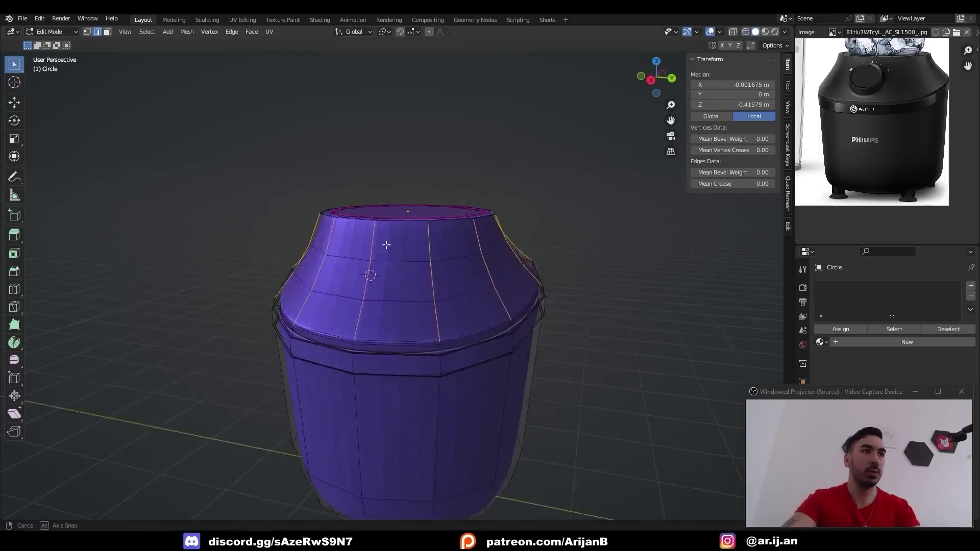
Select a two-by-three block of faces on the cone's front and examine the dial in the reference photo.
{"action": "key", "text": "3"}
{"action": "right_click", "coordinate": [395, 245]}
{"action": "right_click", "coordinate": [494, 308], "text": "ctrl+shift"}
{"action": "middle_click_drag", "start_coordinate": [494, 308], "coordinate": [459, 317]}
{"action": "right_click", "coordinate": [391, 253]}
{"action": "right_click", "coordinate": [459, 328], "text": "ctrl+shift"}
{"action": "scroll", "coordinate": [874, 88], "scroll_direction": "up", "scroll_amount": 1}
{"action": "middle_click_drag", "start_coordinate": [874, 74], "coordinate": [884, 106]}
{"action": "scroll", "coordinate": [884, 97], "scroll_direction": "up", "scroll_amount": 2}
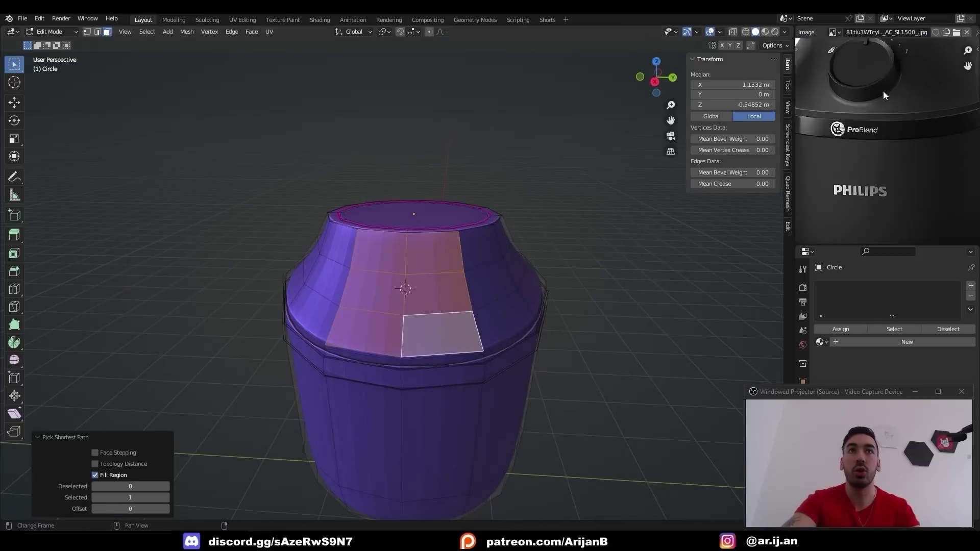
Select the two-by-three block of front cone faces and inset it with Edge Rail enabled.
{"action": "left_click", "coordinate": [385, 281]}
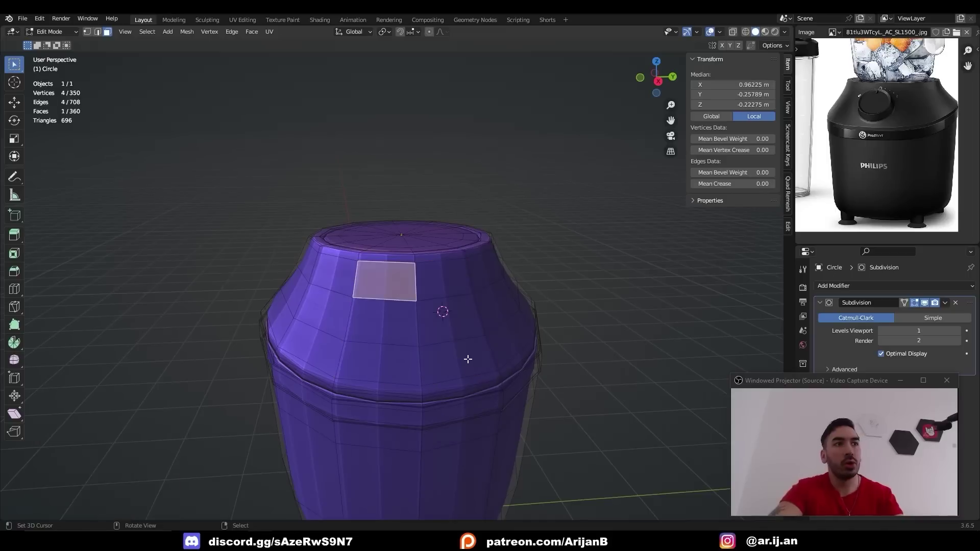
{"action": "left_click", "coordinate": [465, 360], "text": "ctrl+shift"}
{"action": "middle_click_drag", "start_coordinate": [466, 360], "coordinate": [503, 405]}
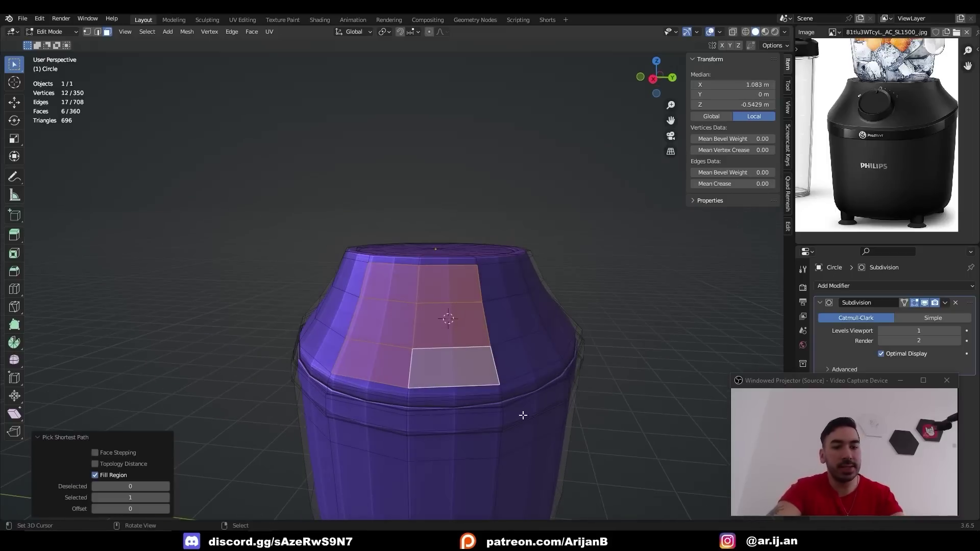
{"action": "key", "text": "i"}
{"action": "left_click", "coordinate": [505, 413]}
{"action": "left_click", "coordinate": [109, 442]}
Turn the inset front faces into a regular circle with LoopTools Circle, radius 0.43 and angle -0.06°.
{"action": "middle_click_drag", "start_coordinate": [515, 117], "coordinate": [525, 127]}
{"action": "key", "text": "w"}
{"action": "mouse_move", "coordinate": [527, 96]}
{"action": "left_click", "coordinate": [592, 106]}
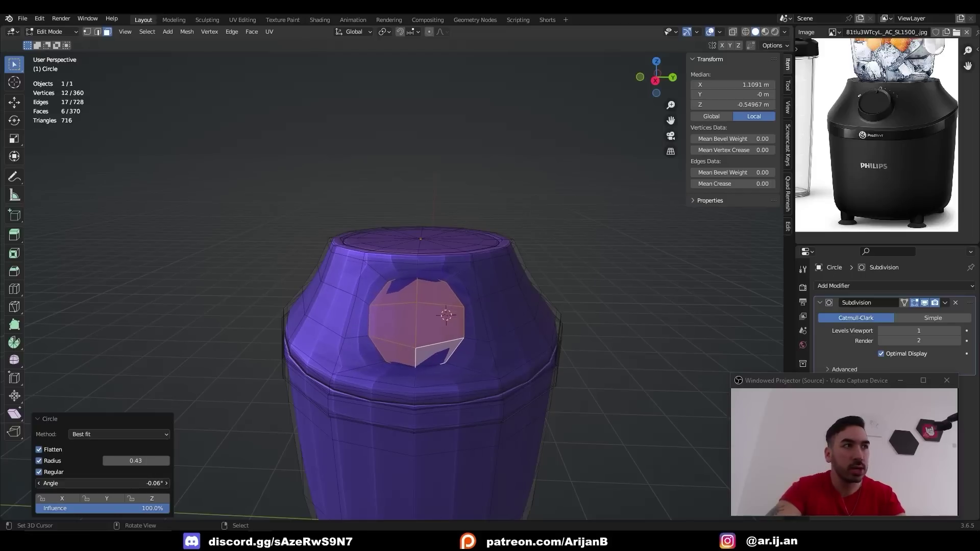
{"action": "middle_click_drag", "start_coordinate": [522, 306], "coordinate": [509, 280]}
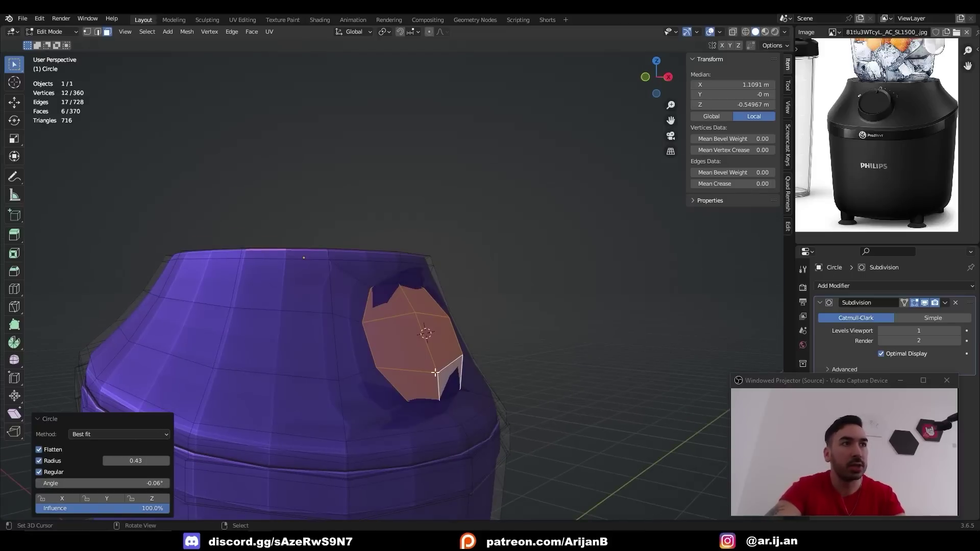
Shrink/fatten vertices of the circular outline so it fits the slope of the cone.
{"action": "scroll", "coordinate": [387, 351], "scroll_direction": "down", "scroll_amount": 3}
{"action": "scroll", "coordinate": [582, 335], "scroll_direction": "up", "scroll_amount": 2}
{"action": "middle_click_drag", "start_coordinate": [582, 335], "coordinate": [419, 332]}
{"action": "scroll", "coordinate": [418, 332], "scroll_direction": "up", "scroll_amount": 3}
{"action": "key", "text": "1"}
{"action": "key", "text": "shift+z"}
{"action": "right_click", "coordinate": [434, 277]}
{"action": "middle_click_drag", "start_coordinate": [380, 413], "coordinate": [440, 368]}
{"action": "key", "text": "alt+s"}
{"action": "left_click", "coordinate": [421, 320]}
{"action": "mouse_move", "coordinate": [421, 320]}
{"action": "middle_mouse_down"}
{"action": "mouse_move", "coordinate": [406, 334]}
{"action": "mouse_move", "coordinate": [407, 363]}
{"action": "mouse_move", "coordinate": [510, 359]}
{"action": "middle_mouse_up"}
{"action": "key", "text": "shift+z"}
Delete the six faces inside the circular outline to open a hole for the dial.
{"action": "key", "text": "3"}
{"action": "left_click", "coordinate": [404, 294]}
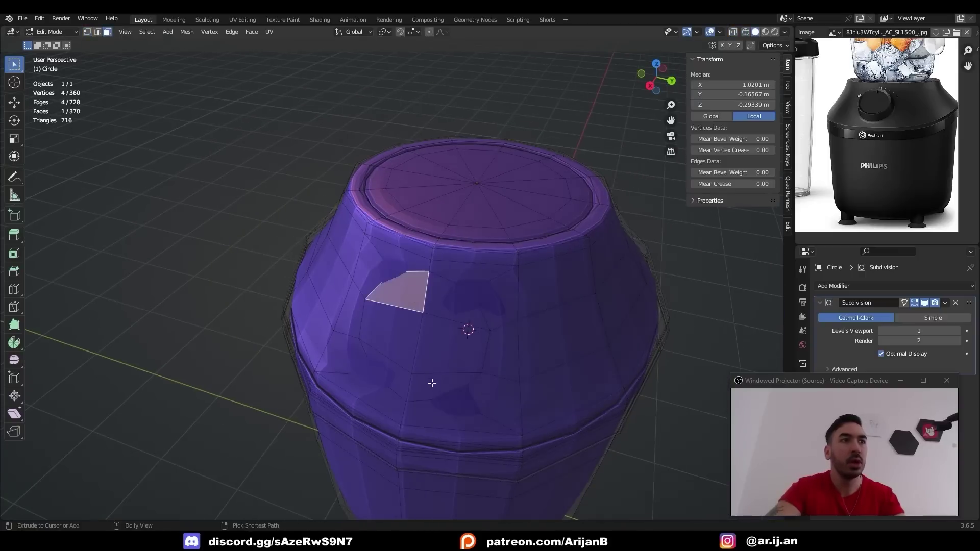
{"action": "key", "text": "ctrl+KP_Add"}
{"action": "key", "text": "x"}
{"action": "left_click", "coordinate": [507, 299]}
Shrink/fatten the four vertices at the top and bottom of the dial hole's rim to correct their depth.
{"action": "middle_click_drag", "start_coordinate": [389, 332], "coordinate": [416, 332]}
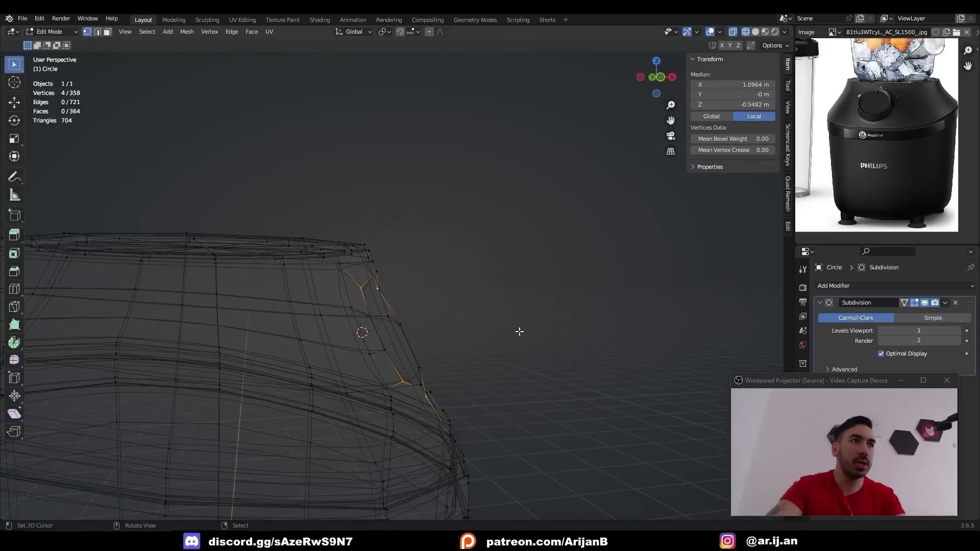
{"action": "key", "text": "alt+s"}
{"action": "key", "text": "Tab"}
{"action": "key", "text": "shift+z"}
Shade the body smooth and raise its viewport subdivision to level 2.
{"action": "mouse_move", "coordinate": [534, 310]}
{"action": "middle_mouse_down"}
{"action": "mouse_move", "coordinate": [485, 331]}
{"action": "mouse_move", "coordinate": [379, 312]}
{"action": "mouse_move", "coordinate": [321, 335]}
{"action": "mouse_move", "coordinate": [339, 343]}
{"action": "middle_mouse_up"}
{"action": "scroll", "coordinate": [338, 344], "scroll_direction": "down", "scroll_amount": 2}
{"action": "left_click", "coordinate": [155, 31]}
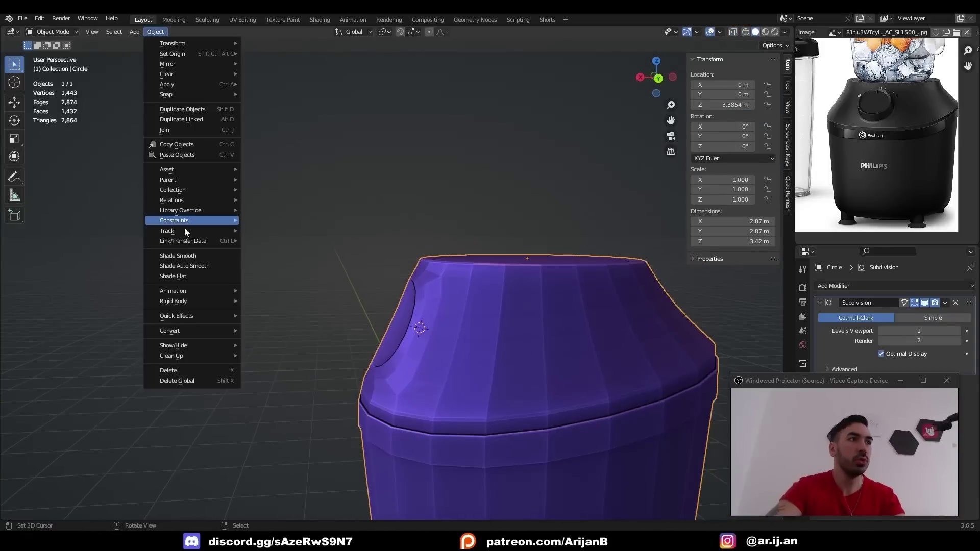
{"action": "left_click", "coordinate": [184, 257]}
{"action": "key", "text": "ctrl+2"}
{"action": "middle_click_drag", "start_coordinate": [390, 314], "coordinate": [425, 320]}
{"action": "scroll", "coordinate": [425, 320], "scroll_direction": "down", "scroll_amount": 1}
{"action": "middle_click_drag", "start_coordinate": [357, 278], "coordinate": [404, 268]}
Fill the dial hole with a face and inset it using Outset and Edge Rail with a thickness of 0.02114 m.
{"action": "key", "text": "Tab"}
{"action": "right_click", "coordinate": [403, 266], "text": "alt"}
{"action": "scroll", "coordinate": [509, 354], "scroll_direction": "down", "scroll_amount": 1}
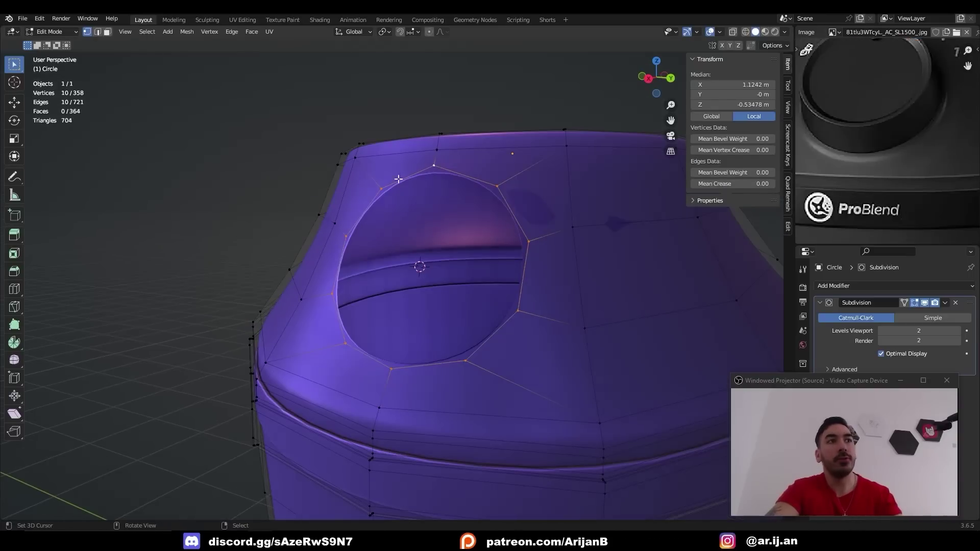
{"action": "key", "text": "f"}
{"action": "key", "text": "i"}
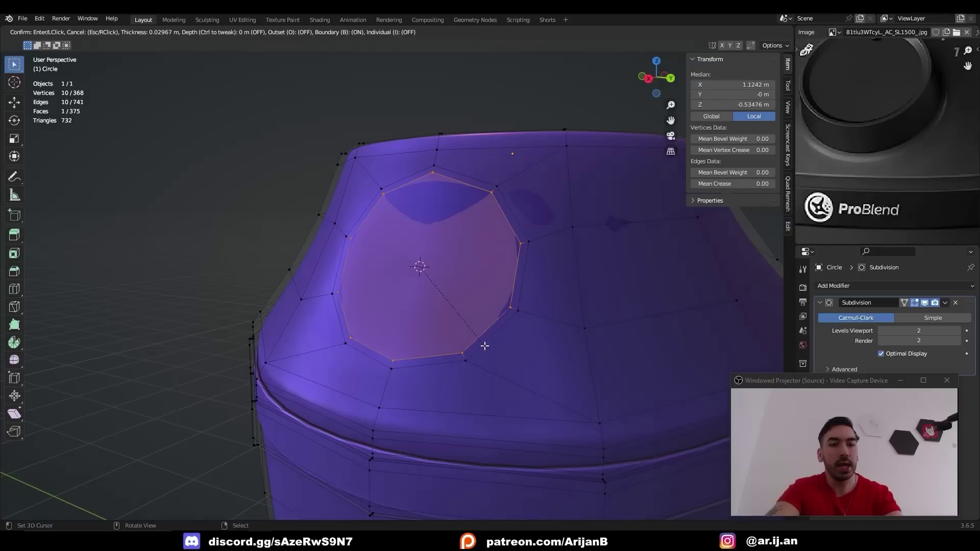
{"action": "key", "text": "o"}
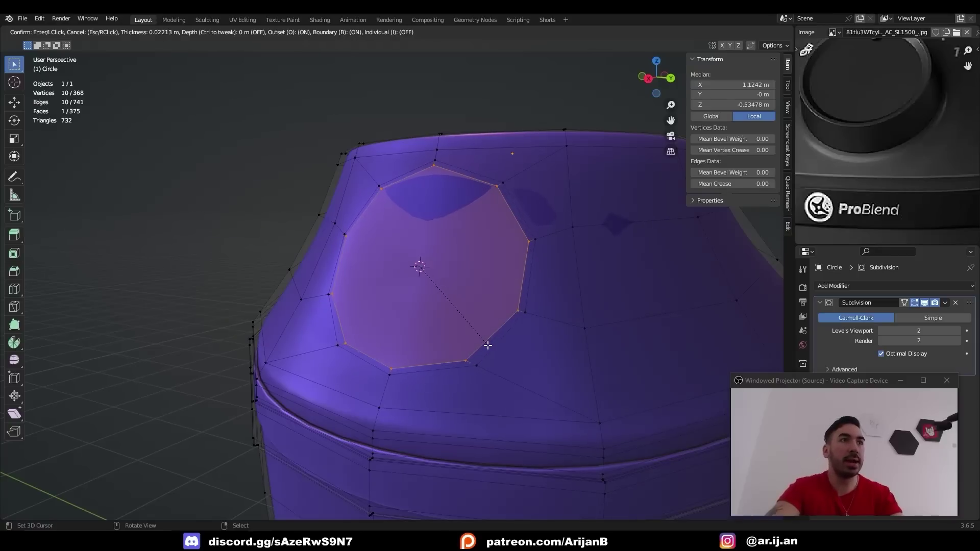
{"action": "left_click", "coordinate": [486, 345]}
{"action": "middle_click_drag", "start_coordinate": [487, 346], "coordinate": [490, 371]}
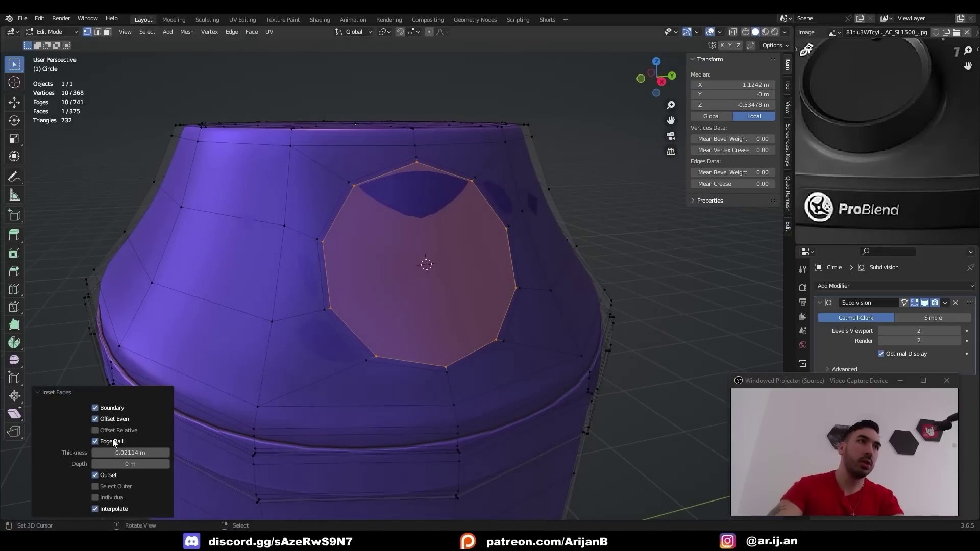
{"action": "middle_click_drag", "start_coordinate": [214, 428], "coordinate": [476, 271]}
Snap the 3D cursor to the filled dial face and fatten the face outward about 0.015 m.
{"action": "left_click", "coordinate": [500, 190], "text": "alt"}
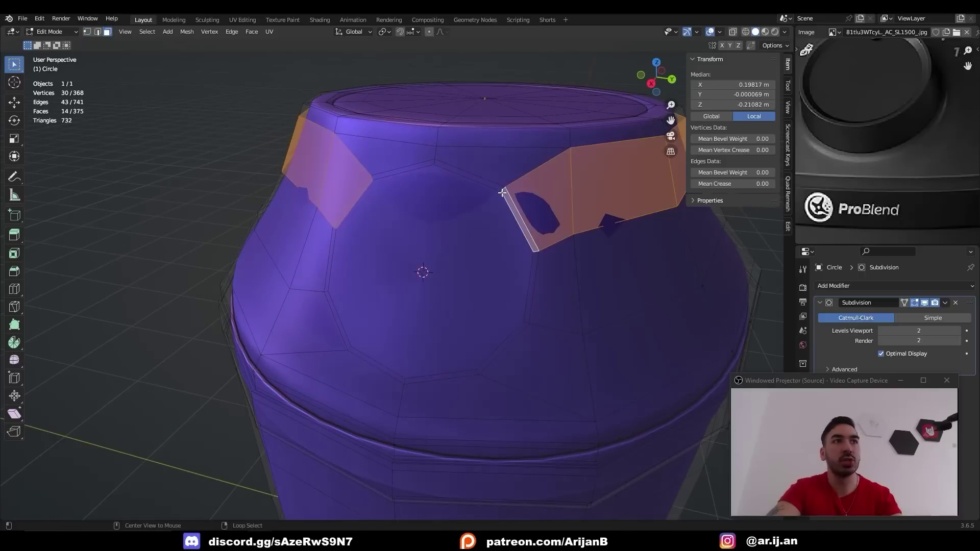
{"action": "right_click", "coordinate": [485, 217]}
{"action": "key", "text": "shift+s"}
{"action": "left_click", "coordinate": [533, 326]}
{"action": "middle_click_drag", "start_coordinate": [670, 293], "coordinate": [626, 269]}
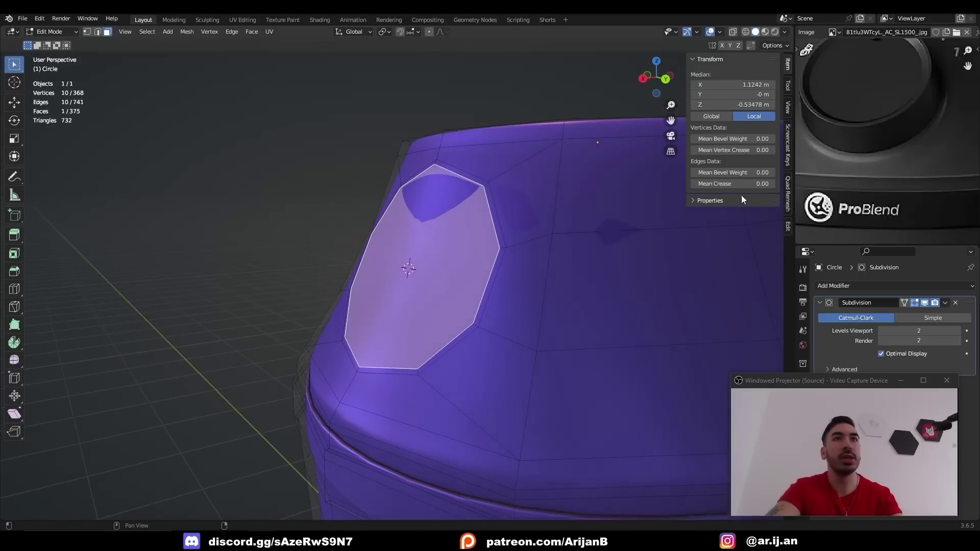
{"action": "scroll", "coordinate": [868, 121], "scroll_direction": "up", "scroll_amount": 2}
{"action": "middle_click_drag", "start_coordinate": [855, 159], "coordinate": [921, 126]}
{"action": "key", "text": "alt+s"}
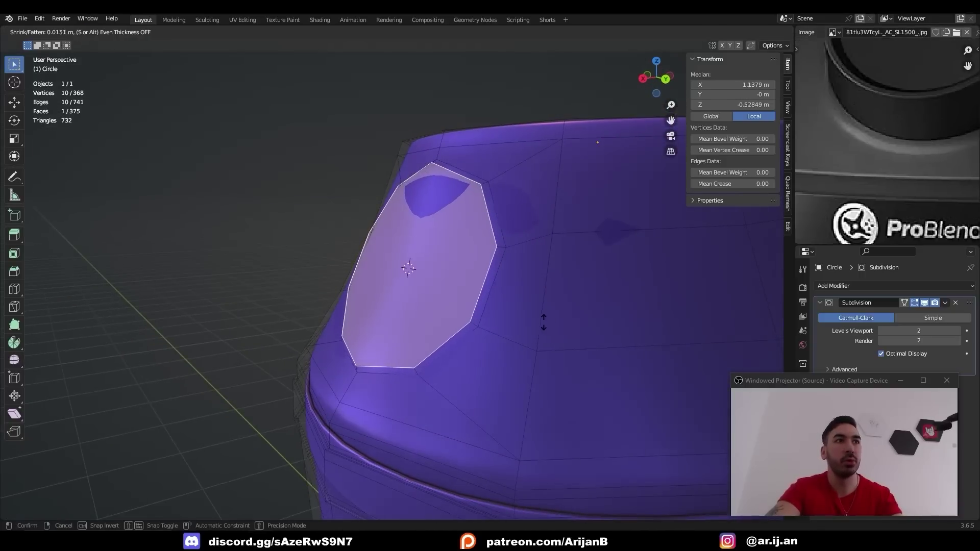
{"action": "left_click", "coordinate": [544, 322]}
Extrude the dial face outward about 0.32 m and level its end face with LoopTools Flatten.
{"action": "scroll", "coordinate": [470, 225], "scroll_direction": "down", "scroll_amount": 2}
{"action": "key", "text": "e"}
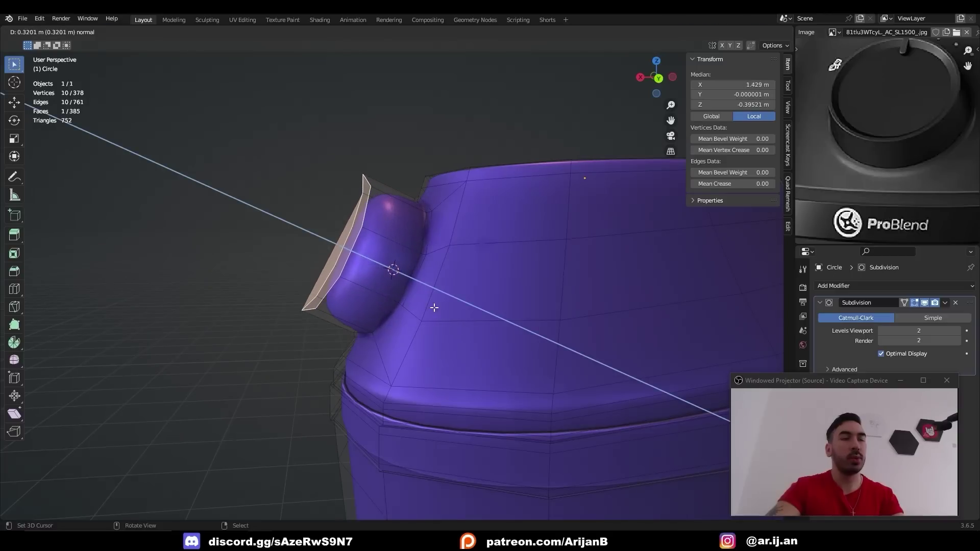
{"action": "left_click", "coordinate": [433, 307]}
{"action": "middle_click_drag", "start_coordinate": [434, 307], "coordinate": [256, 151]}
{"action": "right_click", "coordinate": [256, 151]}
{"action": "mouse_move", "coordinate": [258, 151]}
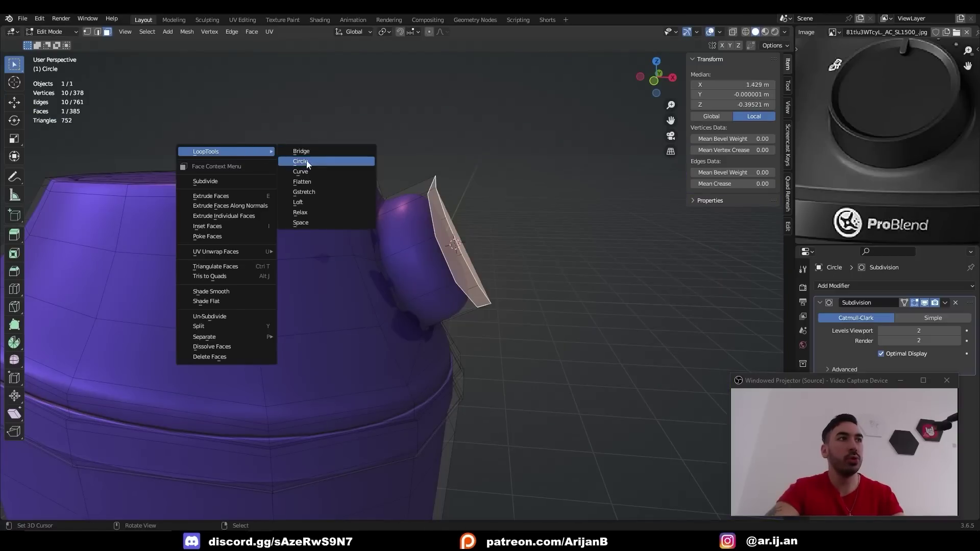
{"action": "left_click", "coordinate": [318, 186]}
{"action": "key", "text": "shift+z"}
{"action": "key", "text": "shift+z"}
{"action": "middle_click_drag", "start_coordinate": [499, 296], "coordinate": [465, 267]}
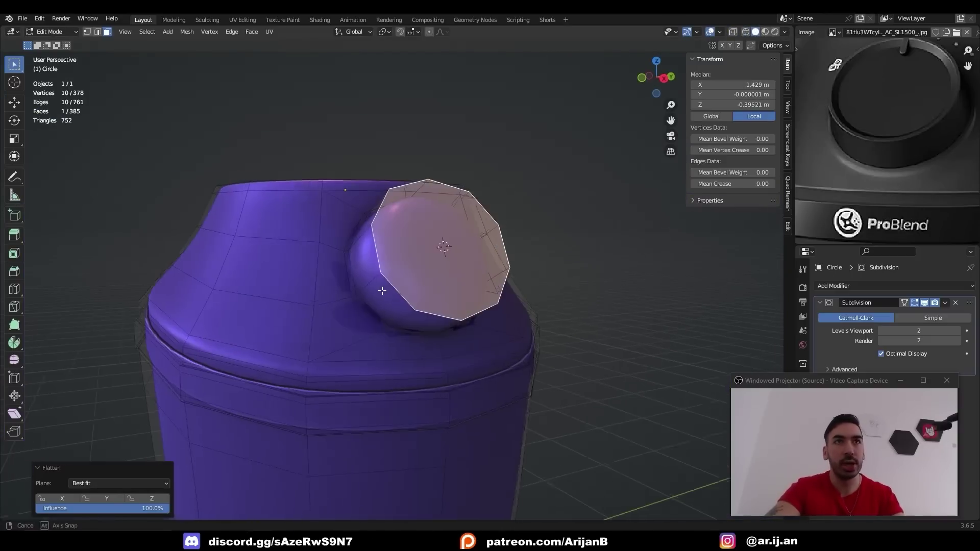
Taper the dial slightly by scaling its end face to 0.964.
{"action": "scroll", "coordinate": [480, 251], "scroll_direction": "up", "scroll_amount": 4}
{"action": "key", "text": "s"}
{"action": "left_click", "coordinate": [530, 392]}
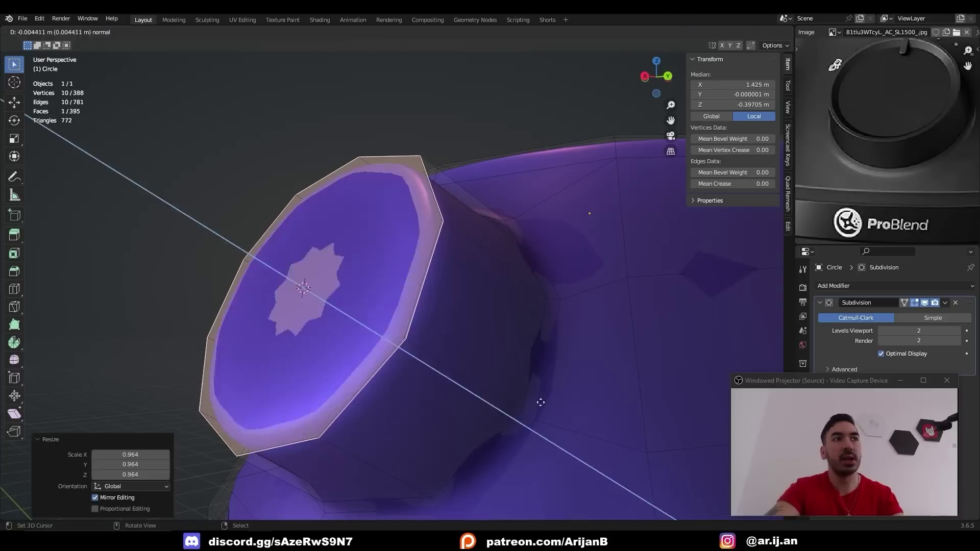
Recess the dial's end face with two successive extrusions, scaling the face down after each one.
{"action": "key", "text": "e"}
{"action": "key", "text": "s"}
{"action": "left_click", "coordinate": [525, 398]}
{"action": "key", "text": "e"}
{"action": "left_click", "coordinate": [529, 398]}
{"action": "key", "text": "s"}
{"action": "left_click", "coordinate": [517, 391]}
Slide the edge loop at the dial's base slightly and bevel the dial's rim loops about 0.0013 m with 2 segments.
{"action": "key", "text": "shift+z"}
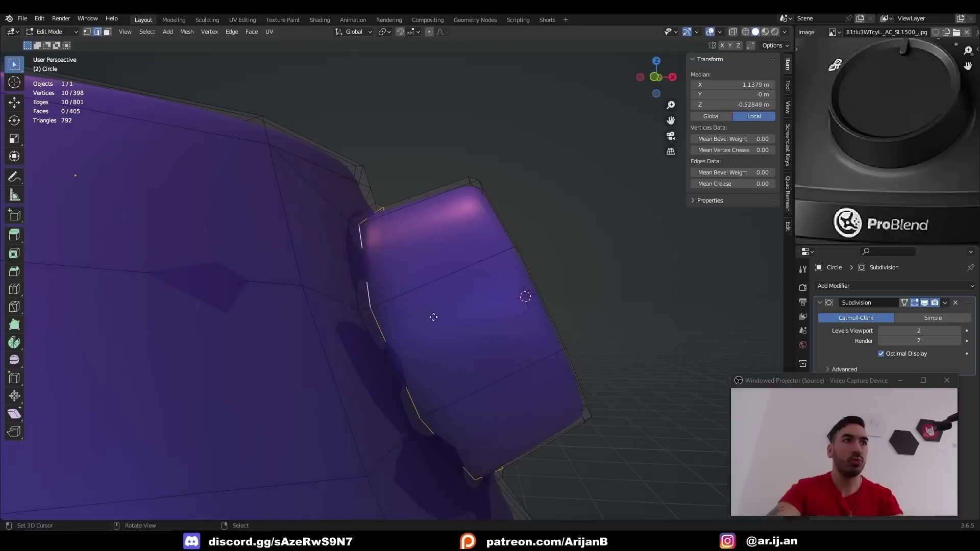
{"action": "key", "text": "g"}
{"action": "left_click", "coordinate": [435, 311]}
{"action": "key", "text": "Tab"}
{"action": "middle_click_drag", "start_coordinate": [406, 287], "coordinate": [442, 232]}
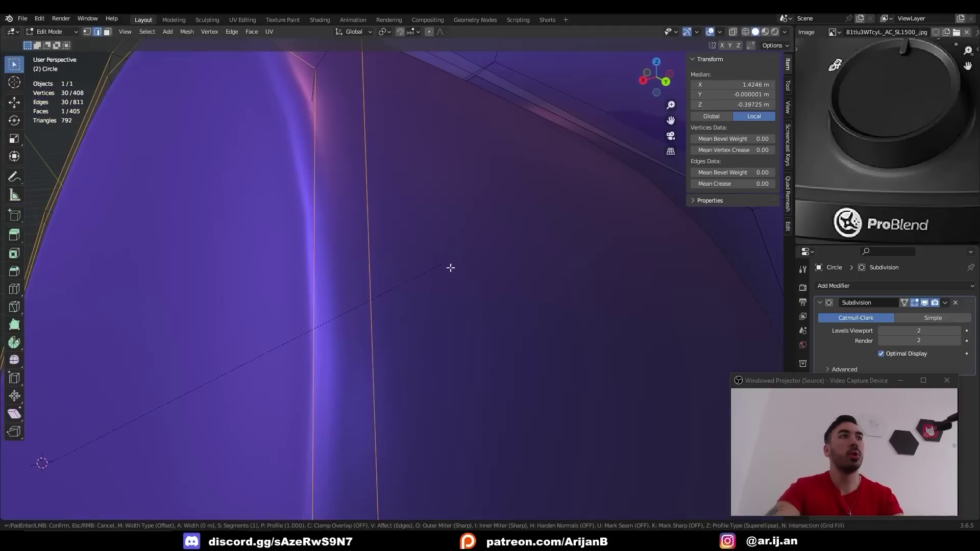
{"action": "key", "text": "ctrl+b"}
{"action": "scroll", "coordinate": [489, 300], "scroll_direction": "up", "scroll_amount": 1}
{"action": "left_click", "coordinate": [482, 301]}
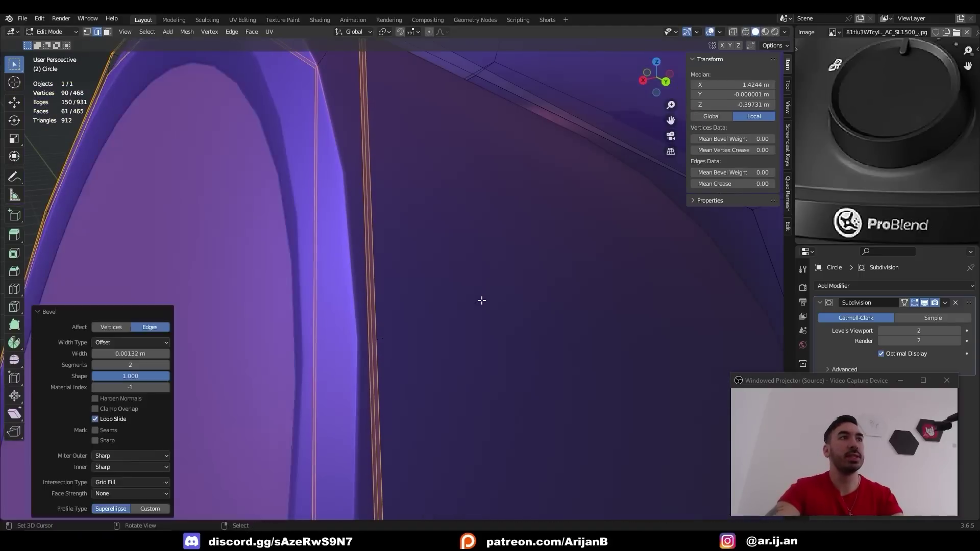
{"action": "middle_click_drag", "start_coordinate": [482, 301], "coordinate": [511, 308]}
Adjust the dial's depth by moving its end geometry along Z in the Normal orientation.
{"action": "key", "text": "shift+z"}
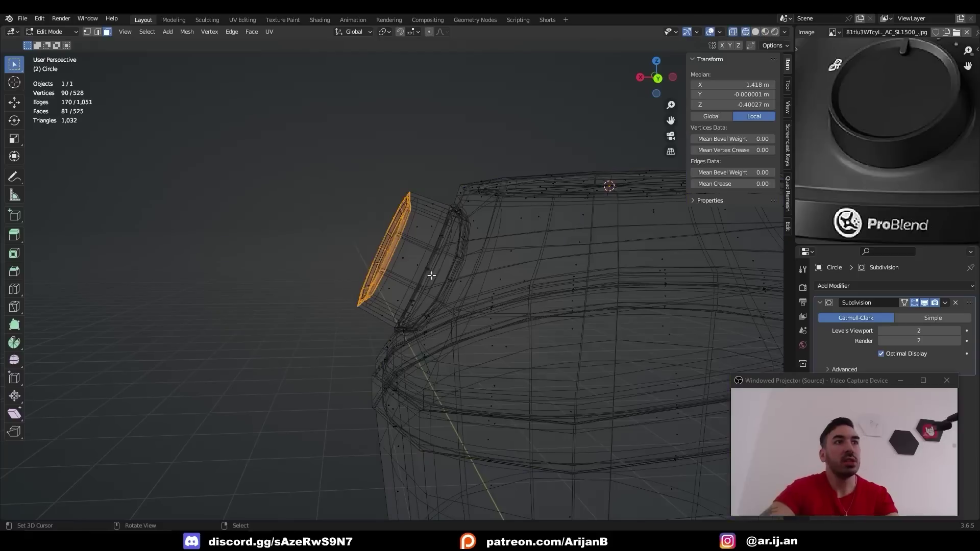
{"action": "middle_click_drag", "start_coordinate": [405, 229], "coordinate": [384, 255]}
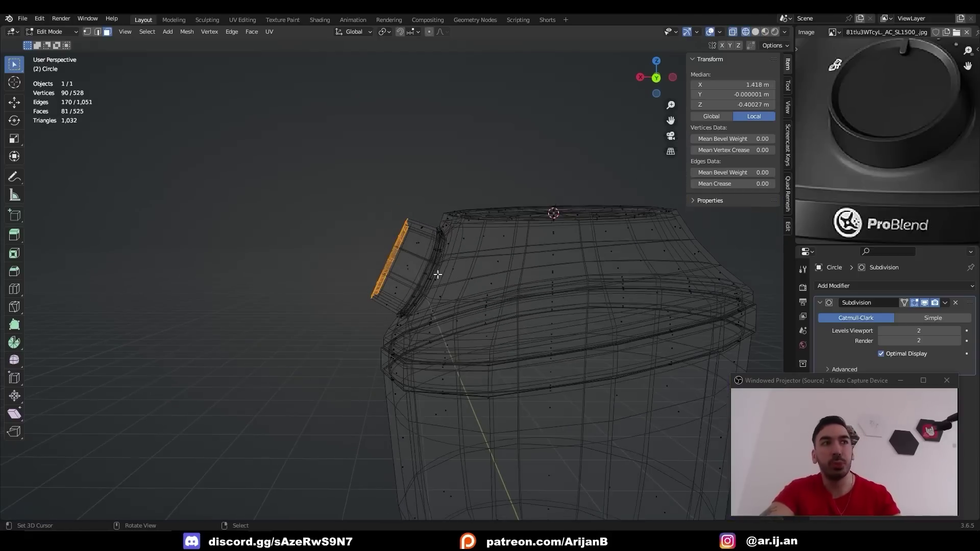
{"action": "scroll", "coordinate": [434, 271], "scroll_direction": "up", "scroll_amount": 5}
{"action": "scroll", "coordinate": [359, 215], "scroll_direction": "down", "scroll_amount": 3}
{"action": "key", "text": "g"}
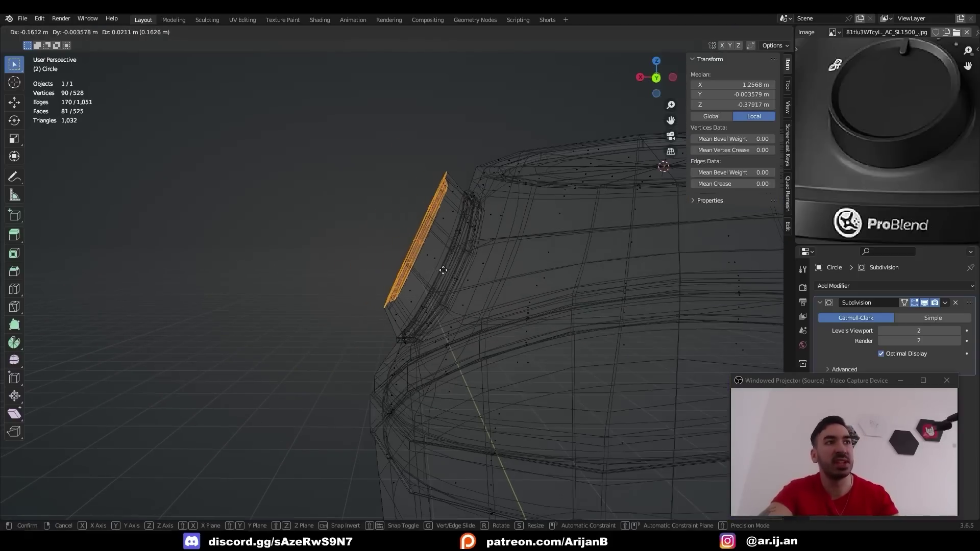
{"action": "left_click", "coordinate": [413, 280]}
{"action": "key", "text": "g"}
{"action": "left_click", "coordinate": [413, 280]}
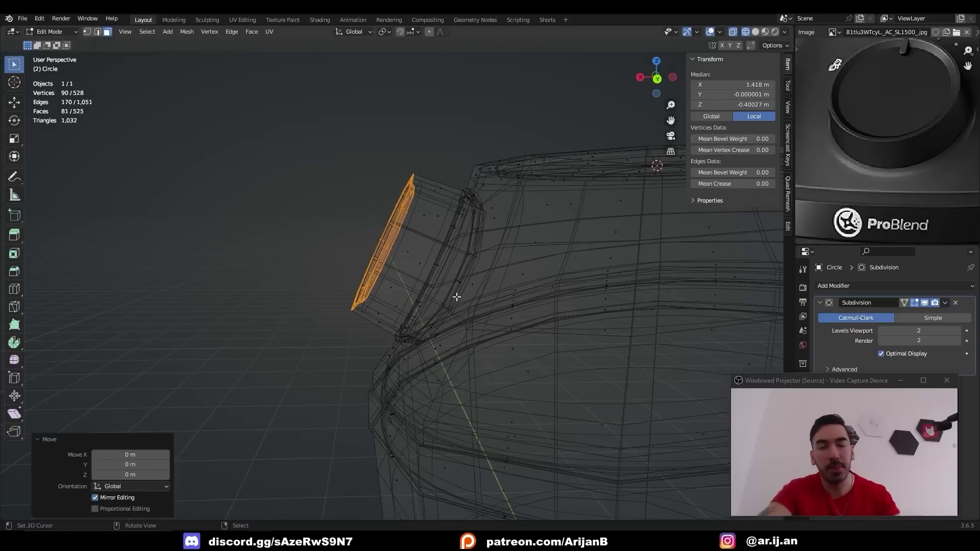
{"action": "scroll", "coordinate": [457, 296], "scroll_direction": "up", "scroll_amount": 1}
{"action": "left_click", "coordinate": [133, 486]}
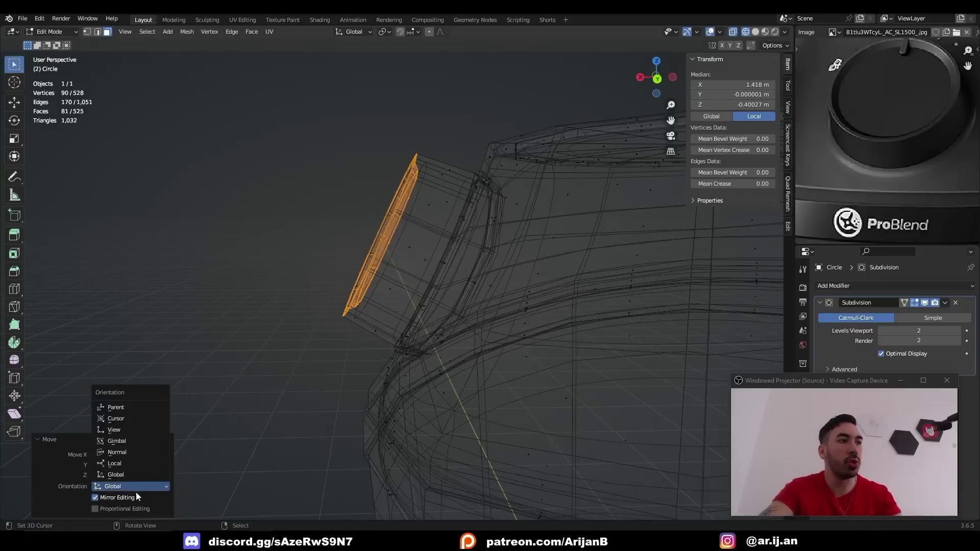
{"action": "left_click", "coordinate": [127, 455]}
{"action": "middle_click_drag", "start_coordinate": [313, 335], "coordinate": [349, 335]}
{"action": "mouse_move", "coordinate": [124, 474]}
{"action": "left_mouse_down"}
{"action": "mouse_move", "coordinate": [137, 474]}
{"action": "mouse_move", "coordinate": [106, 475]}
{"action": "mouse_move", "coordinate": [144, 474]}
{"action": "mouse_move", "coordinate": [106, 474]}
{"action": "left_mouse_up"}
{"action": "middle_click_drag", "start_coordinate": [393, 360], "coordinate": [360, 360]}
{"action": "left_click_drag", "start_coordinate": [104, 474], "coordinate": [114, 475]}
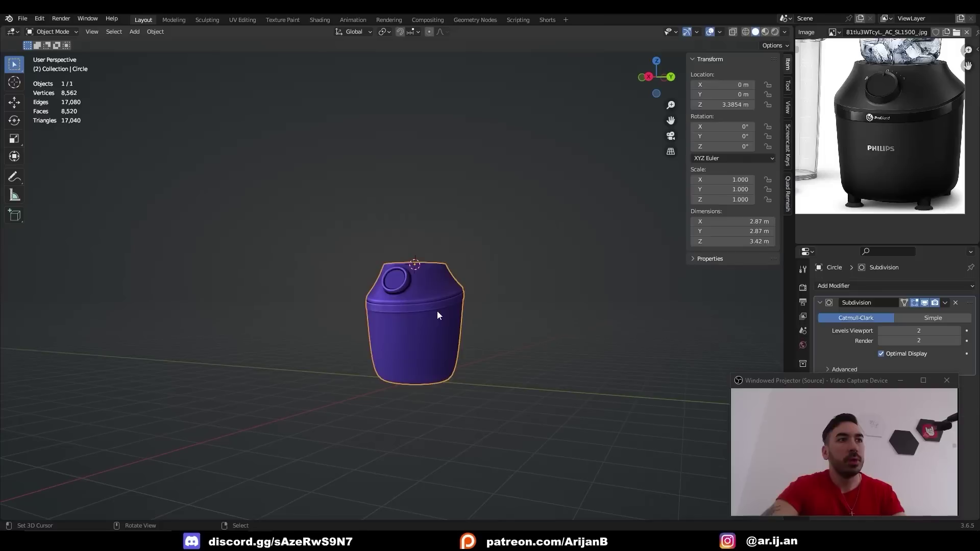
Duplicate the motor base as a backup placed away from it, and apply the original's Subdivision modifier.
{"action": "key", "text": "shift+d"}
{"action": "left_click", "coordinate": [83, 111]}
{"action": "scroll", "coordinate": [358, 271], "scroll_direction": "up", "scroll_amount": 3}
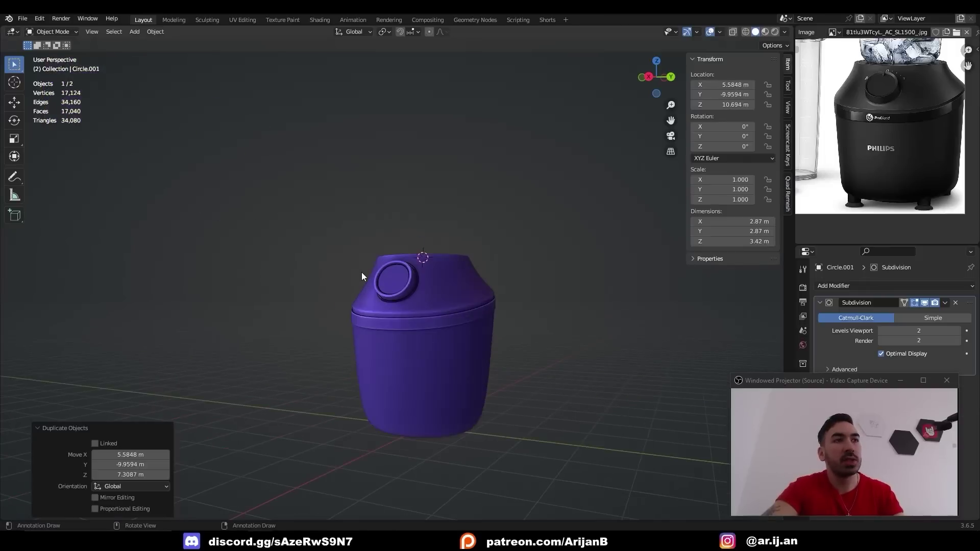
{"action": "left_click", "coordinate": [388, 291]}
{"action": "key", "text": "ctrl+a"}
Add a cylinder at two faces on the motor base's lower edge and scale it down to a leg about 0.4 m tall.
{"action": "key", "text": "Tab"}
{"action": "middle_click_drag", "start_coordinate": [485, 383], "coordinate": [478, 325]}
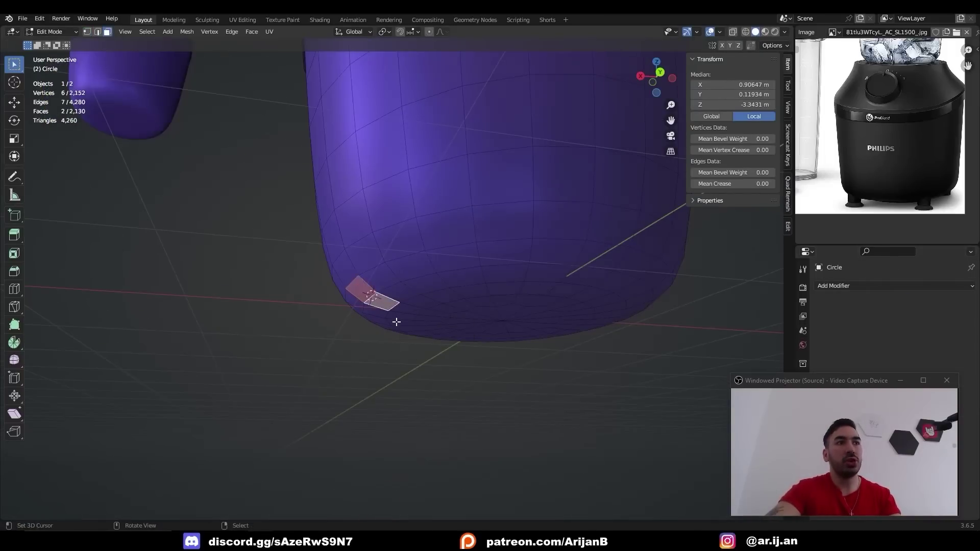
{"action": "middle_click_drag", "start_coordinate": [396, 322], "coordinate": [448, 278]}
{"action": "key", "text": "Tab"}
{"action": "key", "text": "shift+a"}
{"action": "mouse_move", "coordinate": [448, 278]}
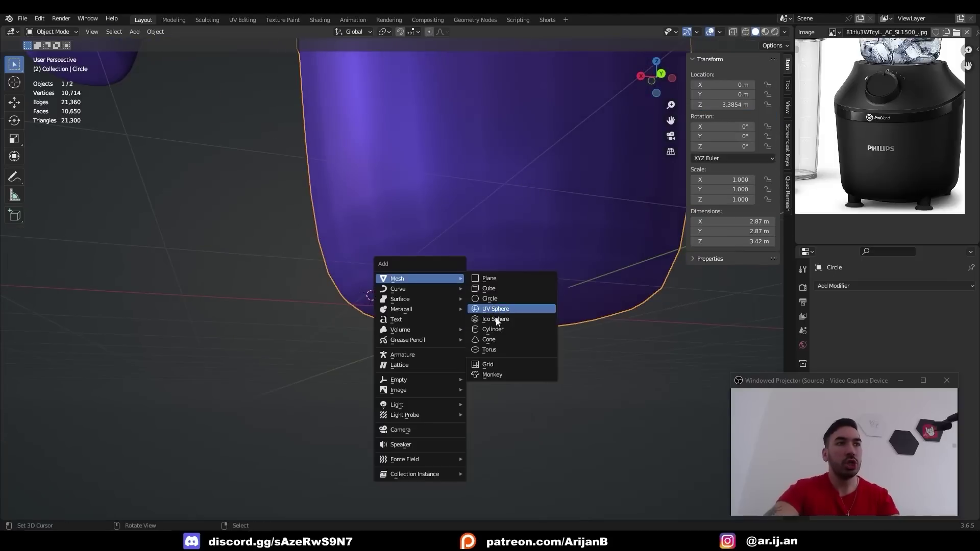
{"action": "left_click", "coordinate": [493, 329]}
{"action": "key", "text": "Tab"}
{"action": "key", "text": "s"}
{"action": "left_click", "coordinate": [351, 323]}
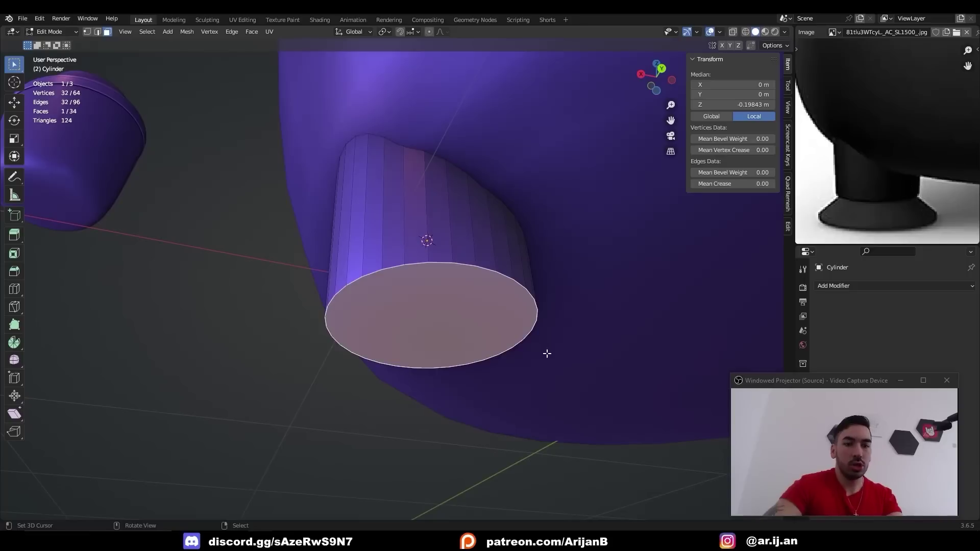
Inset the leg's bottom face, extrude it down about 0.11 m and flare it to about 0.63 m wide.
{"action": "key", "text": "i"}
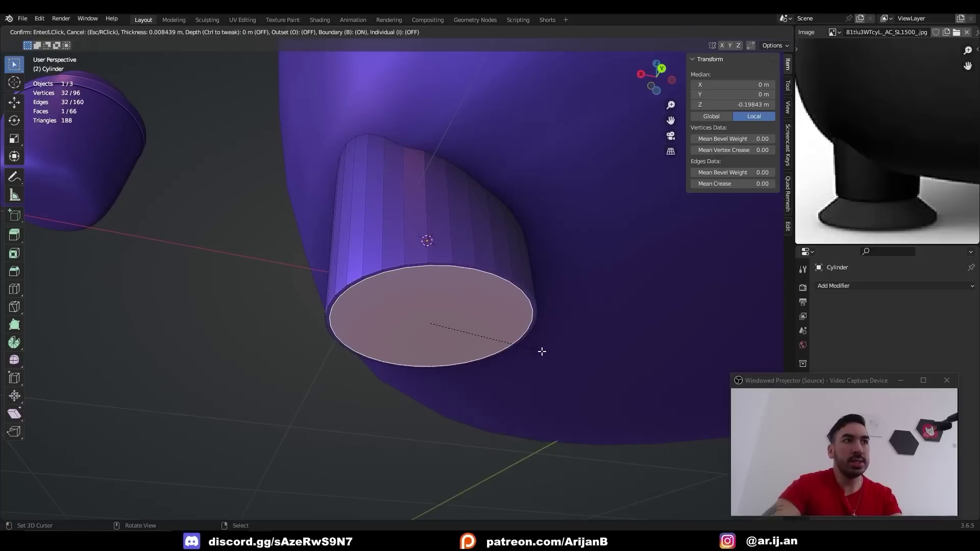
{"action": "left_click", "coordinate": [525, 332]}
{"action": "key", "text": "e"}
{"action": "left_click", "coordinate": [516, 388]}
{"action": "key", "text": "s"}
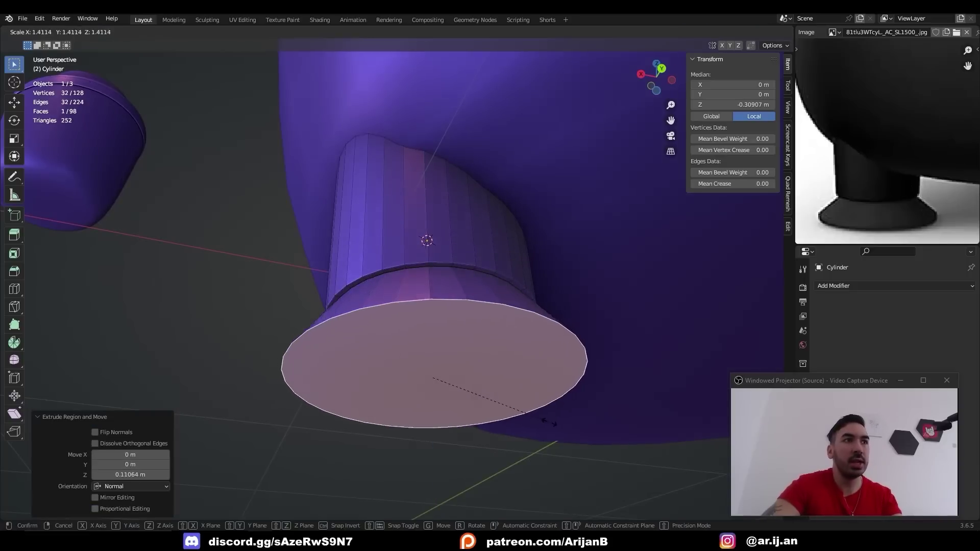
{"action": "left_click", "coordinate": [567, 425]}
Extrude the flared foot down about 0.011 m, shrink its end face slightly and bevel the rim with 2 segments.
{"action": "middle_click_drag", "start_coordinate": [512, 327], "coordinate": [508, 363]}
{"action": "middle_click_drag", "start_coordinate": [509, 363], "coordinate": [540, 333], "text": "shift"}
{"action": "key", "text": "e"}
{"action": "left_click", "coordinate": [542, 353]}
{"action": "key", "text": "s"}
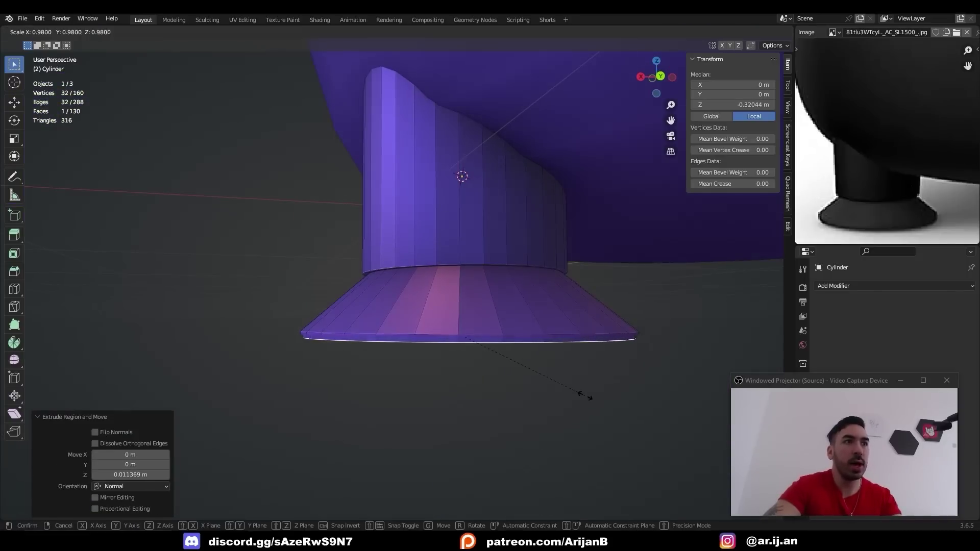
{"action": "key", "text": "ctrl+b"}
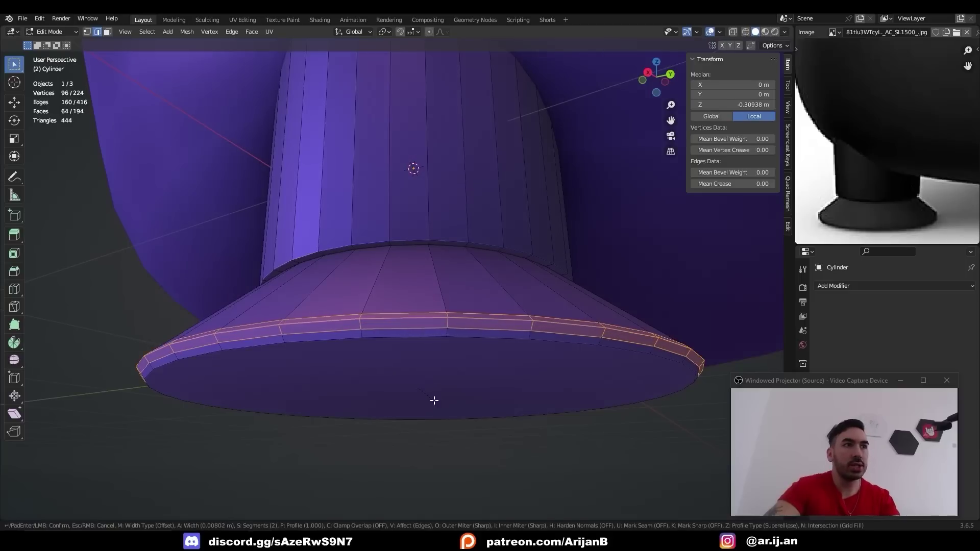
{"action": "left_click", "coordinate": [432, 398]}
Check where the leg's top edge loop sits inside the motor base in wireframe.
{"action": "right_click", "coordinate": [392, 338]}
{"action": "scroll", "coordinate": [391, 337], "scroll_direction": "down", "scroll_amount": 3}
{"action": "middle_click_drag", "start_coordinate": [391, 338], "coordinate": [381, 390]}
{"action": "key", "text": "shift+z"}
{"action": "key", "text": "1"}
{"action": "right_click", "coordinate": [384, 261], "text": "alt"}
{"action": "key", "text": "shift+z"}
{"action": "scroll", "coordinate": [420, 302], "scroll_direction": "down", "scroll_amount": 2}
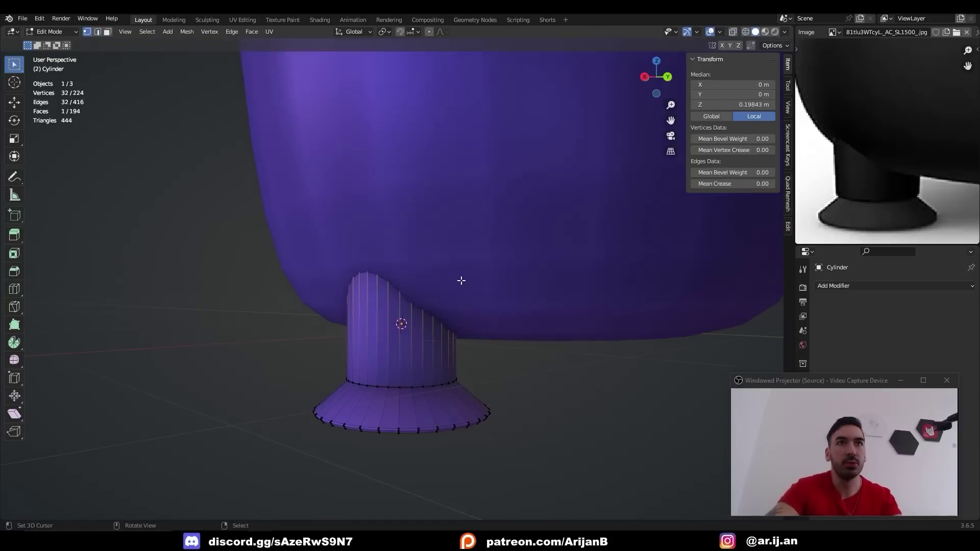
Shade the leg Auto Smooth and scale it down to 0.9.
{"action": "middle_click_drag", "start_coordinate": [459, 279], "coordinate": [407, 289]}
{"action": "key", "text": "Tab"}
{"action": "left_click", "coordinate": [156, 31]}
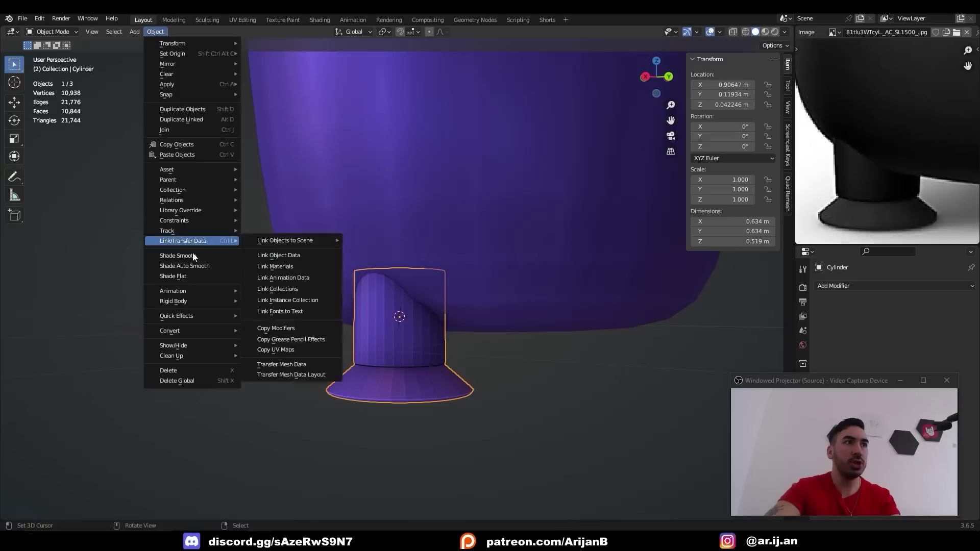
{"action": "left_click", "coordinate": [194, 266]}
{"action": "scroll", "coordinate": [327, 326], "scroll_direction": "down", "scroll_amount": 2}
{"action": "middle_click_drag", "start_coordinate": [326, 327], "coordinate": [363, 336]}
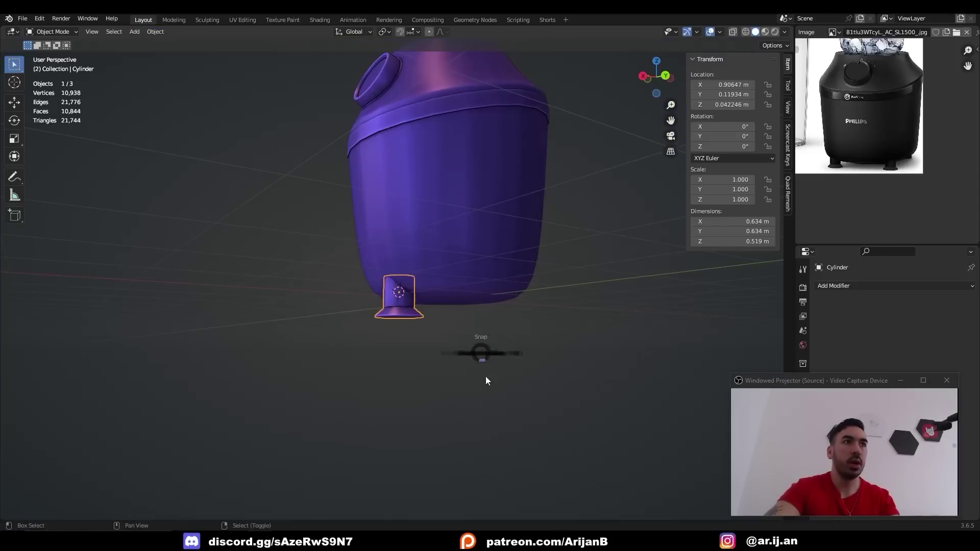
{"action": "scroll", "coordinate": [477, 392], "scroll_direction": "up", "scroll_amount": 1}
{"action": "key", "text": "s"}
{"action": "left_click", "coordinate": [470, 380]}
Snap the 3D cursor to the centre of the motor base's underside.
{"action": "key", "text": "a"}
{"action": "key", "text": "a"}
{"action": "middle_click_drag", "start_coordinate": [474, 335], "coordinate": [415, 353]}
{"action": "scroll", "coordinate": [415, 354], "scroll_direction": "up", "scroll_amount": 1}
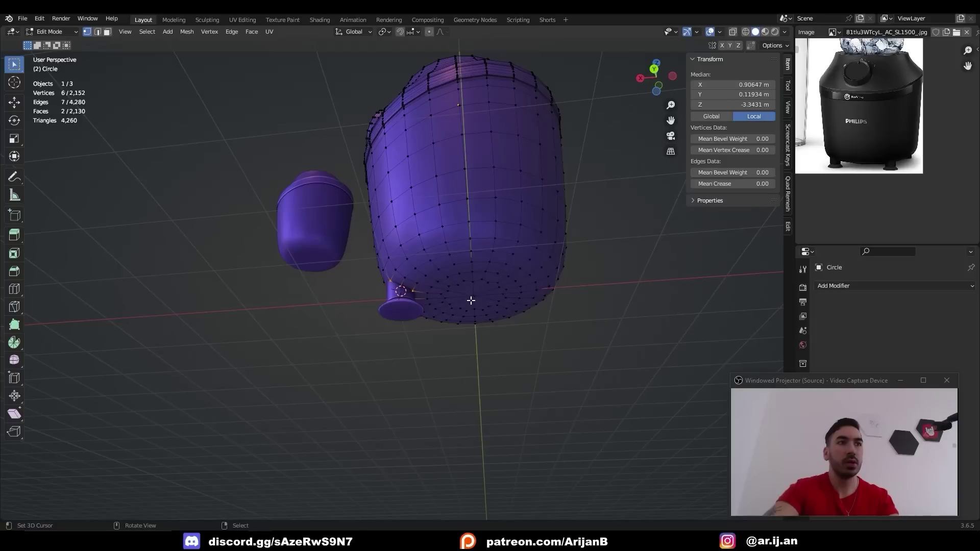
{"action": "left_click", "coordinate": [474, 302]}
{"action": "middle_click_drag", "start_coordinate": [473, 304], "coordinate": [467, 293]}
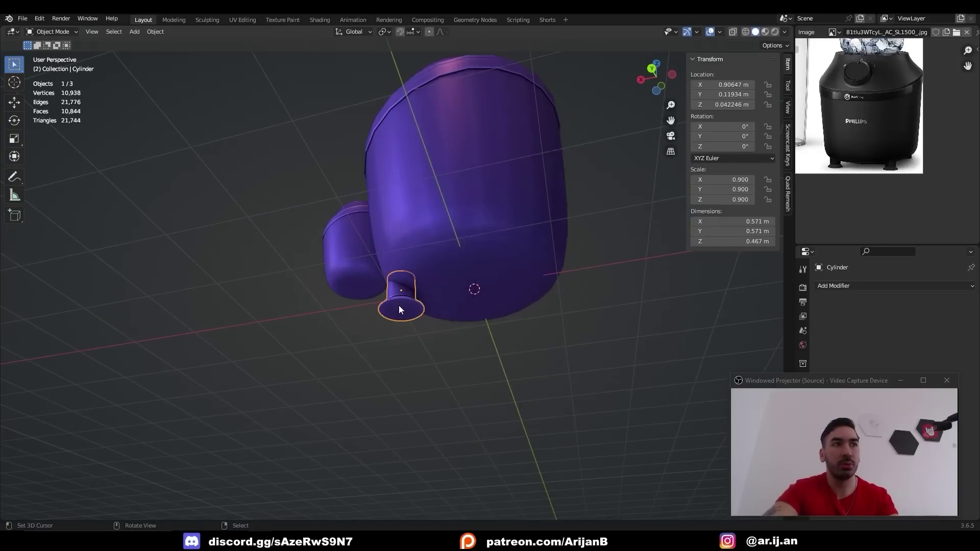
Spin the whole leg mesh around the 3D cursor from the top view, using duplicates over 360° with 4 steps.
{"action": "middle_click_drag", "start_coordinate": [418, 316], "coordinate": [423, 335]}
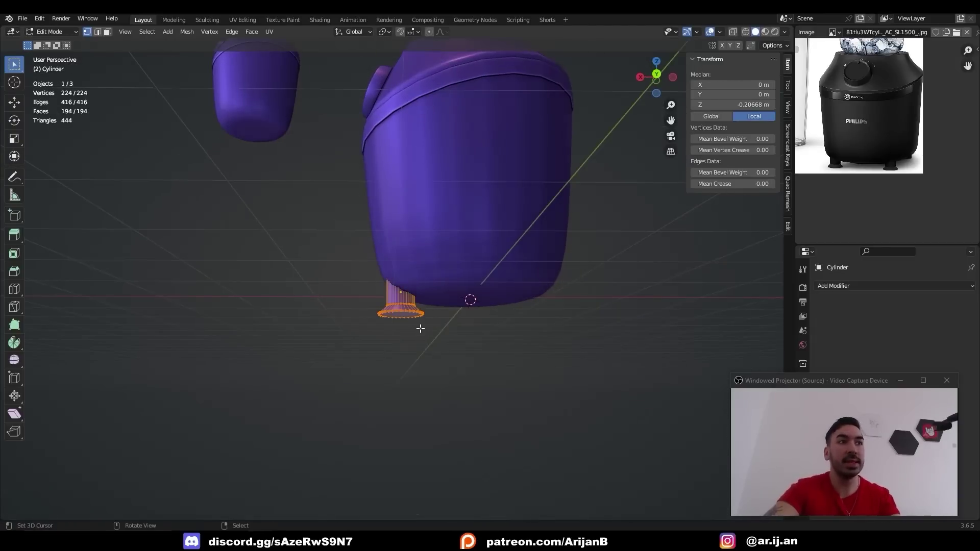
{"action": "key", "text": "shift+z"}
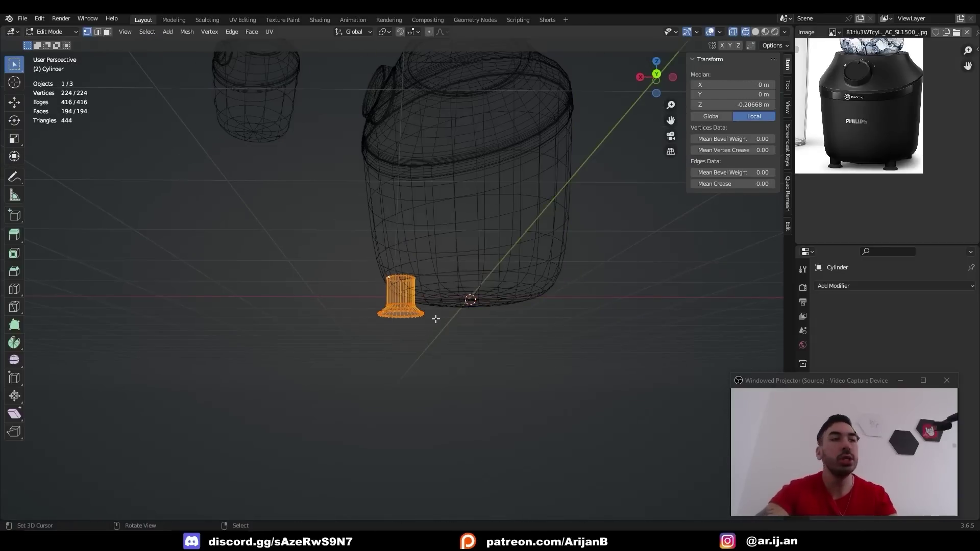
{"action": "key", "text": "KP_7"}
{"action": "key", "text": "shift+z"}
{"action": "scroll", "coordinate": [435, 319], "scroll_direction": "up", "scroll_amount": 3}
{"action": "middle_click_drag", "start_coordinate": [433, 319], "coordinate": [529, 297], "text": "shift"}
{"action": "key", "text": "shift+z"}
{"action": "key", "text": "alt+e"}
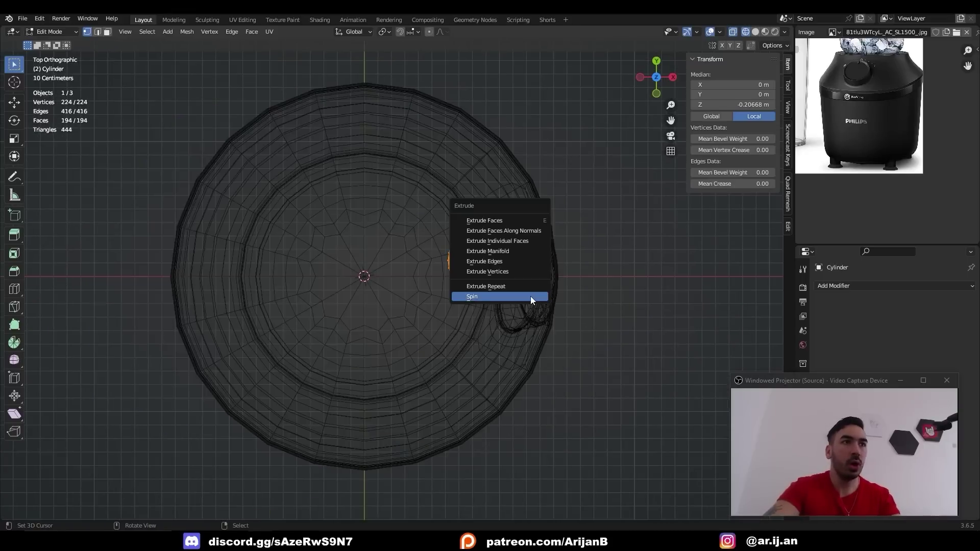
{"action": "left_click", "coordinate": [531, 300]}
{"action": "left_click", "coordinate": [113, 411]}
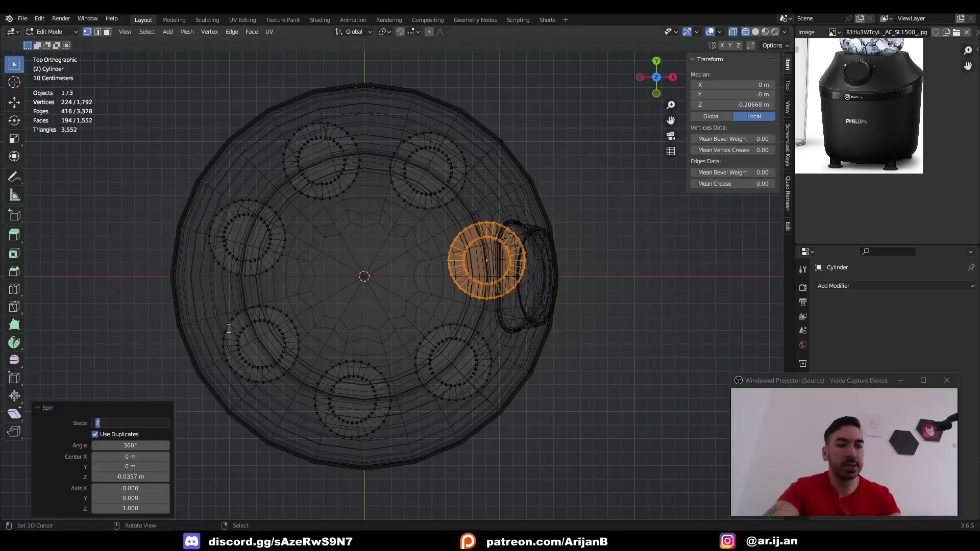
{"action": "type", "text": "4"}
{"action": "key", "text": "Return"}
Set the pivot point to Individual Origins and scale all the legs down, then narrow them in X and Y only.
{"action": "key", "text": "shift+z"}
{"action": "middle_click_drag", "start_coordinate": [341, 262], "coordinate": [405, 329]}
{"action": "scroll", "coordinate": [437, 321], "scroll_direction": "up", "scroll_amount": 3}
{"action": "key", "text": "Tab"}
{"action": "scroll", "coordinate": [437, 322], "scroll_direction": "down", "scroll_amount": 4}
{"action": "left_click", "coordinate": [383, 32]}
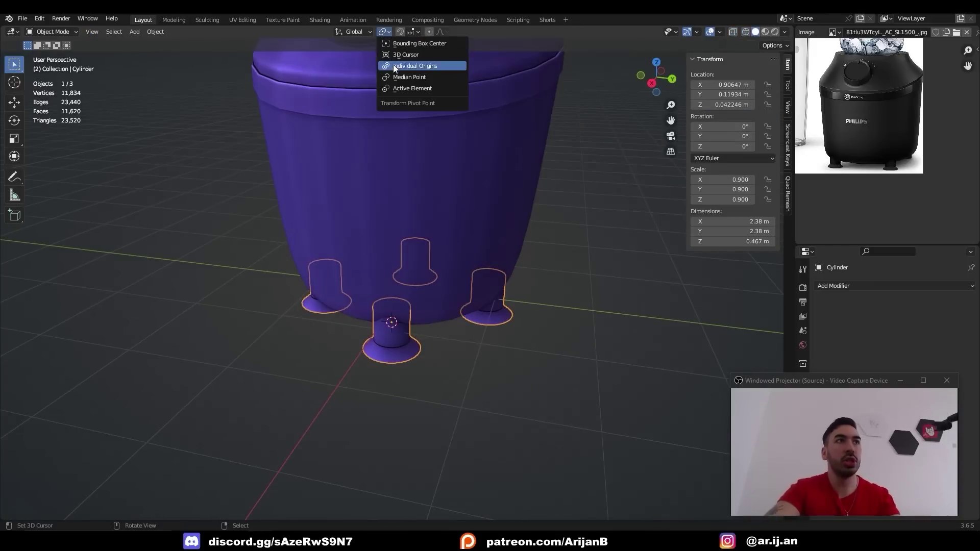
{"action": "left_click", "coordinate": [414, 66]}
{"action": "key", "text": "Tab"}
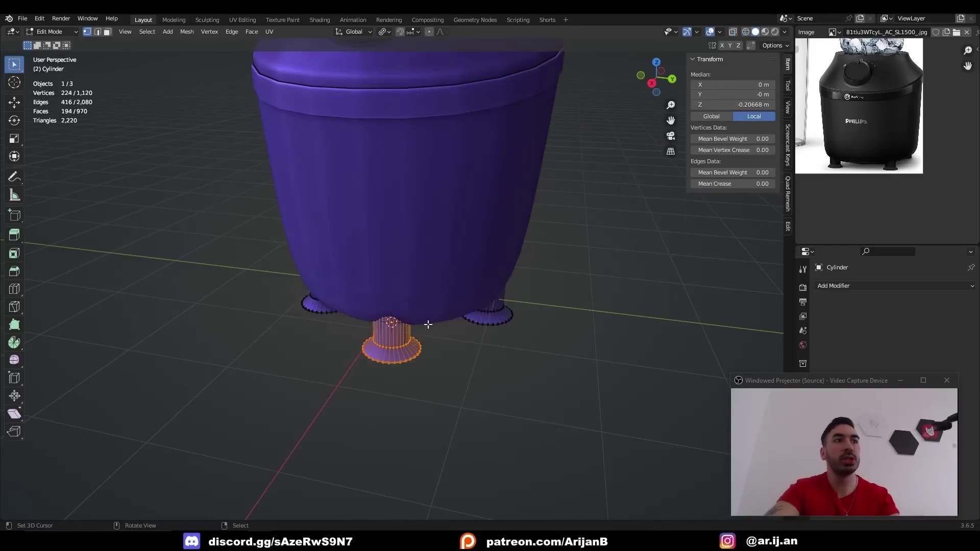
{"action": "key", "text": "shift+z"}
{"action": "key", "text": "a"}
{"action": "key", "text": "s"}
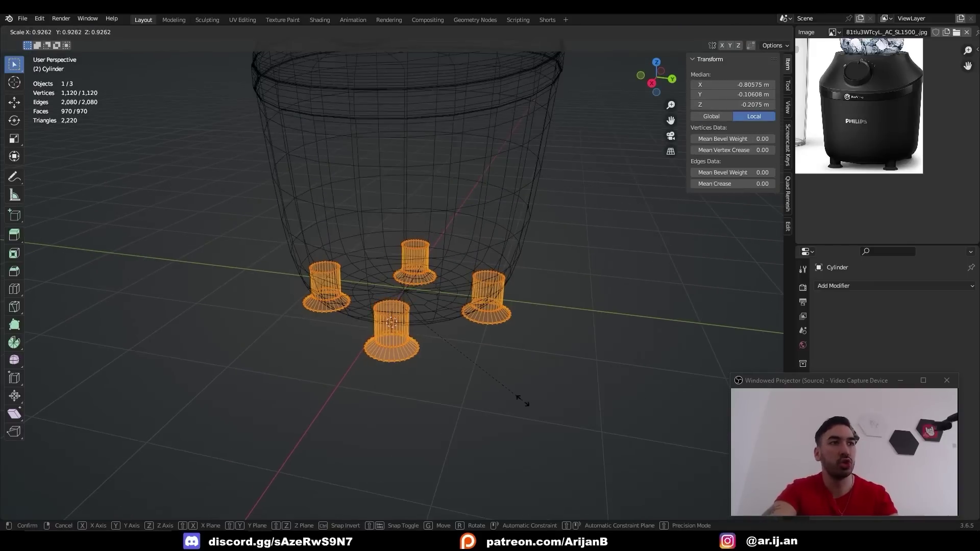
{"action": "left_click", "coordinate": [514, 396]}
{"action": "key", "text": "s"}
{"action": "key", "text": "shift+z"}
Merge the legs' overlapping vertices at 0.0001 m and rotate all four legs 45° around the global Z axis.
{"action": "type", "text": "r"}
{"action": "type", "text": "z"}
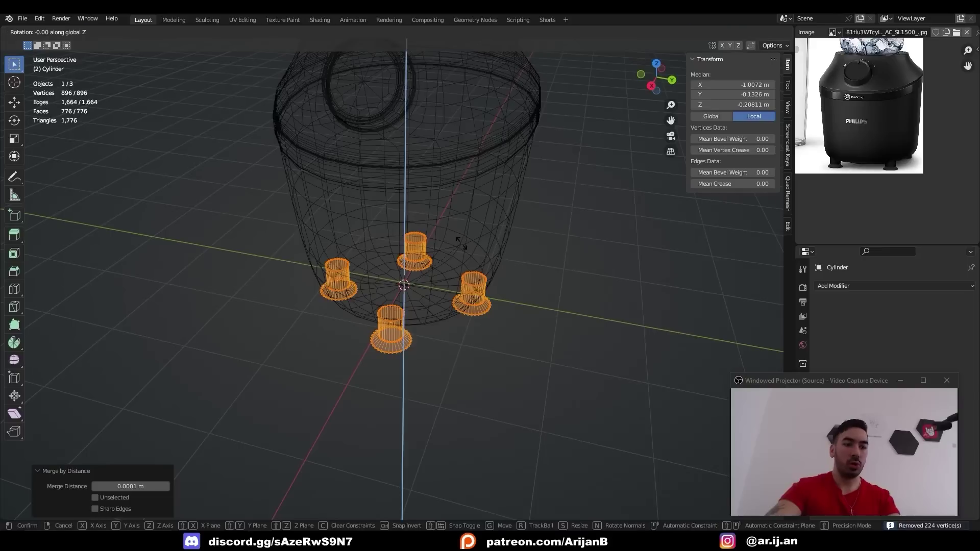
{"action": "type", "text": "45"}
{"action": "key", "text": "Return"}
{"action": "middle_click_drag", "start_coordinate": [459, 244], "coordinate": [412, 246]}
{"action": "key", "text": "Tab"}
{"action": "key", "text": "shift+z"}
Parent the legs object to the motor base.
{"action": "left_click", "coordinate": [411, 246], "text": "shift"}
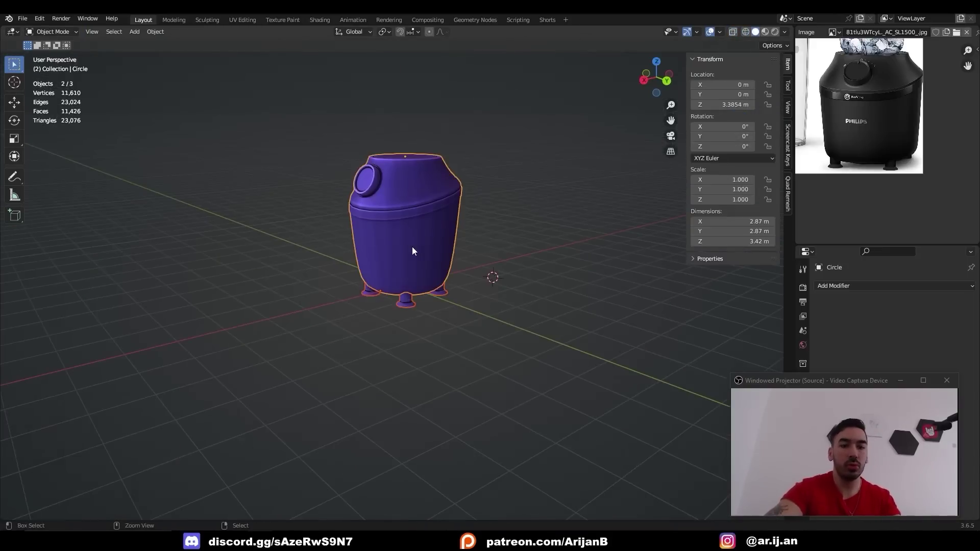
{"action": "key", "text": "ctrl+p"}
{"action": "left_click", "coordinate": [390, 261]}
{"action": "scroll", "coordinate": [412, 276], "scroll_direction": "up", "scroll_amount": 4}
{"action": "key", "text": "alt+a"}
{"action": "scroll", "coordinate": [491, 213], "scroll_direction": "down", "scroll_amount": 3}
Add a level 2 Subdivision modifier to the motor base.
{"action": "middle_click_drag", "start_coordinate": [385, 238], "coordinate": [415, 293]}
{"action": "right_click", "coordinate": [430, 228]}
{"action": "key", "text": "ctrl+2"}
{"action": "scroll", "coordinate": [415, 292], "scroll_direction": "up", "scroll_amount": 2}
{"action": "middle_click_drag", "start_coordinate": [379, 266], "coordinate": [429, 265]}
{"action": "middle_click_drag", "start_coordinate": [411, 189], "coordinate": [423, 248]}
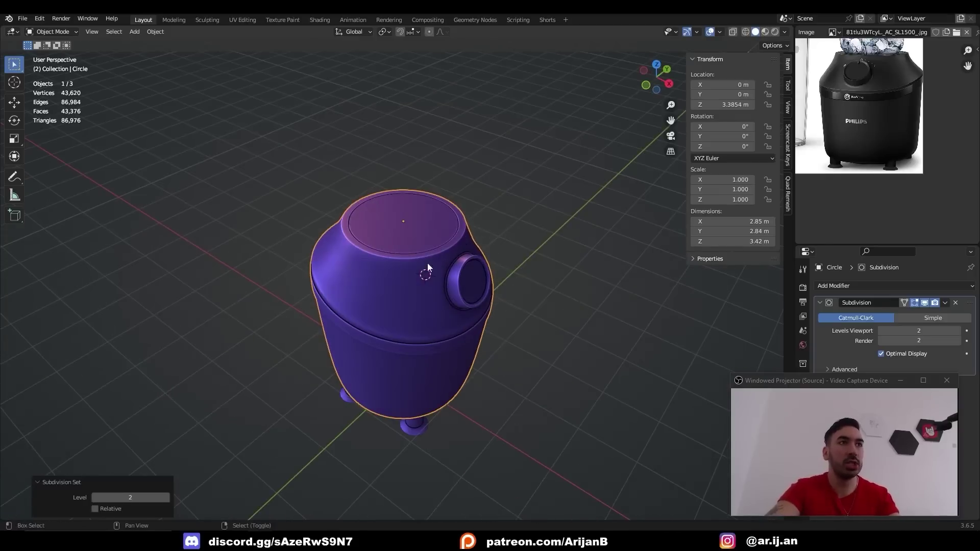
{"action": "scroll", "coordinate": [876, 57], "scroll_direction": "up", "scroll_amount": 1}
Bring the jar into view in the reference image and snap the 3D cursor to the centre of the base's top face.
{"action": "middle_click_drag", "start_coordinate": [876, 57], "coordinate": [881, 164]}
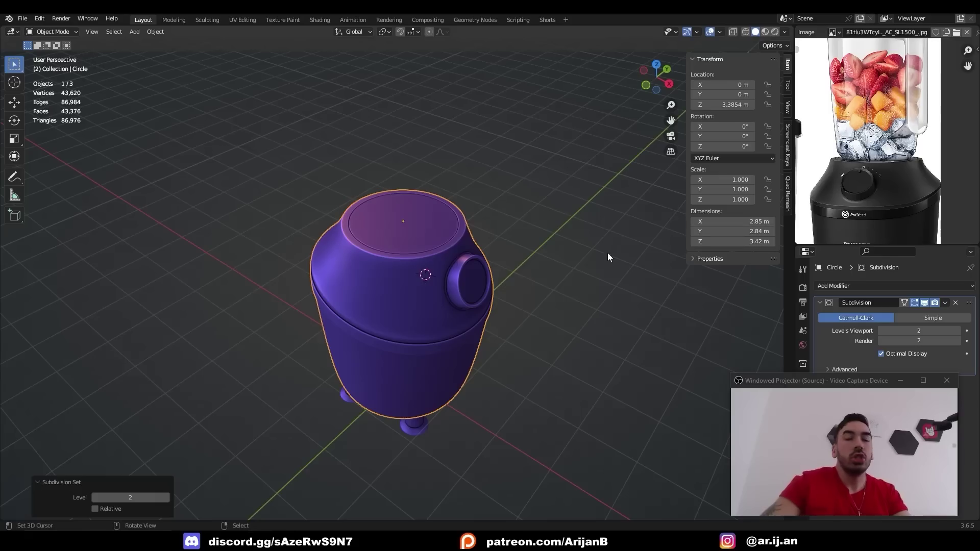
{"action": "key", "text": "Tab"}
{"action": "right_click", "coordinate": [402, 219]}
{"action": "key", "text": "shift+s"}
{"action": "left_click", "coordinate": [408, 264]}
Add an 18-vertex mesh circle with a 1 m radius at the 3D cursor on top of the motor base.
{"action": "middle_click_drag", "start_coordinate": [437, 273], "coordinate": [470, 285], "text": "shift"}
{"action": "scroll", "coordinate": [471, 285], "scroll_direction": "up", "scroll_amount": 2}
{"action": "key", "text": "Tab"}
{"action": "key", "text": "shift+a"}
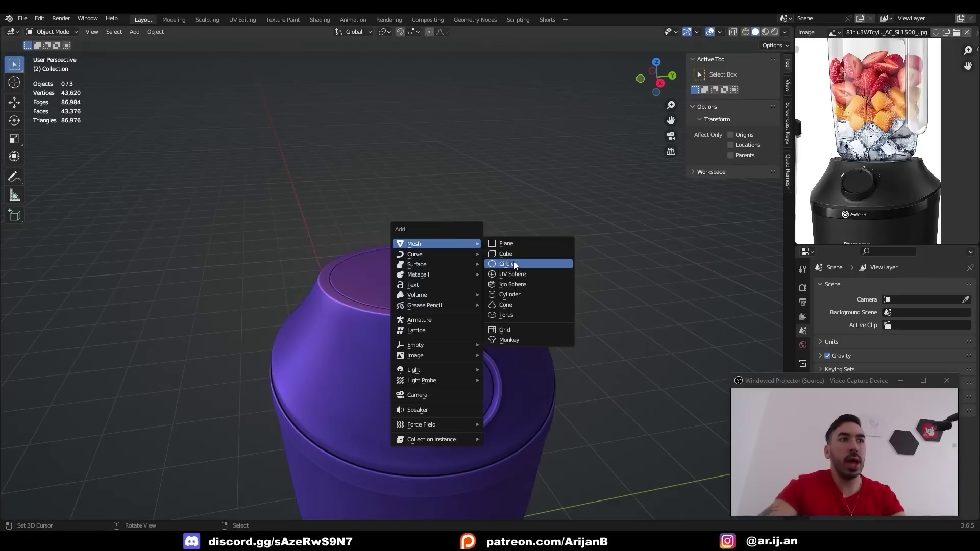
{"action": "left_click", "coordinate": [513, 264]}
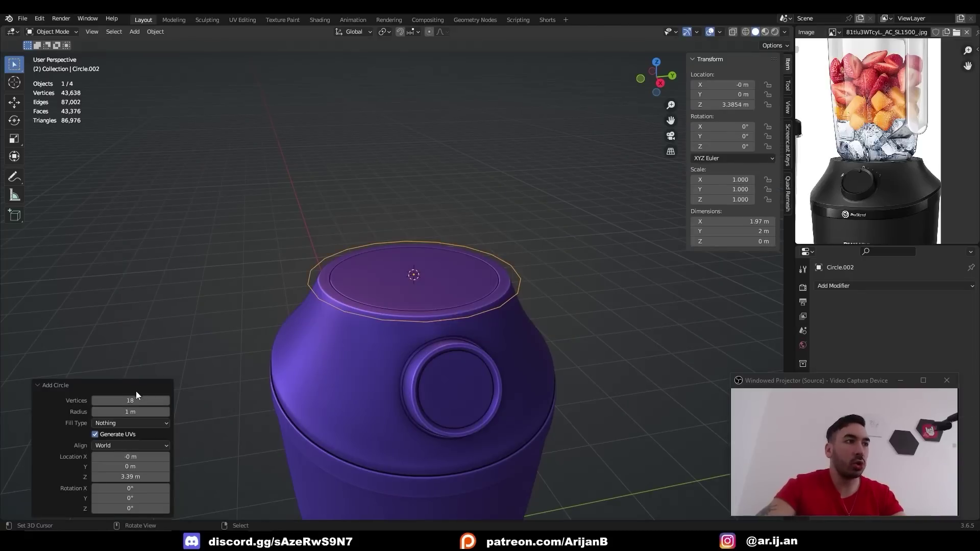
Reduce the new circle to 8 vertices and scale it down to about 1.51 m across to fit the base's top.
{"action": "type", "text": "8"}
{"action": "key", "text": "Return"}
{"action": "key", "text": "Tab"}
{"action": "scroll", "coordinate": [394, 360], "scroll_direction": "down", "scroll_amount": 2}
{"action": "key", "text": "s"}
{"action": "left_click", "coordinate": [481, 350]}
Extrude the central faces of the motor base's top down about 0.12 m to form a recess.
{"action": "scroll", "coordinate": [354, 291], "scroll_direction": "up", "scroll_amount": 4}
{"action": "scroll", "coordinate": [354, 291], "scroll_direction": "up", "scroll_amount": 2}
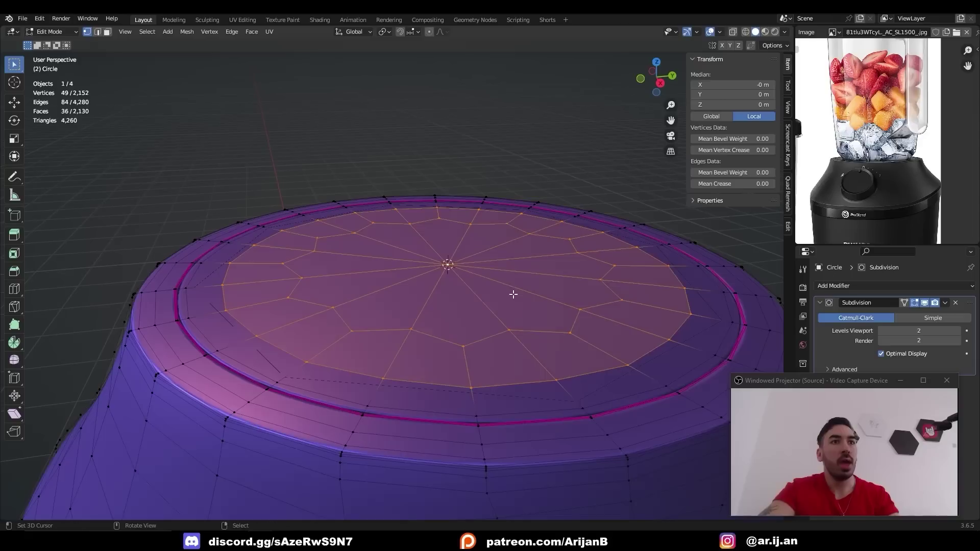
{"action": "key", "text": "e"}
{"action": "left_click", "coordinate": [529, 306]}
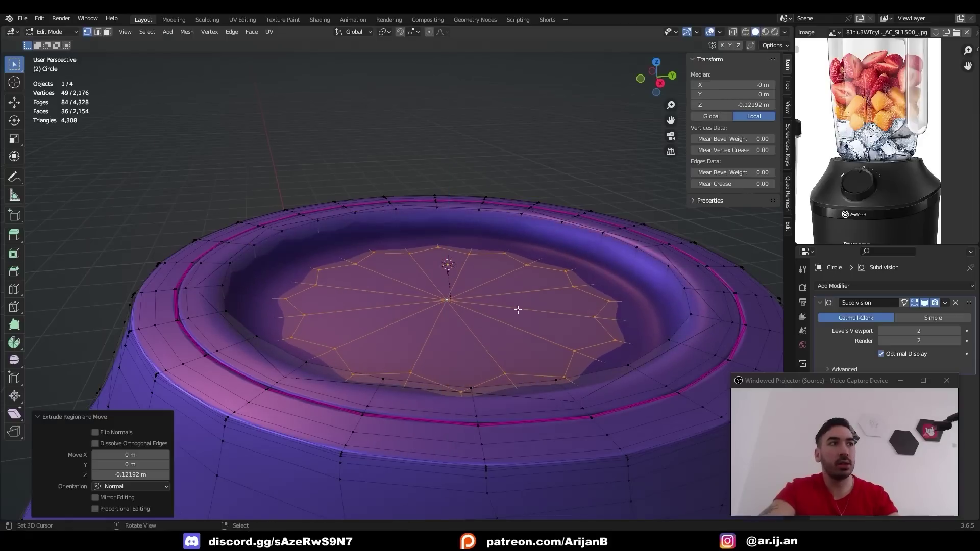
Bevel the edge loop around the recess's rim with a single segment and a width of 0.0532 m.
{"action": "key", "text": "2"}
{"action": "left_click", "coordinate": [221, 292], "text": "alt"}
{"action": "key", "text": "ctrl+b"}
{"action": "left_click", "coordinate": [323, 353]}
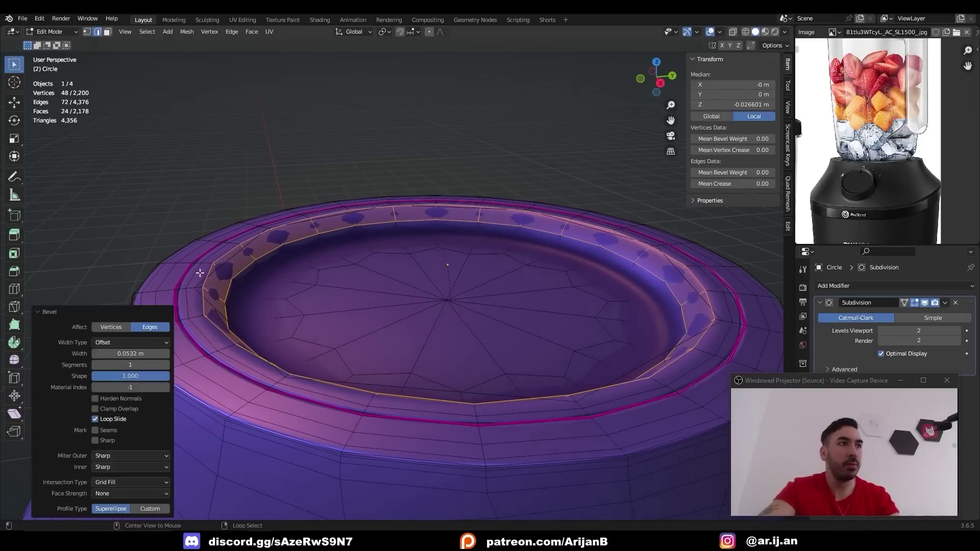
{"action": "key", "text": "Tab"}
Extrude the 8-vertex jar circle down about 0.11 m into the recess and scale the new lower loop inward.
{"action": "left_click", "coordinate": [212, 272]}
{"action": "scroll", "coordinate": [346, 292], "scroll_direction": "down", "scroll_amount": 4}
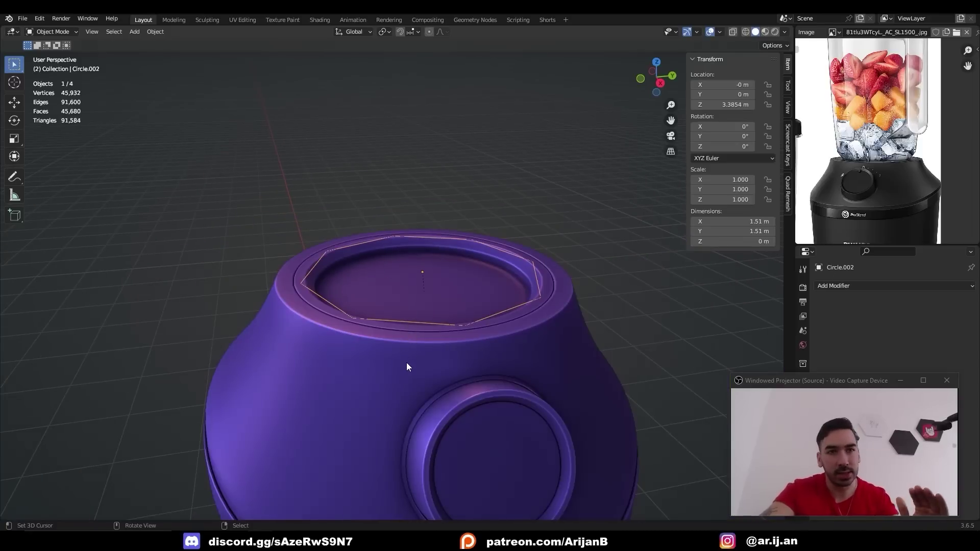
{"action": "key", "text": "Tab"}
{"action": "key", "text": "e"}
{"action": "key", "text": "z"}
{"action": "key", "text": "alt+z"}
{"action": "key", "text": "s"}
{"action": "left_click", "coordinate": [477, 372]}
{"action": "key", "text": "alt+z"}
{"action": "key", "text": "s"}
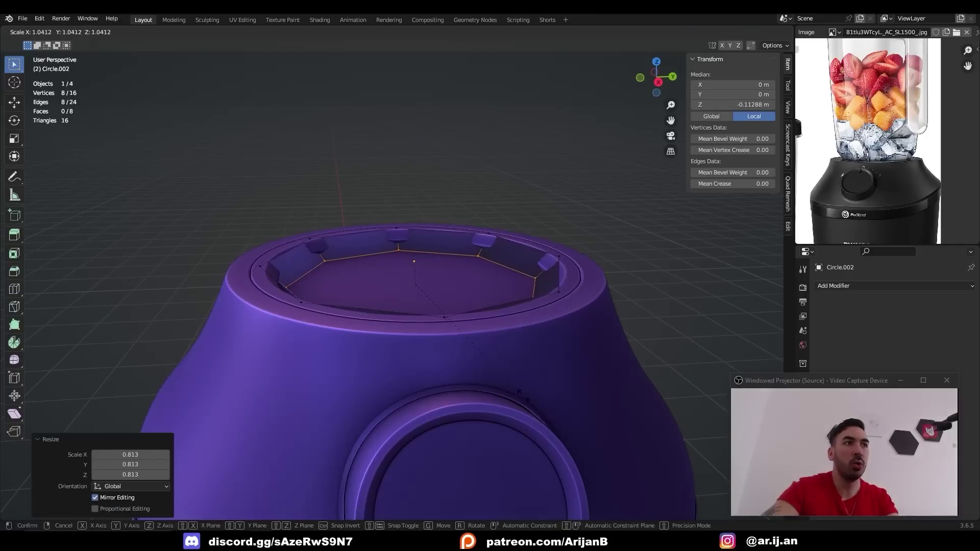
Extrude the jar's upper loop straight up about 0.71 m and scale it slightly.
{"action": "key", "text": "e"}
{"action": "key", "text": "z"}
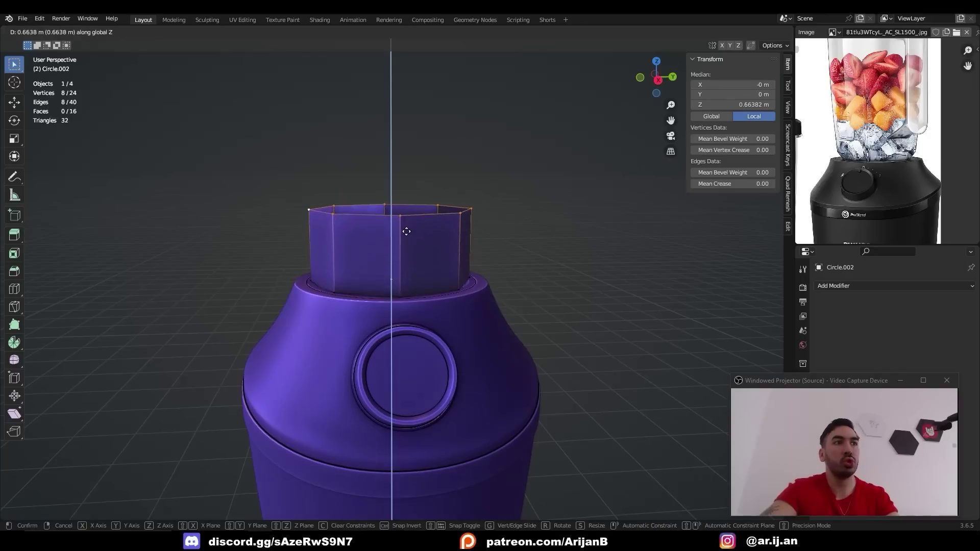
{"action": "left_click", "coordinate": [408, 227]}
{"action": "key", "text": "s"}
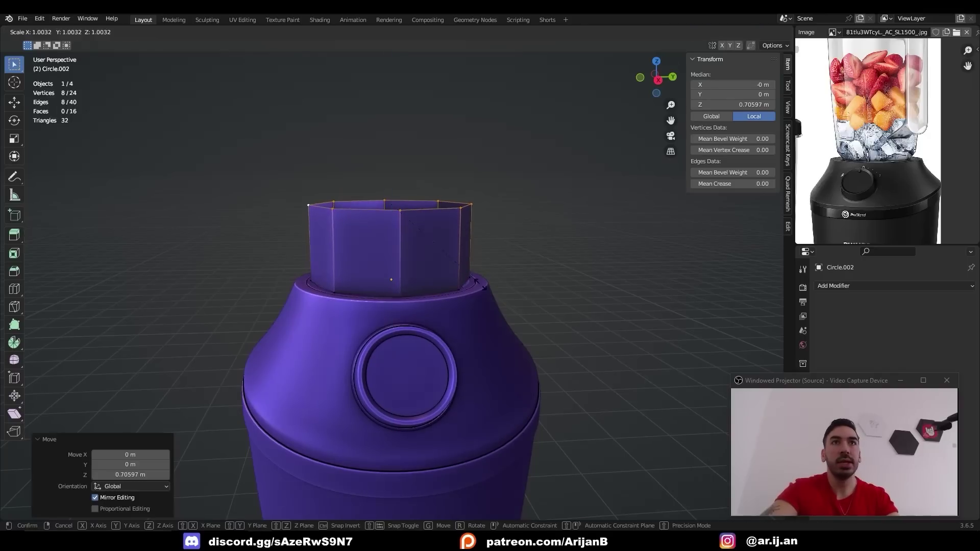
{"action": "left_click", "coordinate": [492, 296]}
Extrude the jar's top loop again to a height of about 2.75 m and widen it.
{"action": "scroll", "coordinate": [459, 322], "scroll_direction": "down", "scroll_amount": 5}
{"action": "middle_click_drag", "start_coordinate": [440, 351], "coordinate": [438, 337]}
{"action": "key", "text": "e"}
{"action": "right_click", "coordinate": [437, 336]}
{"action": "key", "text": "g"}
{"action": "key", "text": "z"}
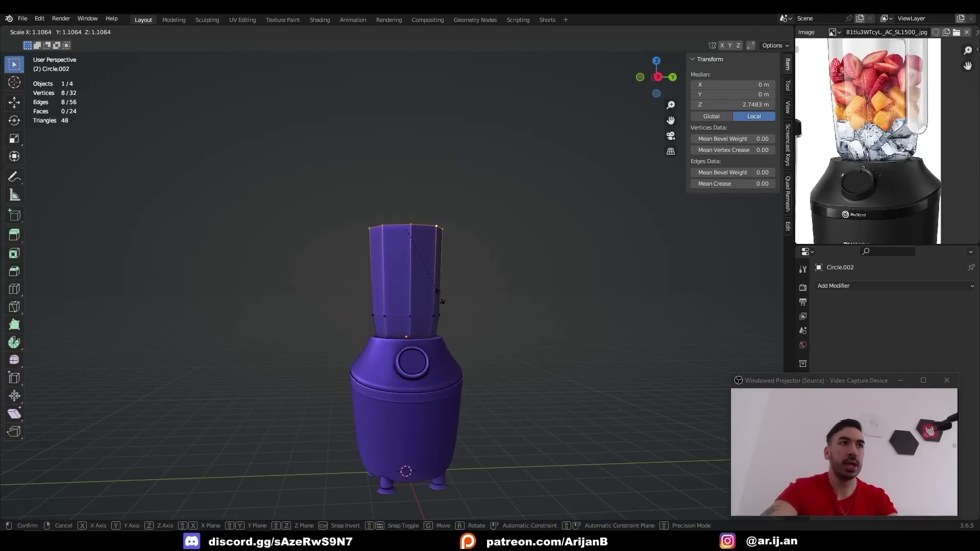
{"action": "left_click", "coordinate": [437, 295]}
Widen the edge loop near the jar's bottom about 1.13 times and add two loop cuts across the tall body section.
{"action": "left_click", "coordinate": [421, 315], "text": "alt"}
{"action": "key", "text": "s"}
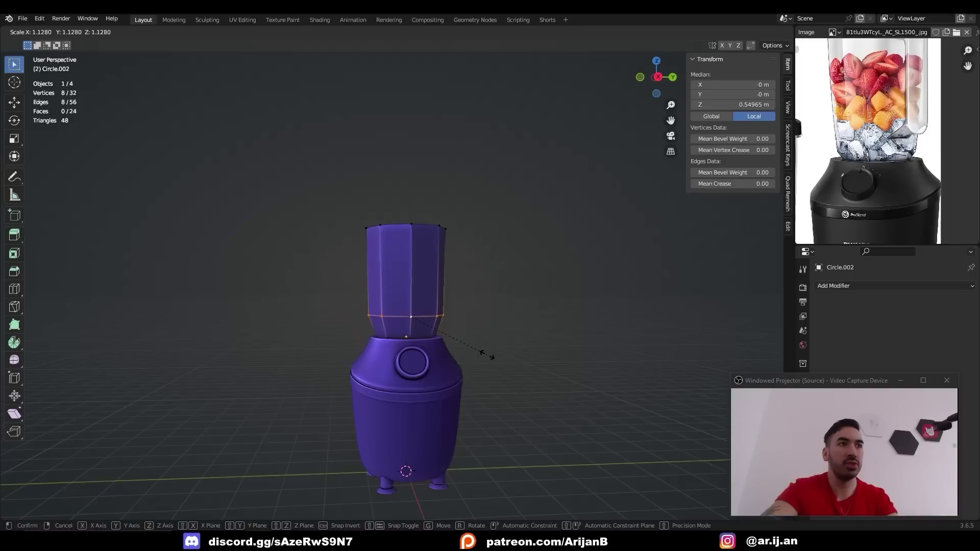
{"action": "left_click", "coordinate": [485, 356]}
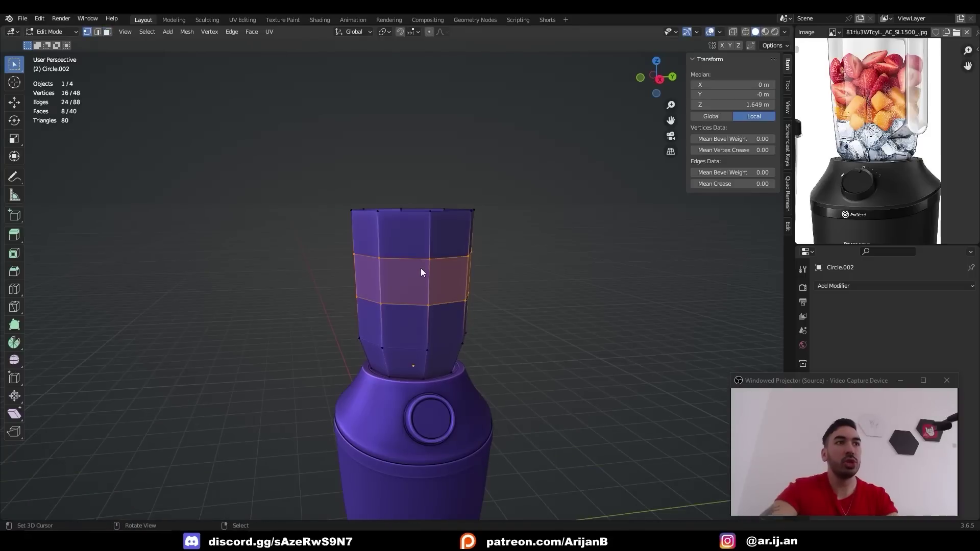
Add a level 2 Subdivision modifier to the jar and check its rounded shape.
{"action": "key", "text": "2"}
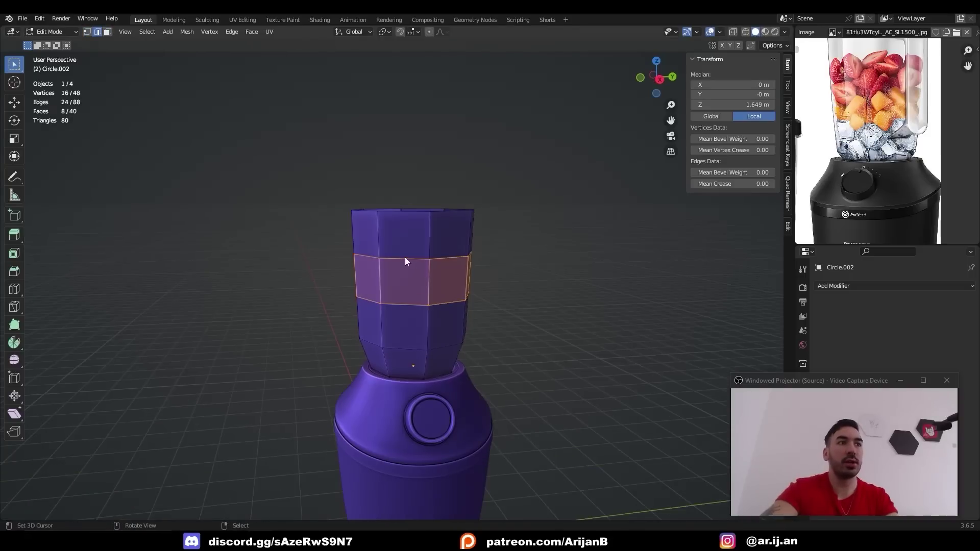
{"action": "right_click", "coordinate": [405, 258], "text": "alt"}
{"action": "right_click", "coordinate": [402, 306], "text": "alt+shift"}
{"action": "key", "text": "3"}
{"action": "right_click", "coordinate": [404, 245]}
{"action": "right_click", "coordinate": [440, 282]}
{"action": "middle_click_drag", "start_coordinate": [419, 299], "coordinate": [414, 350]}
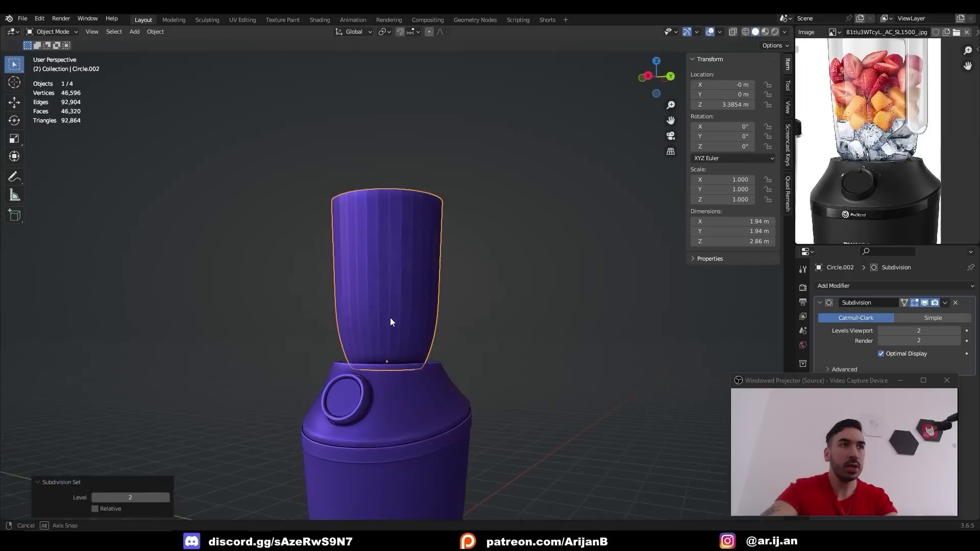
Scale the whole jar mesh outward in X and Y only, to about 2.1 m wide, to fit the base's rim.
{"action": "key", "text": "Tab"}
{"action": "key", "text": "a"}
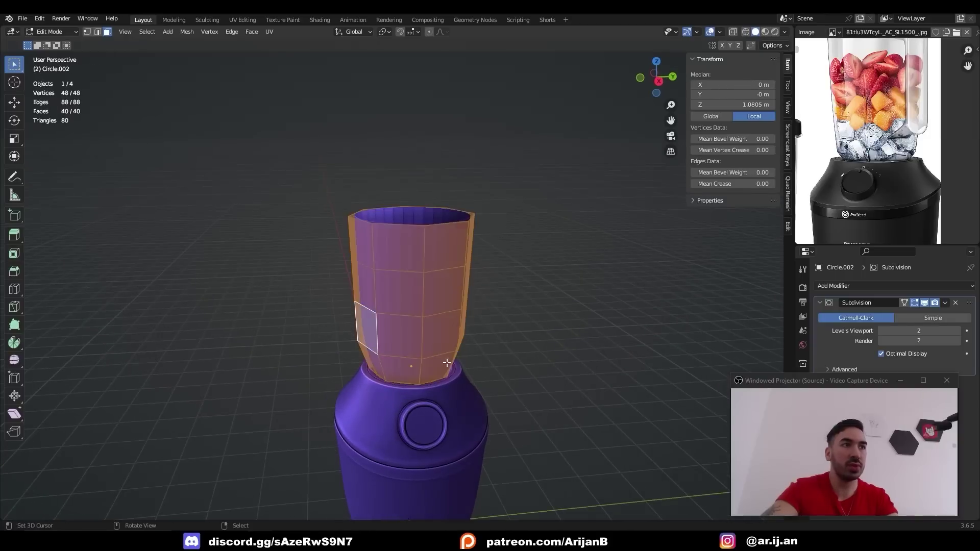
{"action": "scroll", "coordinate": [444, 357], "scroll_direction": "up", "scroll_amount": 6}
{"action": "key", "text": "s"}
{"action": "key", "text": "shift+z"}
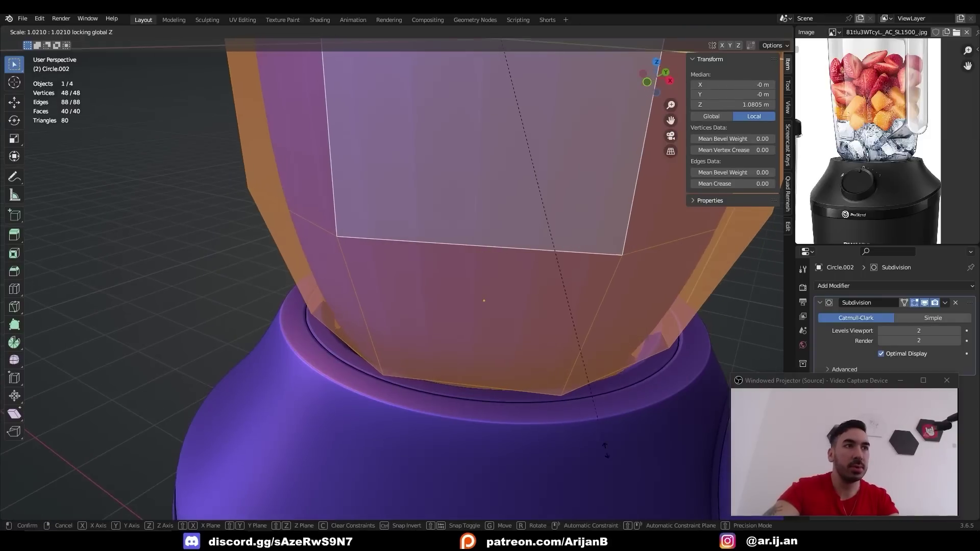
{"action": "left_click", "coordinate": [616, 198]}
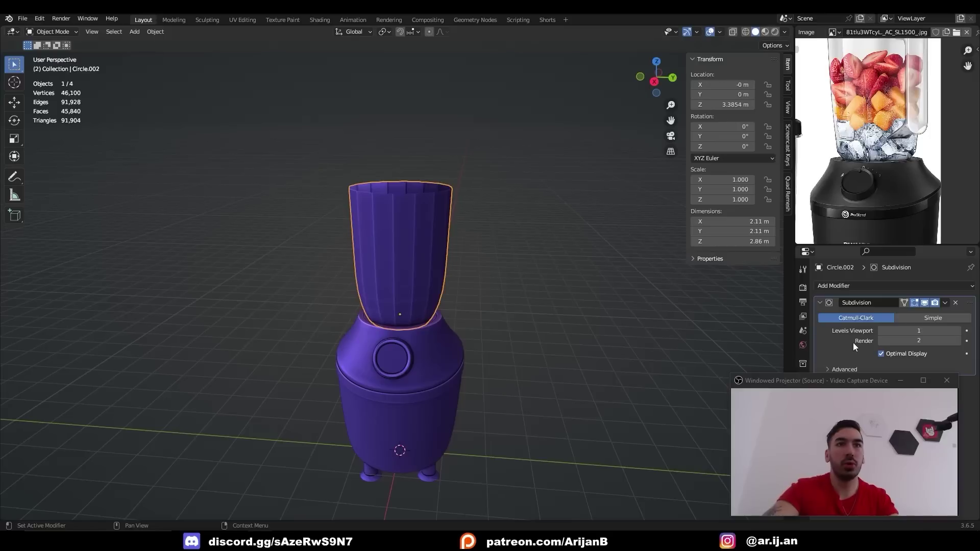
Lower the jar's Subdivision viewport level to 1 and apply the modifier.
{"action": "key", "text": "ctrl+a"}
{"action": "key", "text": "Tab"}
{"action": "scroll", "coordinate": [435, 269], "scroll_direction": "up", "scroll_amount": 4}
{"action": "middle_click_drag", "start_coordinate": [435, 268], "coordinate": [435, 239]}
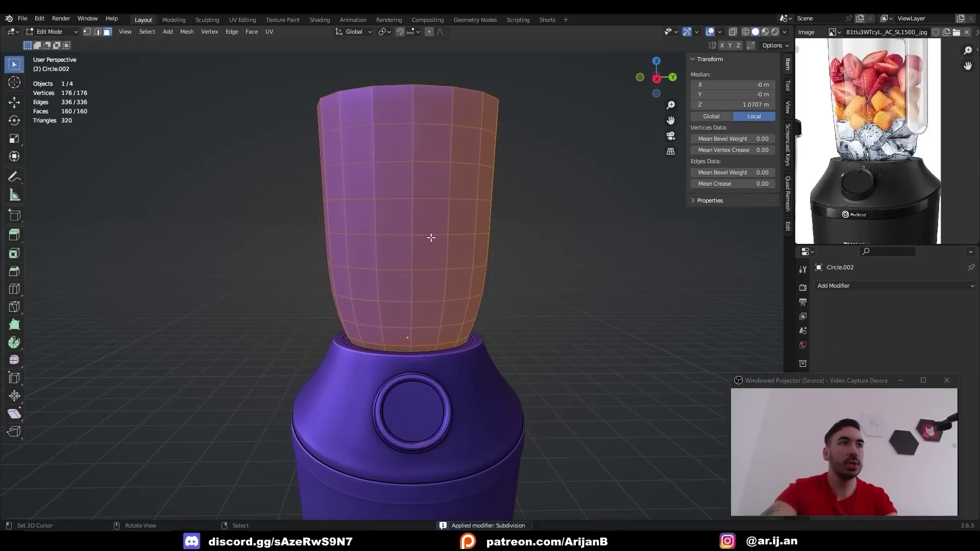
Select a block of faces two wide and six high on the jar's front and inset it 0.1839 m.
{"action": "right_click", "coordinate": [394, 179]}
{"action": "left_click", "coordinate": [414, 332], "text": "ctrl+shift"}
{"action": "key", "text": "shift+z"}
{"action": "key", "text": "shift+z"}
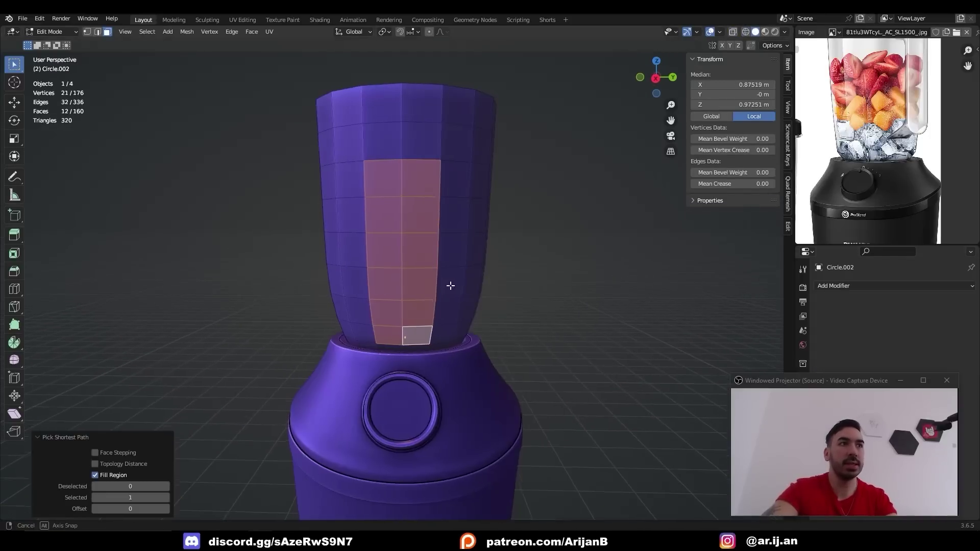
{"action": "key", "text": "i"}
{"action": "left_click", "coordinate": [485, 328]}
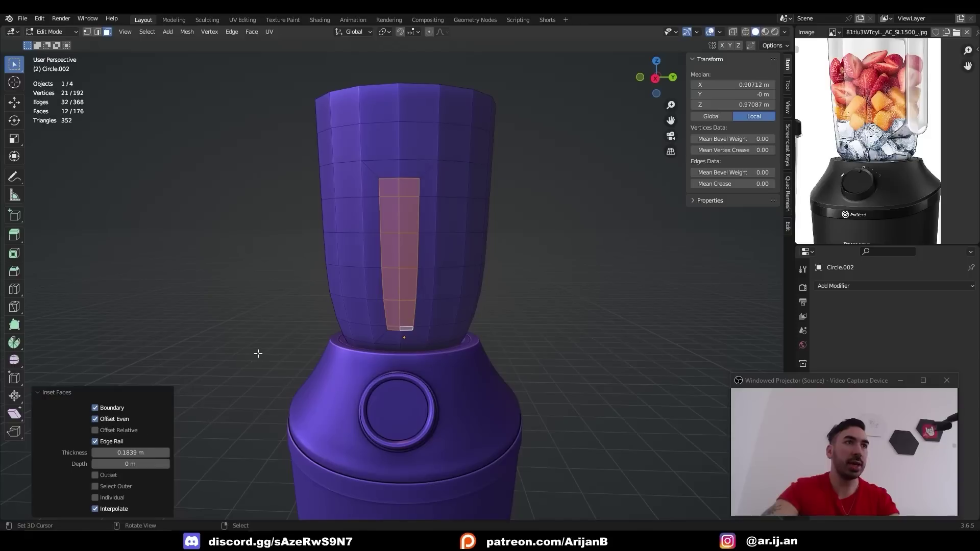
Using the 3D cursor at the inset strip's upper centre as pivot, scale the two upper corner vertices inward to round that end.
{"action": "scroll", "coordinate": [257, 353], "scroll_direction": "up", "scroll_amount": 2}
{"action": "key", "text": "1"}
{"action": "left_click", "coordinate": [380, 225]}
{"action": "left_click", "coordinate": [383, 32]}
{"action": "left_click", "coordinate": [394, 54]}
{"action": "scroll", "coordinate": [455, 189], "scroll_direction": "up", "scroll_amount": 3}
{"action": "key", "text": "s"}
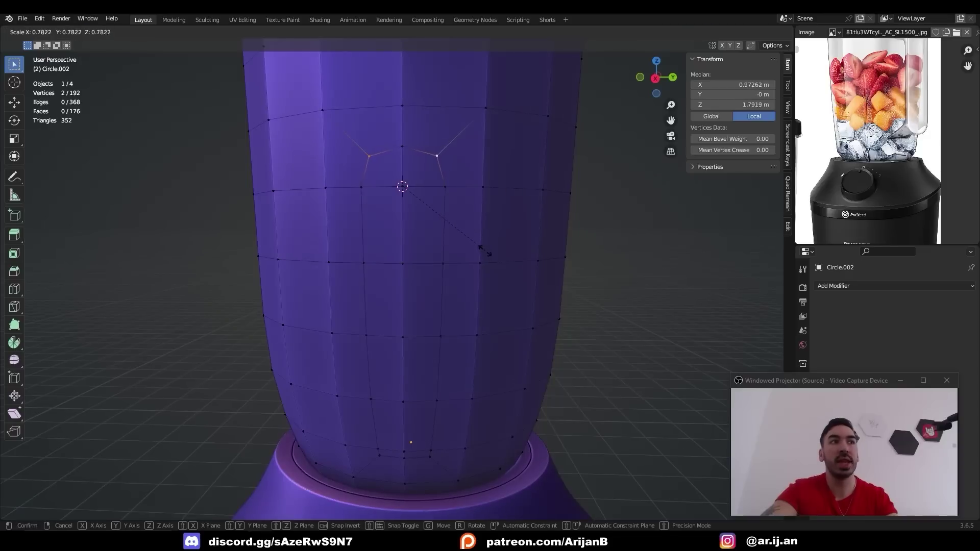
{"action": "left_click", "coordinate": [478, 252]}
Round the strip's lower end by placing the 3D cursor at its centre and scaling the two lower corner vertices inward.
{"action": "scroll", "coordinate": [401, 214], "scroll_direction": "down", "scroll_amount": 2}
{"action": "key", "text": "3"}
{"action": "left_click", "coordinate": [395, 206]}
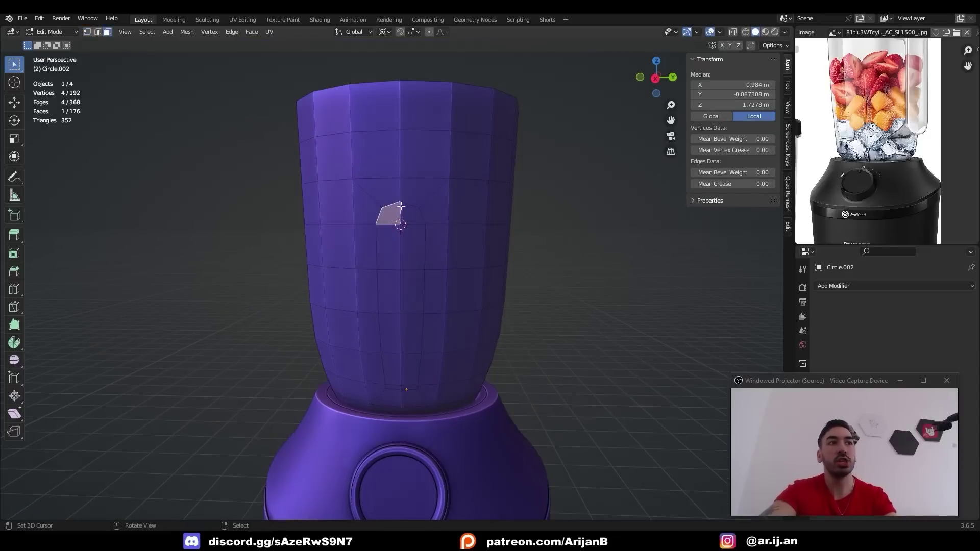
{"action": "middle_click_drag", "start_coordinate": [405, 399], "coordinate": [405, 368], "text": "shift"}
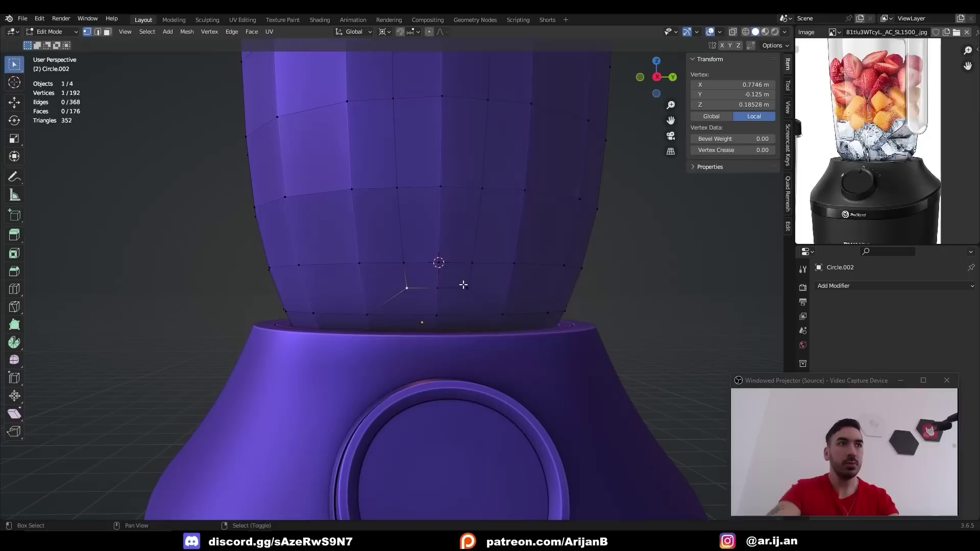
{"action": "right_click", "coordinate": [466, 286], "text": "shift"}
{"action": "key", "text": "s"}
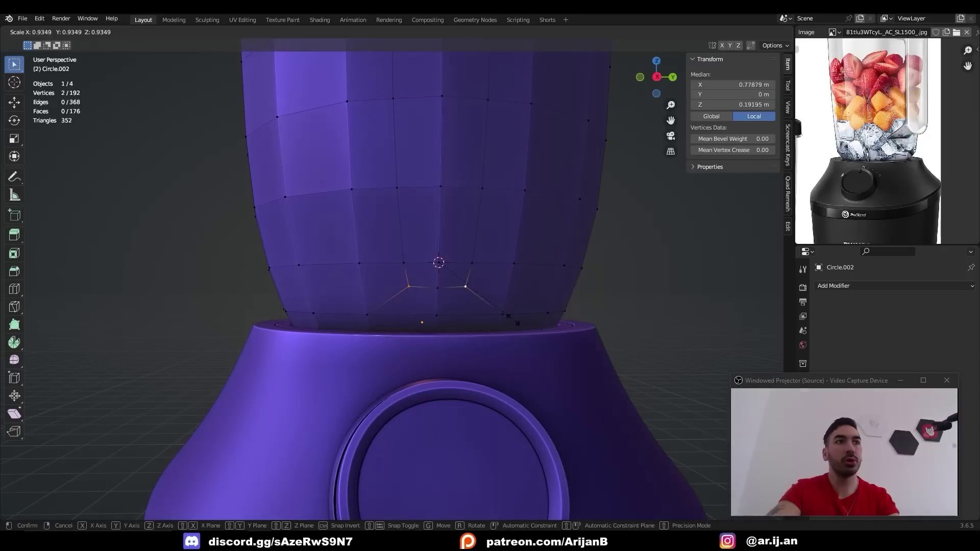
{"action": "left_click", "coordinate": [504, 308]}
Select all faces of the rounded strip and inset them about 0.05 m.
{"action": "key", "text": "3"}
{"action": "left_click", "coordinate": [423, 276]}
{"action": "scroll", "coordinate": [434, 254], "scroll_direction": "down", "scroll_amount": 5}
{"action": "middle_click_drag", "start_coordinate": [434, 253], "coordinate": [443, 355], "text": "shift"}
{"action": "left_click", "coordinate": [437, 236], "text": "ctrl+shift"}
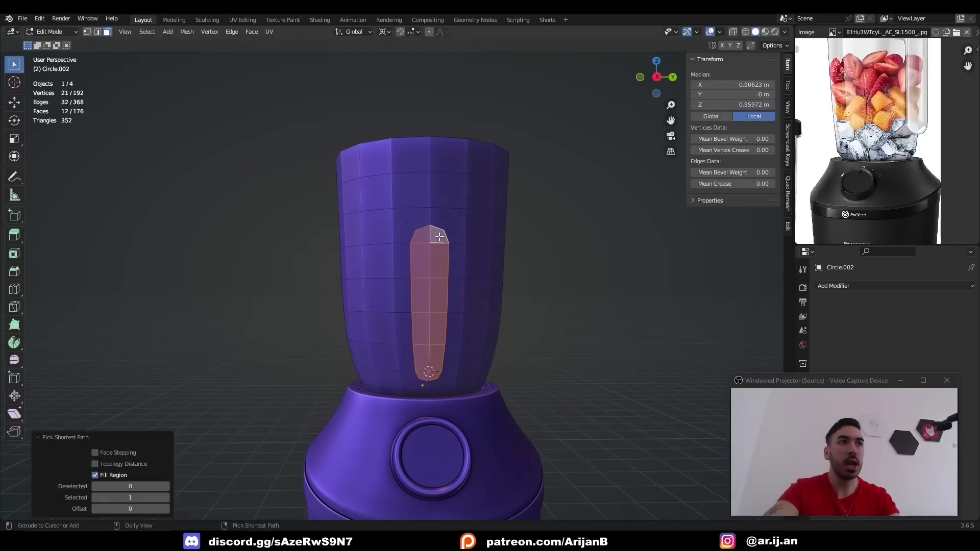
{"action": "middle_click_drag", "start_coordinate": [429, 285], "coordinate": [401, 289]}
{"action": "scroll", "coordinate": [423, 306], "scroll_direction": "up", "scroll_amount": 2}
{"action": "key", "text": "i"}
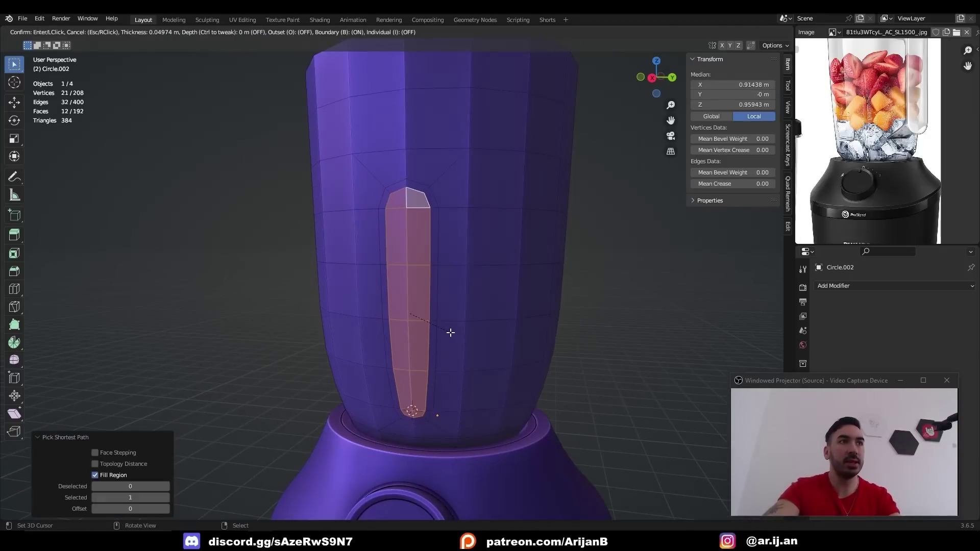
{"action": "left_click", "coordinate": [450, 332]}
Push the strip's faces inward along their normals to form a groove and add a level 2 Subdivision modifier to the jar.
{"action": "scroll", "coordinate": [439, 332], "scroll_direction": "up", "scroll_amount": 1}
{"action": "key", "text": "alt+s"}
{"action": "left_click", "coordinate": [480, 380]}
{"action": "scroll", "coordinate": [489, 375], "scroll_direction": "down", "scroll_amount": 3}
{"action": "key", "text": "ctrl+2"}
{"action": "middle_click_drag", "start_coordinate": [459, 328], "coordinate": [495, 254]}
{"action": "key", "text": "Tab"}
{"action": "scroll", "coordinate": [495, 204], "scroll_direction": "up", "scroll_amount": 2}
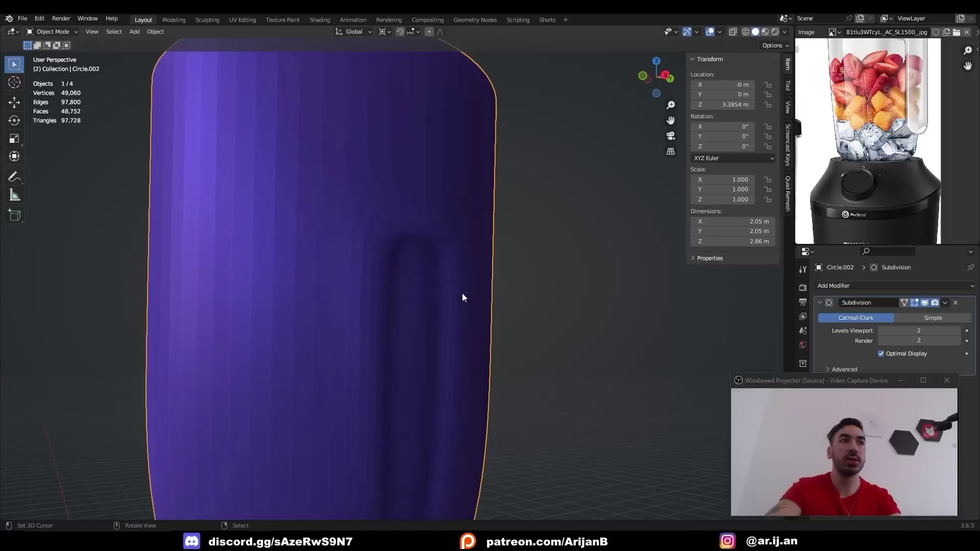
{"action": "scroll", "coordinate": [464, 293], "scroll_direction": "up", "scroll_amount": 1}
Bevel the groove's outer edge loop with two segments to sharpen its outline.
{"action": "key", "text": "Tab"}
{"action": "key", "text": "2"}
{"action": "right_click", "coordinate": [426, 230], "text": "alt"}
{"action": "middle_click_drag", "start_coordinate": [457, 350], "coordinate": [419, 191], "text": "shift"}
{"action": "key", "text": "ctrl+b"}
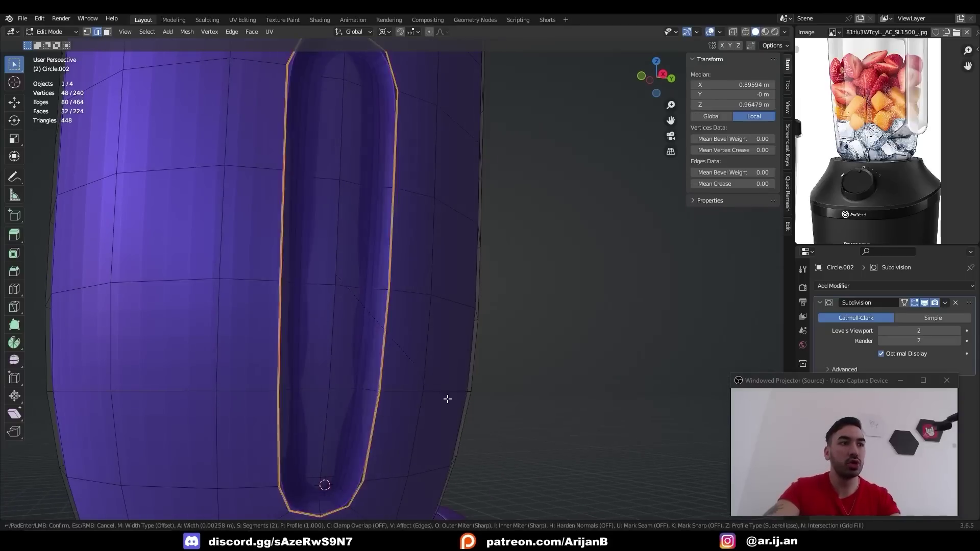
{"action": "left_click", "coordinate": [467, 413]}
Delete all of the jar's faces except the wedge section that contains the groove.
{"action": "key", "text": "KP_7"}
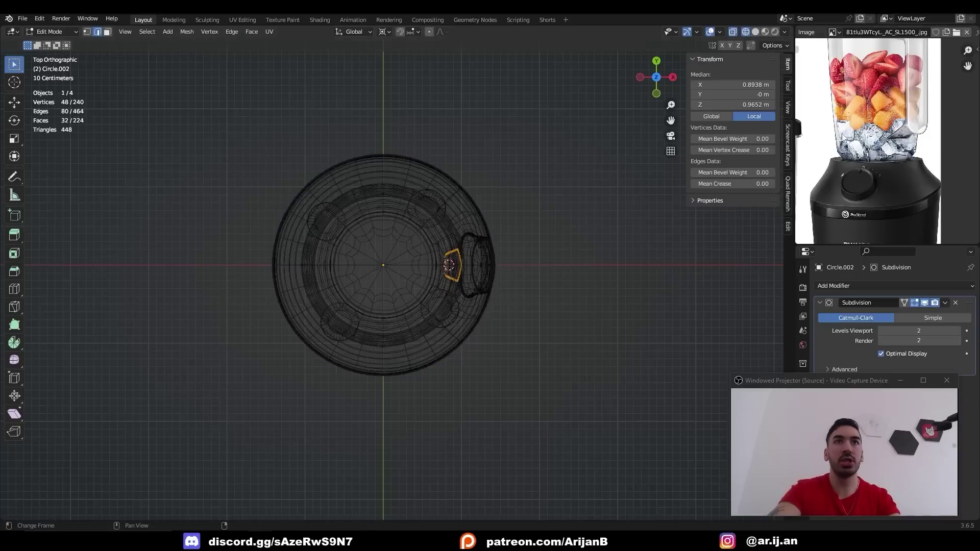
{"action": "scroll", "coordinate": [457, 297], "scroll_direction": "up", "scroll_amount": 2}
{"action": "key", "text": "1"}
{"action": "key", "text": "shift+z"}
{"action": "key", "text": "a"}
{"action": "key", "text": "shift+z"}
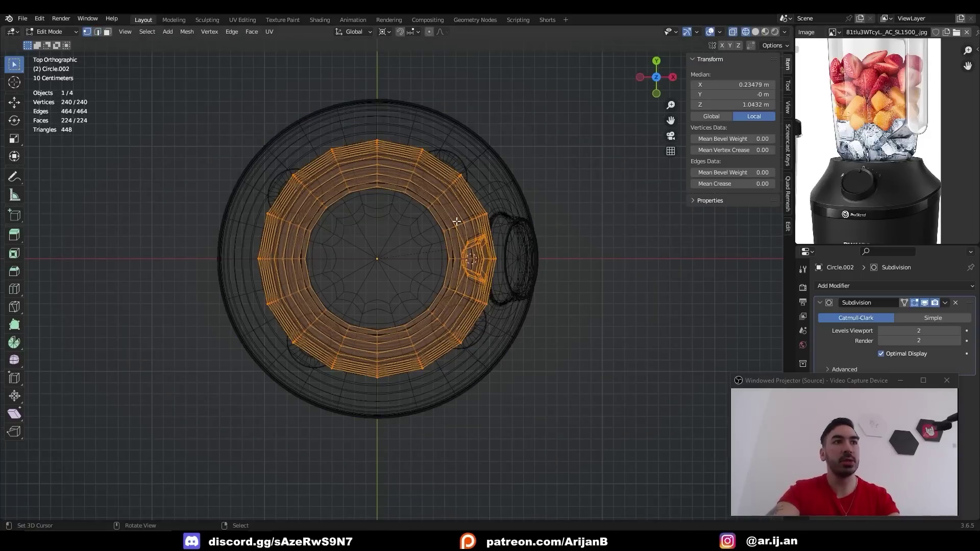
{"action": "key", "text": "3"}
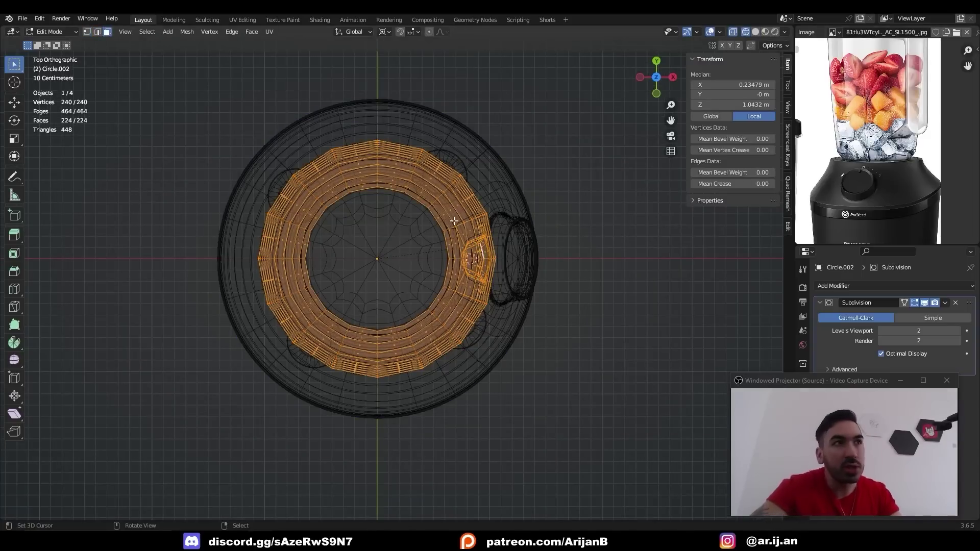
{"action": "left_click", "coordinate": [463, 206], "text": "alt"}
{"action": "left_click_drag", "start_coordinate": [433, 218], "coordinate": [541, 305], "text": "shift"}
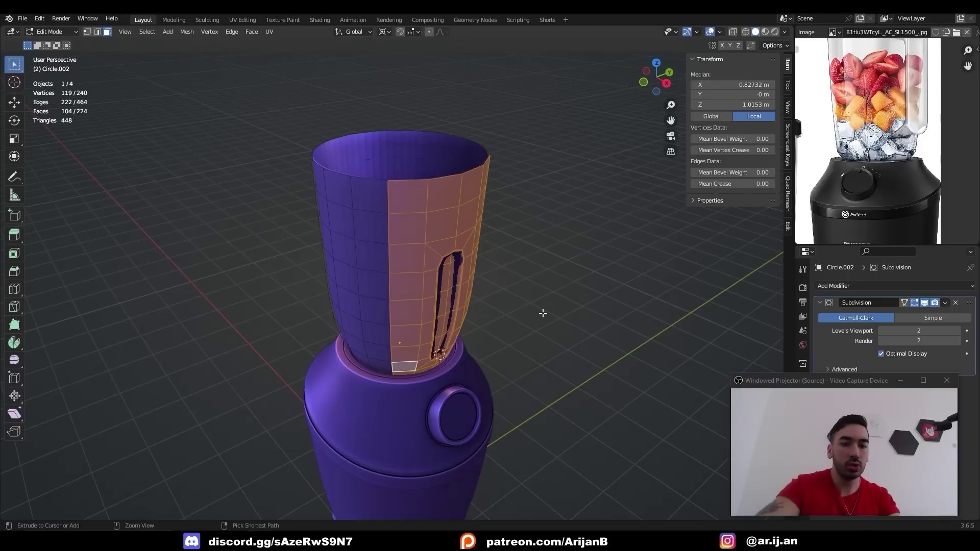
{"action": "key", "text": "ctrl+i"}
{"action": "key", "text": "shift+z"}
{"action": "key", "text": "x"}
{"action": "left_click", "coordinate": [543, 314]}
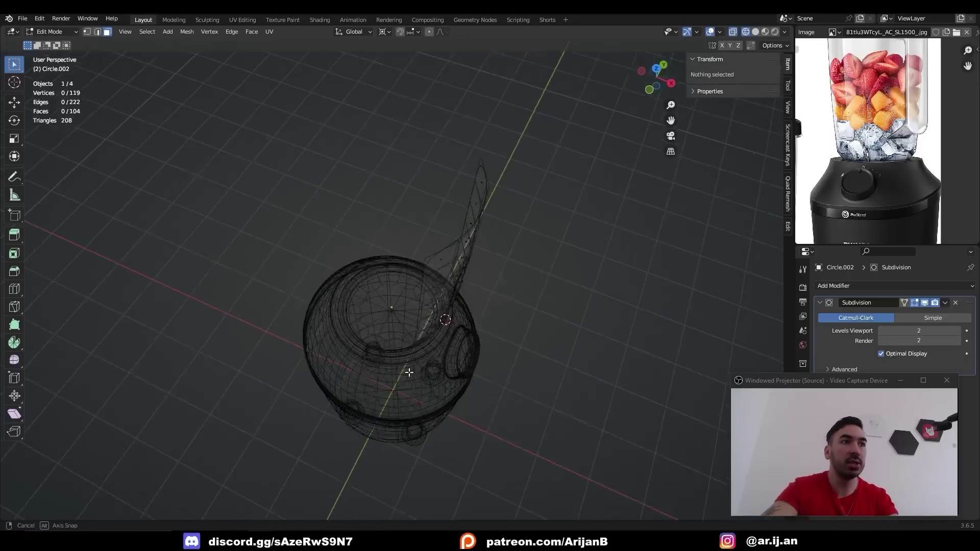
{"action": "key", "text": "shift+z"}
{"action": "key", "text": "Tab"}
{"action": "middle_click_drag", "start_coordinate": [430, 303], "coordinate": [430, 319]}
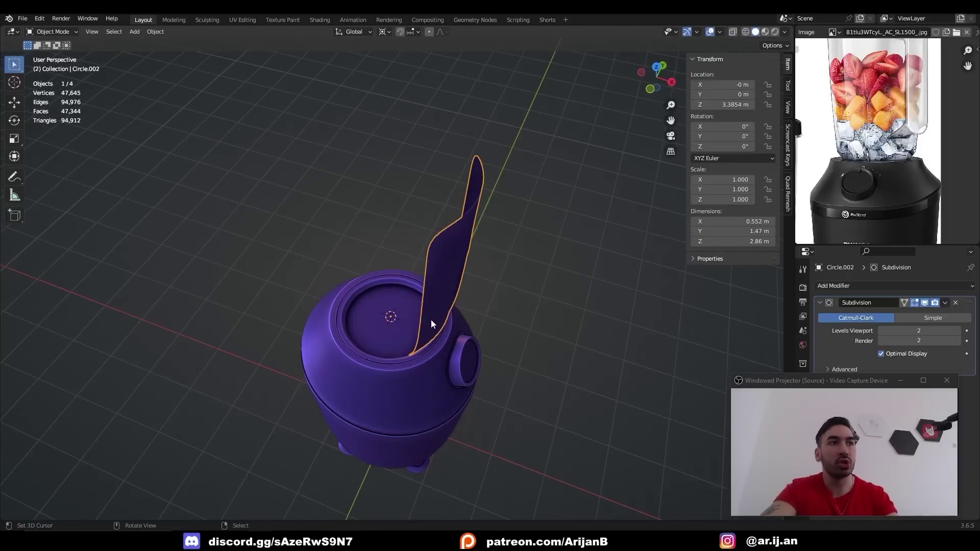
Spin the wedge section around the jar's centre from the top view as duplicates, using 4 steps and a 360° angle.
{"action": "key", "text": "KP_7"}
{"action": "key", "text": "Tab"}
{"action": "key", "text": "shift+z"}
{"action": "key", "text": "a"}
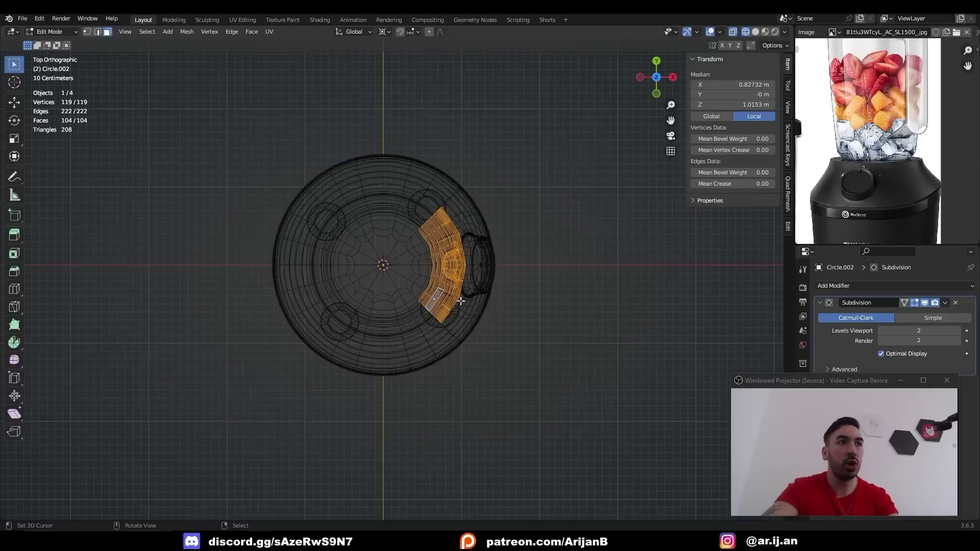
{"action": "key", "text": "alt+e"}
{"action": "left_click", "coordinate": [489, 302]}
{"action": "left_click", "coordinate": [107, 412]}
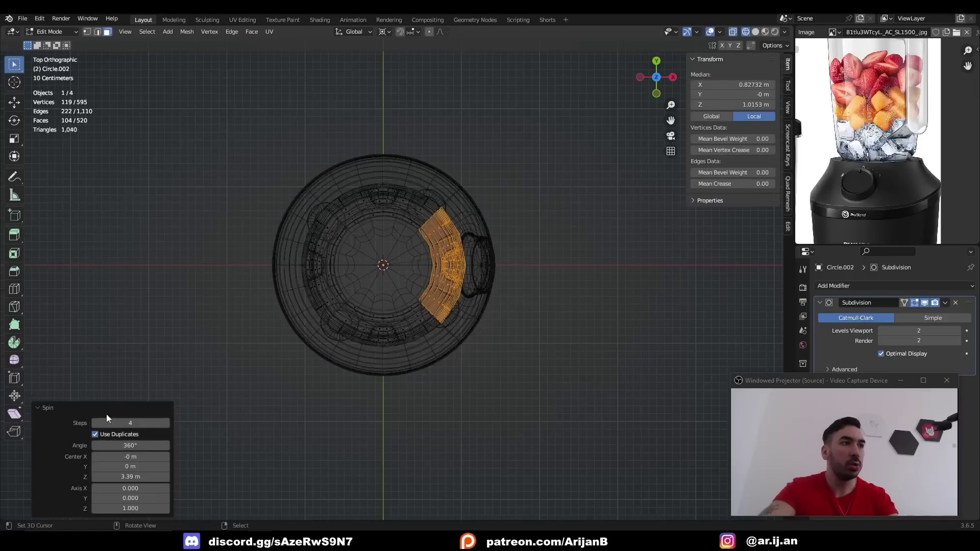
Merge all of the jar's vertices by distance to join the four wedge sections into one body.
{"action": "key", "text": "shift+z"}
{"action": "middle_click_drag", "start_coordinate": [396, 317], "coordinate": [436, 254]}
{"action": "key", "text": "a"}
{"action": "key", "text": "m"}
{"action": "left_click", "coordinate": [420, 291]}
{"action": "key", "text": "Tab"}
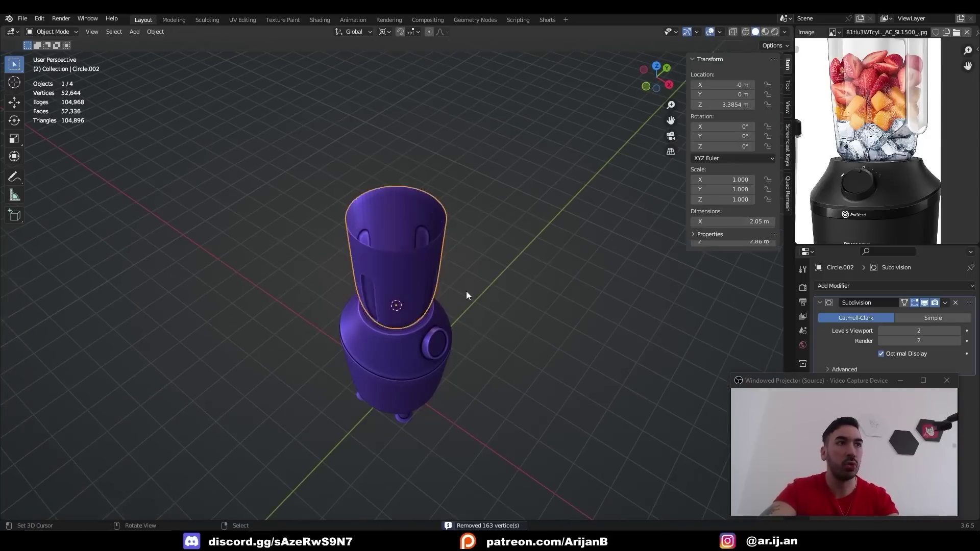
Rotate the jar's whole mesh 45° around the Z axis so a plain side faces where the handle attaches.
{"action": "middle_click_drag", "start_coordinate": [467, 290], "coordinate": [377, 235]}
{"action": "scroll", "coordinate": [377, 234], "scroll_direction": "up", "scroll_amount": 3}
{"action": "left_click", "coordinate": [155, 32]}
{"action": "left_click", "coordinate": [203, 254]}
{"action": "key", "text": "Tab"}
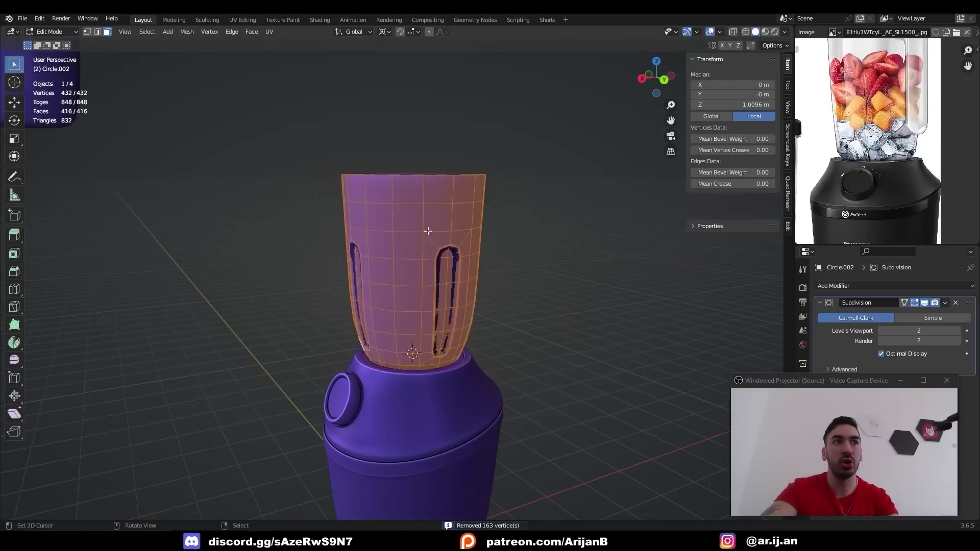
{"action": "scroll", "coordinate": [889, 183], "scroll_direction": "up", "scroll_amount": 3}
{"action": "key", "text": "3"}
{"action": "middle_click_drag", "start_coordinate": [602, 265], "coordinate": [498, 271]}
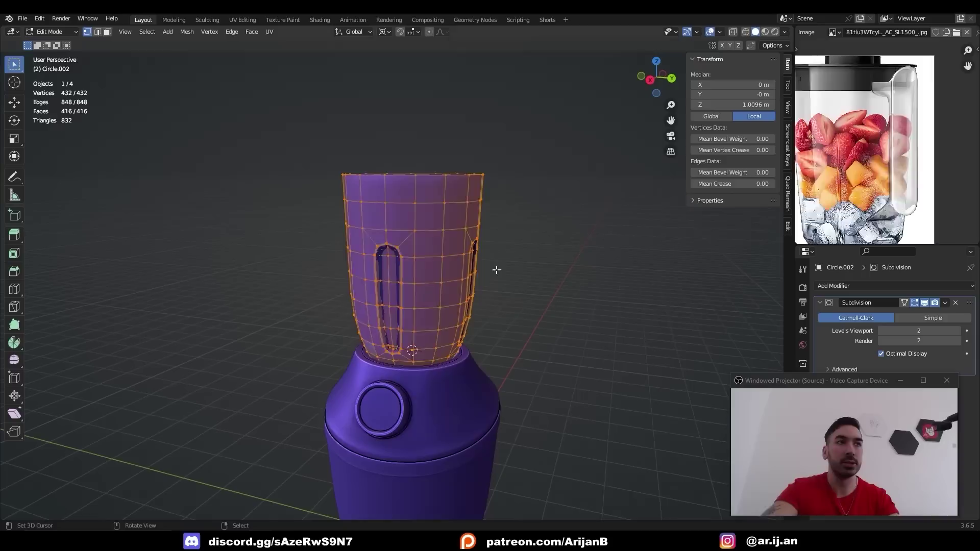
{"action": "scroll", "coordinate": [892, 119], "scroll_direction": "up", "scroll_amount": 2}
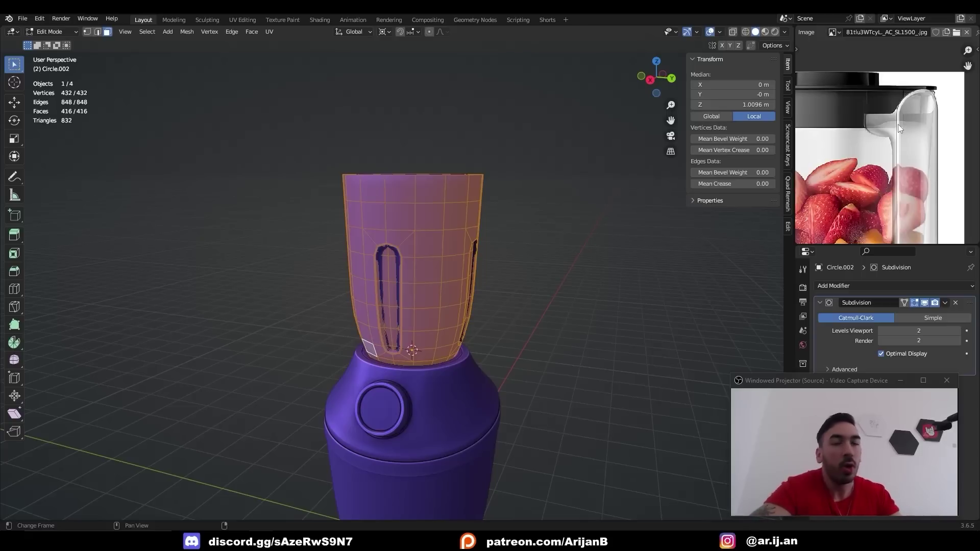
{"action": "key", "text": "KP_Decimal"}
{"action": "type", "text": "rz45"}
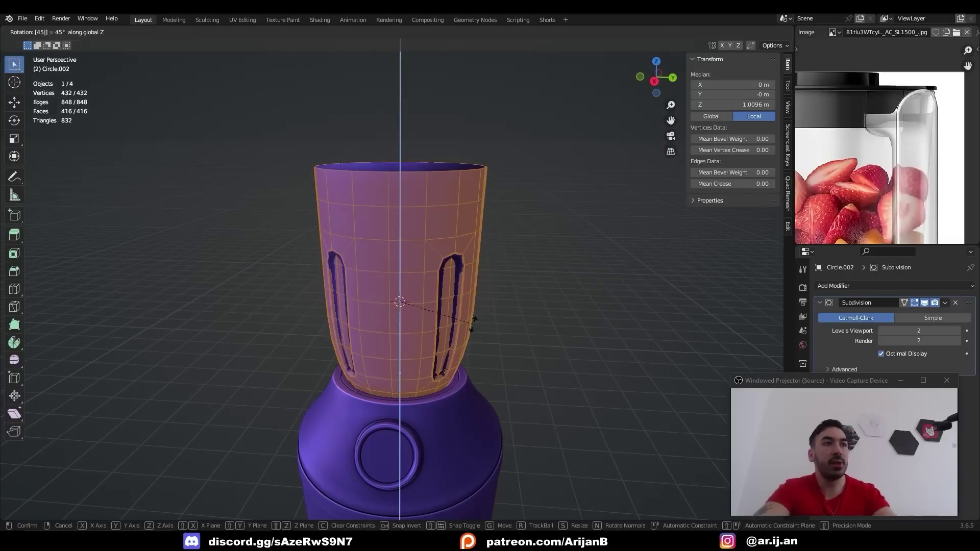
{"action": "key", "text": "Return"}
Add a cube beside the jar in the front view and scale it down as the handle's starting block.
{"action": "key", "text": "KP_1"}
{"action": "key", "text": "shift+z"}
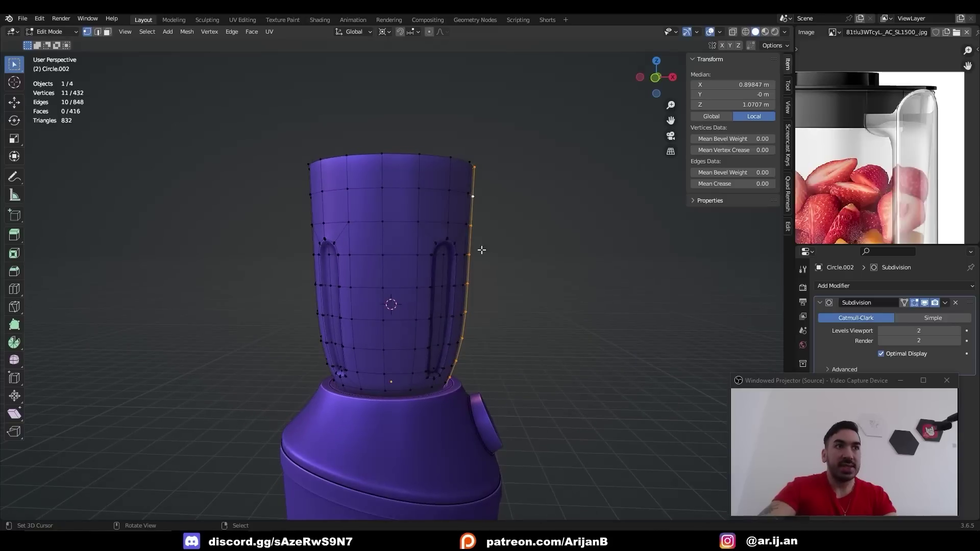
{"action": "middle_click_drag", "start_coordinate": [481, 249], "coordinate": [463, 236]}
{"action": "key", "text": "KP_1"}
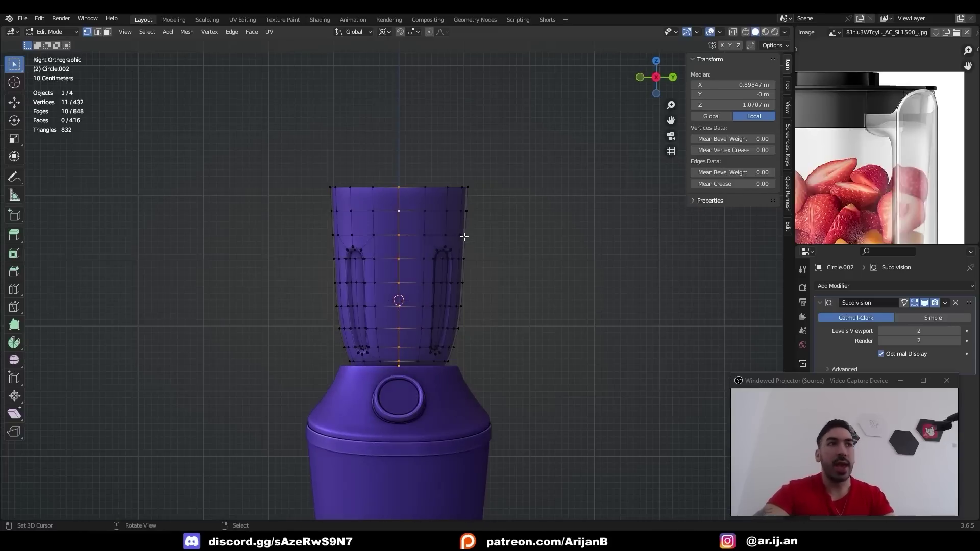
{"action": "key", "text": "KP_Decimal"}
{"action": "key", "text": "Tab"}
{"action": "key", "text": "shift+a"}
{"action": "mouse_move", "coordinate": [470, 286]}
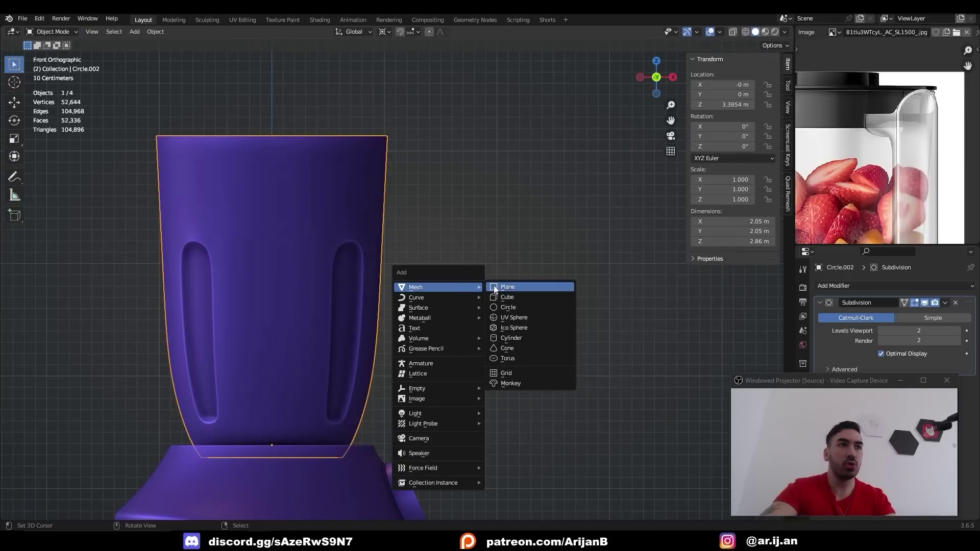
{"action": "left_click", "coordinate": [505, 295]}
{"action": "key", "text": "Tab"}
{"action": "key", "text": "s"}
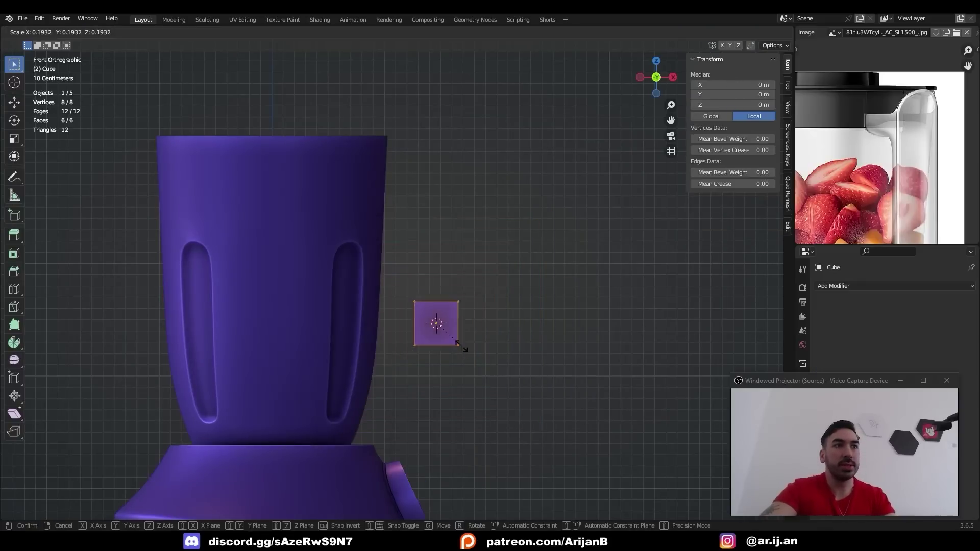
{"action": "left_click", "coordinate": [449, 334]}
Stretch the handle block along Z, tilt it about 8° to follow the jar's side, and place it next to the jar.
{"action": "key", "text": "s"}
{"action": "key", "text": "z"}
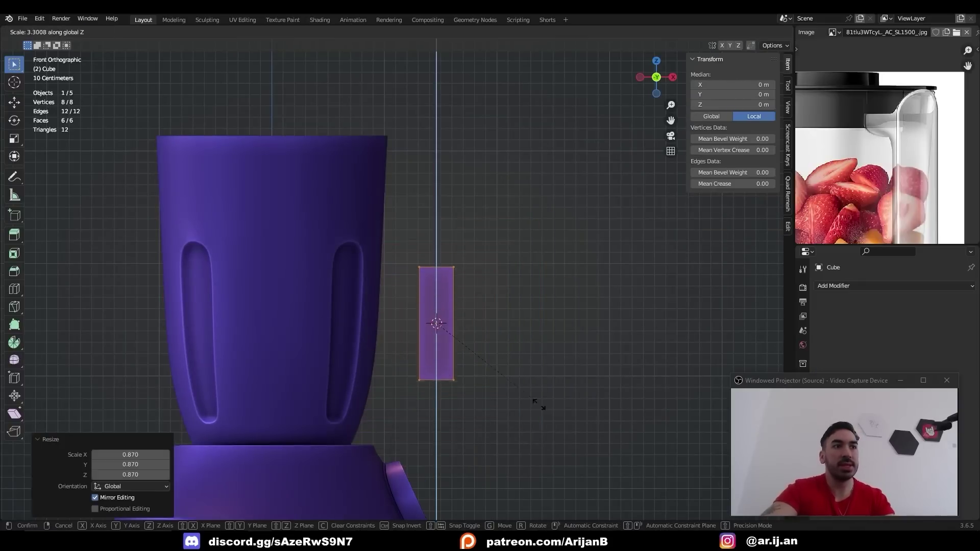
{"action": "left_click", "coordinate": [604, 453]}
{"action": "key", "text": "shift+z"}
{"action": "key", "text": "r"}
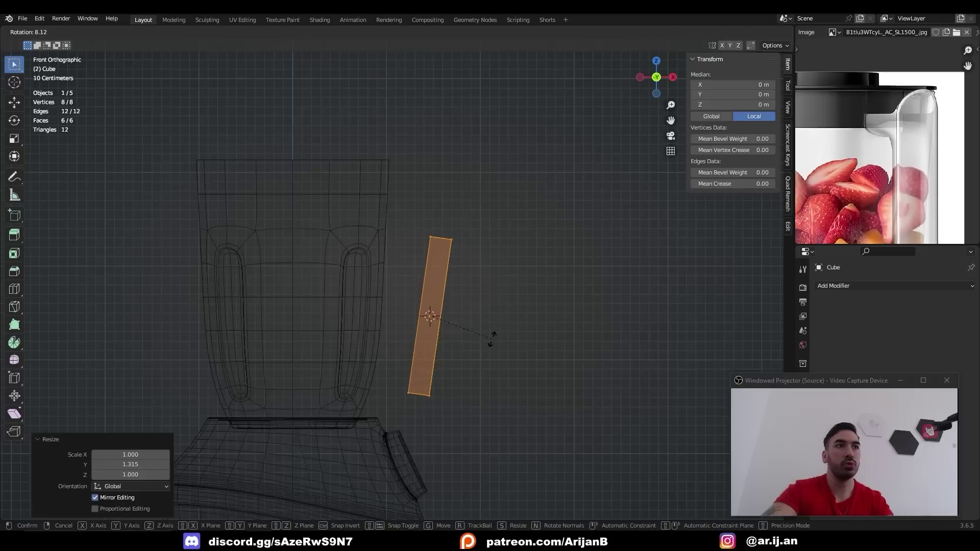
{"action": "left_click", "coordinate": [491, 339]}
{"action": "key", "text": "g"}
{"action": "left_click", "coordinate": [491, 332]}
Create a pivot vertex for the upper bend by duplicating the inner top corner and scaling it away from the 3D cursor on the outer corner.
{"action": "right_click", "coordinate": [467, 280]}
{"action": "key", "text": "shift+s"}
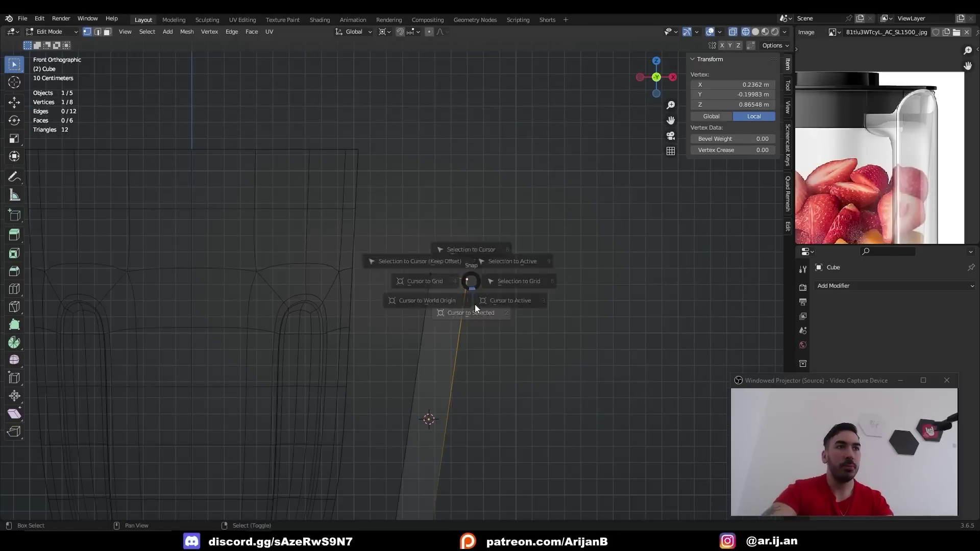
{"action": "left_click", "coordinate": [475, 308]}
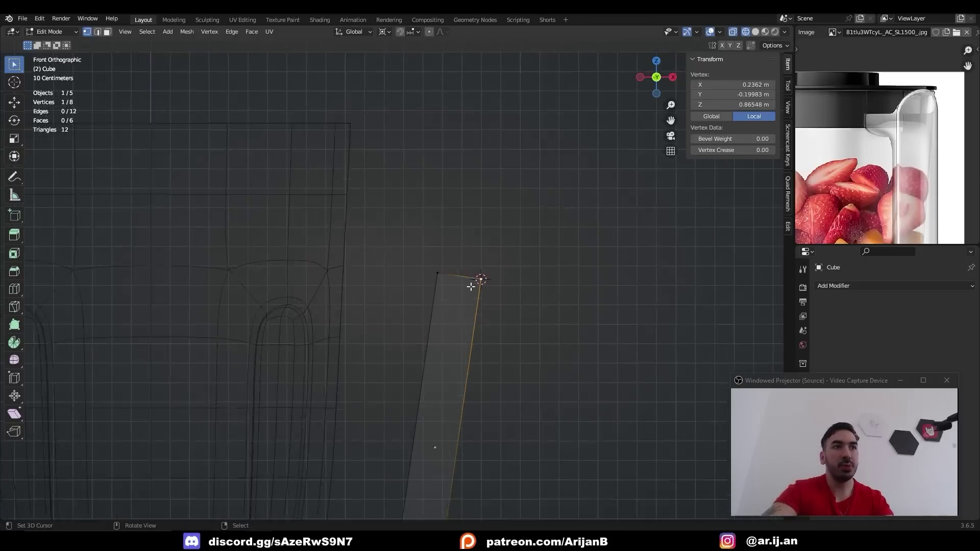
{"action": "scroll", "coordinate": [464, 278], "scroll_direction": "up", "scroll_amount": 2}
{"action": "left_click", "coordinate": [458, 270]}
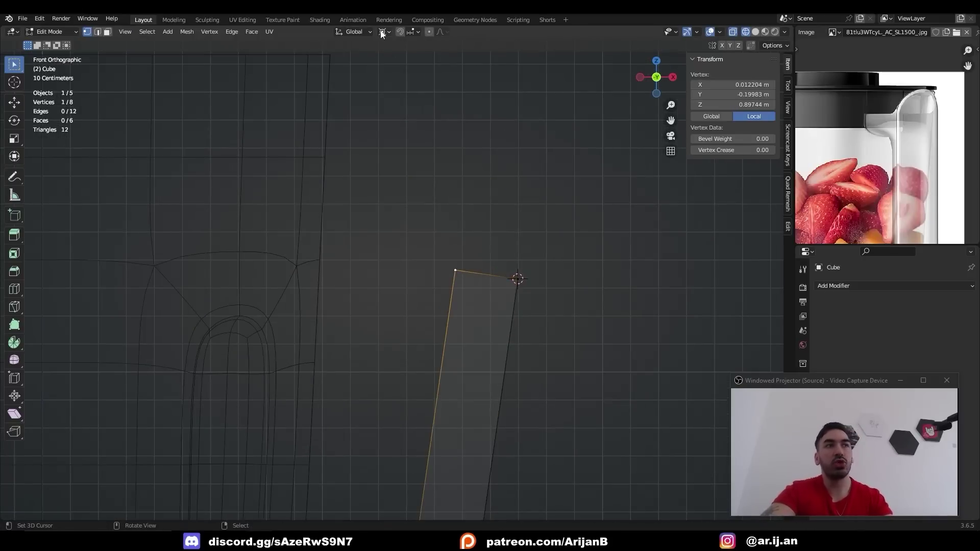
{"action": "right_click", "coordinate": [501, 353]}
{"action": "key", "text": "s"}
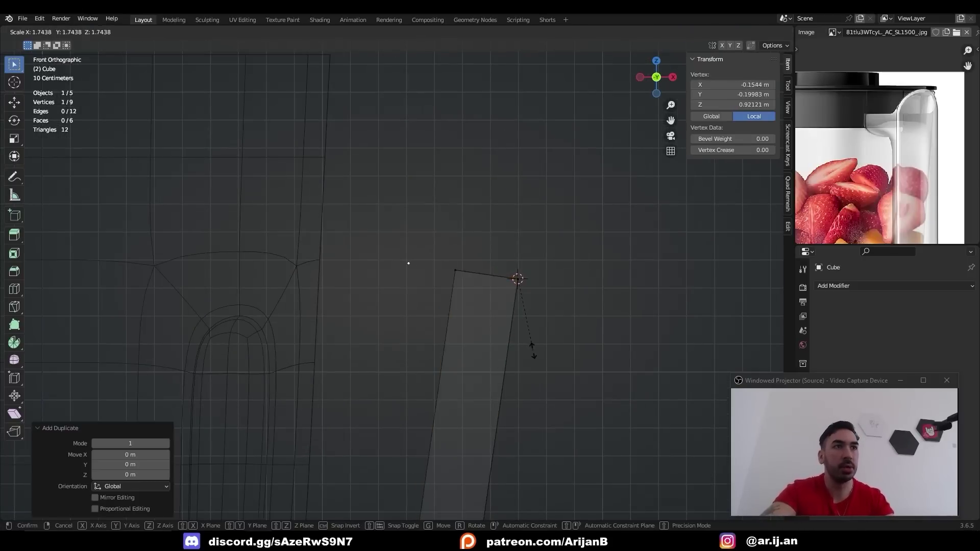
{"action": "left_click", "coordinate": [533, 350]}
Spin the handle's top end face around the pivot vertex with 4 steps and a 90° angle to form the upper bend.
{"action": "key", "text": "shift+s"}
{"action": "left_click", "coordinate": [445, 295]}
{"action": "key", "text": "alt+a"}
{"action": "key", "text": "b"}
{"action": "left_click_drag", "start_coordinate": [439, 255], "coordinate": [538, 298]}
{"action": "key", "text": "alt+e"}
{"action": "left_click", "coordinate": [497, 352]}
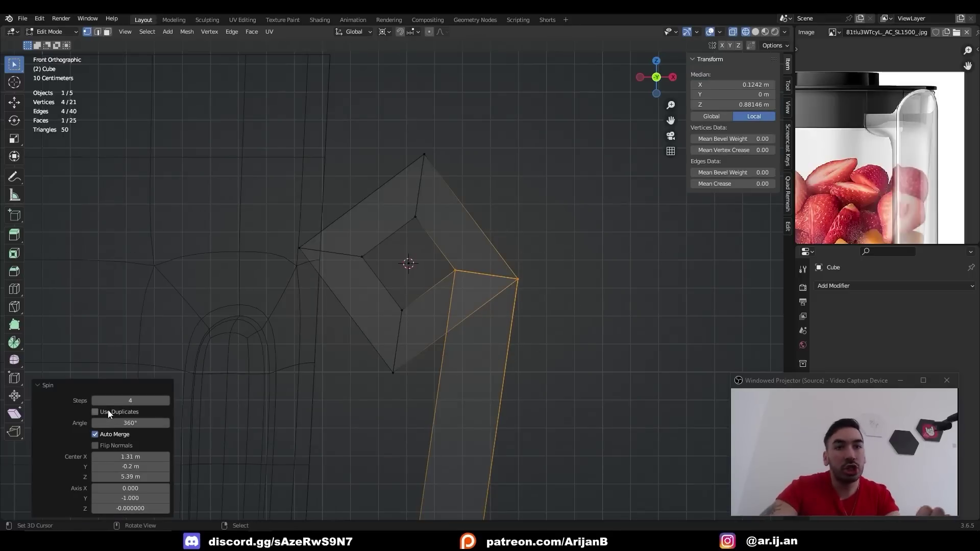
{"action": "type", "text": "90"}
{"action": "key", "text": "Return"}
{"action": "key", "text": "Return"}
Create a matching pivot vertex at the lower end by duplicating the inner bottom corner and scaling it away from the outer corner.
{"action": "scroll", "coordinate": [352, 260], "scroll_direction": "down", "scroll_amount": 4}
{"action": "middle_click_drag", "start_coordinate": [400, 389], "coordinate": [421, 251], "text": "shift"}
{"action": "right_click", "coordinate": [438, 361]}
{"action": "key", "text": "shift+s"}
{"action": "right_click", "coordinate": [411, 365]}
{"action": "scroll", "coordinate": [503, 419], "scroll_direction": "up", "scroll_amount": 3}
{"action": "key", "text": "shift+d"}
{"action": "key", "text": "s"}
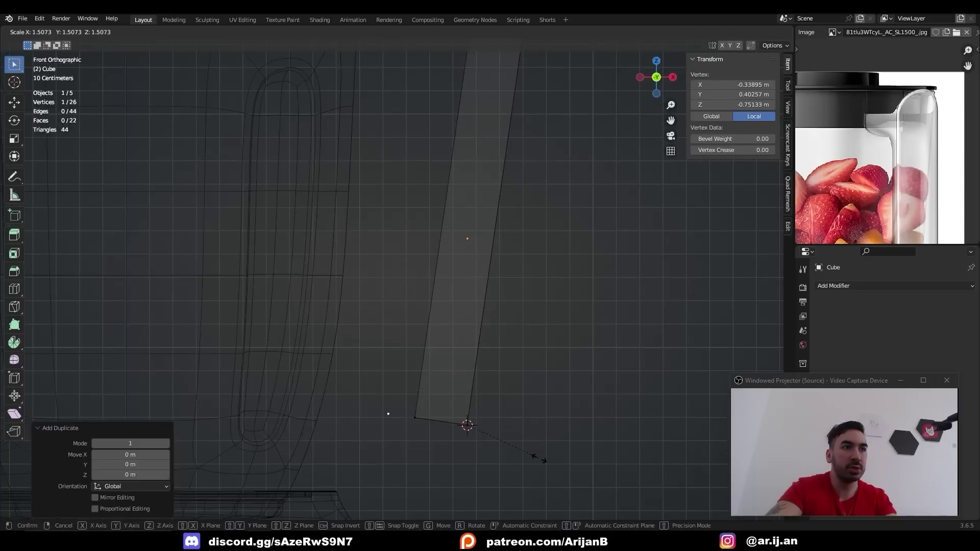
{"action": "left_click", "coordinate": [542, 460]}
Spin the handle's bottom end face around the lower pivot with 4 steps and a 90° angle to form the lower bend.
{"action": "key", "text": "shift+s"}
{"action": "key", "text": "b"}
{"action": "left_click_drag", "start_coordinate": [402, 401], "coordinate": [494, 442]}
{"action": "key", "text": "alt+e"}
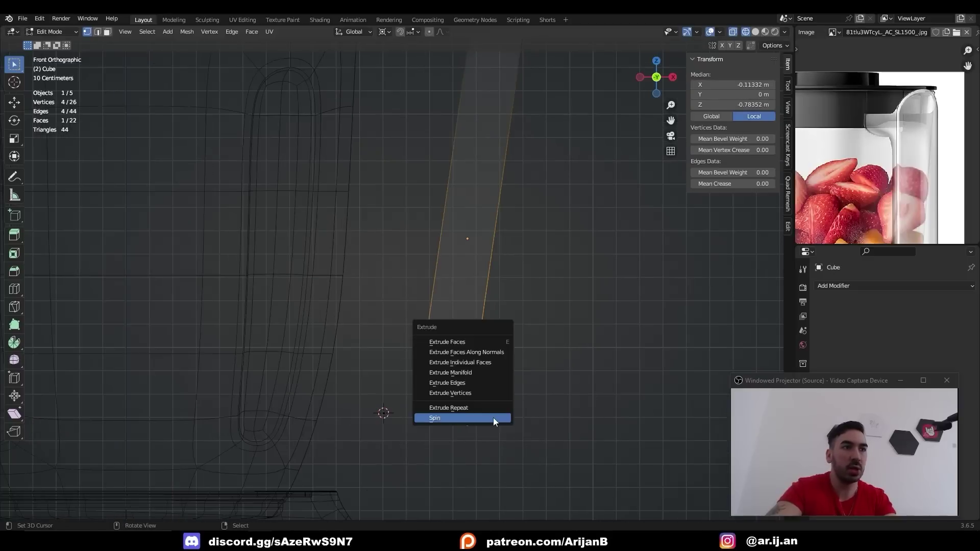
{"action": "left_click", "coordinate": [493, 417]}
{"action": "key", "text": "BackSpace"}
Move the handle's lower bend slightly upward to shorten the grip.
{"action": "scroll", "coordinate": [489, 365], "scroll_direction": "down", "scroll_amount": 4}
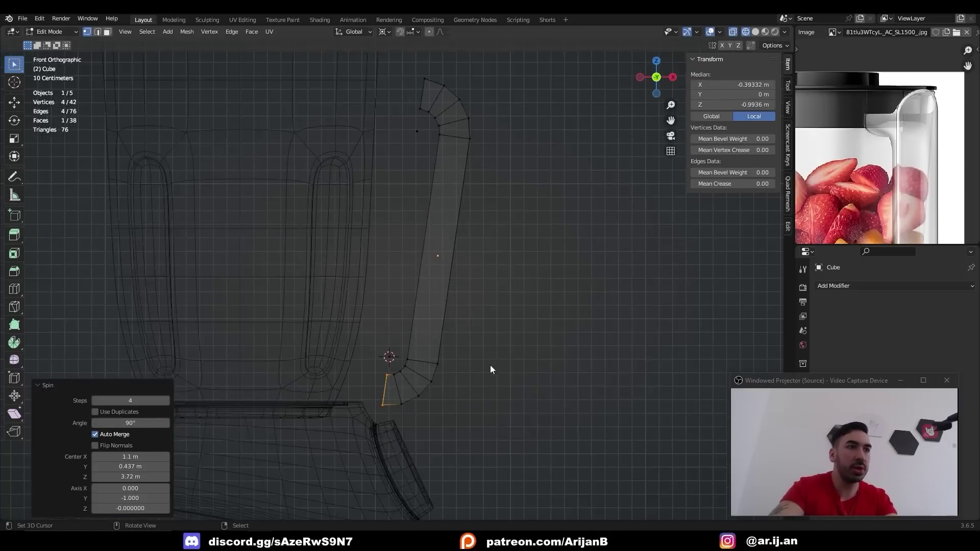
{"action": "key", "text": "b"}
{"action": "left_click_drag", "start_coordinate": [368, 322], "coordinate": [454, 403]}
{"action": "key", "text": "g"}
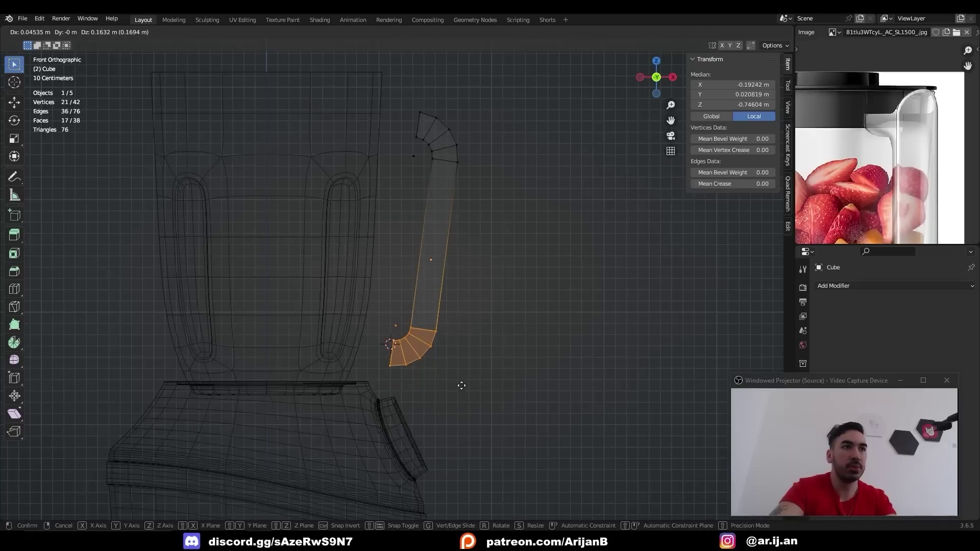
{"action": "left_click", "coordinate": [460, 381]}
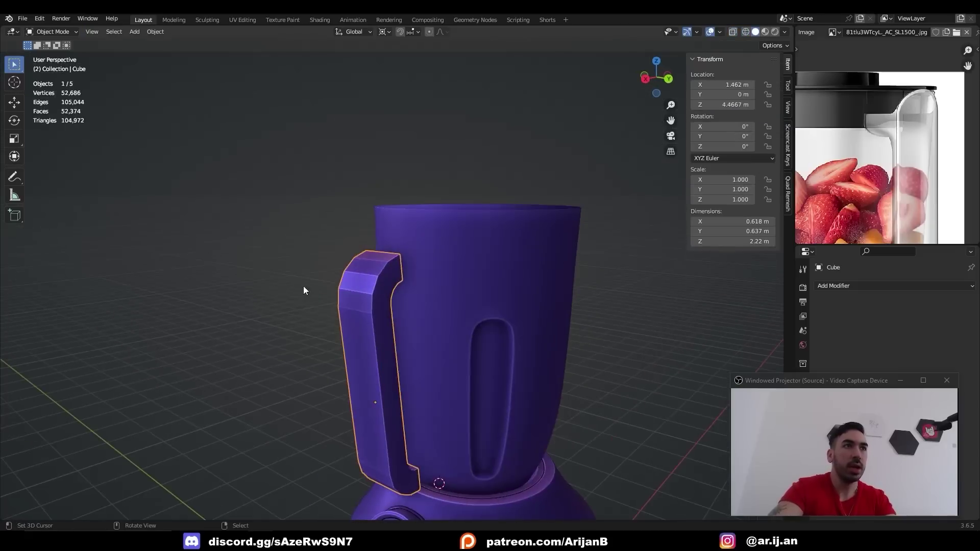
Inset the four jar faces beside the handle's upper end by about 0.18 m and delete the inner faces.
{"action": "left_click", "coordinate": [414, 268]}
{"action": "middle_click_drag", "start_coordinate": [414, 268], "coordinate": [355, 255]}
{"action": "key", "text": "Tab"}
{"action": "key", "text": "3"}
{"action": "right_click", "coordinate": [376, 235]}
{"action": "right_click", "coordinate": [418, 271], "text": "ctrl+shift"}
{"action": "scroll", "coordinate": [469, 354], "scroll_direction": "up", "scroll_amount": 1}
{"action": "key", "text": "i"}
{"action": "left_click", "coordinate": [451, 337]}
{"action": "middle_click_drag", "start_coordinate": [451, 337], "coordinate": [442, 331]}
{"action": "key", "text": "x"}
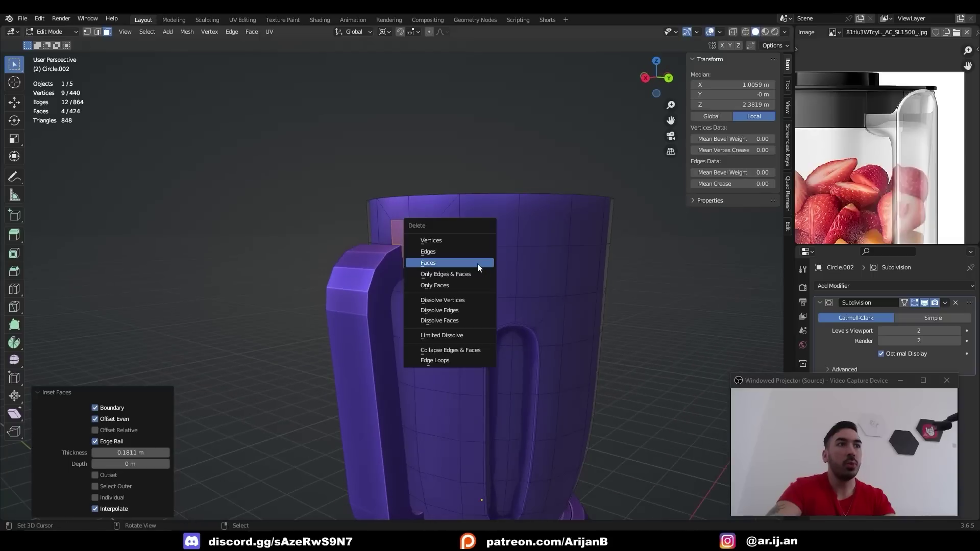
{"action": "left_click", "coordinate": [477, 263]}
Add two lengthwise loop cuts to the handle so each end is divided into four faces.
{"action": "key", "text": "2"}
{"action": "right_click", "coordinate": [407, 216], "text": "alt"}
{"action": "mouse_move", "coordinate": [410, 267]}
{"action": "middle_mouse_down"}
{"action": "mouse_move", "coordinate": [430, 291]}
{"action": "mouse_move", "coordinate": [454, 289]}
{"action": "mouse_move", "coordinate": [431, 269]}
{"action": "mouse_move", "coordinate": [470, 255]}
{"action": "mouse_move", "coordinate": [406, 251]}
{"action": "middle_mouse_up"}
{"action": "key", "text": "Tab"}
{"action": "right_click", "coordinate": [414, 275]}
{"action": "key", "text": "Tab"}
{"action": "key", "text": "ctrl+r"}
{"action": "left_click", "coordinate": [430, 269]}
{"action": "right_click", "coordinate": [430, 268]}
{"action": "key", "text": "ctrl+r"}
{"action": "left_click", "coordinate": [450, 255]}
{"action": "right_click", "coordinate": [451, 253]}
Delete the four end faces at both the upper and lower ends of the handle.
{"action": "key", "text": "3"}
{"action": "key", "text": "shift+z"}
{"action": "key", "text": "shift+z"}
{"action": "right_click", "coordinate": [437, 221]}
{"action": "right_click", "coordinate": [440, 254], "text": "ctrl+shift"}
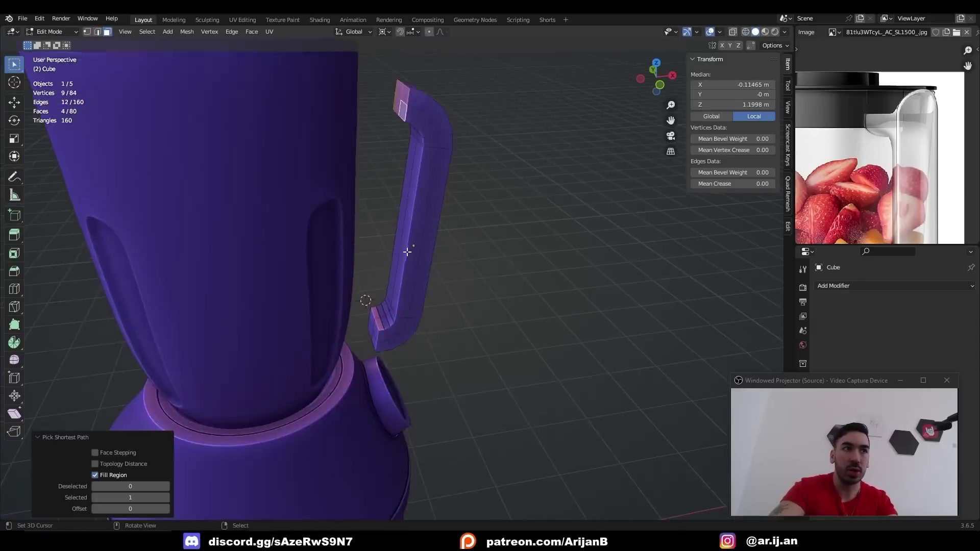
{"action": "right_click", "coordinate": [376, 343], "text": "shift"}
{"action": "right_click", "coordinate": [376, 369], "text": "ctrl+shift"}
{"action": "middle_click_drag", "start_coordinate": [443, 197], "coordinate": [522, 216]}
{"action": "key", "text": "x"}
{"action": "left_click", "coordinate": [523, 219]}
Join the handle and the jar into one object.
{"action": "middle_click_drag", "start_coordinate": [446, 240], "coordinate": [285, 204]}
{"action": "key", "text": "Tab"}
{"action": "right_click", "coordinate": [469, 198], "text": "shift"}
{"action": "key", "text": "ctrl+j"}
{"action": "key", "text": "Tab"}
Bridge the handle's upper opening to the hole in the jar and shade the object smooth.
{"action": "mouse_move", "coordinate": [468, 198]}
{"action": "middle_mouse_down"}
{"action": "mouse_move", "coordinate": [452, 219]}
{"action": "mouse_move", "coordinate": [453, 255]}
{"action": "mouse_move", "coordinate": [445, 249]}
{"action": "middle_mouse_up"}
{"action": "right_click", "coordinate": [498, 225]}
{"action": "left_click", "coordinate": [482, 253]}
{"action": "key", "text": "shift+z"}
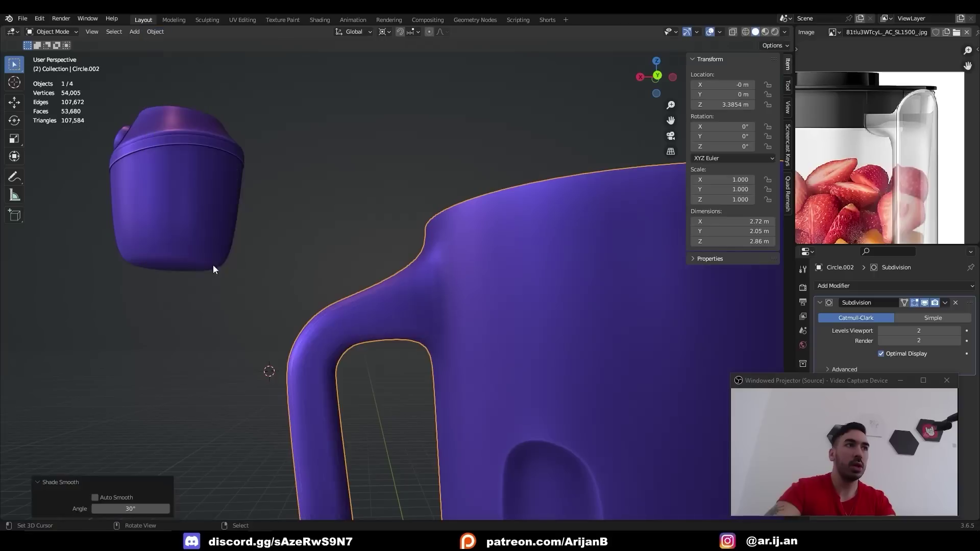
{"action": "mouse_move", "coordinate": [212, 265]}
{"action": "middle_mouse_down"}
{"action": "mouse_move", "coordinate": [433, 296]}
{"action": "mouse_move", "coordinate": [424, 306]}
{"action": "mouse_move", "coordinate": [412, 255]}
{"action": "middle_mouse_up"}
Snap the 3D cursor to the midpoint between the top and bottom vertices of the handle's upper connection to the jar.
{"action": "key", "text": "Tab"}
{"action": "key", "text": "shift+z"}
{"action": "right_click", "coordinate": [413, 255], "text": "alt"}
{"action": "key", "text": "1"}
{"action": "right_click", "coordinate": [405, 261]}
{"action": "middle_click_drag", "start_coordinate": [406, 301], "coordinate": [413, 308]}
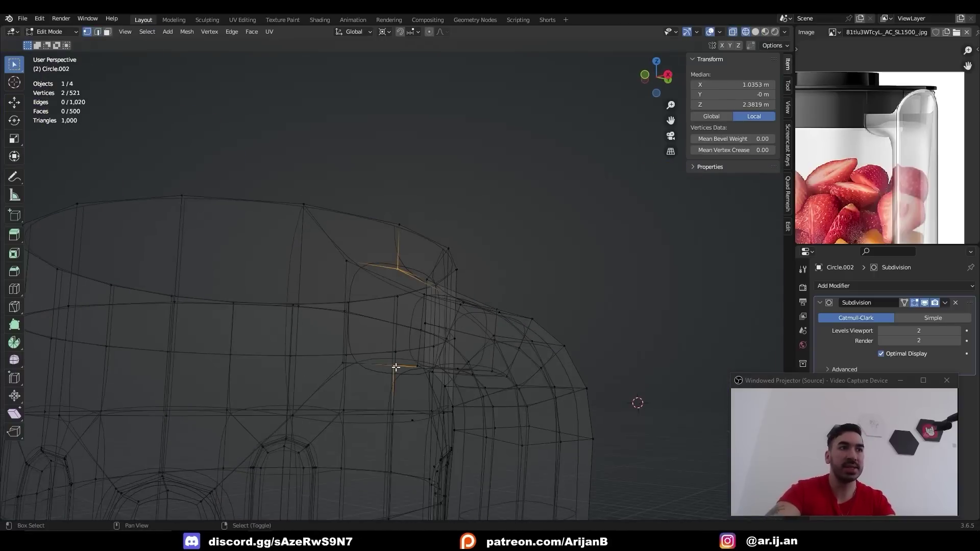
{"action": "right_click", "coordinate": [396, 368], "text": "shift"}
{"action": "middle_click_drag", "start_coordinate": [395, 368], "coordinate": [405, 343]}
{"action": "key", "text": "shift+s"}
{"action": "left_click", "coordinate": [402, 390]}
Scale the edge loop around the handle's upper connection about the 3D cursor to adjust the size of the joint.
{"action": "mouse_move", "coordinate": [402, 390]}
{"action": "middle_mouse_down"}
{"action": "mouse_move", "coordinate": [407, 359]}
{"action": "mouse_move", "coordinate": [421, 391]}
{"action": "middle_mouse_up"}
{"action": "middle_click_drag", "start_coordinate": [362, 289], "coordinate": [370, 314]}
{"action": "key", "text": "shift+z"}
{"action": "right_click", "coordinate": [356, 275], "text": "alt"}
{"action": "key", "text": "shift+z"}
{"action": "middle_click_drag", "start_coordinate": [389, 282], "coordinate": [541, 417]}
{"action": "key", "text": "s"}
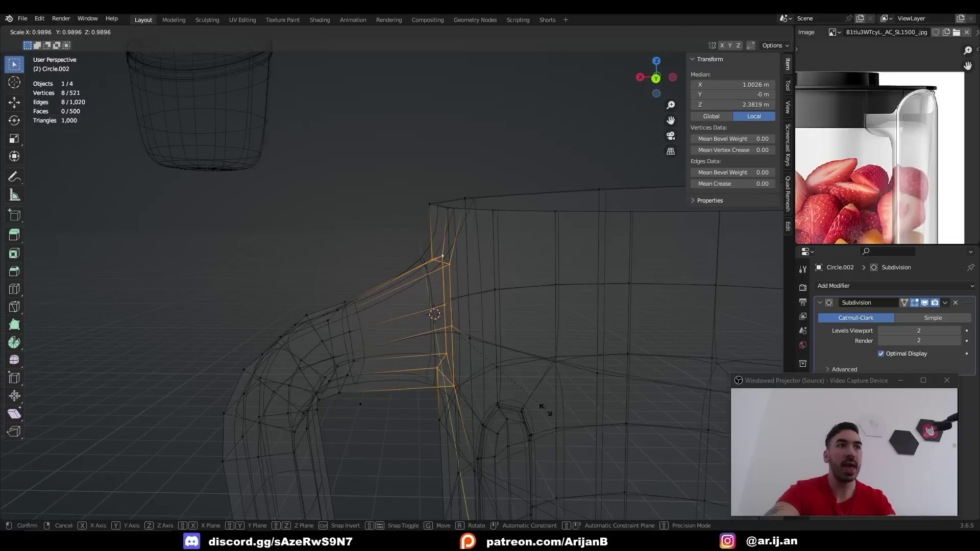
{"action": "left_click", "coordinate": [512, 394]}
Move the handle's upper bend vertically along Z to refine its height against the jar.
{"action": "key", "text": "shift+z"}
{"action": "mouse_move", "coordinate": [445, 334]}
{"action": "middle_mouse_down"}
{"action": "mouse_move", "coordinate": [437, 304]}
{"action": "mouse_move", "coordinate": [447, 321]}
{"action": "mouse_move", "coordinate": [475, 308]}
{"action": "middle_mouse_up"}
{"action": "key", "text": "shift+z"}
{"action": "key", "text": "shift+z"}
{"action": "scroll", "coordinate": [464, 315], "scroll_direction": "down", "scroll_amount": 2}
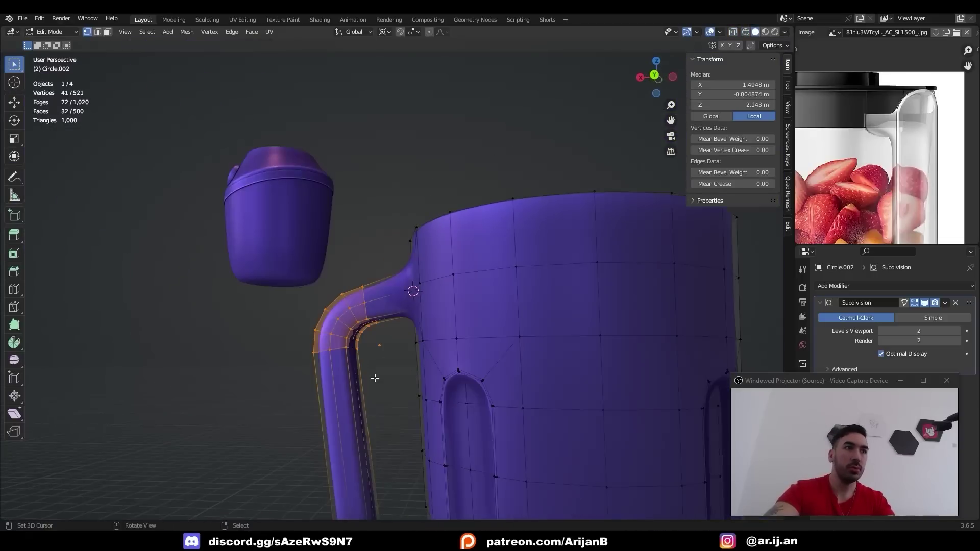
{"action": "key", "text": "g"}
{"action": "key", "text": "z"}
{"action": "left_click", "coordinate": [372, 368]}
Inset the four jar faces beside the handle's lower end and delete the inner faces.
{"action": "key", "text": "Tab"}
{"action": "scroll", "coordinate": [372, 368], "scroll_direction": "down", "scroll_amount": 4}
{"action": "middle_click_drag", "start_coordinate": [372, 368], "coordinate": [514, 401]}
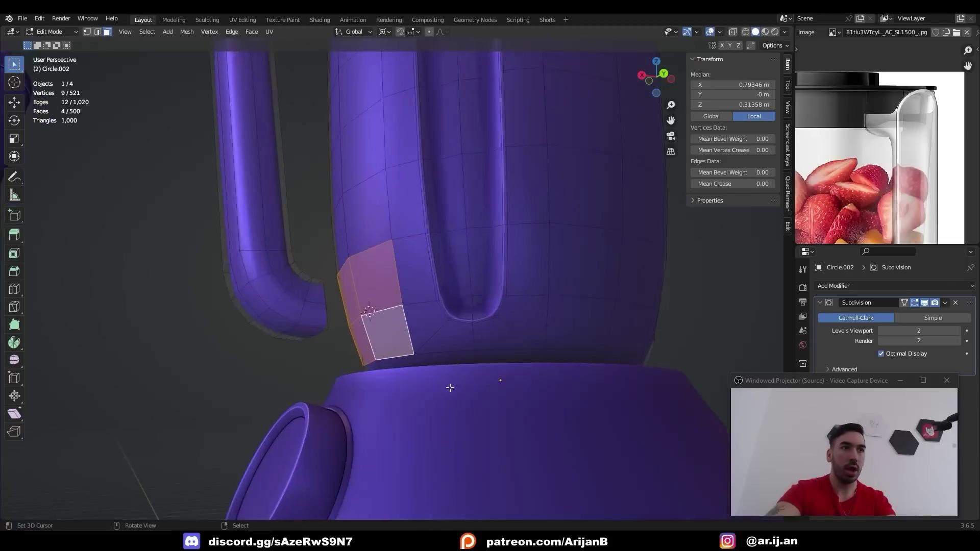
{"action": "key", "text": "i"}
{"action": "middle_click_drag", "start_coordinate": [449, 387], "coordinate": [539, 404]}
{"action": "key", "text": "Escape"}
{"action": "key", "text": "x"}
{"action": "left_click", "coordinate": [461, 313]}
Bridge the handle's lower opening to the lower hole in the jar.
{"action": "key", "text": "1"}
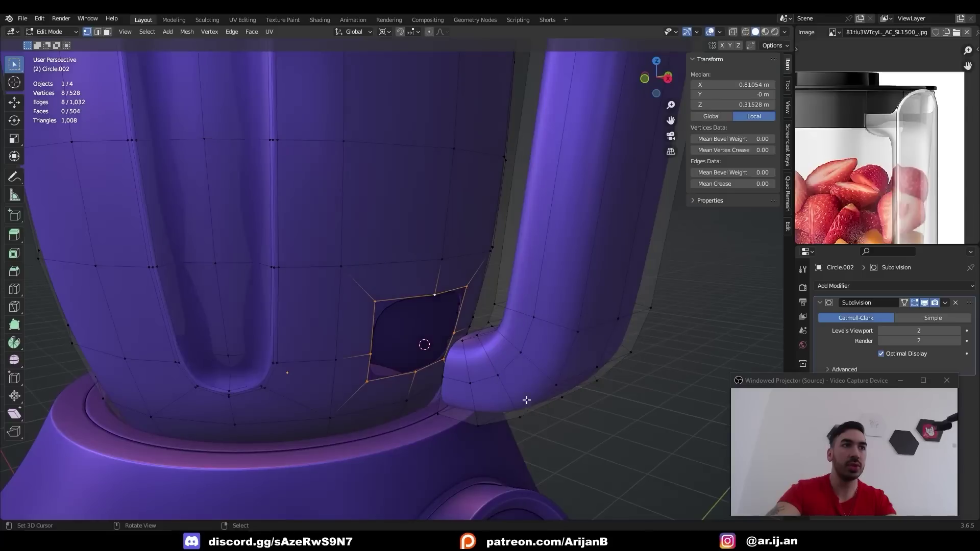
{"action": "left_click", "coordinate": [471, 379]}
{"action": "middle_click_drag", "start_coordinate": [471, 379], "coordinate": [493, 391]}
{"action": "key", "text": "2"}
{"action": "right_click", "coordinate": [516, 357], "text": "alt+shift"}
{"action": "key", "text": "w"}
{"action": "left_click", "coordinate": [548, 256]}
{"action": "scroll", "coordinate": [474, 377], "scroll_direction": "down", "scroll_amount": 7}
{"action": "key", "text": "Tab"}
{"action": "key", "text": "alt+a"}
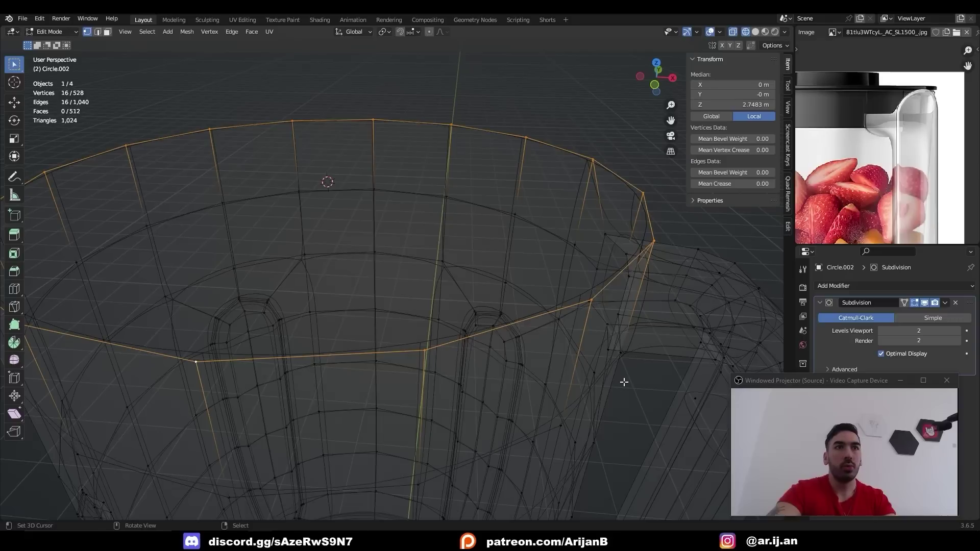
Extrude the jar's top rim loop in place and scale it slightly inward to begin the wall thickness.
{"action": "key", "text": "e"}
{"action": "right_click", "coordinate": [632, 365]}
{"action": "key", "text": "s"}
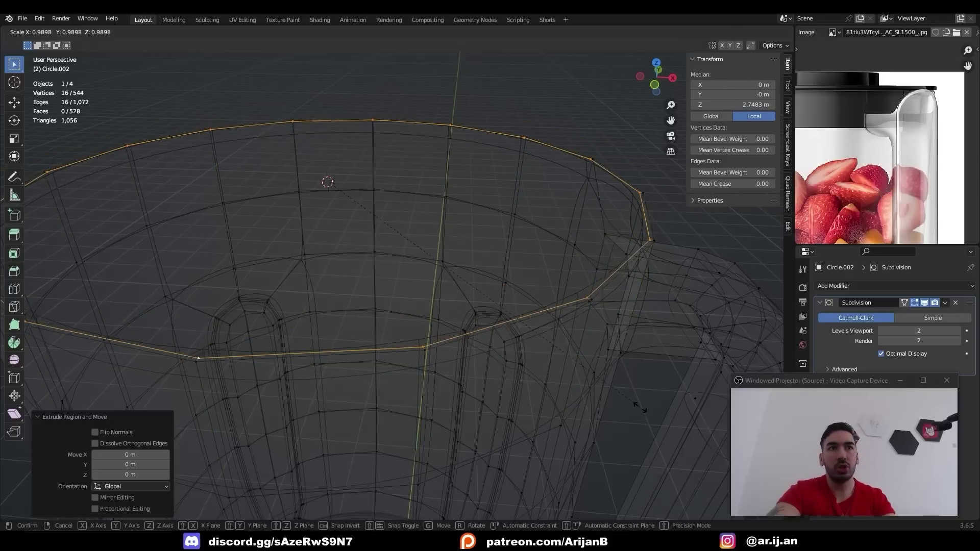
{"action": "left_click", "coordinate": [638, 403]}
{"action": "middle_click_drag", "start_coordinate": [639, 402], "coordinate": [512, 375]}
Extrude the inner rim loop straight down along Z by about 0.89 m, to the tops of the side grooves.
{"action": "key", "text": "e"}
{"action": "right_click", "coordinate": [501, 308]}
{"action": "key", "text": "g"}
{"action": "key", "text": "z"}
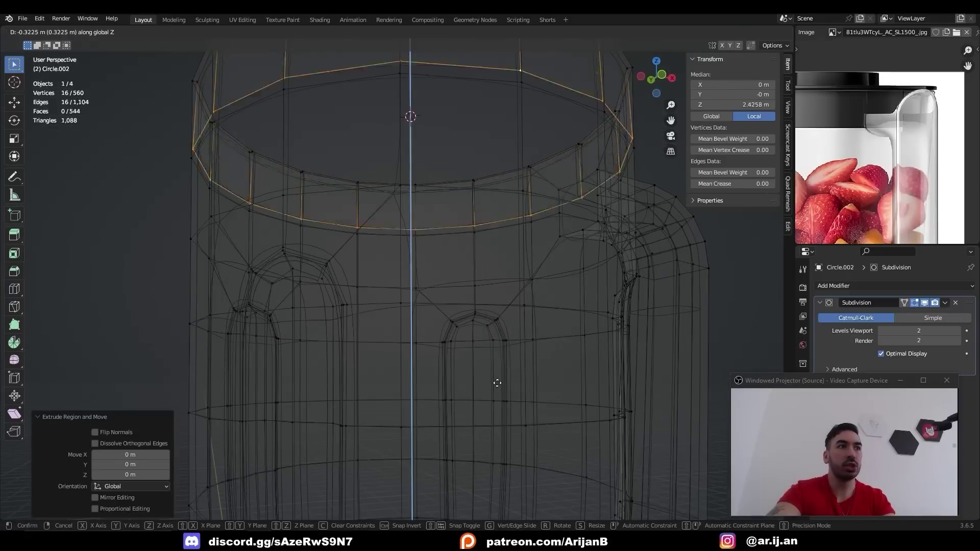
{"action": "left_click", "coordinate": [505, 508]}
{"action": "key", "text": "shift+z"}
{"action": "key", "text": "shift+z"}
{"action": "key", "text": "s"}
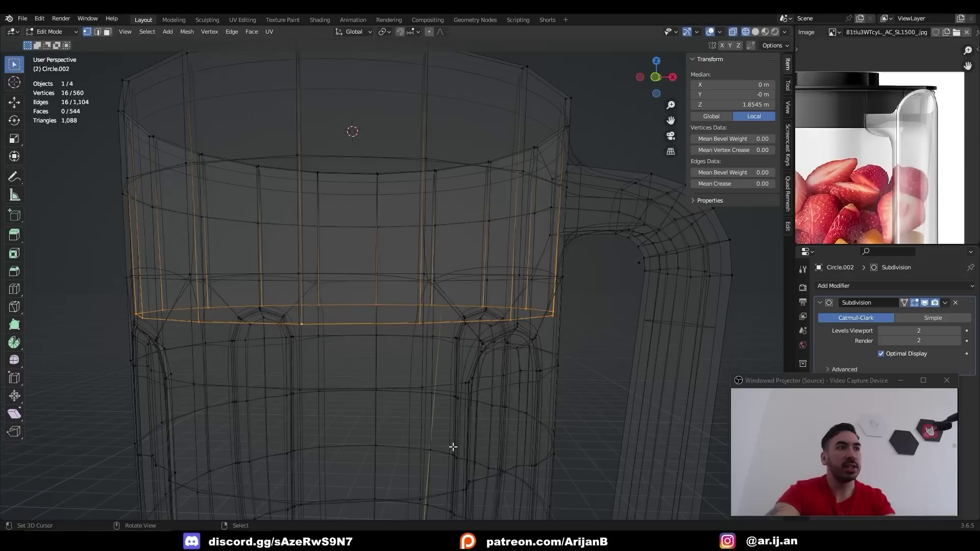
Extrude the inner loop again at the groove tops, scale it inward to clear them, and move it along Z.
{"action": "key", "text": "e"}
{"action": "key", "text": "Escape"}
{"action": "key", "text": "g"}
{"action": "key", "text": "z"}
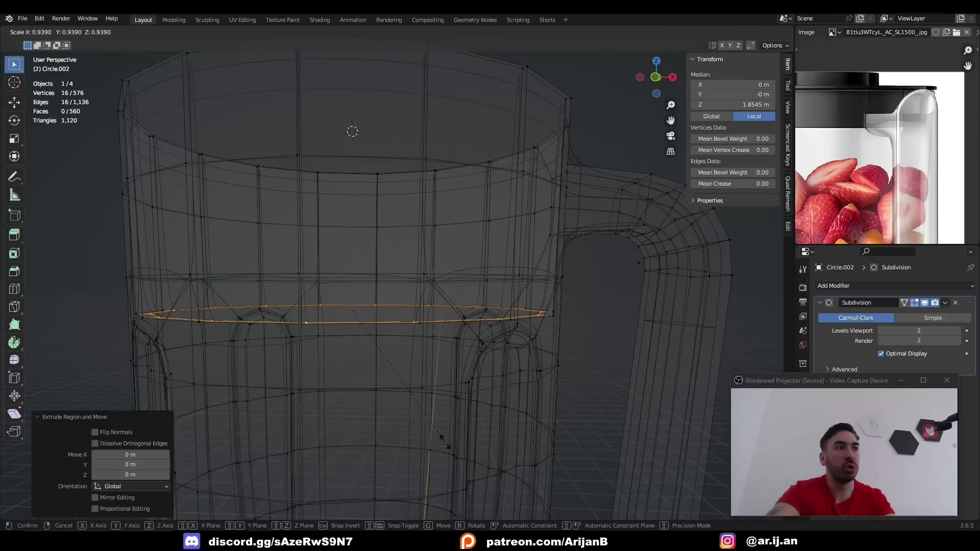
{"action": "left_click", "coordinate": [445, 449]}
{"action": "middle_click_drag", "start_coordinate": [161, 366], "coordinate": [251, 294], "text": "shift"}
{"action": "key", "text": "shift+z"}
{"action": "middle_click_drag", "start_coordinate": [379, 301], "coordinate": [352, 304]}
{"action": "key", "text": "shift+z"}
{"action": "scroll", "coordinate": [352, 304], "scroll_direction": "down", "scroll_amount": 1}
Extrude the inner wall further down along Z inside the jar and scale the loop to follow the taper.
{"action": "key", "text": "e"}
{"action": "key", "text": "Escape"}
{"action": "key", "text": "g"}
{"action": "key", "text": "z"}
{"action": "left_click", "coordinate": [438, 424]}
{"action": "middle_click_drag", "start_coordinate": [438, 424], "coordinate": [454, 288], "text": "shift"}
{"action": "key", "text": "s"}
{"action": "key", "text": "g"}
{"action": "key", "text": "z"}
{"action": "left_click", "coordinate": [496, 366]}
Extrude the inner wall down to the jar's bottom, scale it inward and fill the remaining opening with a face.
{"action": "key", "text": "e"}
{"action": "key", "text": "z"}
{"action": "left_click", "coordinate": [505, 477]}
{"action": "key", "text": "s"}
{"action": "left_click", "coordinate": [538, 435]}
{"action": "key", "text": "e"}
{"action": "key", "text": "Escape"}
{"action": "key", "text": "s"}
{"action": "left_click", "coordinate": [497, 420]}
{"action": "key", "text": "f"}
Add two loop cuts inside the jar and slide them into position to tighten the inner surface.
{"action": "key", "text": "shift+z"}
{"action": "key", "text": "Tab"}
{"action": "mouse_move", "coordinate": [398, 245]}
{"action": "middle_mouse_down"}
{"action": "mouse_move", "coordinate": [415, 351]}
{"action": "mouse_move", "coordinate": [423, 286]}
{"action": "mouse_move", "coordinate": [364, 287]}
{"action": "mouse_move", "coordinate": [400, 265]}
{"action": "mouse_move", "coordinate": [408, 291]}
{"action": "middle_mouse_up"}
{"action": "key", "text": "Tab"}
{"action": "key", "text": "ctrl+r"}
{"action": "left_click", "coordinate": [423, 285]}
{"action": "left_click", "coordinate": [427, 219]}
{"action": "key", "text": "ctrl+r"}
{"action": "left_click", "coordinate": [428, 218]}
{"action": "left_click", "coordinate": [438, 263]}
{"action": "key", "text": "Tab"}
{"action": "scroll", "coordinate": [415, 271], "scroll_direction": "down", "scroll_amount": 3}
{"action": "scroll", "coordinate": [407, 271], "scroll_direction": "up", "scroll_amount": 3}
Set the mean crease of the jar's two top rim loops to 1 and shade the jar auto smooth.
{"action": "key", "text": "Tab"}
{"action": "key", "text": "alt+a"}
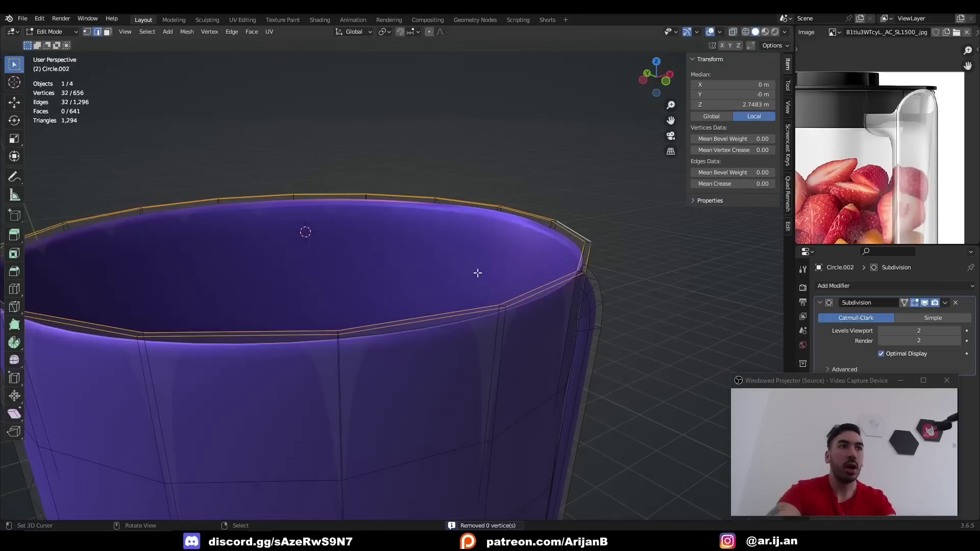
{"action": "middle_click", "coordinate": [340, 271], "text": "alt"}
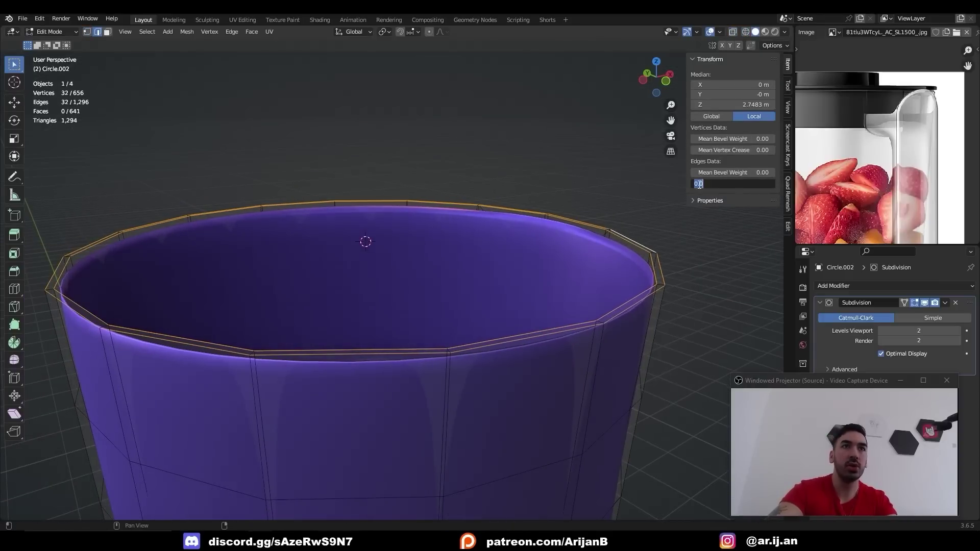
{"action": "type", "text": "1"}
{"action": "key", "text": "Return"}
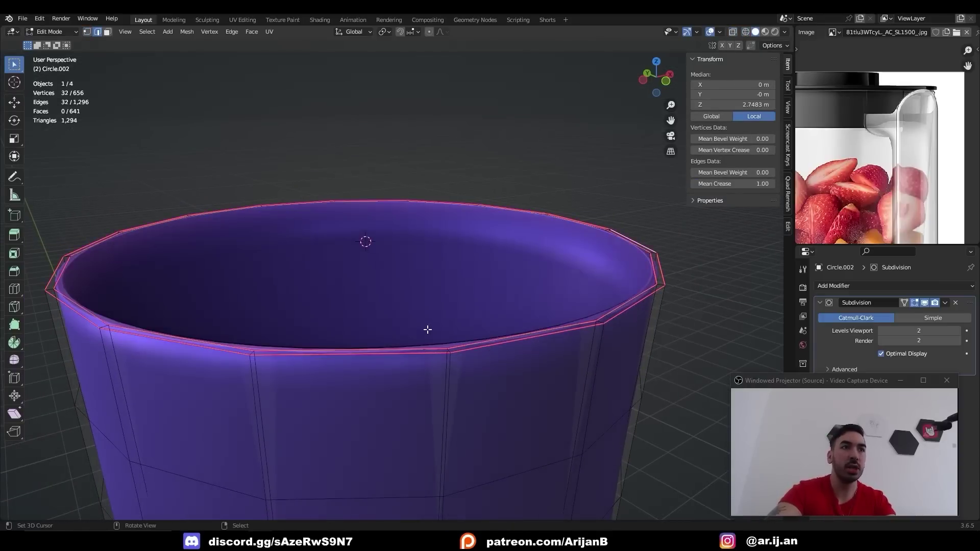
{"action": "key", "text": "ctrl+e"}
{"action": "left_click", "coordinate": [350, 360]}
{"action": "key", "text": "Tab"}
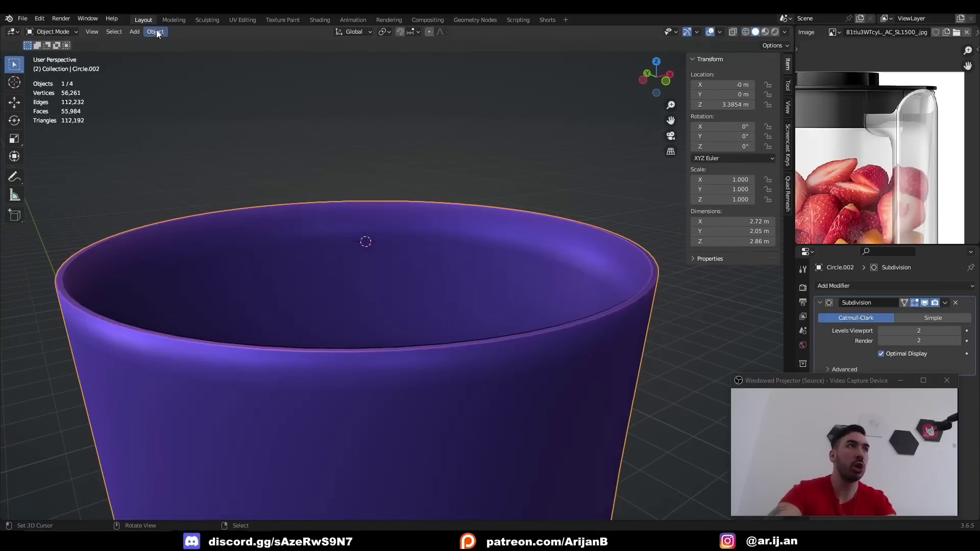
{"action": "left_click", "coordinate": [156, 32]}
{"action": "left_click", "coordinate": [199, 270]}
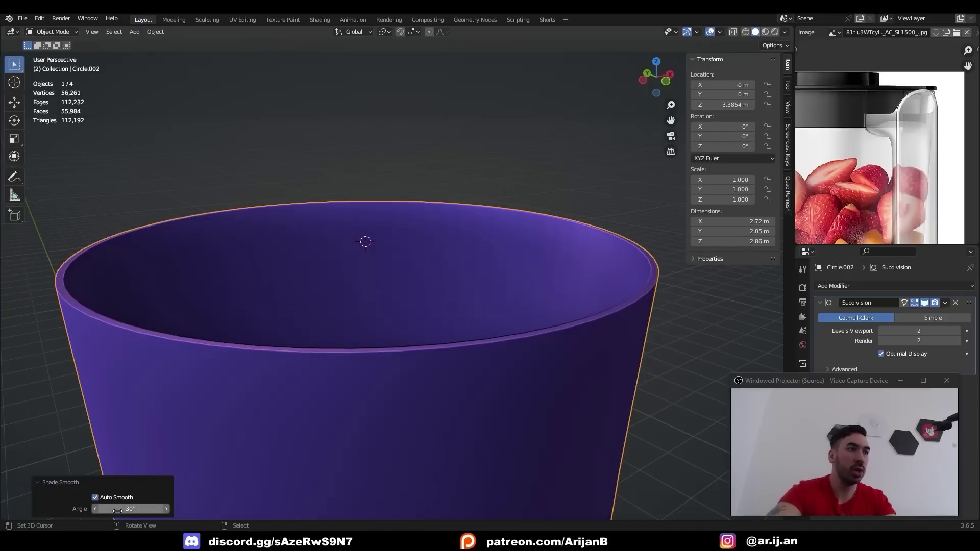
Rotate the jar about global Z to about -19.4° to reposition its handle relative to the base's knob.
{"action": "scroll", "coordinate": [415, 341], "scroll_direction": "down", "scroll_amount": 11}
{"action": "middle_click_drag", "start_coordinate": [414, 341], "coordinate": [638, 327]}
{"action": "scroll", "coordinate": [459, 352], "scroll_direction": "up", "scroll_amount": 4}
{"action": "key", "text": "r"}
{"action": "key", "text": "z"}
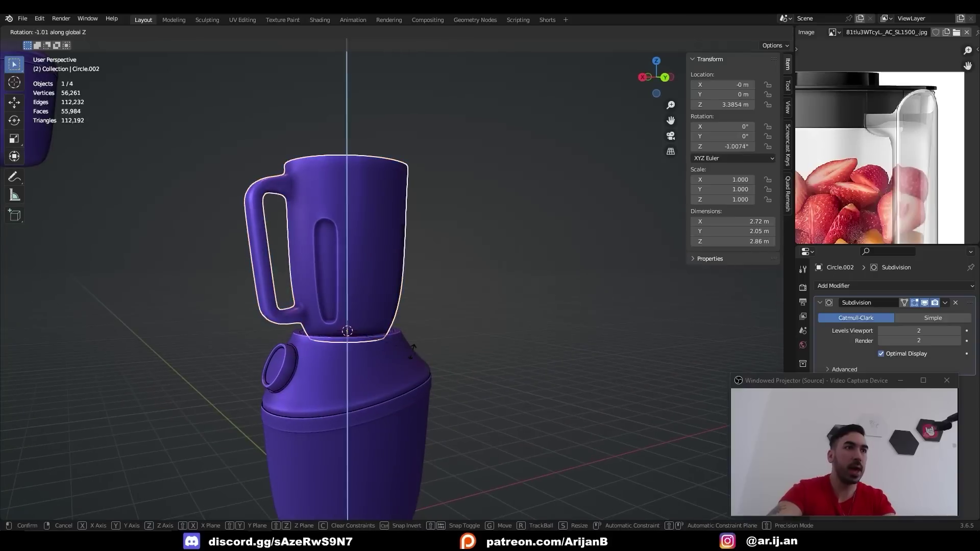
{"action": "left_click", "coordinate": [602, 255]}
{"action": "middle_click_drag", "start_coordinate": [398, 201], "coordinate": [419, 169]}
{"action": "scroll", "coordinate": [898, 181], "scroll_direction": "down", "scroll_amount": 2}
{"action": "scroll", "coordinate": [898, 180], "scroll_direction": "up", "scroll_amount": 4}
{"action": "scroll", "coordinate": [898, 180], "scroll_direction": "up", "scroll_amount": 1}
Extrude the jar's top rim loop in place and separate it as a new object for the lid.
{"action": "key", "text": "Tab"}
{"action": "scroll", "coordinate": [399, 322], "scroll_direction": "up", "scroll_amount": 4}
{"action": "key", "text": "e"}
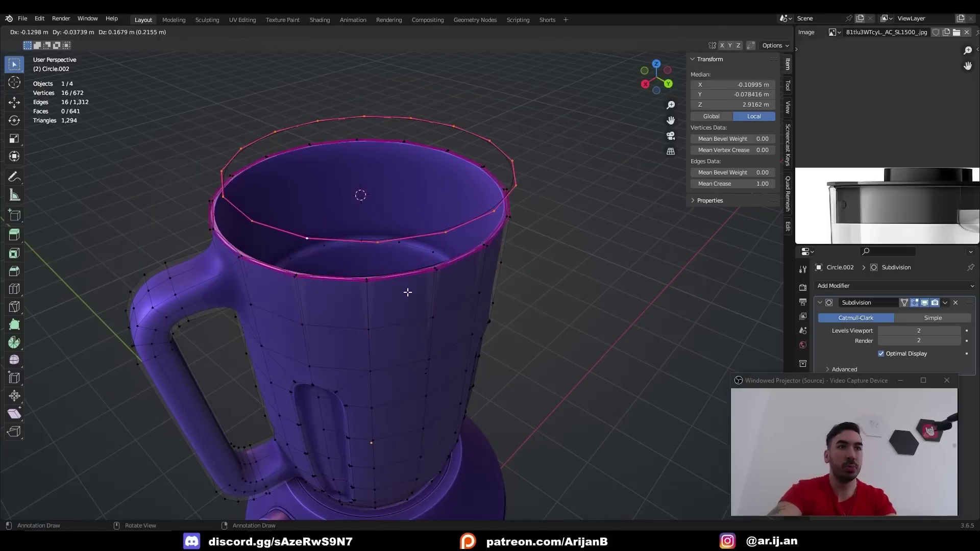
{"action": "right_click", "coordinate": [407, 292]}
{"action": "key", "text": "p"}
{"action": "left_click", "coordinate": [448, 267]}
{"action": "key", "text": "Tab"}
{"action": "left_click", "coordinate": [406, 145]}
Scale the lid's ring slightly to fit the jar opening and extrude it down along Z by about 0.18 m.
{"action": "key", "text": "s"}
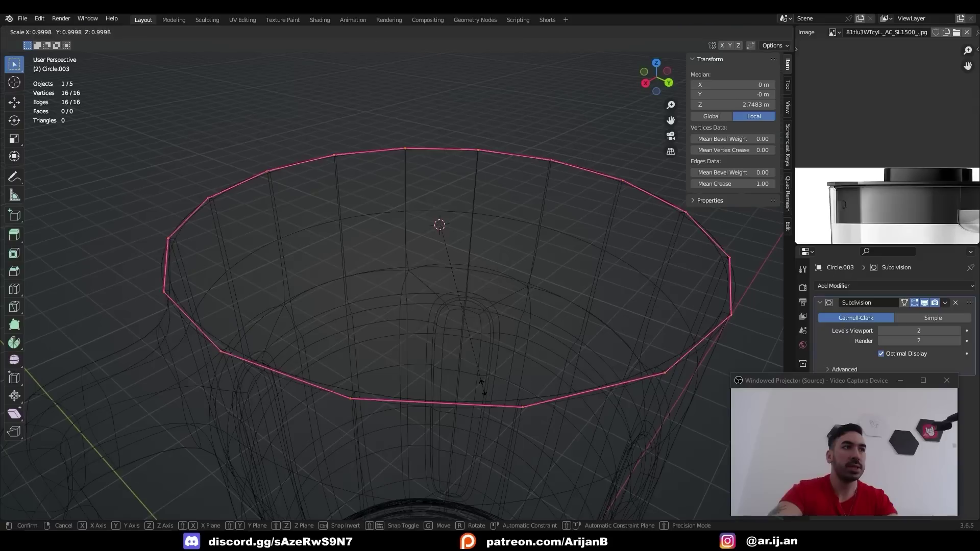
{"action": "left_click", "coordinate": [482, 387]}
{"action": "key", "text": "e"}
{"action": "key", "text": "z"}
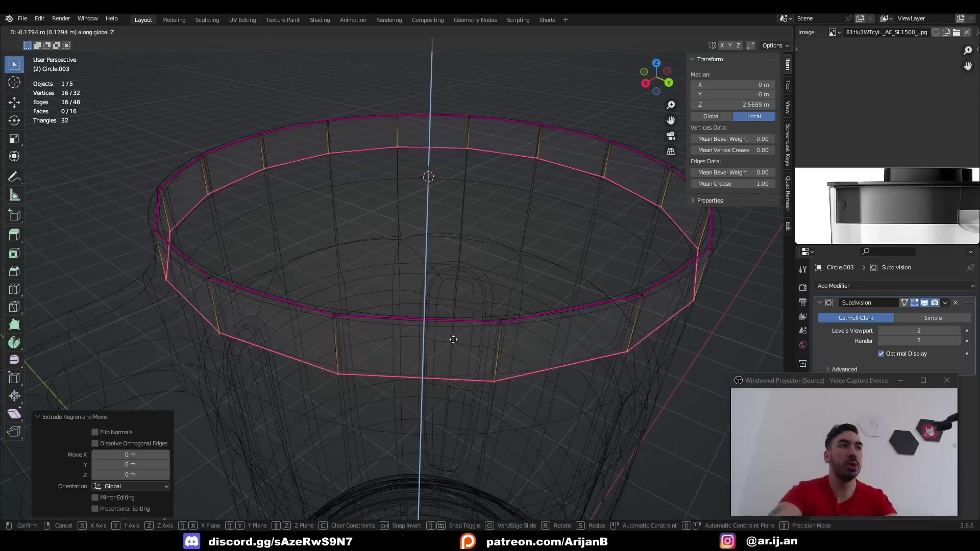
{"action": "left_click", "coordinate": [454, 347]}
{"action": "key", "text": "shift+z"}
{"action": "scroll", "coordinate": [444, 327], "scroll_direction": "down", "scroll_amount": 4}
Extrude the lid's upper edge loop in place and scale it outward to form a lip over the jar rim.
{"action": "left_click", "coordinate": [433, 285], "text": "alt"}
{"action": "scroll", "coordinate": [444, 286], "scroll_direction": "up", "scroll_amount": 3}
{"action": "key", "text": "e"}
{"action": "right_click", "coordinate": [452, 286]}
{"action": "key", "text": "s"}
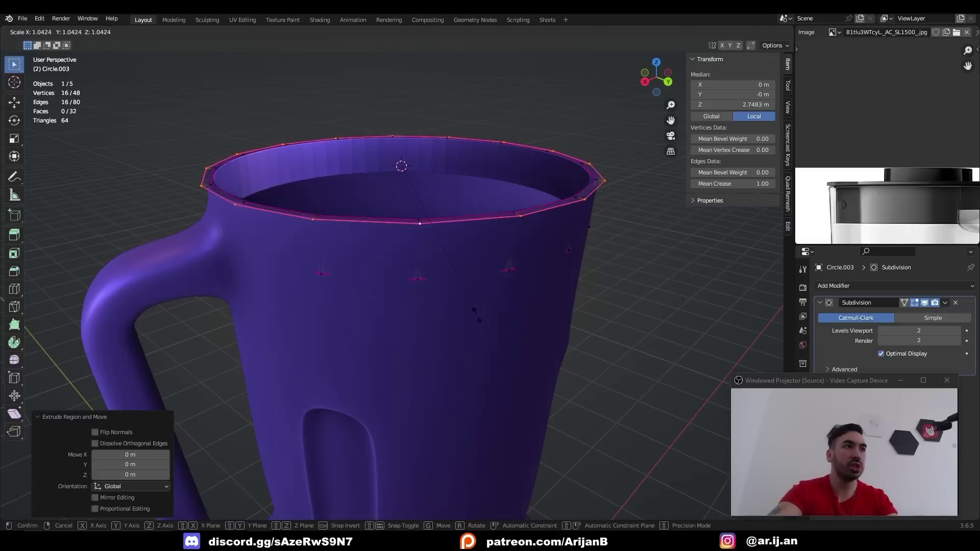
{"action": "left_click", "coordinate": [504, 337]}
Extrude the lip upward for thickness and extrude its top loop inward to form the lid's flat surface.
{"action": "key", "text": "e"}
{"action": "key", "text": "z"}
{"action": "right_click", "coordinate": [503, 319]}
{"action": "key", "text": "s"}
{"action": "left_click", "coordinate": [430, 259]}
Extrude the lid's inner loop up along Z by about 0.17 m and scale its top inward to taper the cap.
{"action": "key", "text": "e"}
{"action": "key", "text": "z"}
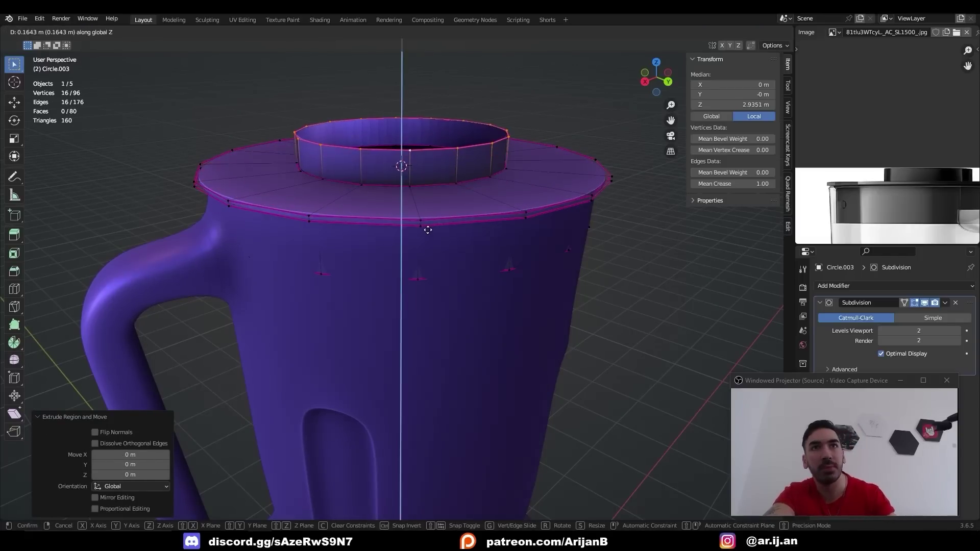
{"action": "left_click", "coordinate": [426, 228]}
{"action": "middle_click_drag", "start_coordinate": [428, 229], "coordinate": [467, 311]}
{"action": "key", "text": "s"}
{"action": "left_click", "coordinate": [462, 305]}
Extrude the cap's top loop inward as a rim, and lower a further extruded loop about 0.054 m along Z.
{"action": "key", "text": "e"}
{"action": "right_click", "coordinate": [478, 329]}
{"action": "key", "text": "s"}
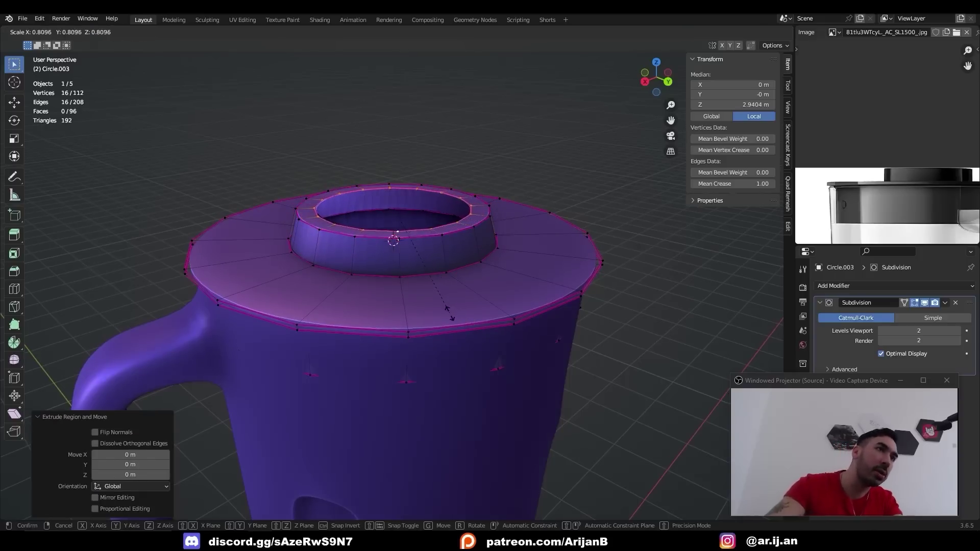
{"action": "left_click", "coordinate": [410, 269]}
{"action": "key", "text": "g"}
{"action": "key", "text": "z"}
{"action": "left_click", "coordinate": [453, 266]}
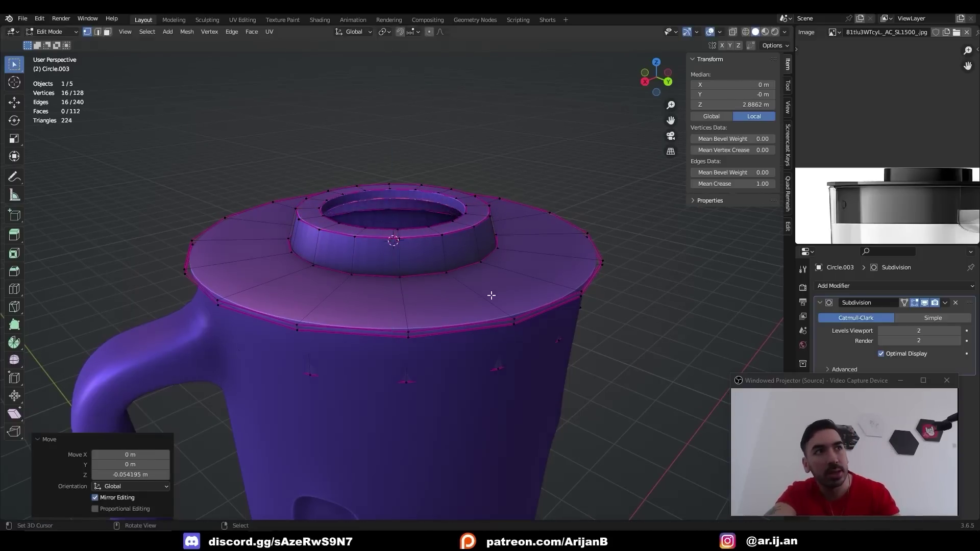
Scale the recessed loop inward, extrude a smaller loop inside it and fill the centre with a face.
{"action": "key", "text": "s"}
{"action": "left_click", "coordinate": [445, 277]}
{"action": "key", "text": "e"}
{"action": "right_click", "coordinate": [475, 297]}
{"action": "key", "text": "s"}
{"action": "left_click", "coordinate": [429, 272]}
{"action": "key", "text": "f"}
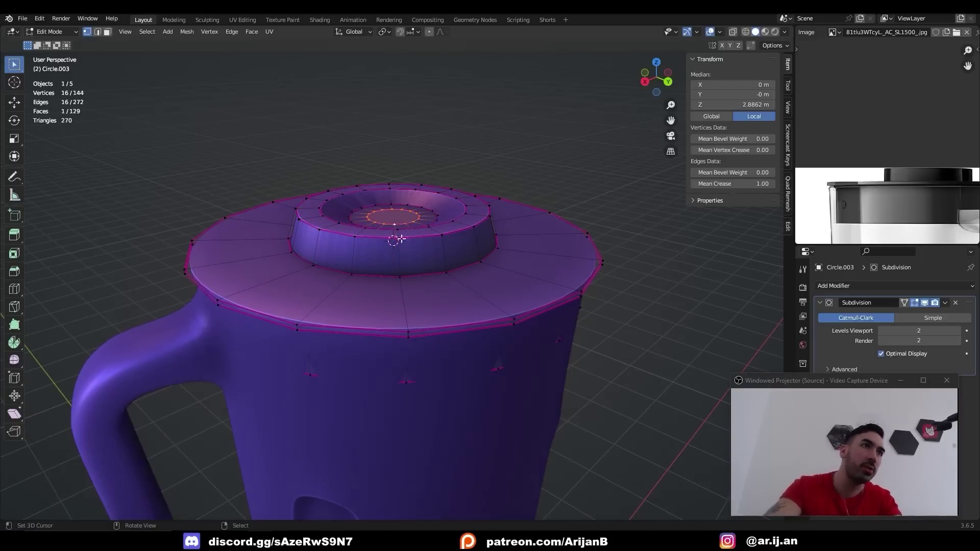
Select the edge loop in the cap's recess and raise its mean crease.
{"action": "key", "text": "2"}
{"action": "left_click", "coordinate": [384, 206], "text": "alt"}
{"action": "middle_click_drag", "start_coordinate": [526, 229], "coordinate": [526, 251]}
{"action": "scroll", "coordinate": [525, 251], "scroll_direction": "up", "scroll_amount": 2}
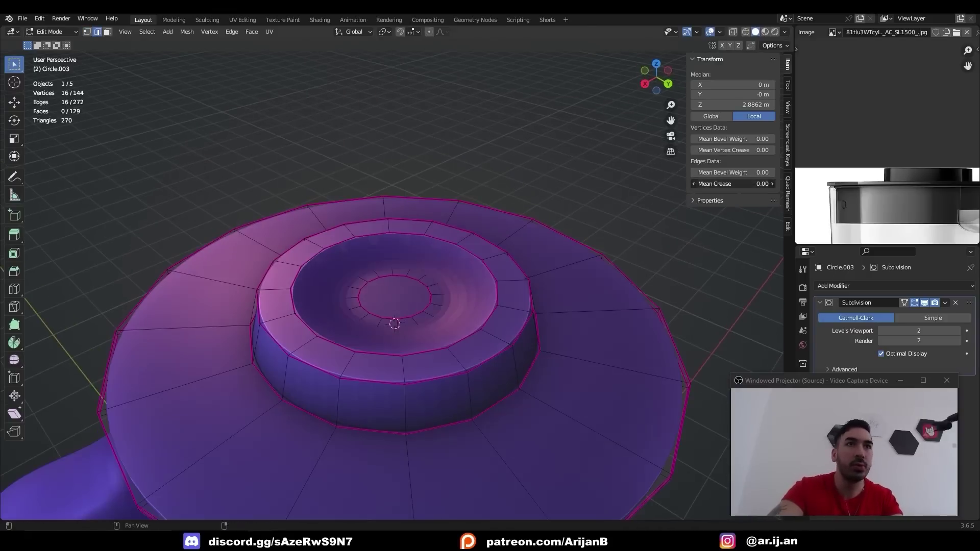
{"action": "left_click_drag", "start_coordinate": [733, 183], "coordinate": [773, 184]}
{"action": "key", "text": "Tab"}
Apply Shade Auto Smooth to the lid.
{"action": "scroll", "coordinate": [419, 292], "scroll_direction": "down", "scroll_amount": 7}
{"action": "middle_click_drag", "start_coordinate": [419, 292], "coordinate": [418, 244]}
{"action": "scroll", "coordinate": [418, 245], "scroll_direction": "up", "scroll_amount": 6}
{"action": "left_click", "coordinate": [155, 31]}
{"action": "left_click", "coordinate": [190, 266]}
{"action": "middle_click_drag", "start_coordinate": [334, 261], "coordinate": [457, 309]}
{"action": "key", "text": "Tab"}
{"action": "key", "text": "Tab"}
{"action": "scroll", "coordinate": [437, 327], "scroll_direction": "down", "scroll_amount": 7}
{"action": "right_click", "coordinate": [465, 337]}
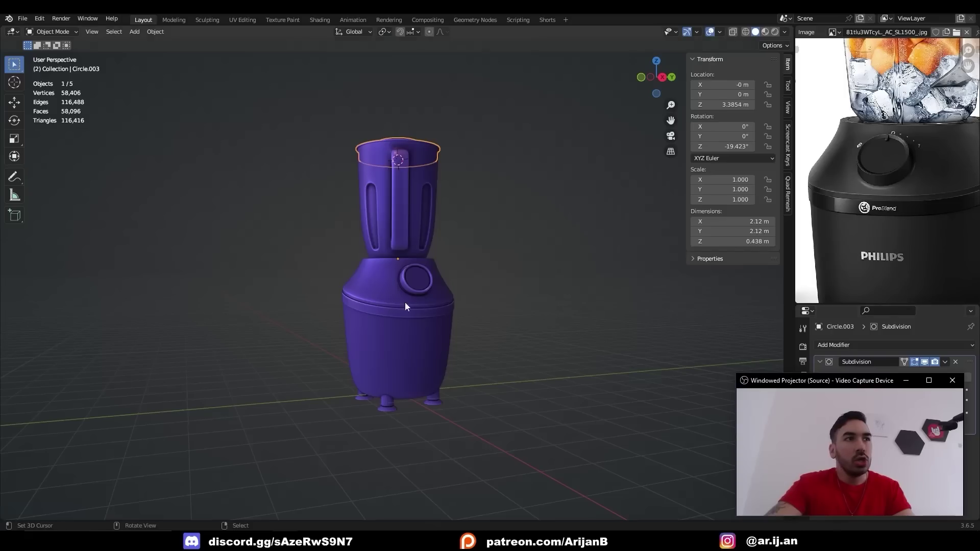
Select the motor base, open the Shading workspace and give the base a new material with a near-black base color.
{"action": "left_click", "coordinate": [405, 302]}
{"action": "middle_click_drag", "start_coordinate": [479, 317], "coordinate": [503, 330]}
{"action": "left_click", "coordinate": [320, 19]}
{"action": "scroll", "coordinate": [522, 281], "scroll_direction": "up", "scroll_amount": 5}
{"action": "left_click", "coordinate": [500, 368]}
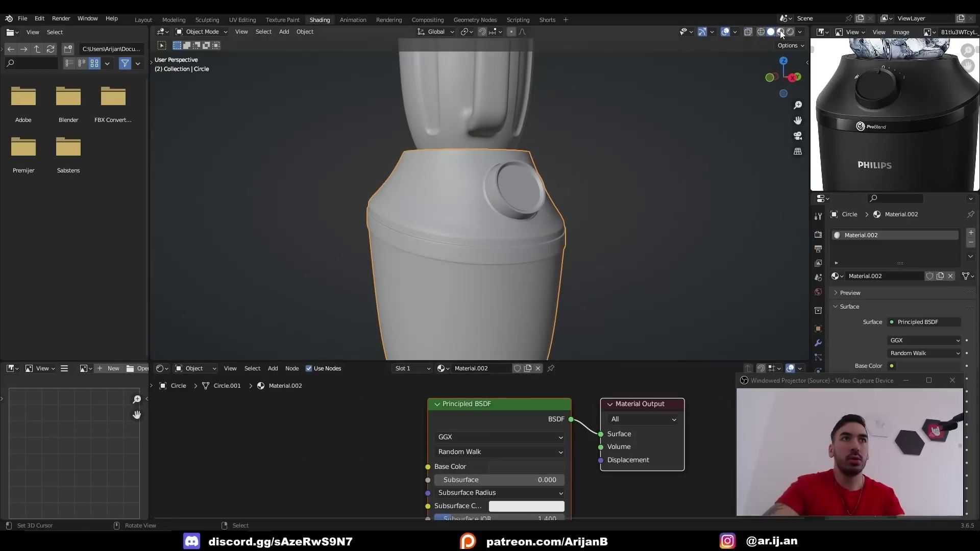
{"action": "left_click", "coordinate": [530, 466]}
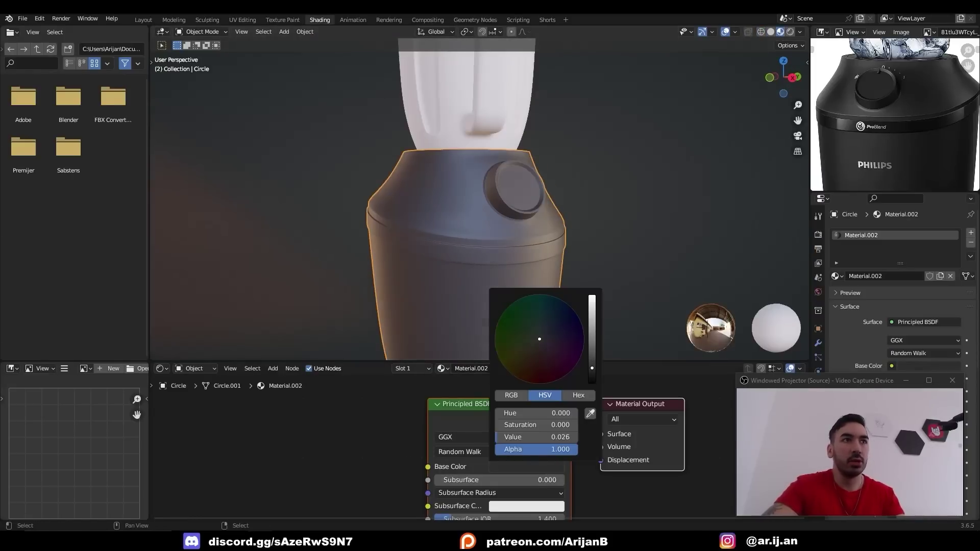
{"action": "left_click_drag", "start_coordinate": [592, 367], "coordinate": [595, 372]}
Mark the edge loops bordering the raised band around the motor base as seams.
{"action": "middle_click_drag", "start_coordinate": [587, 352], "coordinate": [503, 271]}
{"action": "scroll", "coordinate": [618, 255], "scroll_direction": "up", "scroll_amount": 4}
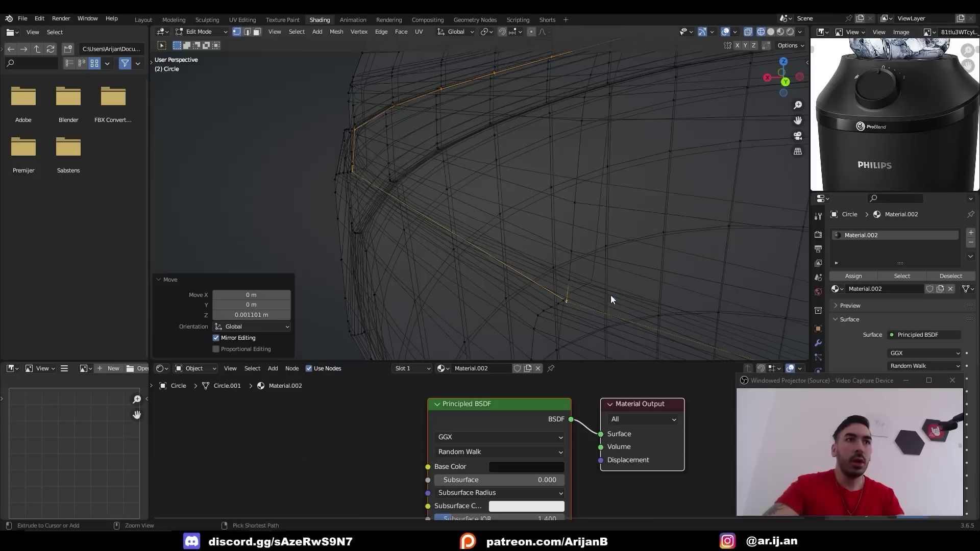
{"action": "right_click", "coordinate": [610, 300]}
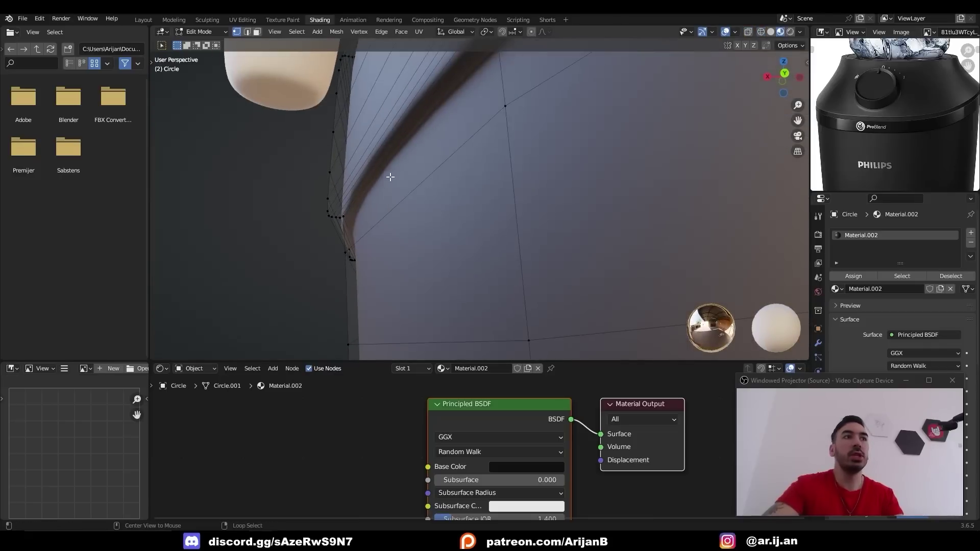
{"action": "key", "text": "ctrl+e"}
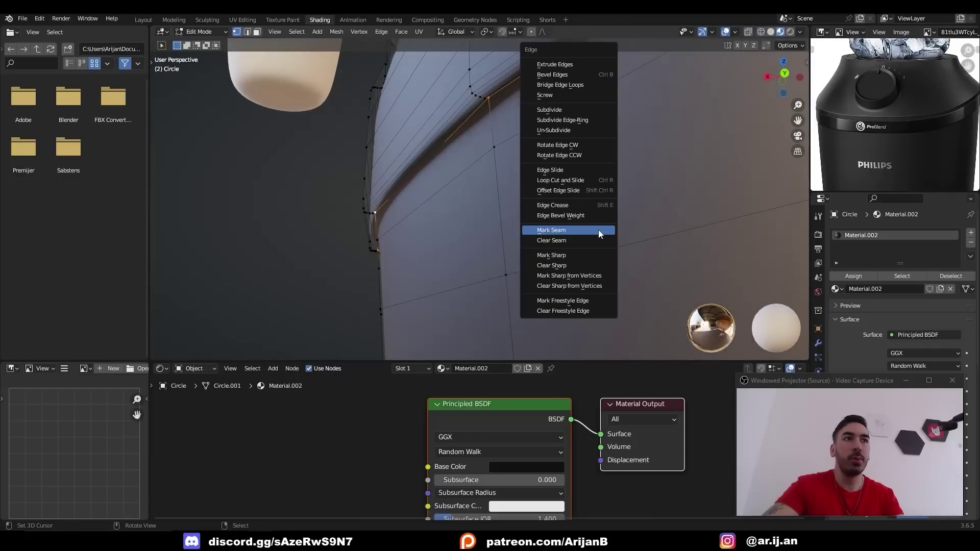
{"action": "left_click", "coordinate": [599, 232]}
Select the seam-delimited band around the motor base and assign it to a second material slot.
{"action": "middle_click_drag", "start_coordinate": [599, 232], "coordinate": [452, 235]}
{"action": "key", "text": "l"}
{"action": "key", "text": "shift+z"}
{"action": "key", "text": "shift+z"}
{"action": "scroll", "coordinate": [452, 234], "scroll_direction": "up", "scroll_amount": 3}
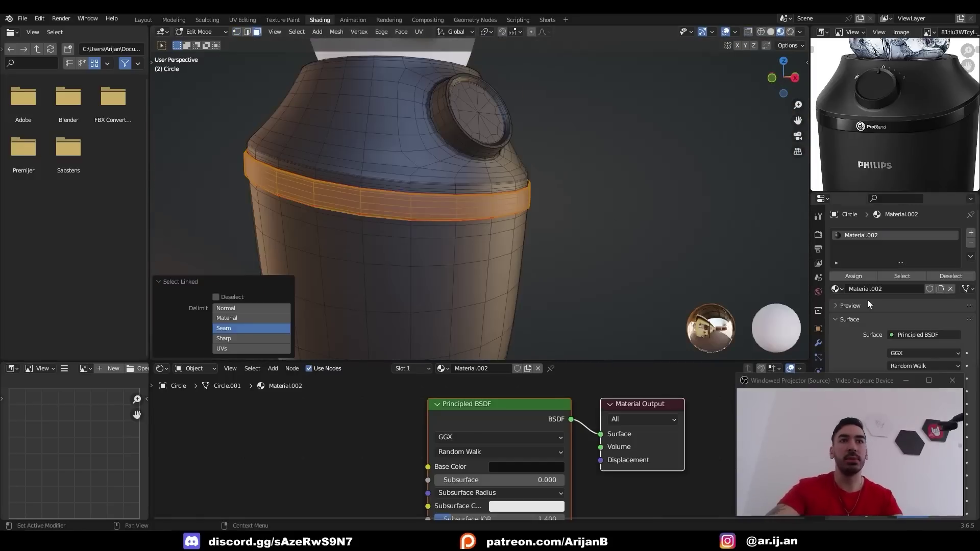
{"action": "left_click", "coordinate": [970, 232]}
{"action": "left_click", "coordinate": [860, 291]}
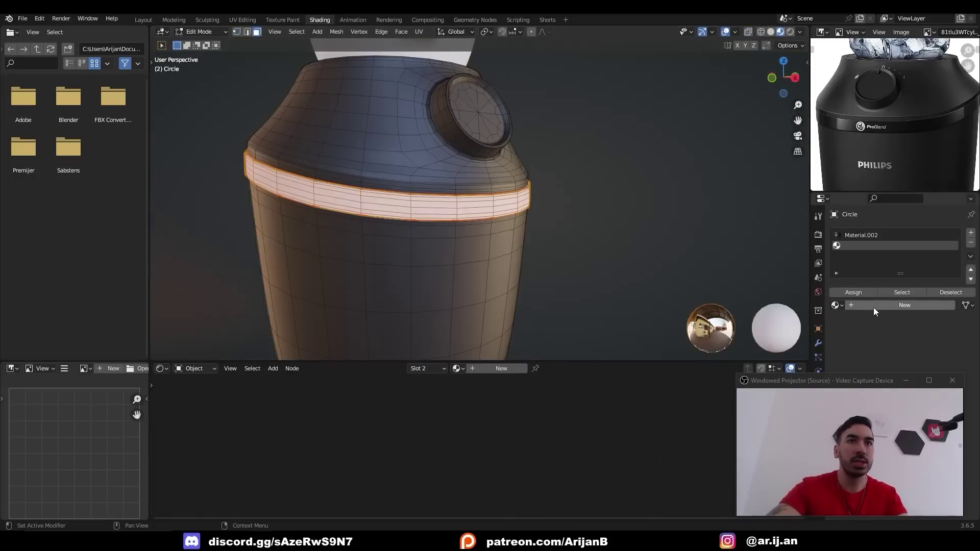
Create a new material in the band's slot and darken its base color to a value of about 0.006.
{"action": "left_click", "coordinate": [874, 306]}
{"action": "left_click", "coordinate": [526, 466]}
{"action": "left_click_drag", "start_coordinate": [592, 339], "coordinate": [592, 375]}
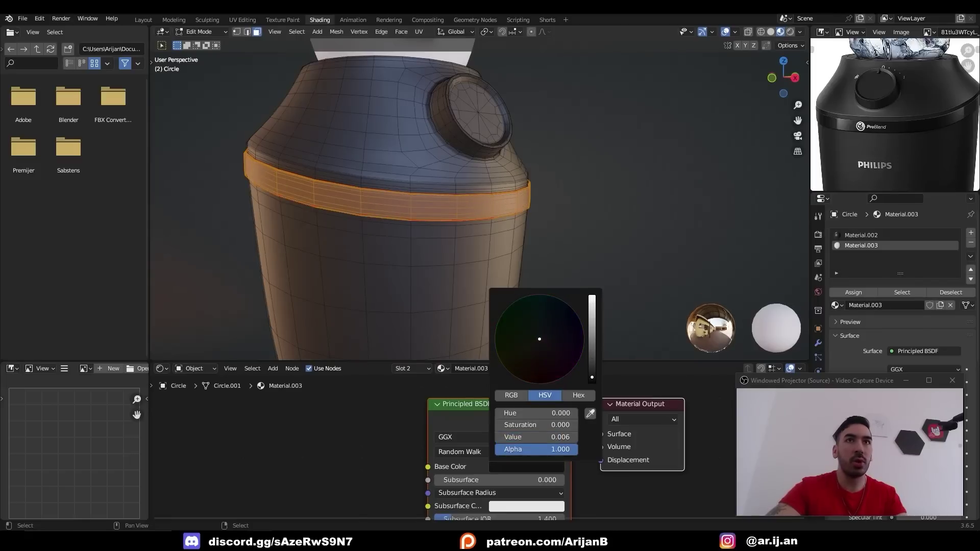
Set the roughness of the raised band's material to about 0.223.
{"action": "key", "text": "Tab"}
{"action": "middle_click_drag", "start_coordinate": [521, 249], "coordinate": [462, 249]}
{"action": "middle_click_drag", "start_coordinate": [485, 485], "coordinate": [496, 378]}
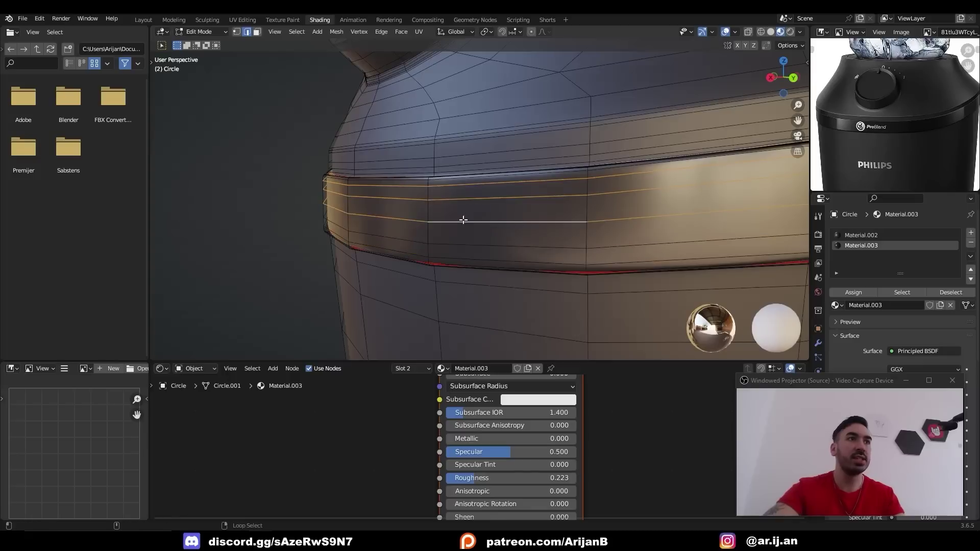
Dissolve the extra horizontal edge loops running through the raised band of the motor base.
{"action": "key", "text": "x"}
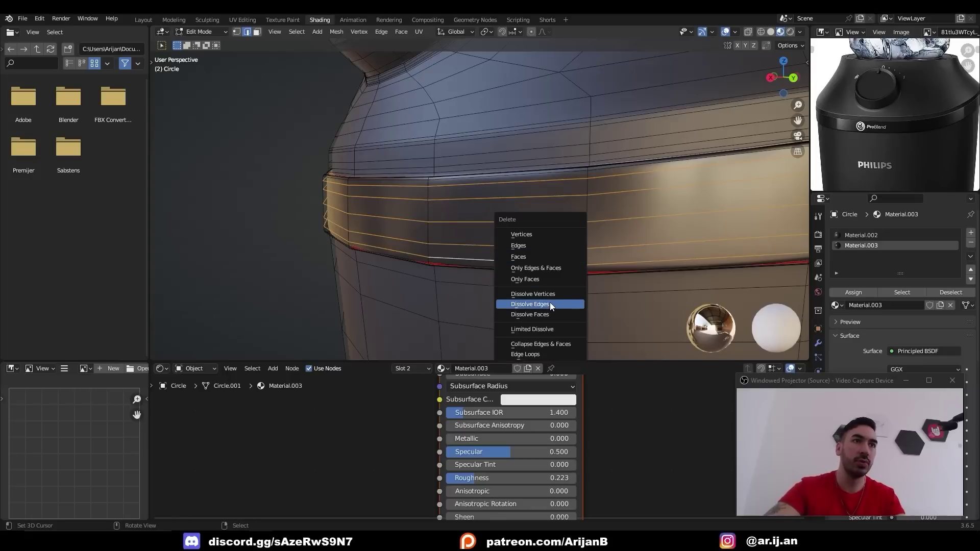
{"action": "left_click", "coordinate": [550, 304]}
{"action": "key", "text": "Tab"}
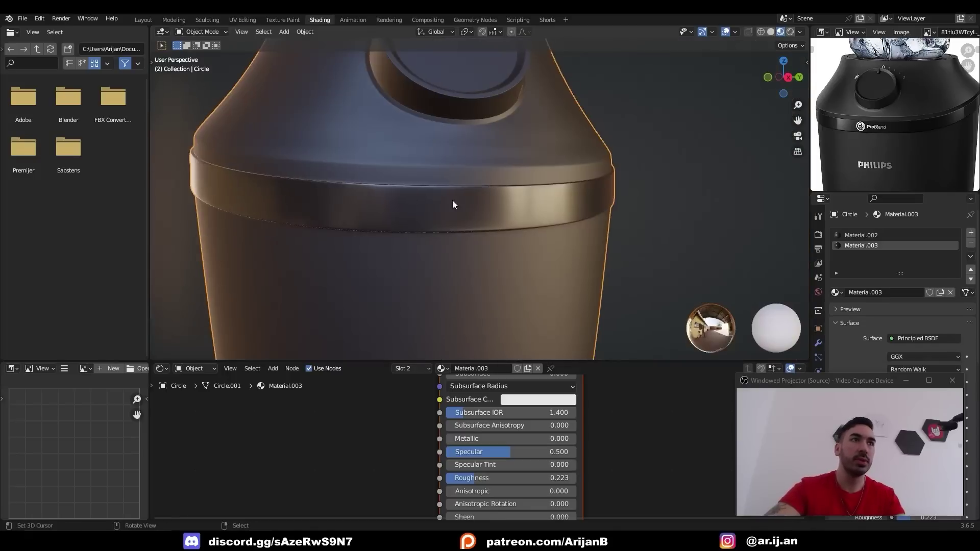
{"action": "scroll", "coordinate": [453, 203], "scroll_direction": "up", "scroll_amount": 4}
{"action": "middle_click_drag", "start_coordinate": [452, 203], "coordinate": [539, 219]}
Select the control knob's linked mesh on the motor base and assign it to a new third material slot.
{"action": "key", "text": "Tab"}
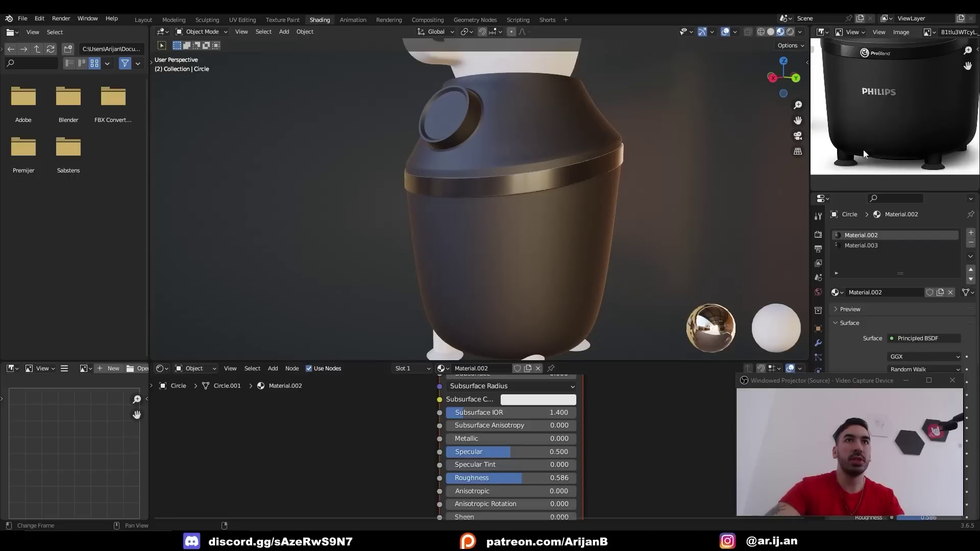
{"action": "middle_click_drag", "start_coordinate": [864, 154], "coordinate": [856, 227]}
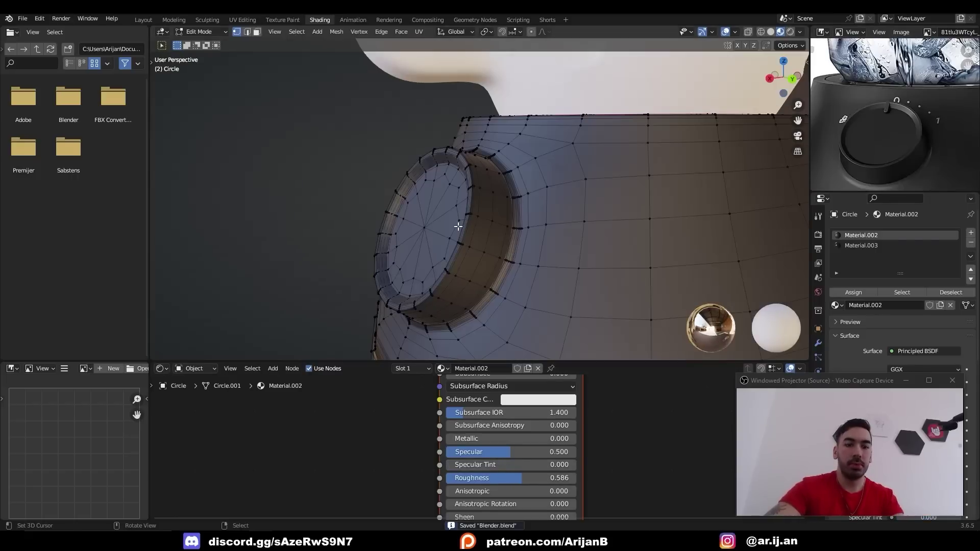
{"action": "key", "text": "ctrl+l"}
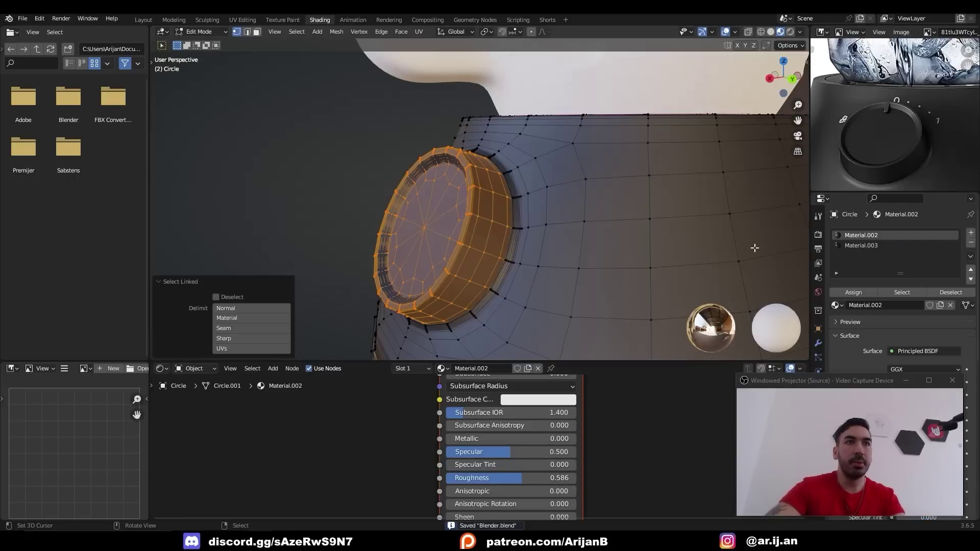
{"action": "left_click", "coordinate": [969, 234]}
{"action": "left_click", "coordinate": [860, 293]}
Create a new material for the knob with a near-black base color and a roughness of about 0.686.
{"action": "left_click", "coordinate": [862, 306]}
{"action": "left_click", "coordinate": [521, 387]}
{"action": "left_click_drag", "start_coordinate": [564, 304], "coordinate": [563, 331]}
{"action": "middle_click_drag", "start_coordinate": [444, 282], "coordinate": [587, 306]}
{"action": "middle_click_drag", "start_coordinate": [592, 453], "coordinate": [574, 454]}
{"action": "left_click_drag", "start_coordinate": [479, 467], "coordinate": [506, 468]}
Select the control knob's linked geometry and separate it from the motor base into its own object.
{"action": "middle_click_drag", "start_coordinate": [572, 265], "coordinate": [628, 340]}
{"action": "scroll", "coordinate": [627, 275], "scroll_direction": "up", "scroll_amount": 4}
{"action": "scroll", "coordinate": [561, 255], "scroll_direction": "up", "scroll_amount": 2}
{"action": "key", "text": "Tab"}
{"action": "key", "text": "l"}
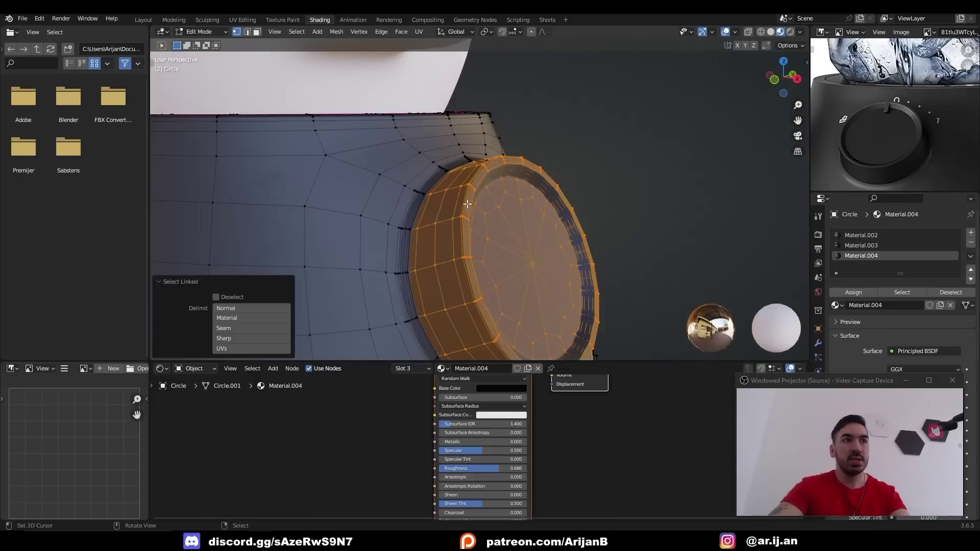
{"action": "key", "text": "p"}
{"action": "left_click", "coordinate": [535, 209]}
{"action": "key", "text": "Tab"}
Delete the geometry at the centre of the knob's front face and fill the open loop with a single face.
{"action": "left_click", "coordinate": [509, 236]}
{"action": "key", "text": "Tab"}
{"action": "left_click", "coordinate": [531, 261]}
{"action": "middle_click_drag", "start_coordinate": [537, 258], "coordinate": [510, 253]}
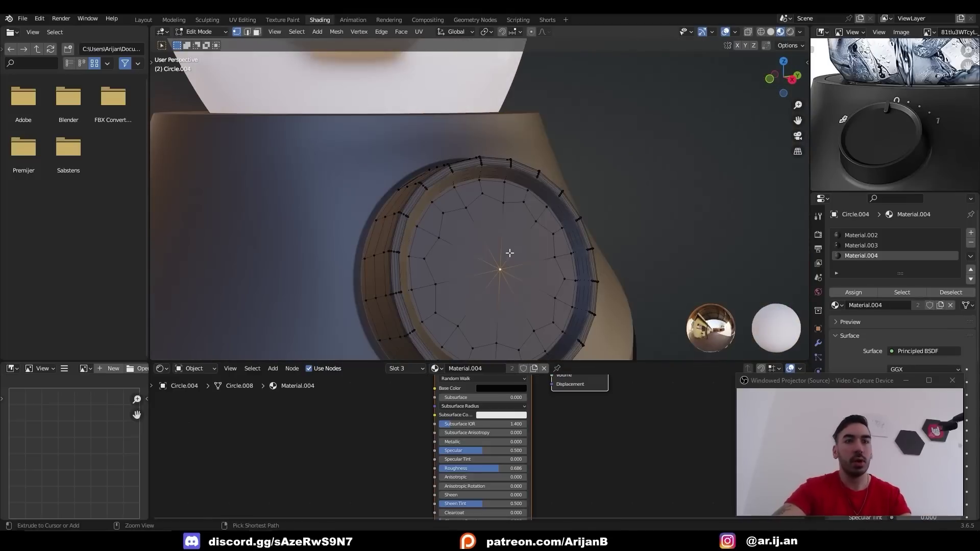
{"action": "key", "text": "ctrl+KP_Add"}
{"action": "key", "text": "x"}
{"action": "left_click", "coordinate": [515, 189]}
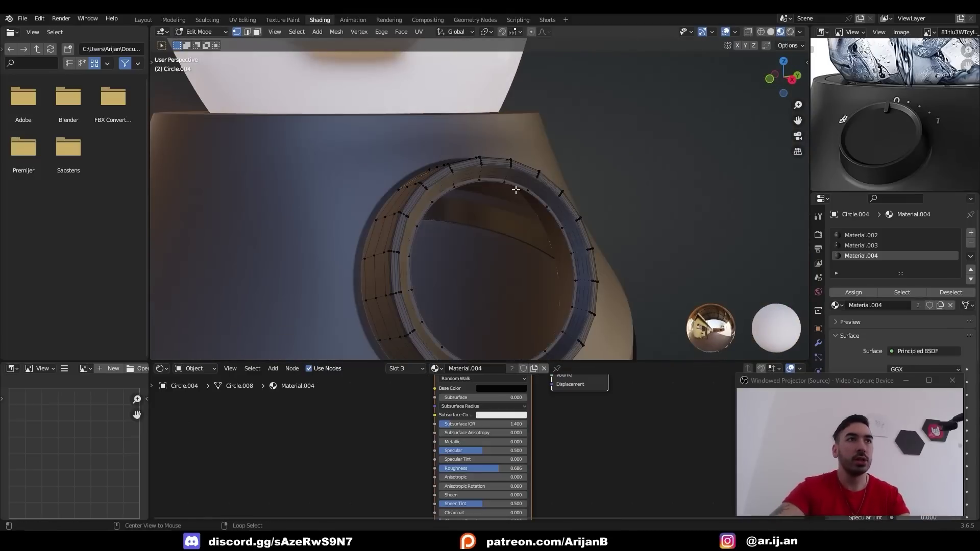
{"action": "right_click", "coordinate": [515, 188], "text": "alt"}
{"action": "key", "text": "f"}
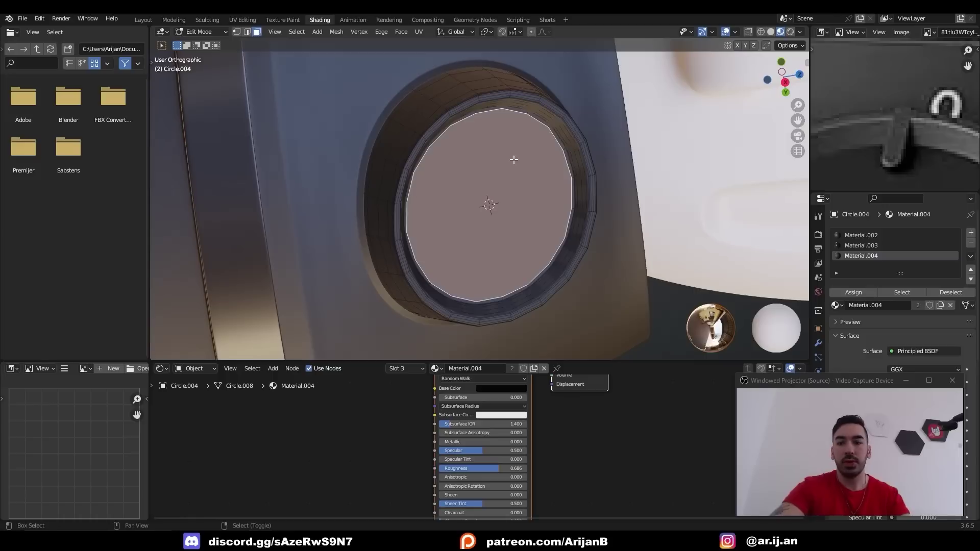
Align the view to the knob's front face and snap the 3D cursor to a vertex on the knob's inner rim.
{"action": "key", "text": "shift+KP_7"}
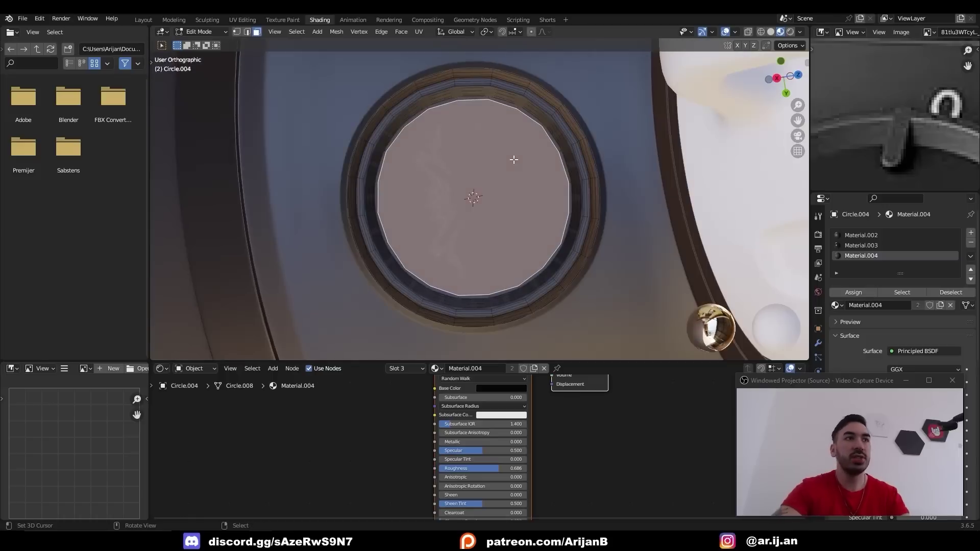
{"action": "scroll", "coordinate": [538, 157], "scroll_direction": "up", "scroll_amount": 8}
{"action": "key", "text": "1"}
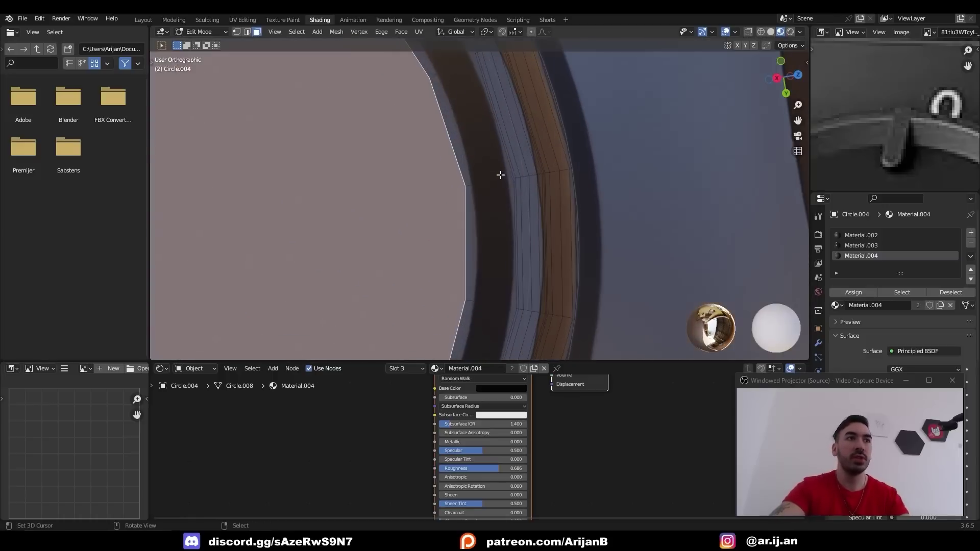
{"action": "right_click", "coordinate": [513, 178]}
{"action": "key", "text": "shift+s"}
{"action": "left_click", "coordinate": [526, 236]}
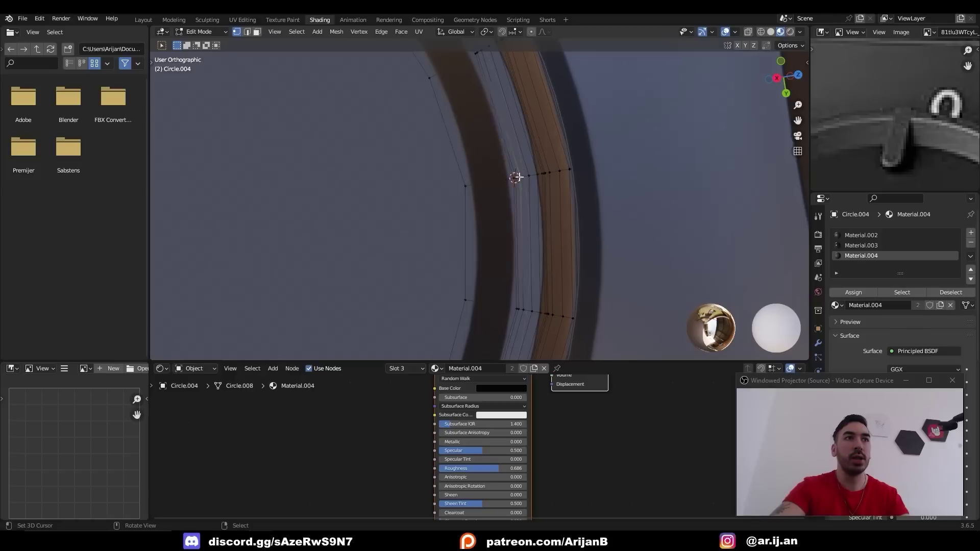
Add a plane at the 3D cursor on the knob's rim and align it to the view.
{"action": "key", "text": "Tab"}
{"action": "key", "text": "shift+a"}
{"action": "mouse_move", "coordinate": [531, 177]}
{"action": "left_click", "coordinate": [613, 178]}
{"action": "left_click", "coordinate": [263, 286]}
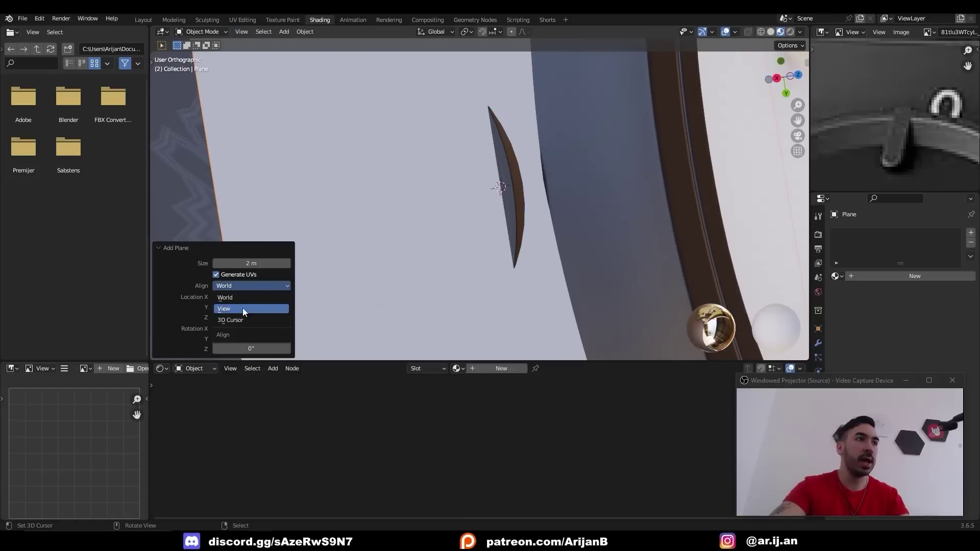
{"action": "left_click", "coordinate": [242, 308]}
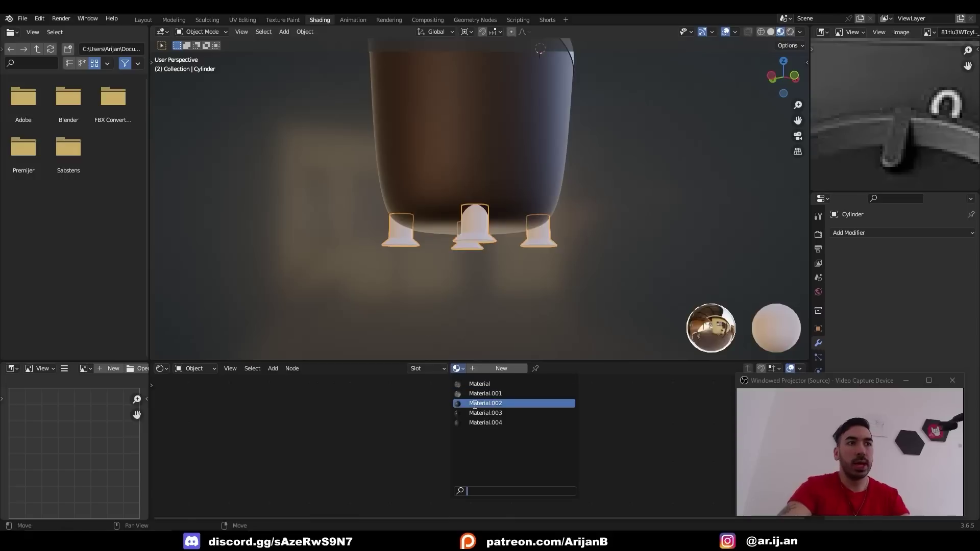
Assign the existing Material.002 to the feet under the motor base.
{"action": "left_click", "coordinate": [476, 402]}
{"action": "middle_click_drag", "start_coordinate": [519, 253], "coordinate": [424, 179]}
{"action": "scroll", "coordinate": [436, 211], "scroll_direction": "down", "scroll_amount": 2}
Assign the raised band's dark material to the jar lid and name that material Glossy BlacK.
{"action": "key", "text": "alt+a"}
{"action": "right_click", "coordinate": [481, 241]}
{"action": "right_click", "coordinate": [477, 243]}
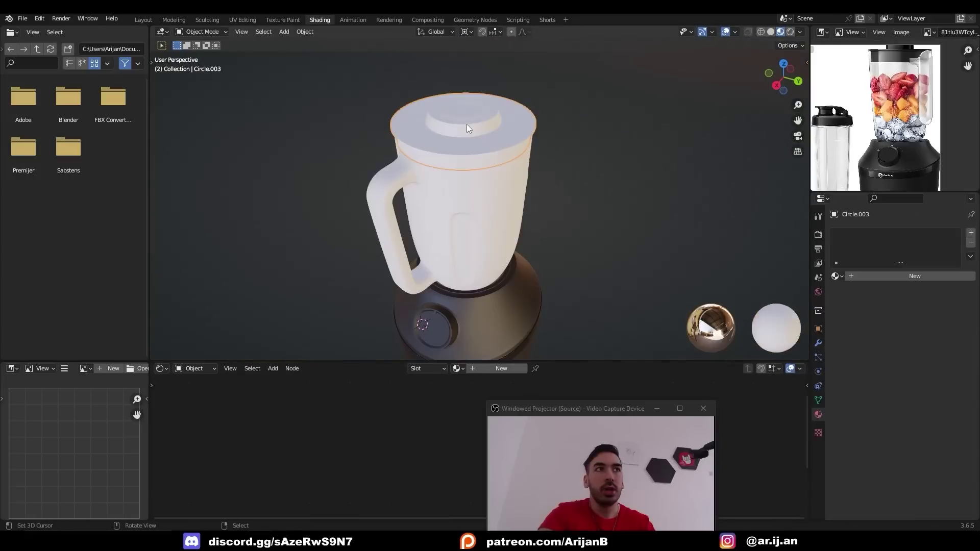
{"action": "left_click", "coordinate": [467, 124]}
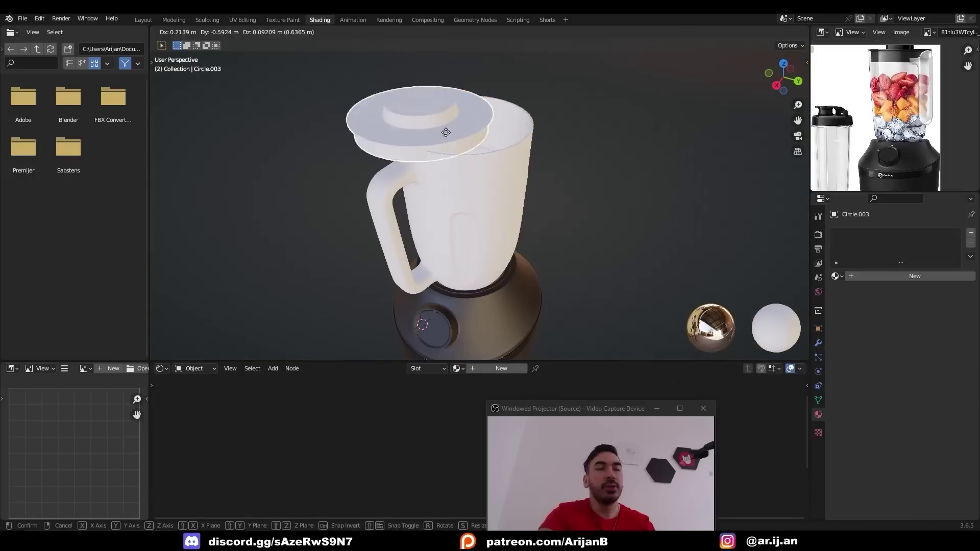
{"action": "left_click", "coordinate": [838, 276]}
{"action": "left_click", "coordinate": [867, 317]}
{"action": "key", "text": "n"}
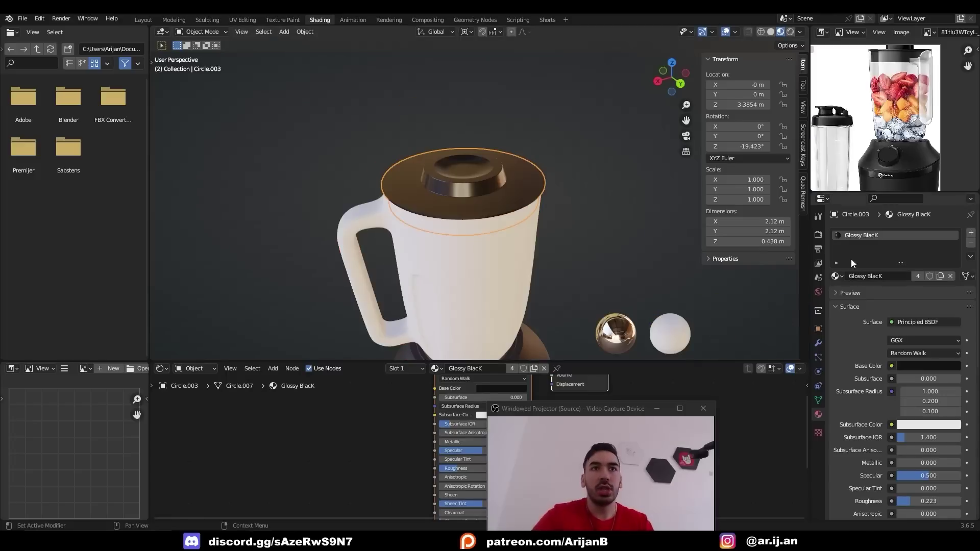
Rename the motor base's main material to Matte Black and the knob's material to Button.
{"action": "left_click_drag", "start_coordinate": [685, 120], "coordinate": [687, 20]}
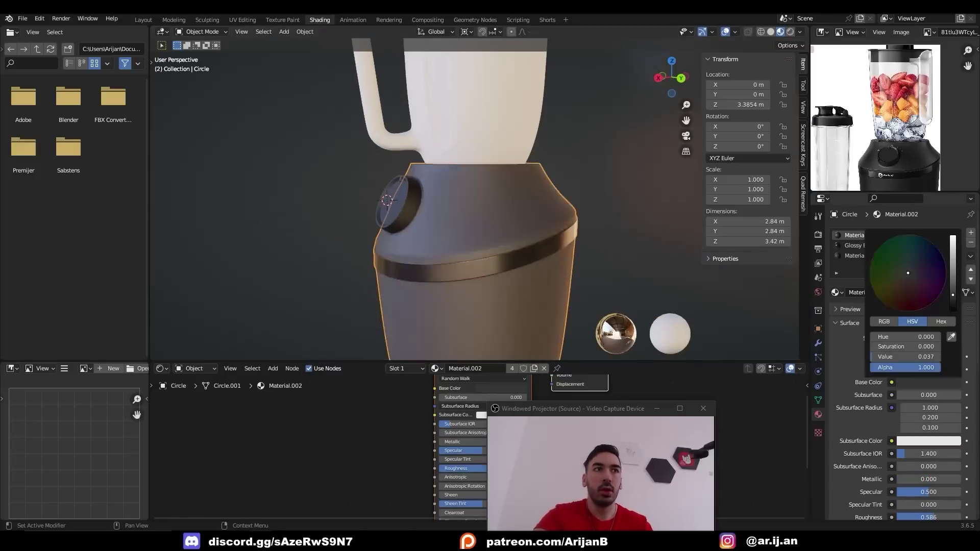
{"action": "left_click", "coordinate": [890, 292]}
{"action": "type", "text": "Matte Black"}
{"action": "key", "text": "Return"}
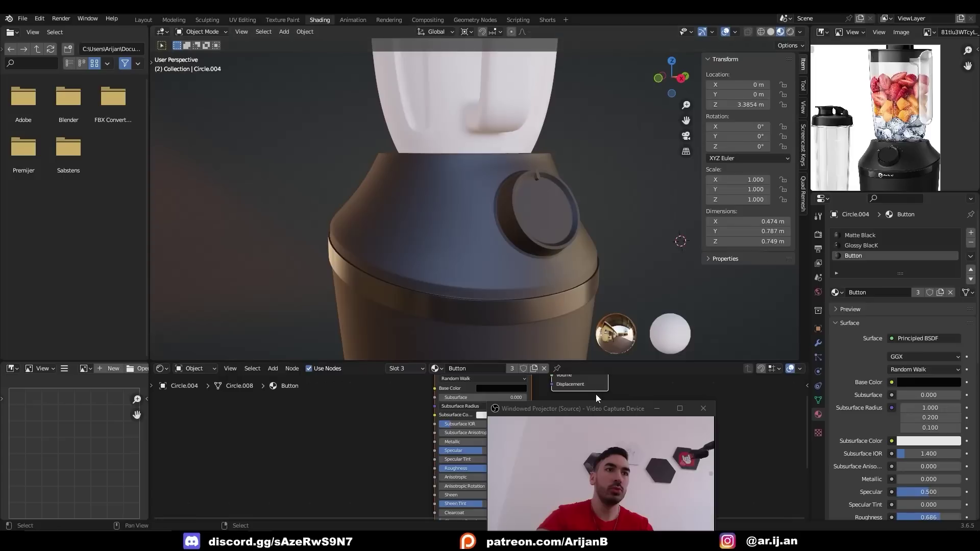
{"action": "left_click_drag", "start_coordinate": [616, 409], "coordinate": [796, 407]}
{"action": "scroll", "coordinate": [546, 160], "scroll_direction": "down", "scroll_amount": 4}
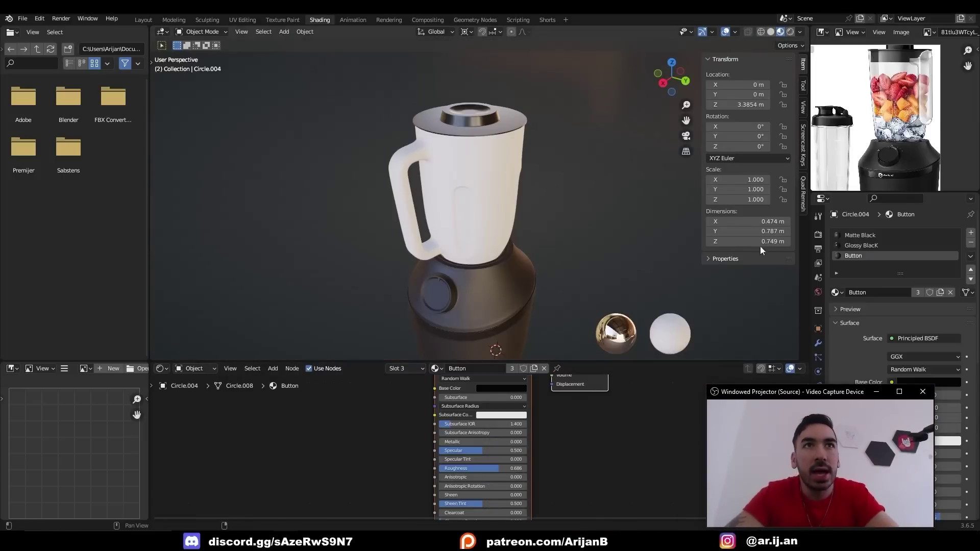
{"action": "middle_click_drag", "start_coordinate": [876, 143], "coordinate": [877, 122]}
{"action": "scroll", "coordinate": [893, 149], "scroll_direction": "up", "scroll_amount": 3}
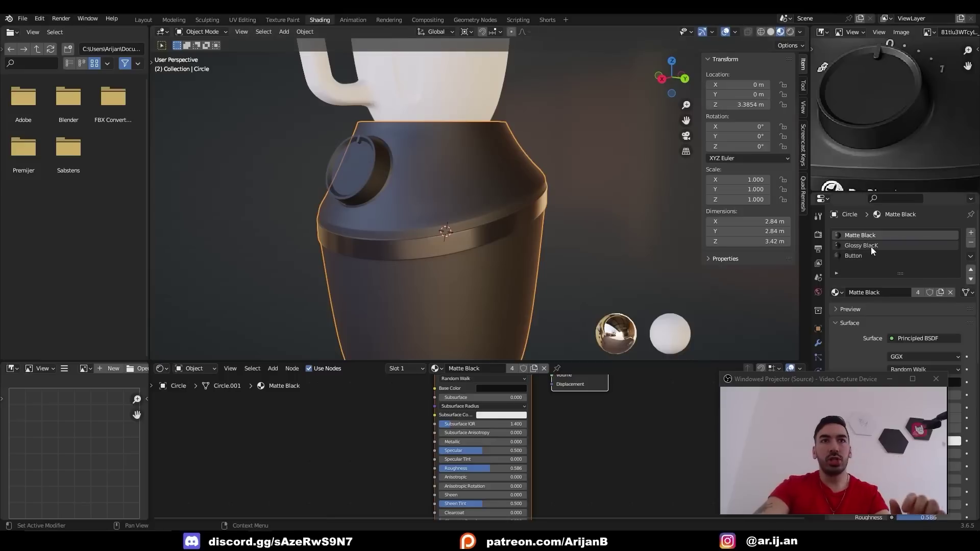
Copy the hex code 131313 from the base color of the motor base's Glossy BlacK material.
{"action": "scroll", "coordinate": [512, 398], "scroll_direction": "up", "scroll_amount": 2}
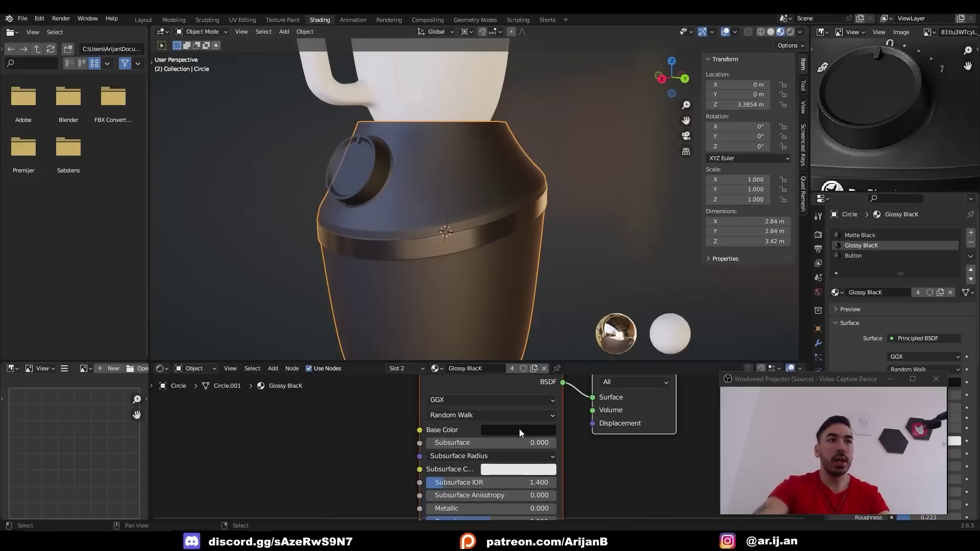
{"action": "left_click", "coordinate": [519, 428]}
{"action": "left_click", "coordinate": [570, 359]}
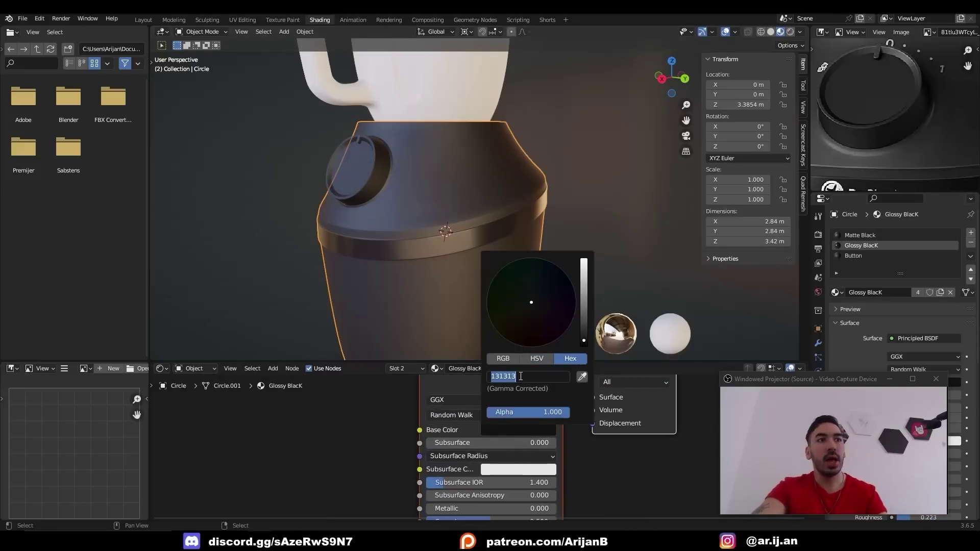
{"action": "key", "text": "ctrl+c"}
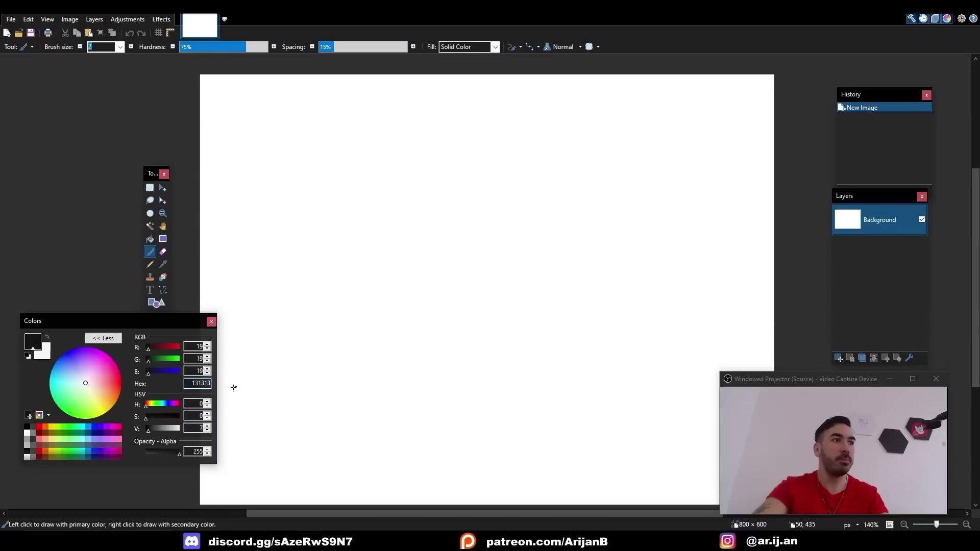
Switch to paint.net, set the primary color to hex 131313 and fill the blank canvas with it.
{"action": "key", "text": "ctrl+v"}
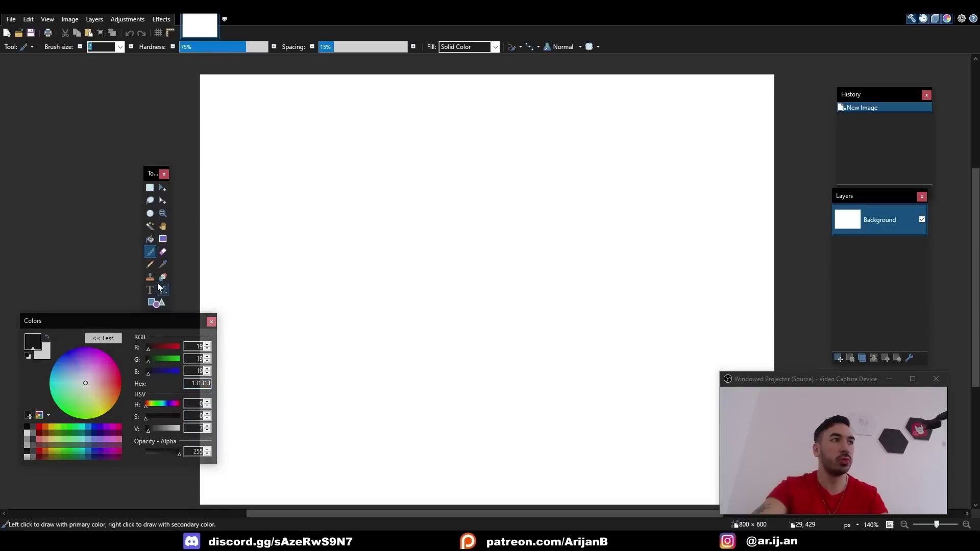
{"action": "left_click", "coordinate": [150, 239]}
{"action": "left_click", "coordinate": [349, 229]}
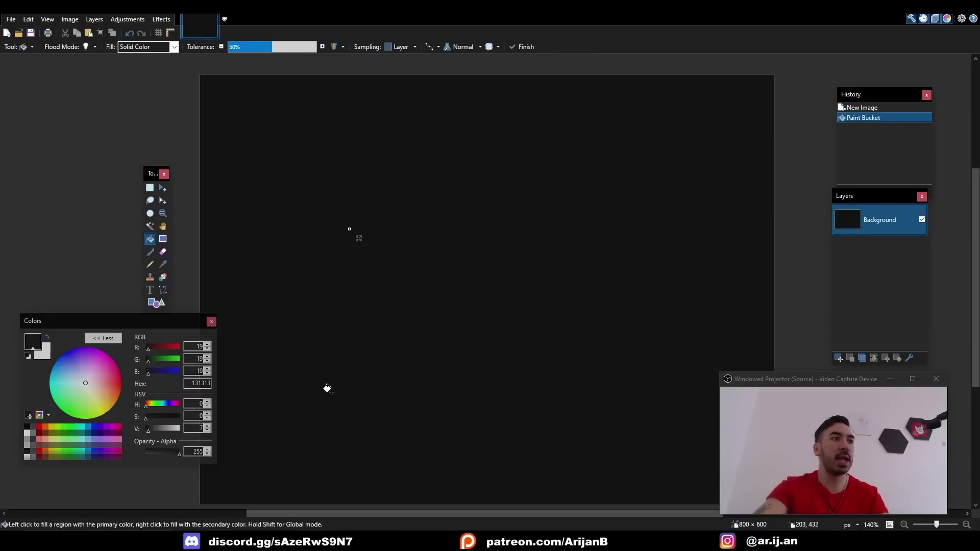
Create a new image of 720 by 512 pixels and fill its background with the color 131313.
{"action": "key", "text": "ctrl+a"}
{"action": "key", "text": "ctrl+b"}
{"action": "key", "text": "ctrl+n"}
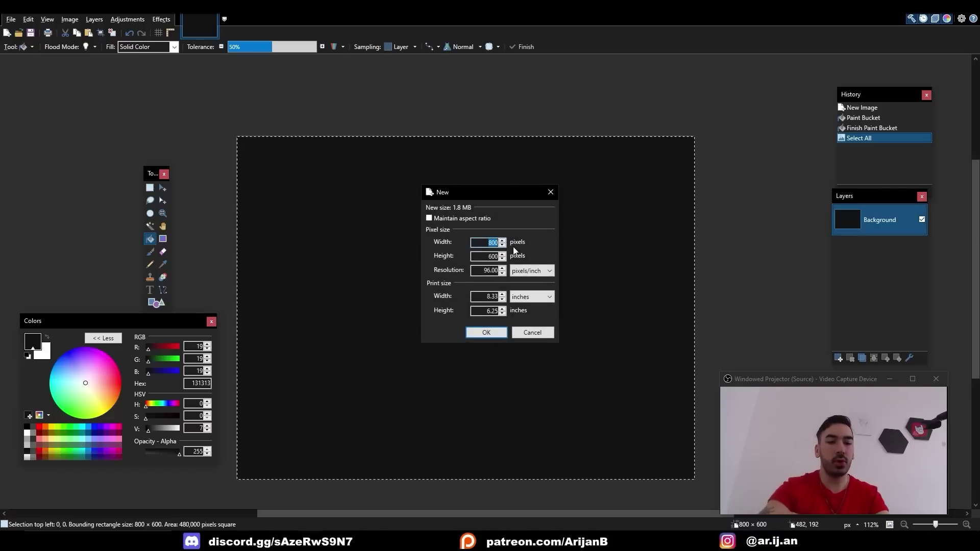
{"action": "type", "text": "720"}
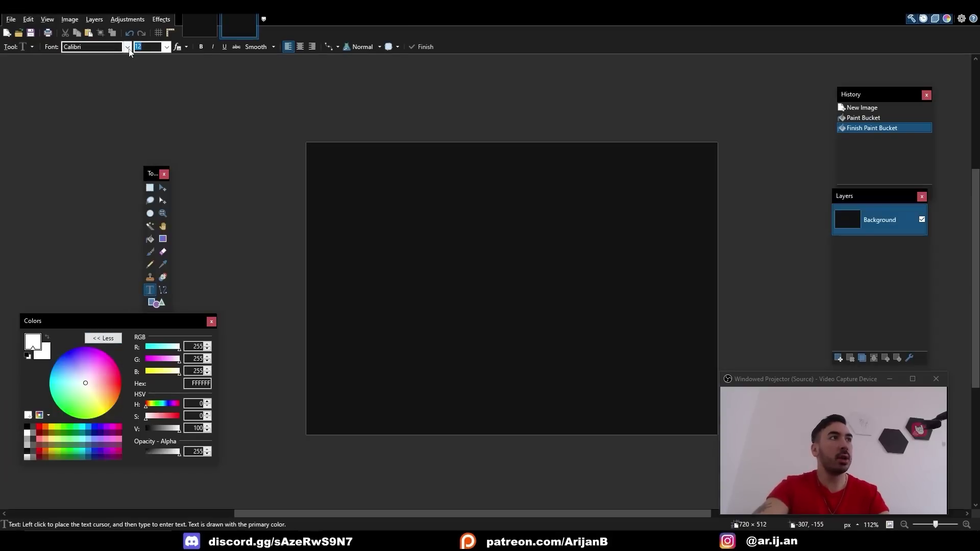
Set up the Text tool with white DejaVu Sans in italics at size 28 and place the text cursor on the canvas.
{"action": "left_click", "coordinate": [129, 49]}
{"action": "left_click", "coordinate": [153, 269]}
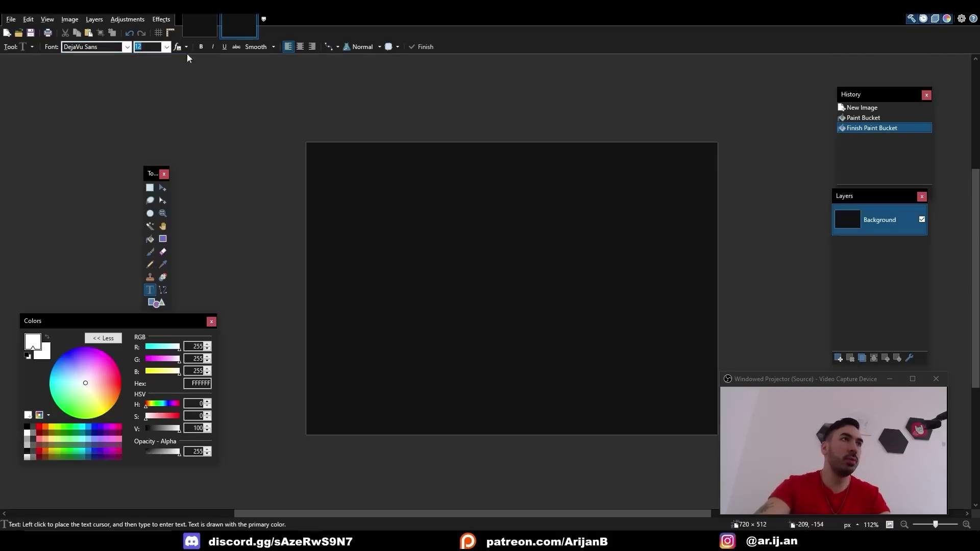
{"action": "type", "text": "28"}
{"action": "left_click", "coordinate": [166, 46]}
{"action": "left_click", "coordinate": [147, 165]}
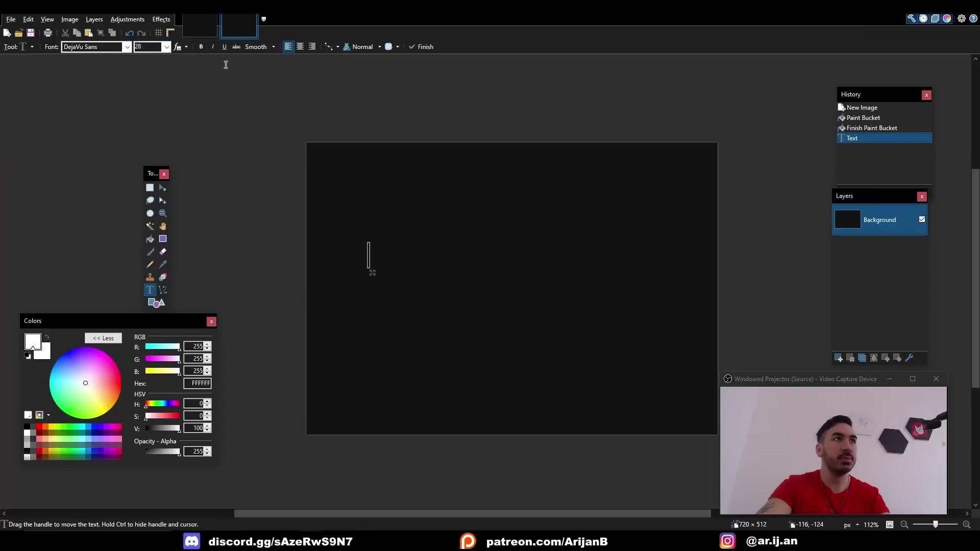
{"action": "left_click", "coordinate": [213, 47]}
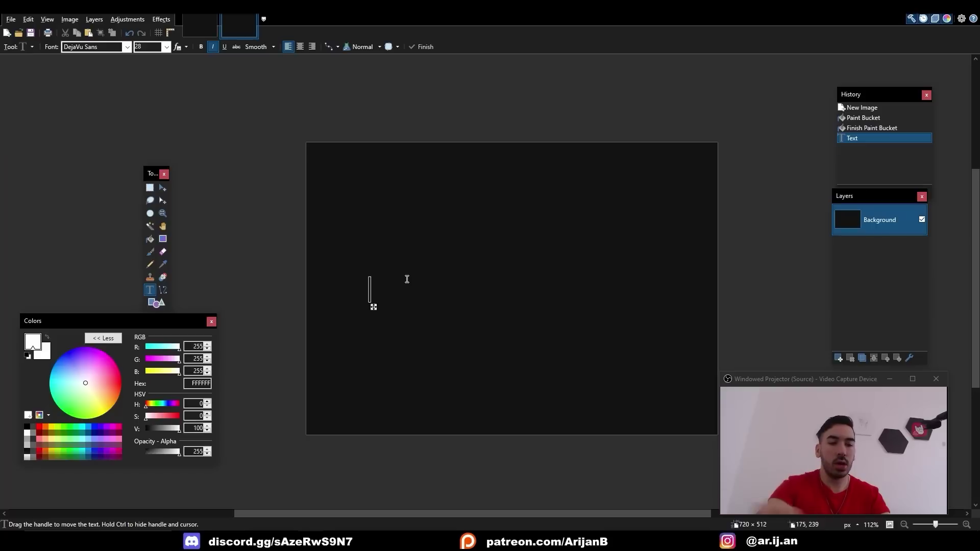
Write Blender on the background layer in italics at size 55 and add PRO beside it at size 72.
{"action": "type", "text": "Blender"}
{"action": "left_click", "coordinate": [166, 46]}
{"action": "left_click", "coordinate": [148, 185]}
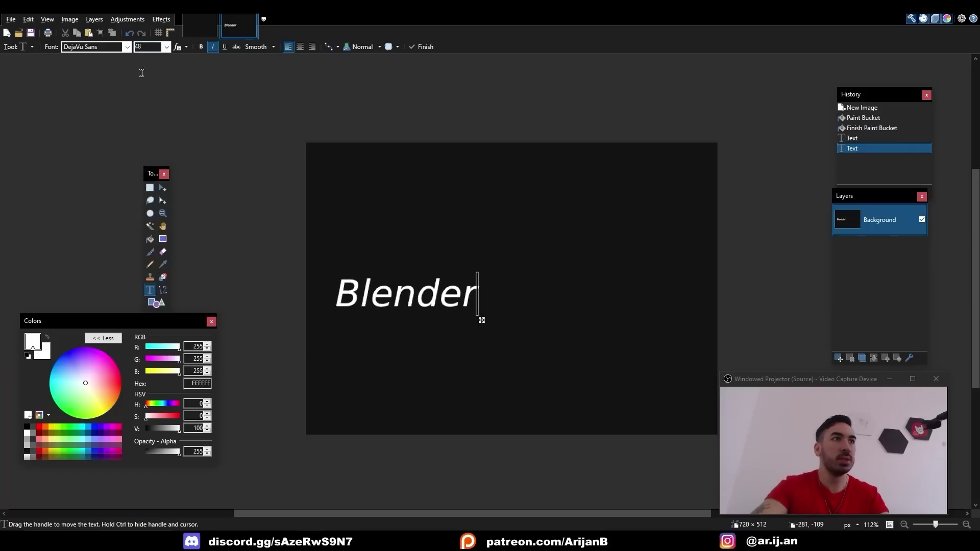
{"action": "type", "text": "55"}
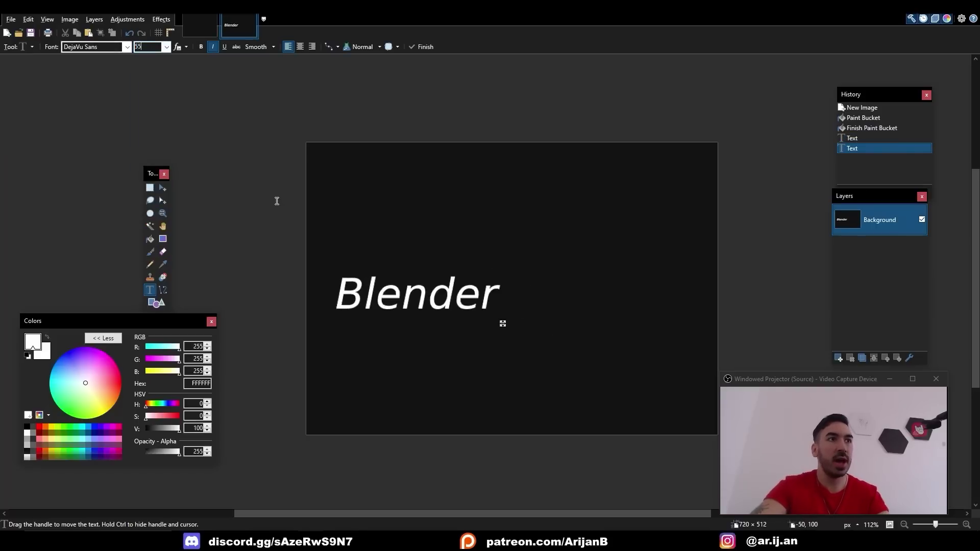
{"action": "left_click", "coordinate": [167, 47]}
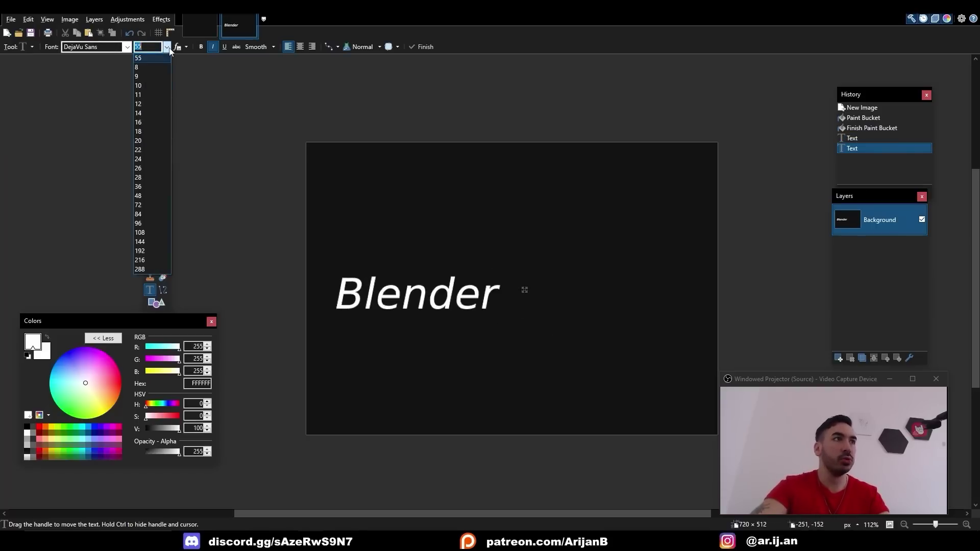
{"action": "left_click", "coordinate": [160, 205]}
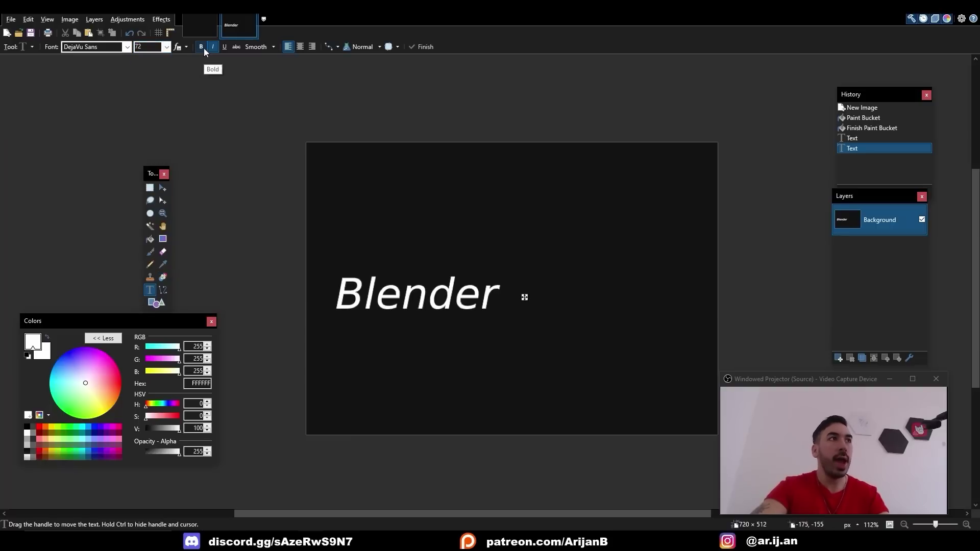
{"action": "type", "text": "PRO"}
{"action": "left_click_drag", "start_coordinate": [560, 238], "coordinate": [642, 329]}
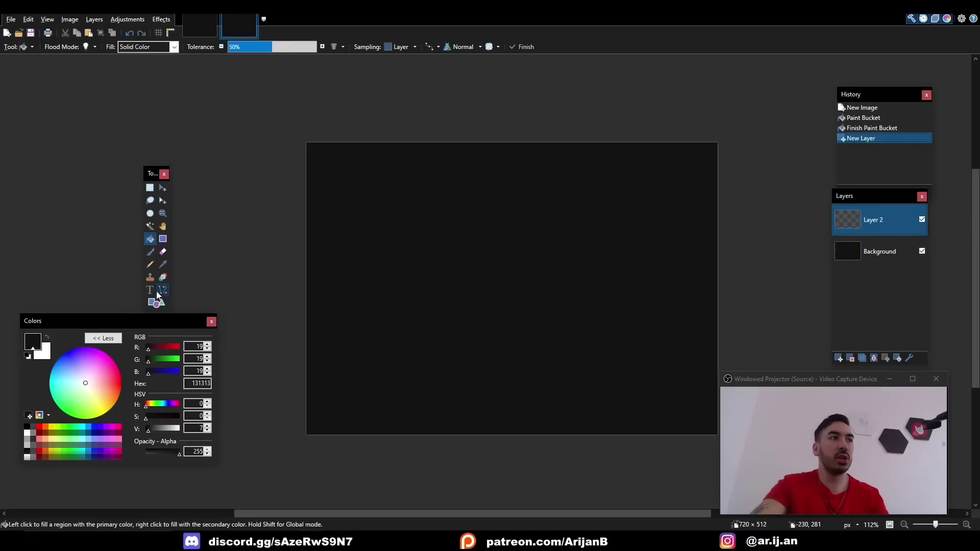
Set up the Text tool with white as the primary color on the new layer and check the reference photo's ProBlend logo.
{"action": "left_click", "coordinate": [150, 290]}
{"action": "left_click", "coordinate": [47, 337]}
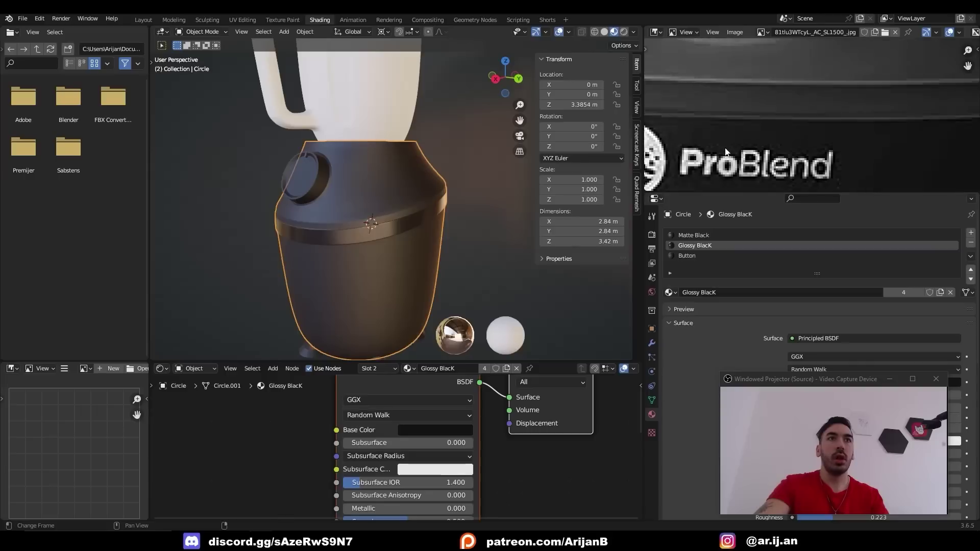
{"action": "scroll", "coordinate": [730, 116], "scroll_direction": "down", "scroll_amount": 3}
Switch to Firefox, search Google Images for blender logo, and copy the white Blender logo with its wordmark.
{"action": "key", "text": "alt+Tab"}
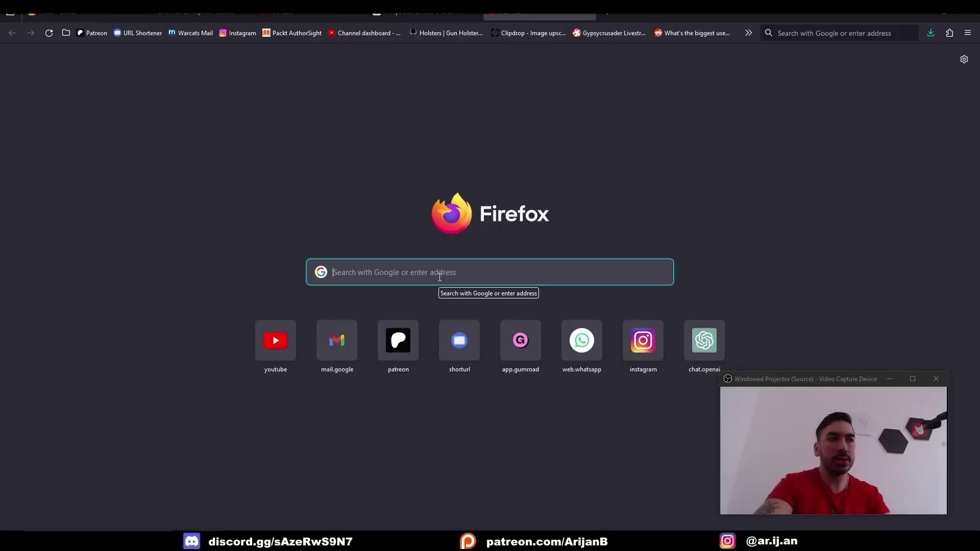
{"action": "type", "text": "blender logo"}
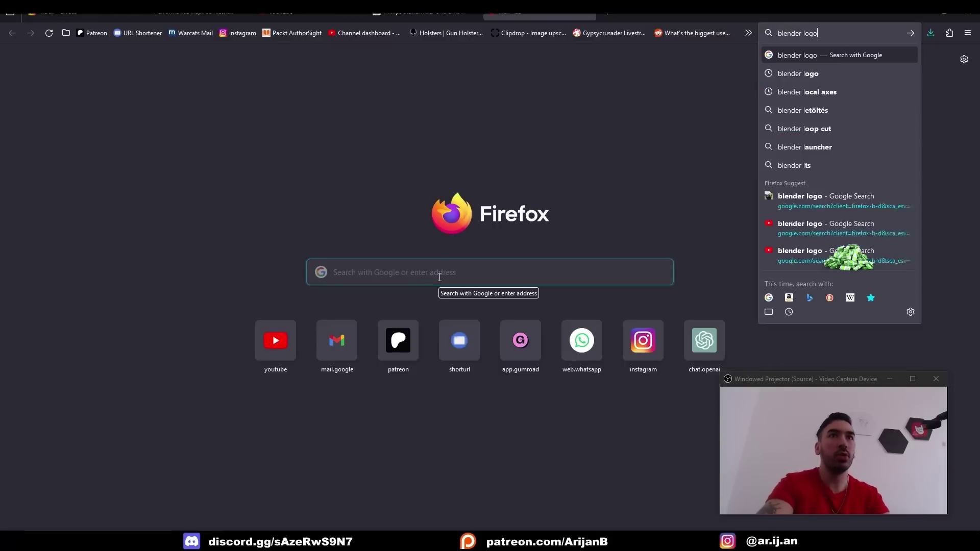
{"action": "key", "text": "Return"}
{"action": "left_click", "coordinate": [121, 95]}
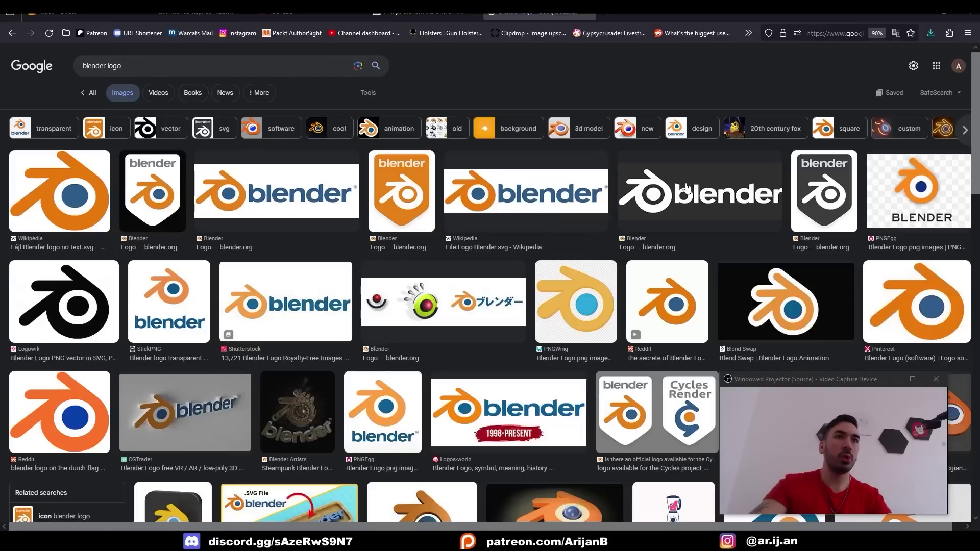
{"action": "left_click", "coordinate": [689, 185]}
{"action": "right_click", "coordinate": [725, 170]}
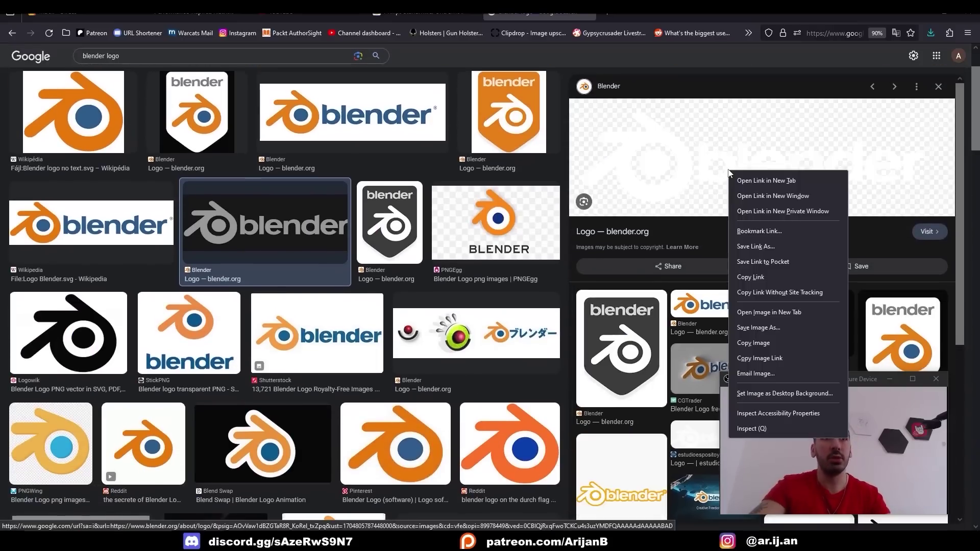
{"action": "left_click", "coordinate": [778, 344]}
Switch to paint.net, create a new 1800 by 550 pixel image and paste the copied Blender logo into it.
{"action": "key", "text": "alt+Tab"}
{"action": "key", "text": "ctrl+n"}
{"action": "left_click", "coordinate": [492, 336]}
{"action": "key", "text": "ctrl+v"}
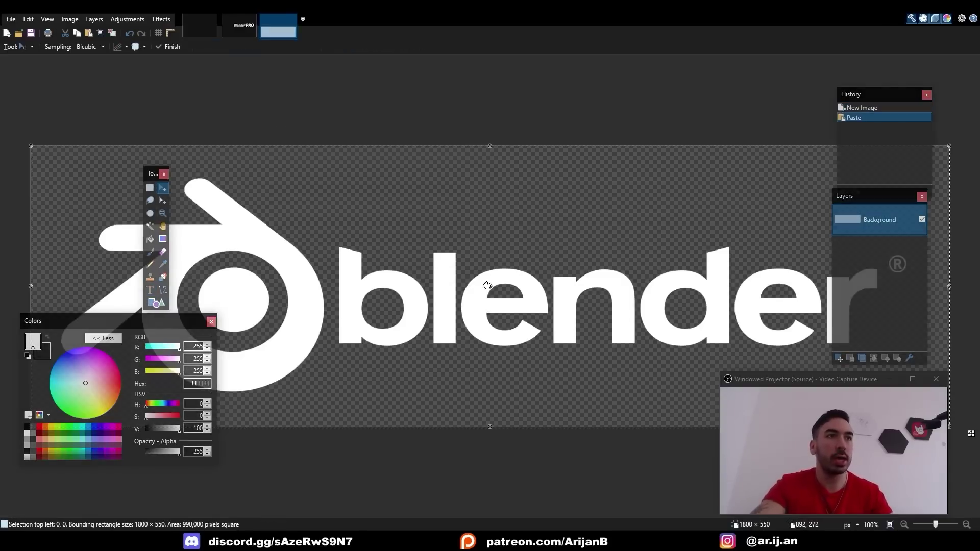
Select only the Blender icon, without the wordmark, using a rectangular selection of about 558 by 512 pixels.
{"action": "left_click", "coordinate": [150, 187]}
{"action": "scroll", "coordinate": [331, 212], "scroll_direction": "down", "scroll_amount": 2, "text": "ctrl"}
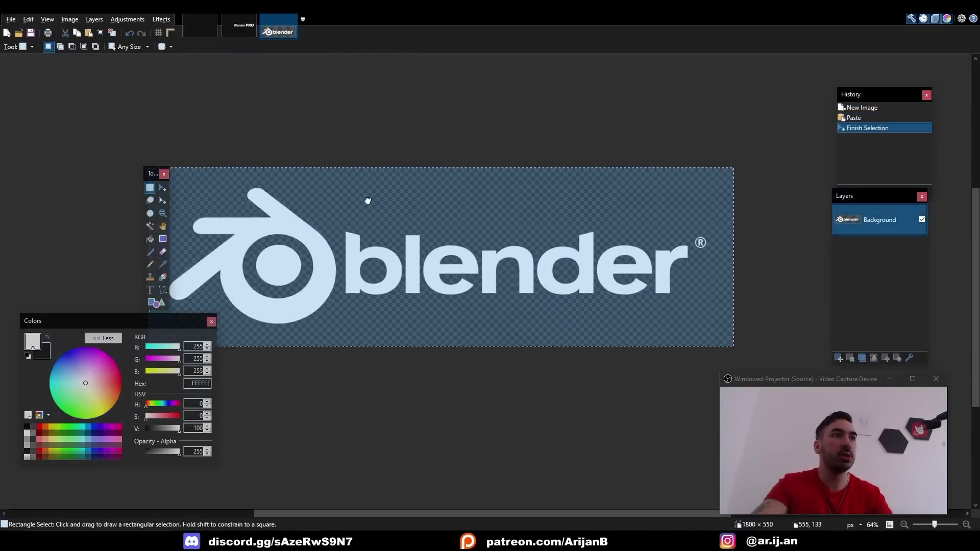
{"action": "left_click_drag", "start_coordinate": [233, 157], "coordinate": [415, 319]}
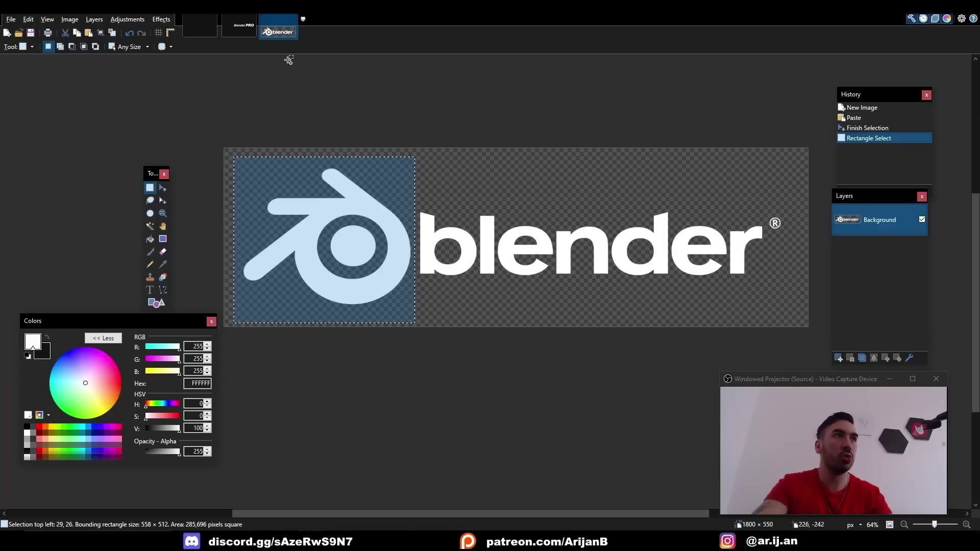
Paste the Blender icon on a new layer in the Blender PRO image, scale it down and position it beside the text.
{"action": "left_click", "coordinate": [244, 26]}
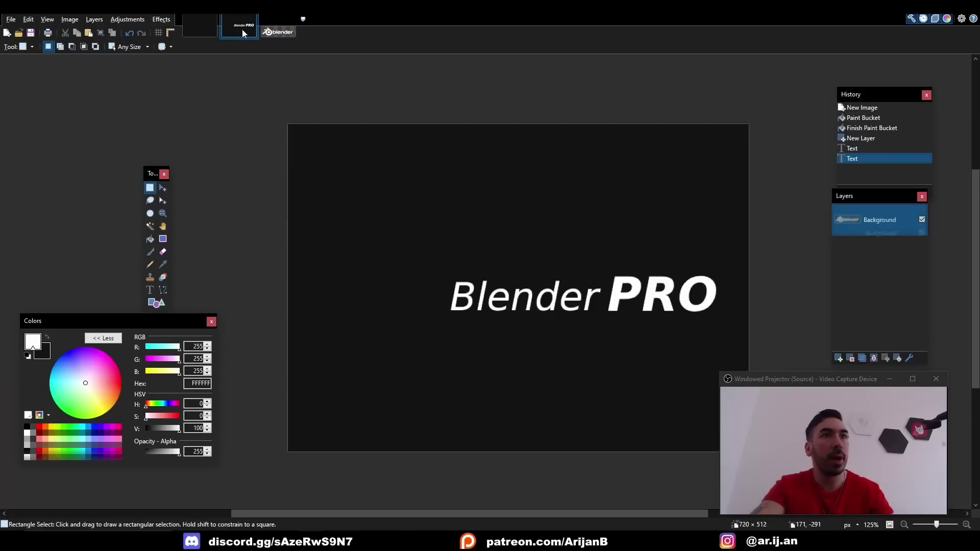
{"action": "left_click", "coordinate": [838, 358]}
{"action": "key", "text": "ctrl+v"}
{"action": "left_click_drag", "start_coordinate": [664, 451], "coordinate": [403, 215]}
{"action": "left_click_drag", "start_coordinate": [386, 156], "coordinate": [415, 280]}
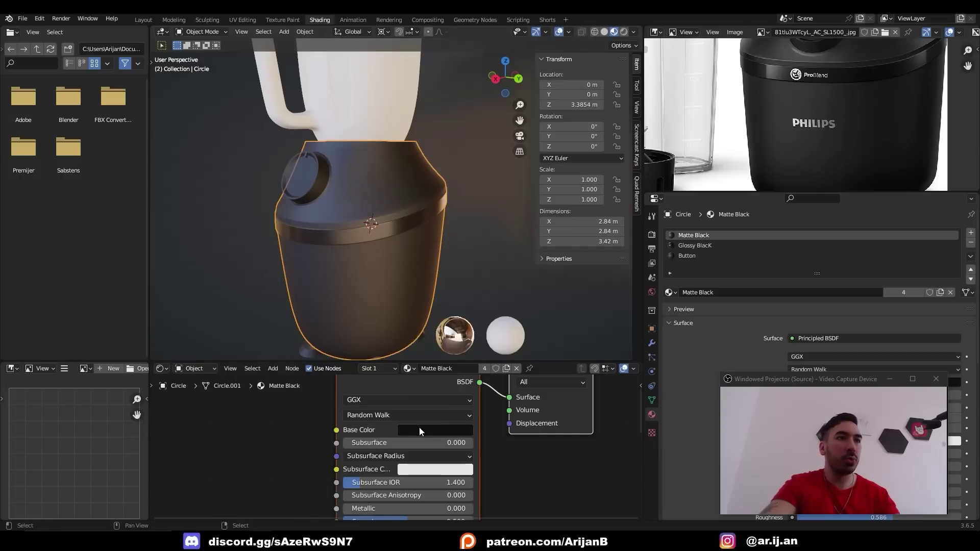
Copy the hex code of the Matte Black base color, switch to paint.net and create a new 720 by 720 pixel image.
{"action": "left_click", "coordinate": [419, 432]}
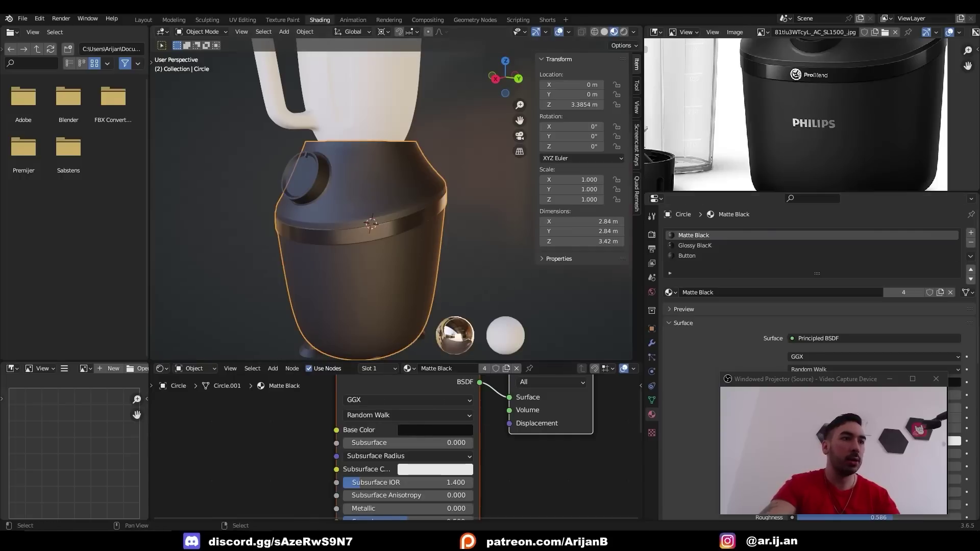
{"action": "key", "text": "alt+Tab"}
{"action": "key", "text": "ctrl+n"}
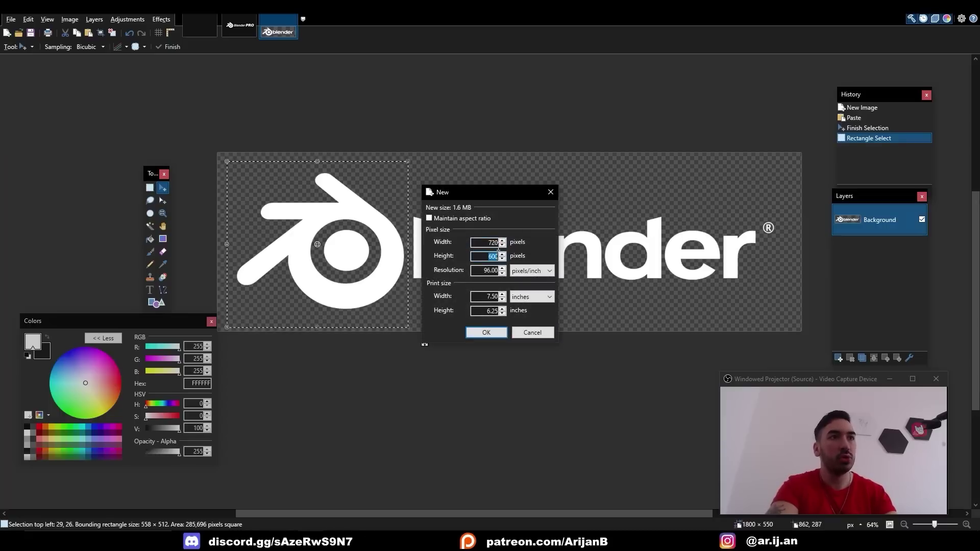
{"action": "key", "text": "BackSpace"}
{"action": "type", "text": "720"}
{"action": "key", "text": "Return"}
Set the primary color to hex 101010 and fill the blank canvas with it.
{"action": "left_click_drag", "start_coordinate": [191, 383], "coordinate": [240, 376]}
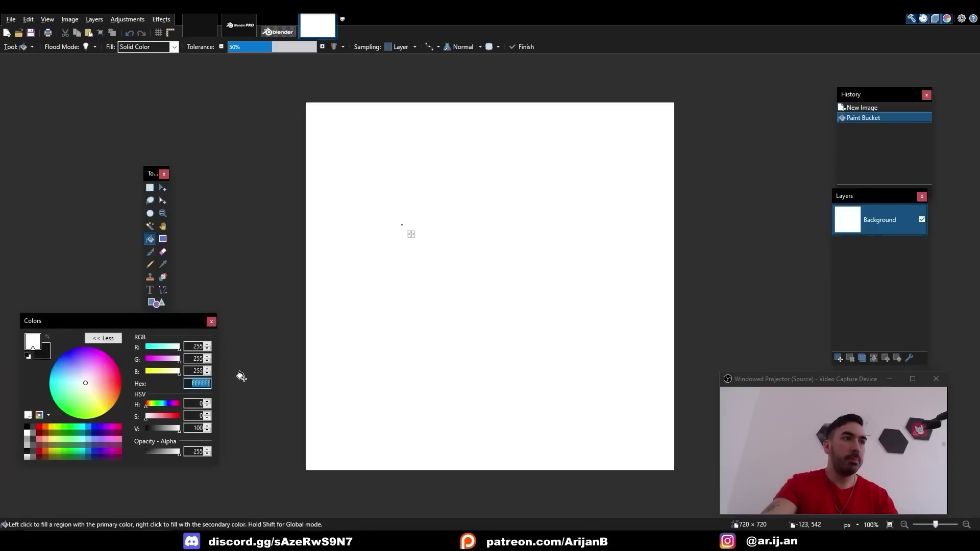
{"action": "key", "text": "ctrl+v"}
{"action": "left_click", "coordinate": [502, 238]}
Add a new layer and write the creator's brand name on it in large white bold italic text.
{"action": "key", "text": "t"}
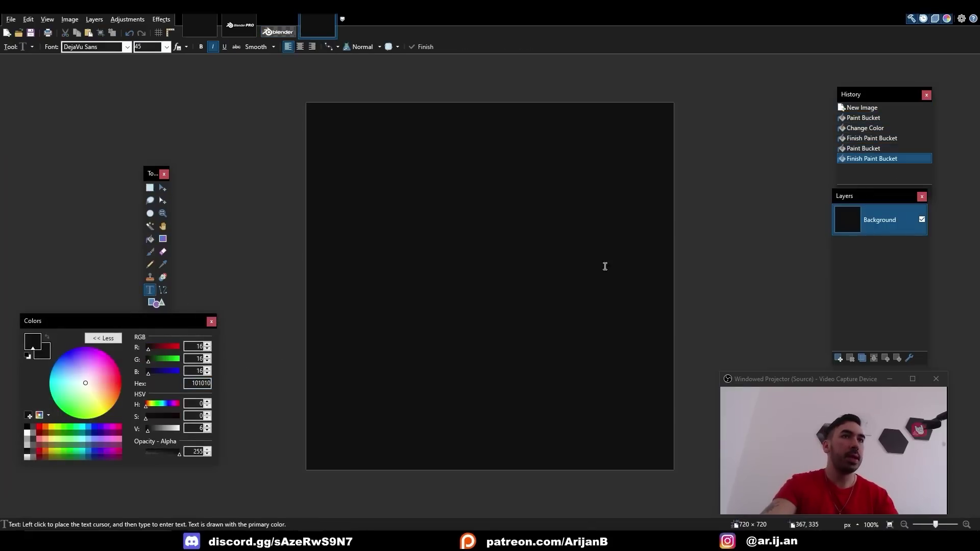
{"action": "left_click", "coordinate": [838, 358]}
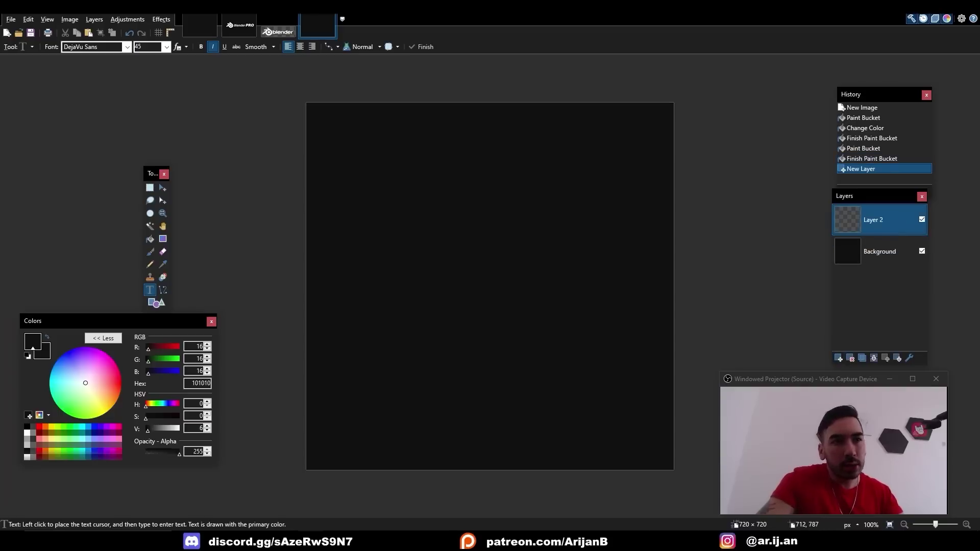
{"action": "left_click", "coordinate": [27, 433]}
{"action": "left_click", "coordinate": [167, 47]}
{"action": "left_click", "coordinate": [143, 216]}
{"action": "left_click", "coordinate": [343, 206]}
{"action": "type", "text": "ARIJANS"}
Check the knob markings on the reference photo and draw a white rounded square about 55 by 55 pixels with brush size 5 and corner size 14.
{"action": "scroll", "coordinate": [809, 91], "scroll_direction": "up", "scroll_amount": 4}
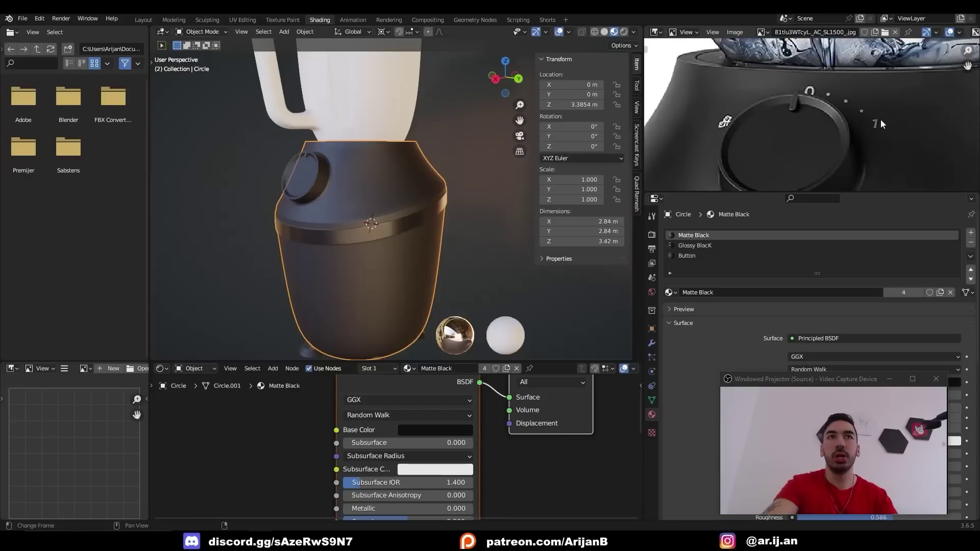
{"action": "scroll", "coordinate": [782, 122], "scroll_direction": "up", "scroll_amount": 2}
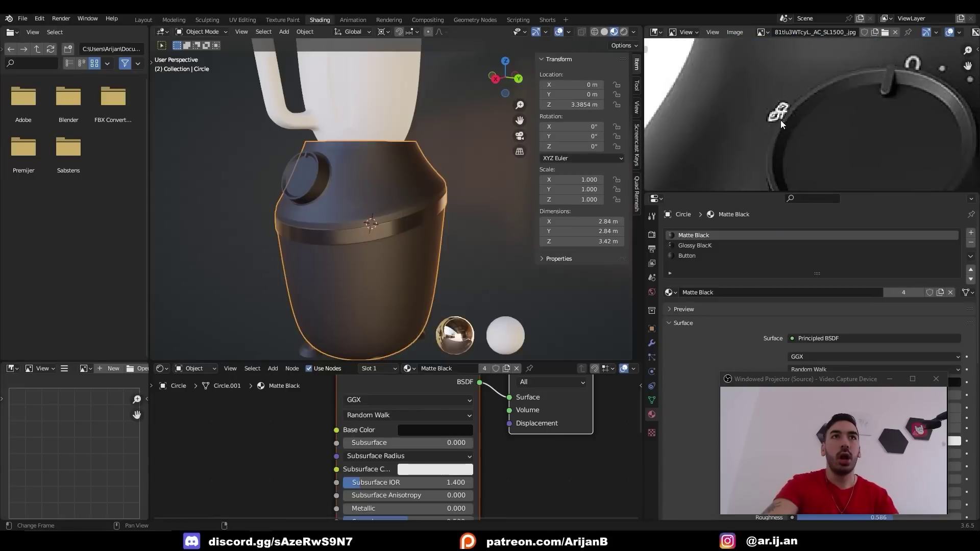
{"action": "scroll", "coordinate": [781, 117], "scroll_direction": "down", "scroll_amount": 1}
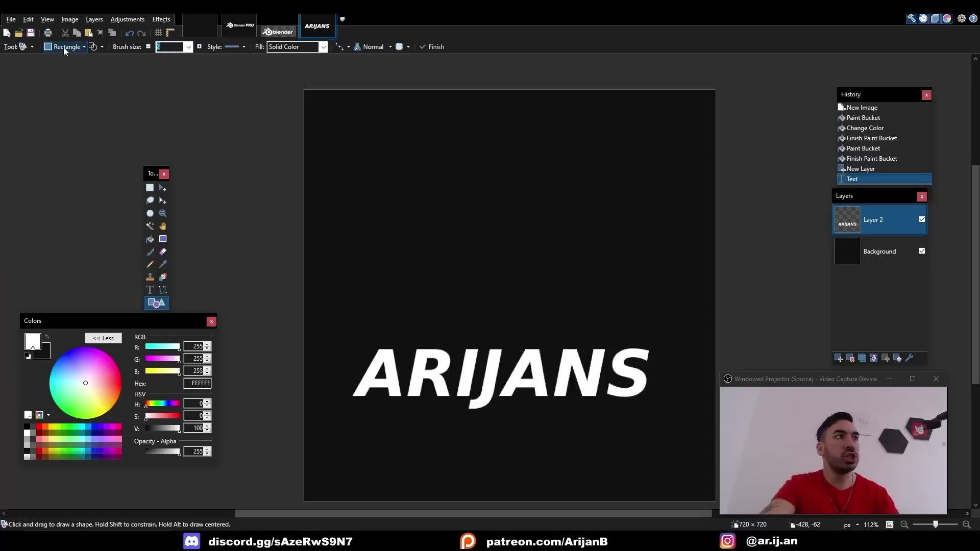
{"action": "left_click", "coordinate": [65, 47]}
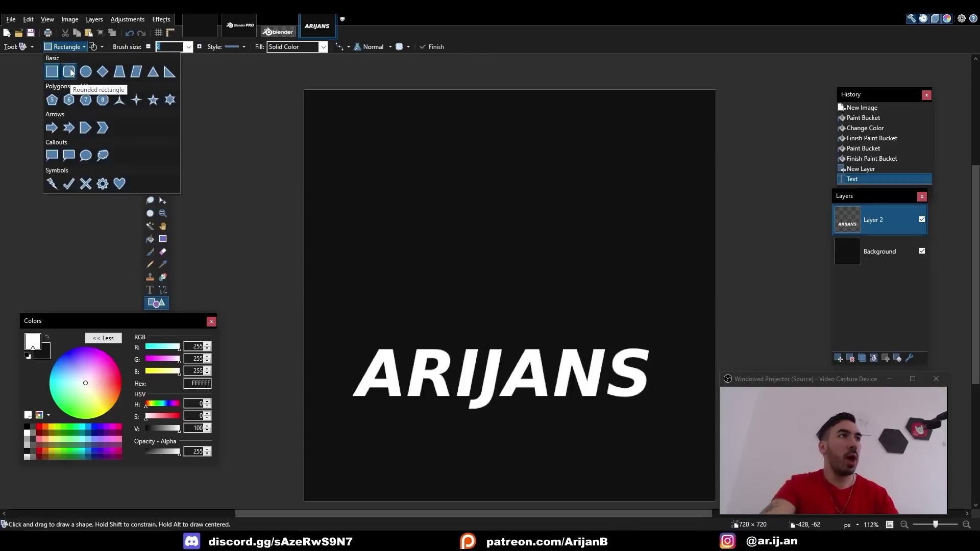
{"action": "left_click", "coordinate": [68, 68]}
{"action": "left_click", "coordinate": [343, 207]}
{"action": "left_click", "coordinate": [224, 47]}
{"action": "left_click", "coordinate": [223, 47]}
{"action": "left_click", "coordinate": [223, 47]}
{"action": "left_click_drag", "start_coordinate": [389, 224], "coordinate": [443, 275], "text": "shift"}
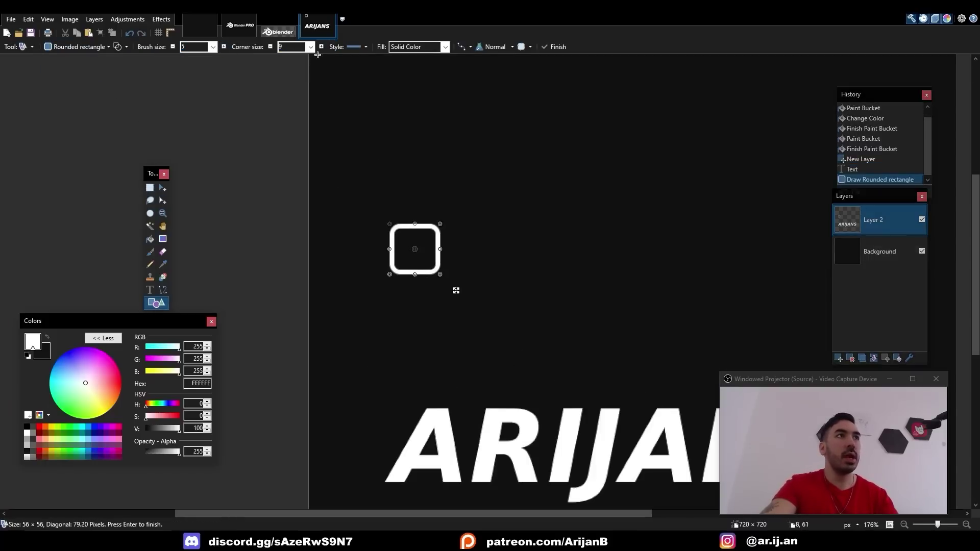
{"action": "left_click", "coordinate": [321, 47], "text": "ctrl"}
{"action": "key", "text": "Return"}
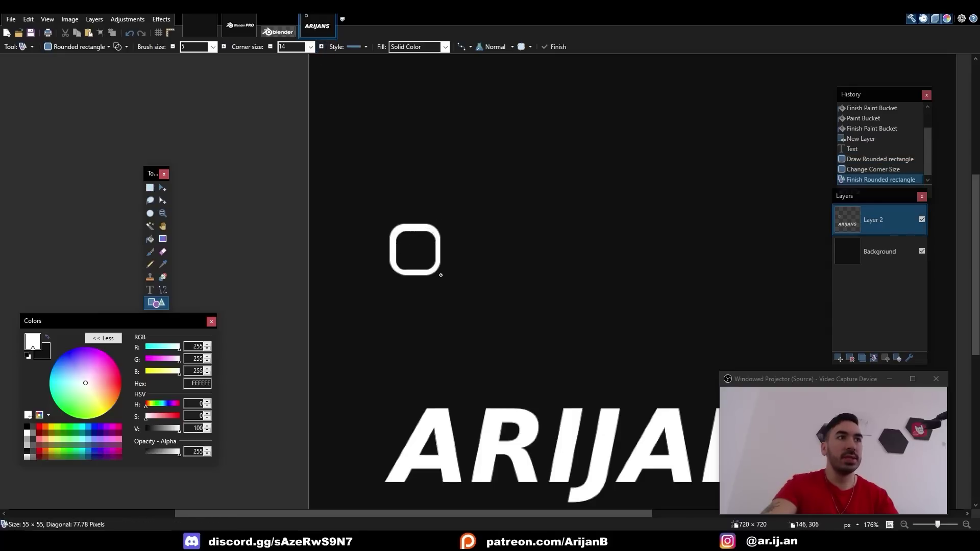
Draw a second rounded square rotated 45 degrees at the first one's upper right and add a short highlight line inside each.
{"action": "mouse_move", "coordinate": [440, 275]}
{"action": "left_mouse_down", "text": "shift"}
{"action": "mouse_move", "coordinate": [481, 255]}
{"action": "mouse_move", "coordinate": [482, 238]}
{"action": "left_mouse_up", "text": "shift"}
{"action": "left_click_drag", "start_coordinate": [476, 164], "coordinate": [498, 188], "text": "shift"}
{"action": "mouse_move", "coordinate": [458, 203]}
{"action": "left_mouse_down"}
{"action": "mouse_move", "coordinate": [454, 194]}
{"action": "mouse_move", "coordinate": [476, 180]}
{"action": "left_mouse_up"}
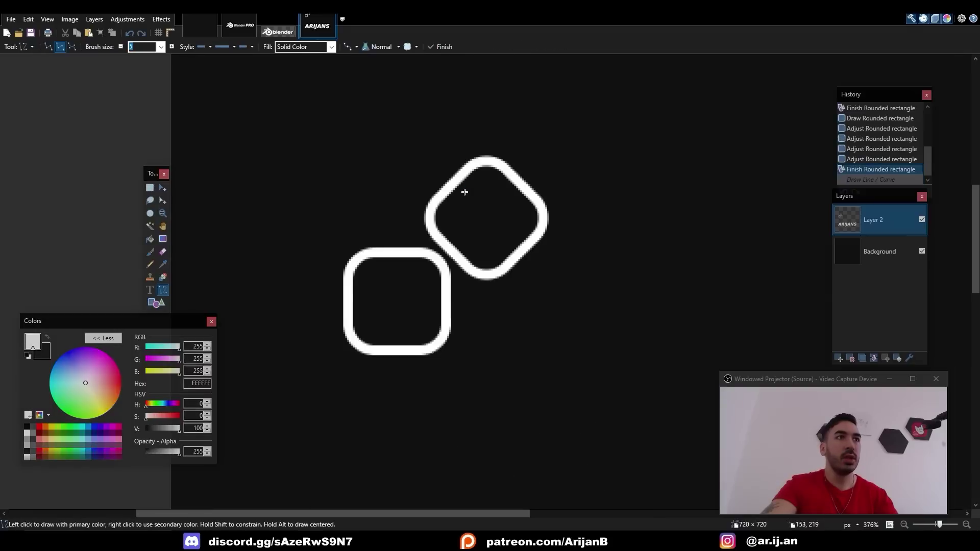
{"action": "left_click", "coordinate": [461, 196]}
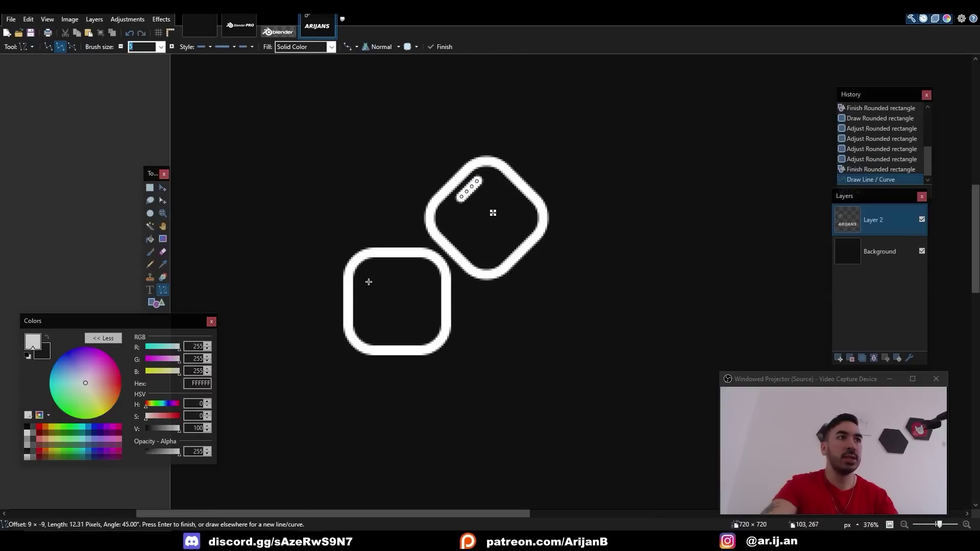
{"action": "left_click_drag", "start_coordinate": [367, 281], "coordinate": [367, 310]}
Write ICE in bold italics at size 32 beside the two ice cubes.
{"action": "scroll", "coordinate": [376, 218], "scroll_direction": "down", "scroll_amount": 2, "text": "ctrl"}
{"action": "key", "text": "t"}
{"action": "left_click", "coordinate": [456, 265]}
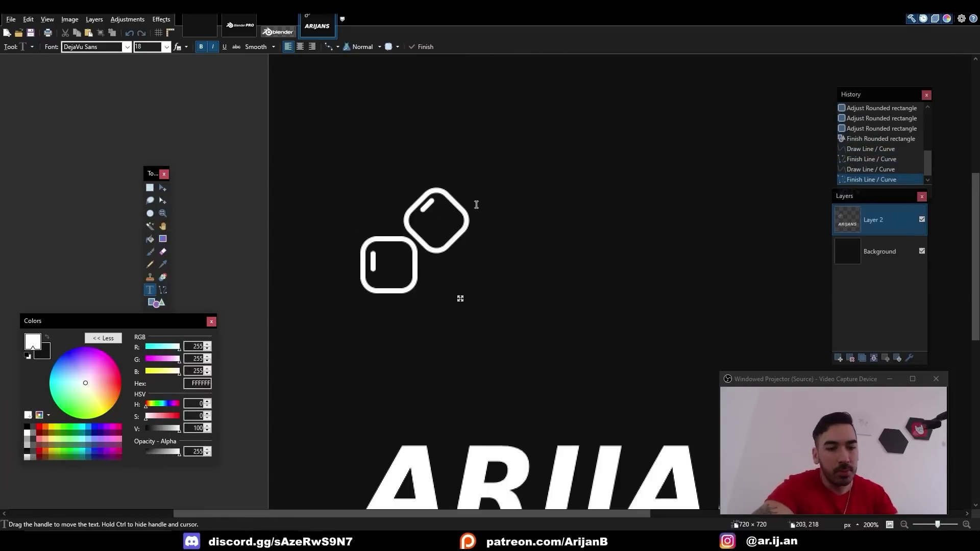
{"action": "type", "text": "ICE"}
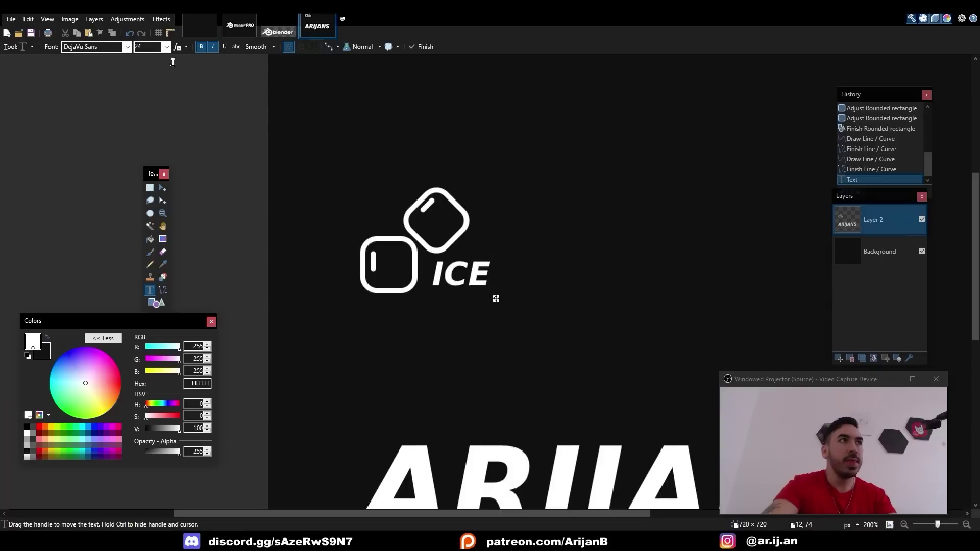
{"action": "type", "text": "32"}
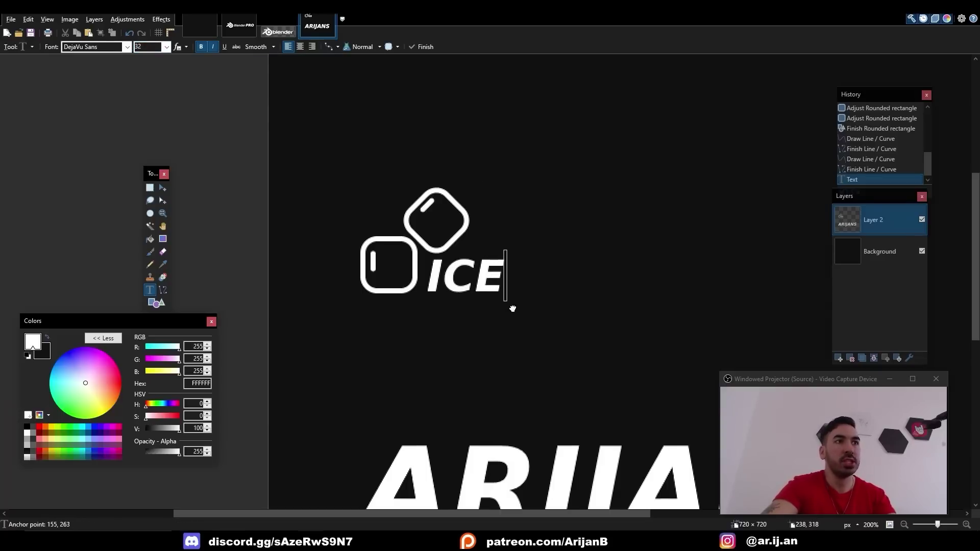
Cut the ice cube symbol with its label, paste it back and reposition it above the brand name's left end.
{"action": "scroll", "coordinate": [547, 280], "scroll_direction": "down", "scroll_amount": 3, "text": "ctrl"}
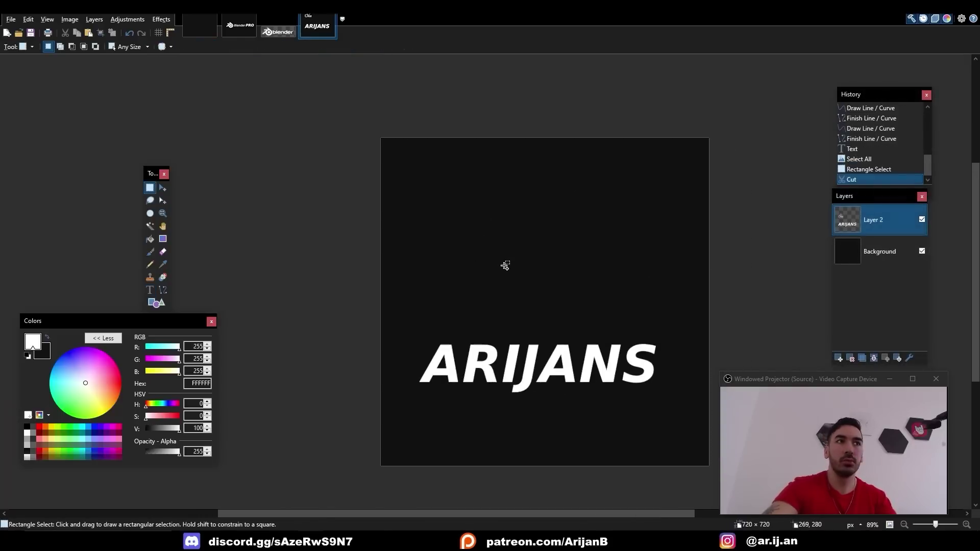
{"action": "key", "text": "ctrl+v"}
{"action": "left_click_drag", "start_coordinate": [492, 264], "coordinate": [478, 260]}
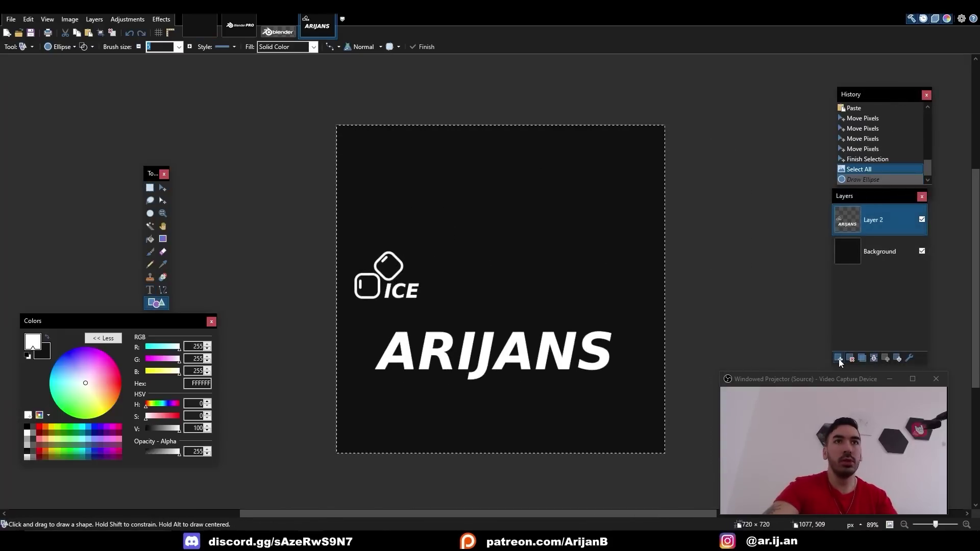
Draw a large white circle on a new layer and move the ice symbol to the circle's upper-left edge on Layer 2.
{"action": "left_click", "coordinate": [839, 358]}
{"action": "mouse_move", "coordinate": [375, 214]}
{"action": "left_mouse_down"}
{"action": "mouse_move", "coordinate": [604, 391]}
{"action": "mouse_move", "coordinate": [602, 440]}
{"action": "left_mouse_up"}
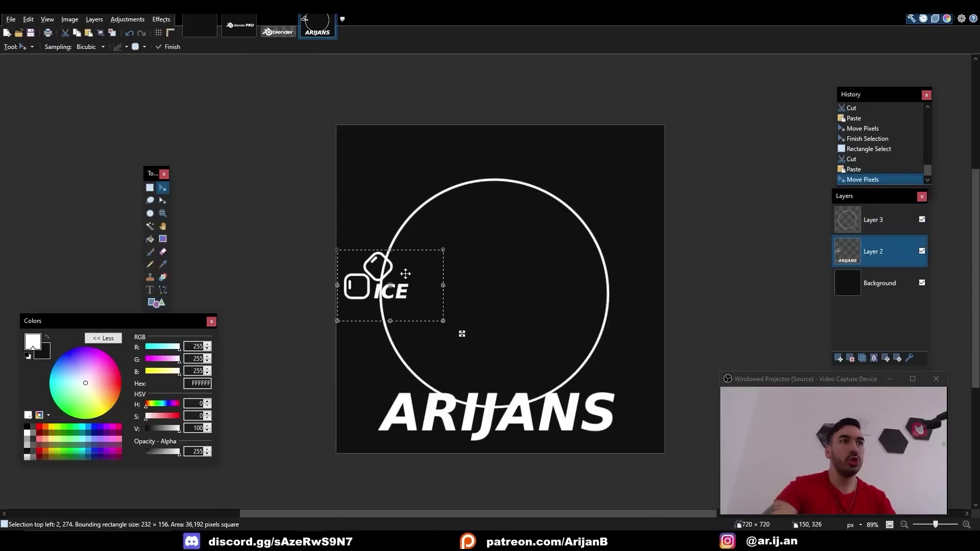
{"action": "left_click_drag", "start_coordinate": [406, 274], "coordinate": [410, 228]}
{"action": "left_click", "coordinate": [149, 188]}
{"action": "key", "text": "ctrl+a"}
{"action": "left_click", "coordinate": [336, 225]}
Write an upright, non-bold 0 above the circle and a 1 at its upper right in DejaVu Sans size 45.
{"action": "left_click", "coordinate": [150, 290]}
{"action": "left_click", "coordinate": [485, 148]}
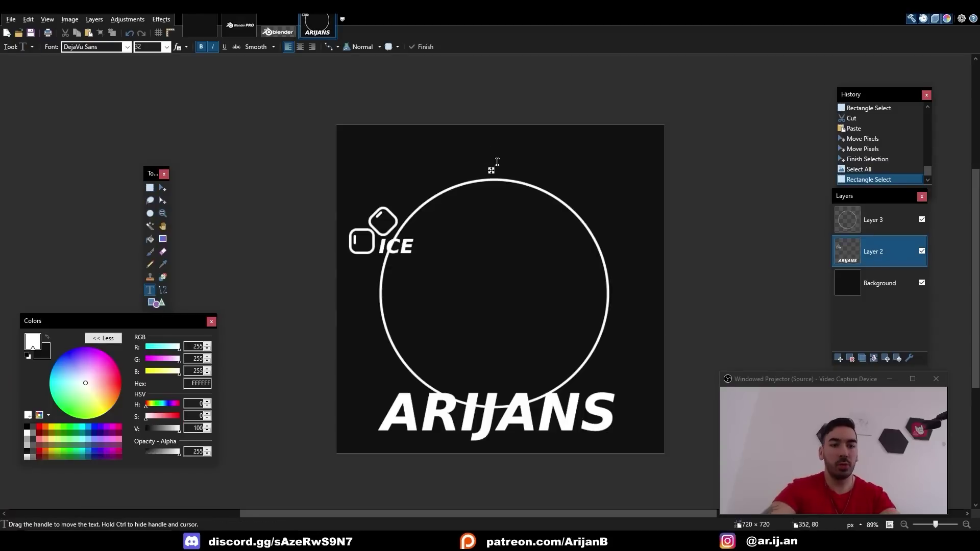
{"action": "type", "text": "0"}
{"action": "key", "text": "ctrl+b"}
{"action": "key", "text": "ctrl+i"}
{"action": "left_click", "coordinate": [632, 229]}
{"action": "type", "text": "1"}
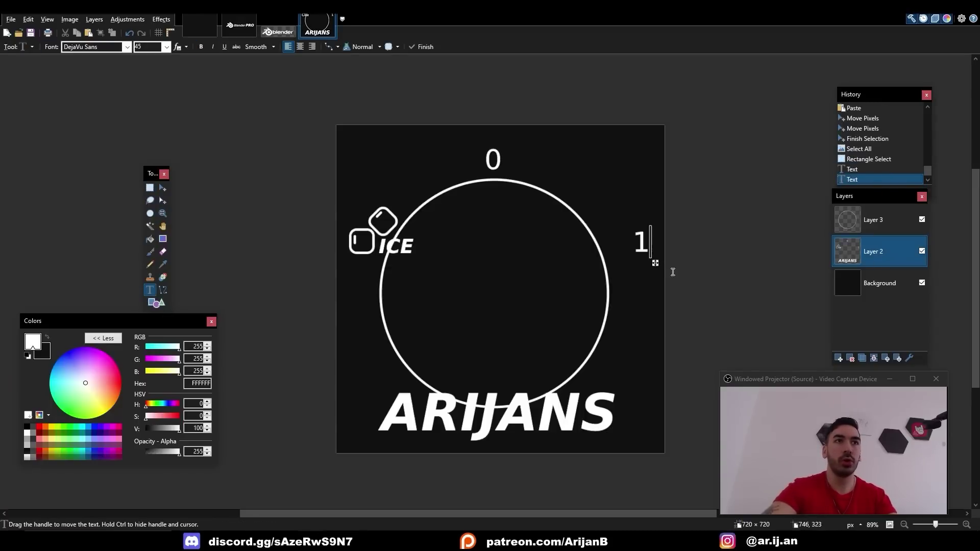
Try painting a row of dots between the 0 and the 1 with the size 6 brush.
{"action": "left_click", "coordinate": [149, 252]}
{"action": "left_click", "coordinate": [536, 168]}
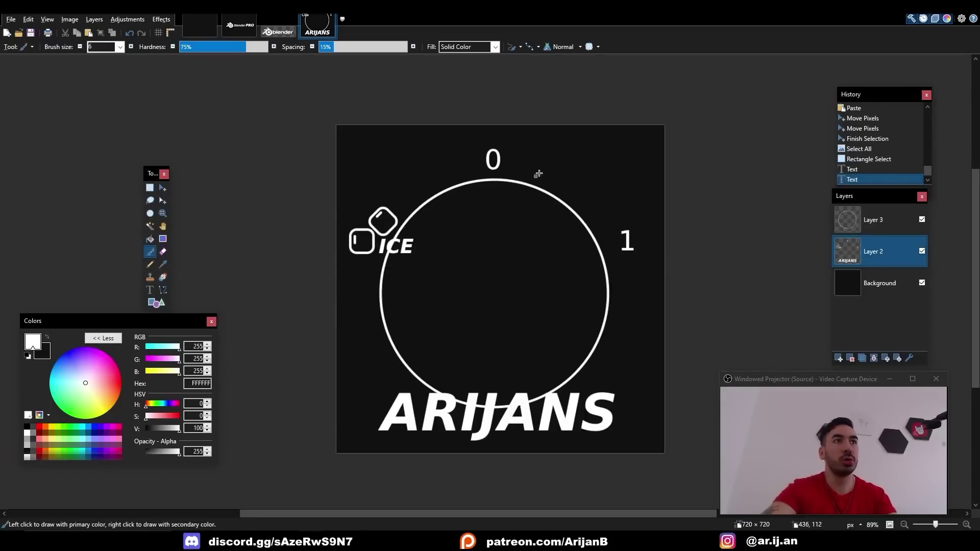
{"action": "scroll", "coordinate": [536, 167], "scroll_direction": "up", "scroll_amount": 2, "text": "ctrl"}
{"action": "left_click", "coordinate": [588, 189]}
{"action": "left_click", "coordinate": [615, 216]}
{"action": "key", "text": "ctrl+z"}
Clear the trial dots and paint larger ones from the 0 towards the 1 with brush size 11 and 99% hardness.
{"action": "left_click", "coordinate": [130, 47], "text": "ctrl"}
{"action": "left_click_drag", "start_coordinate": [247, 51], "coordinate": [267, 51]}
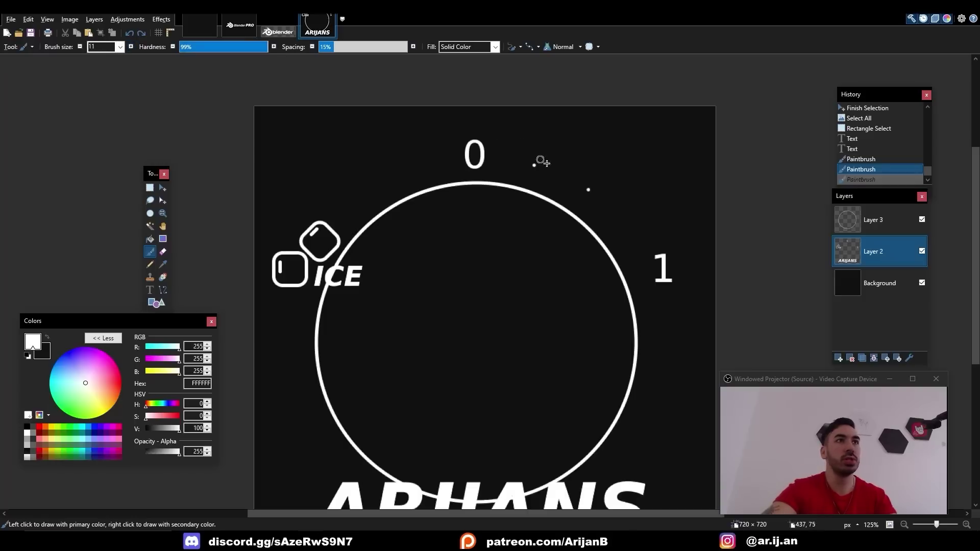
{"action": "key", "text": "ctrl+z"}
{"action": "key", "text": "ctrl+z"}
{"action": "middle_click_drag", "start_coordinate": [577, 183], "coordinate": [589, 203]}
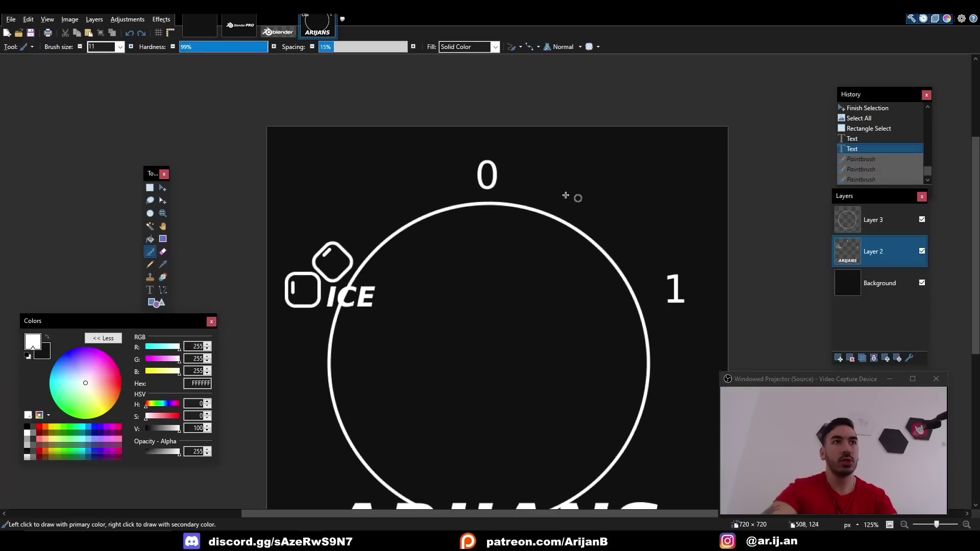
{"action": "left_click", "coordinate": [537, 182]}
{"action": "left_click", "coordinate": [596, 206]}
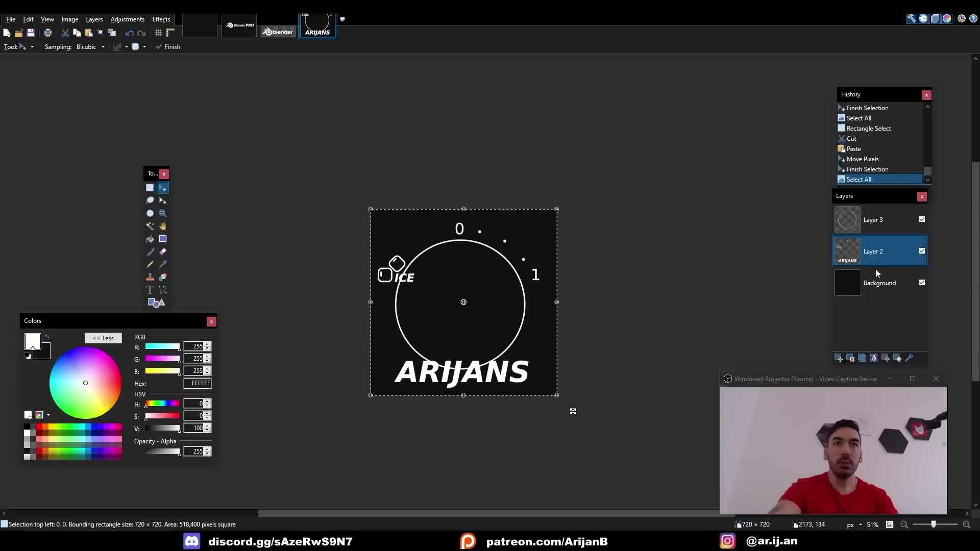
Delete the guide circle's layer and flatten the knob-marking image.
{"action": "left_click", "coordinate": [873, 220]}
{"action": "key", "text": "ctrl+shift+Delete"}
{"action": "key", "text": "ctrl+shift+f"}
{"action": "key", "text": "ctrl+z"}
{"action": "key", "text": "ctrl+y"}
Save the flattened knob-marking image as Icons.png in the References\Blender folder.
{"action": "key", "text": "ctrl+s"}
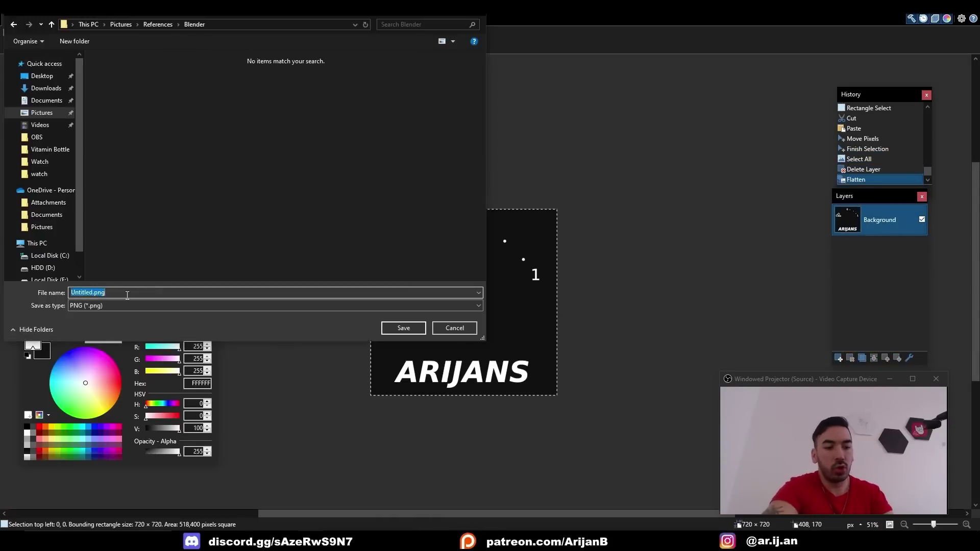
{"action": "key", "text": "BackSpace"}
{"action": "key", "text": "Return"}
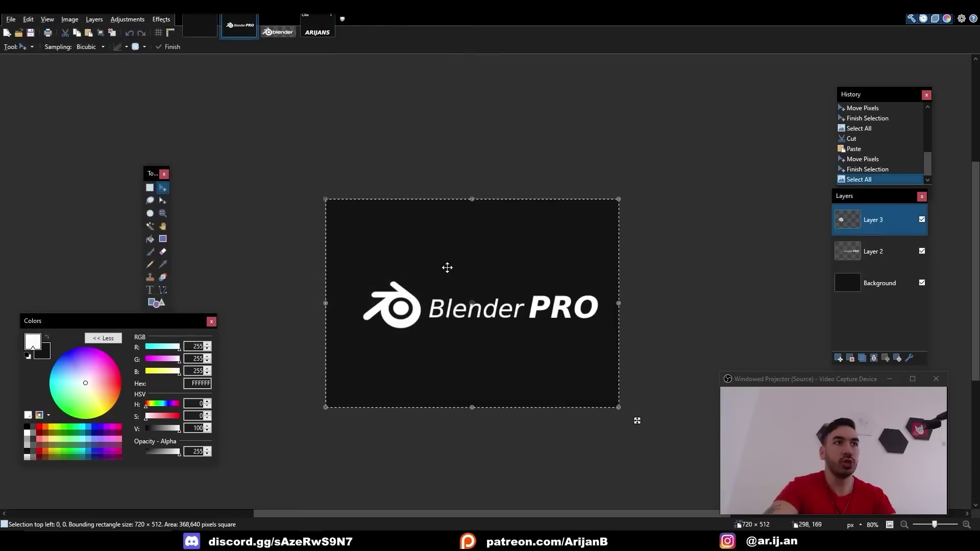
Flatten the Blender PRO logo image and save it as Logo.png in the same folder.
{"action": "key", "text": "ctrl+shift+f"}
{"action": "key", "text": "ctrl+s"}
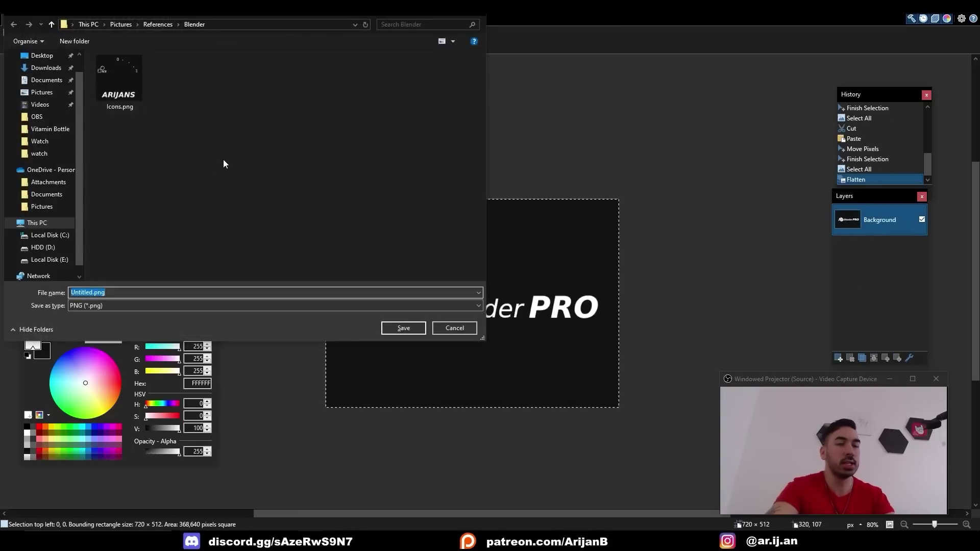
{"action": "type", "text": "Lo"}
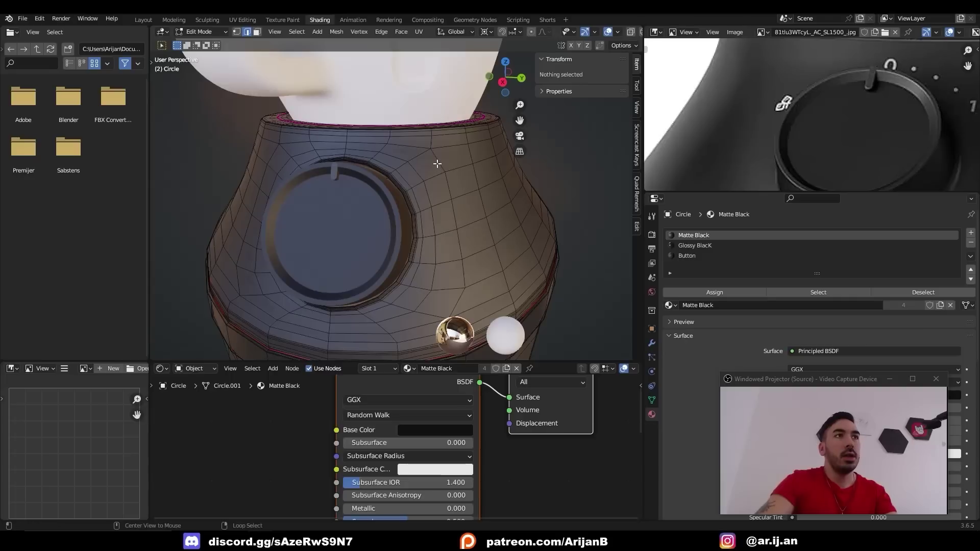
Mark the edge loop surrounding the knob on the base's upper body as a UV seam in Blender.
{"action": "left_click", "coordinate": [438, 161], "text": "alt"}
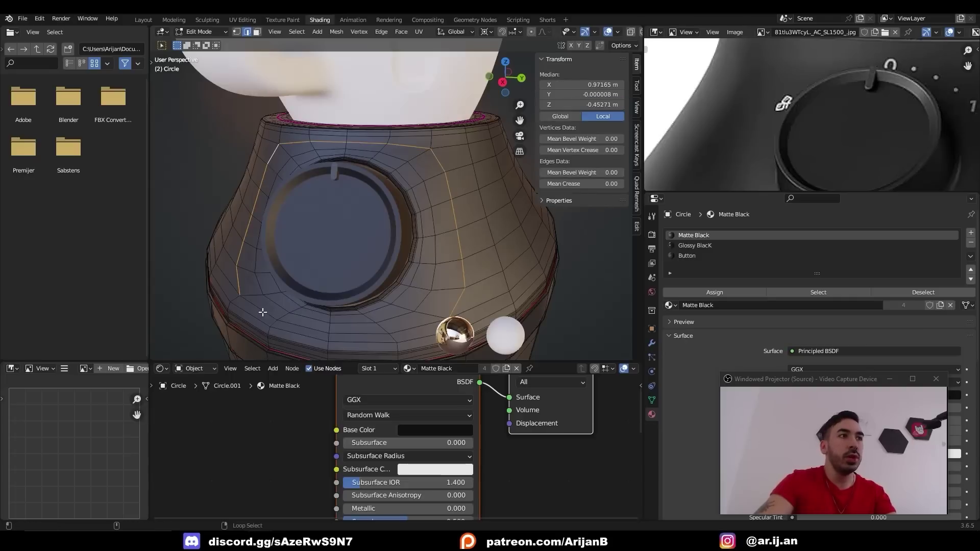
{"action": "scroll", "coordinate": [357, 186], "scroll_direction": "down", "scroll_amount": 2}
{"action": "middle_click_drag", "start_coordinate": [416, 173], "coordinate": [431, 206]}
{"action": "scroll", "coordinate": [438, 177], "scroll_direction": "down", "scroll_amount": 2}
{"action": "key", "text": "ctrl+e"}
{"action": "left_click", "coordinate": [432, 206]}
{"action": "key", "text": "ctrl+e"}
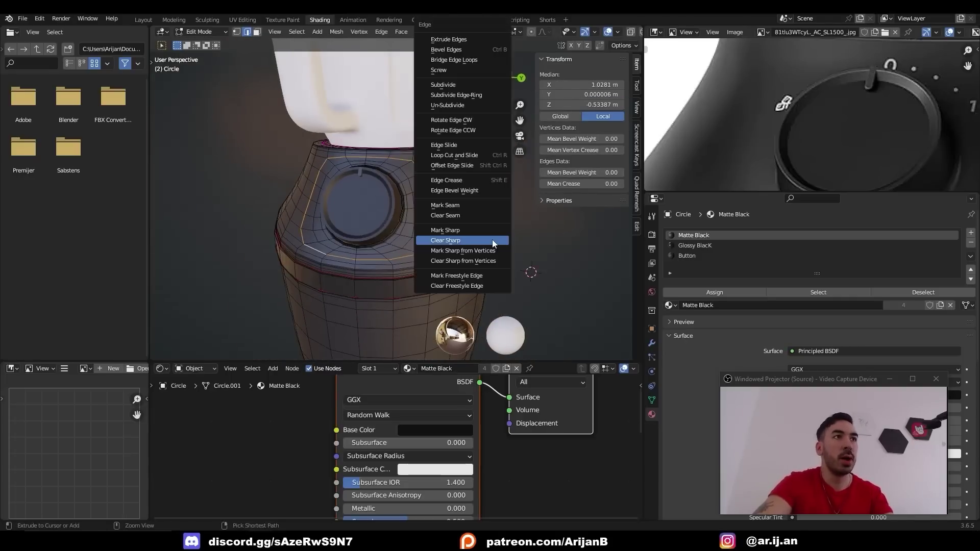
{"action": "left_click", "coordinate": [465, 204]}
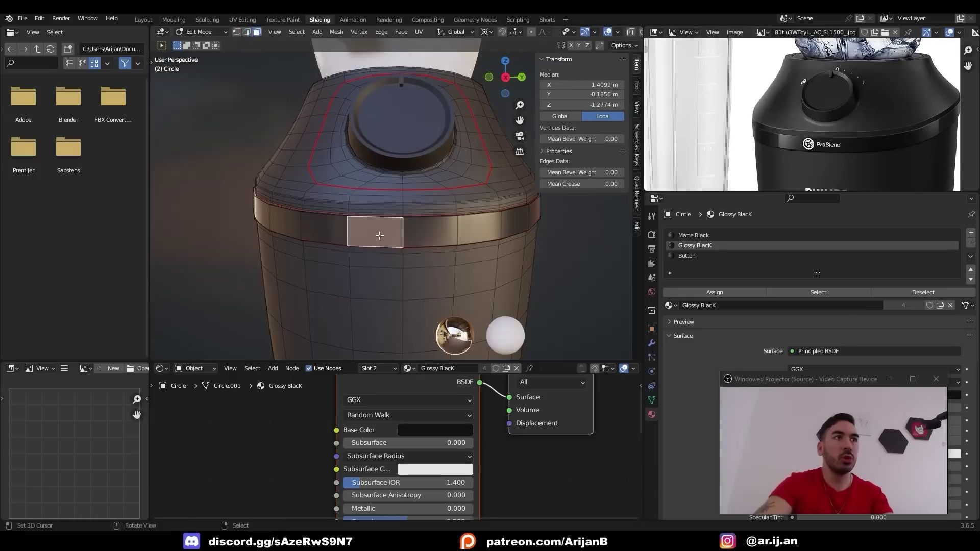
Mark a seam around the two front faces of the glossy band below the knob.
{"action": "scroll", "coordinate": [448, 256], "scroll_direction": "up", "scroll_amount": 3}
{"action": "key", "text": "2"}
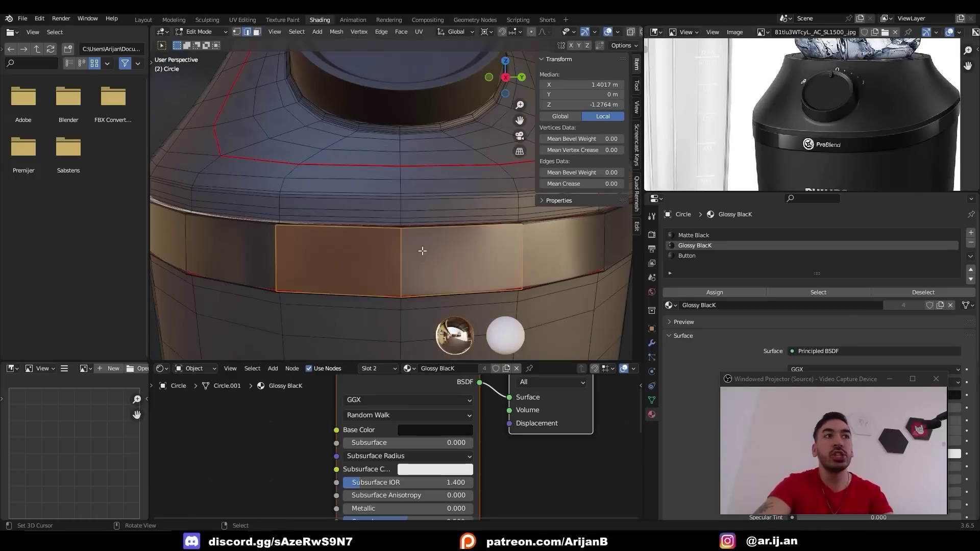
{"action": "scroll", "coordinate": [399, 251], "scroll_direction": "down", "scroll_amount": 4}
{"action": "key", "text": "ctrl+e"}
{"action": "left_click", "coordinate": [408, 258]}
{"action": "scroll", "coordinate": [401, 247], "scroll_direction": "down", "scroll_amount": 3}
{"action": "key", "text": "alt+a"}
{"action": "middle_click_drag", "start_coordinate": [431, 245], "coordinate": [424, 230]}
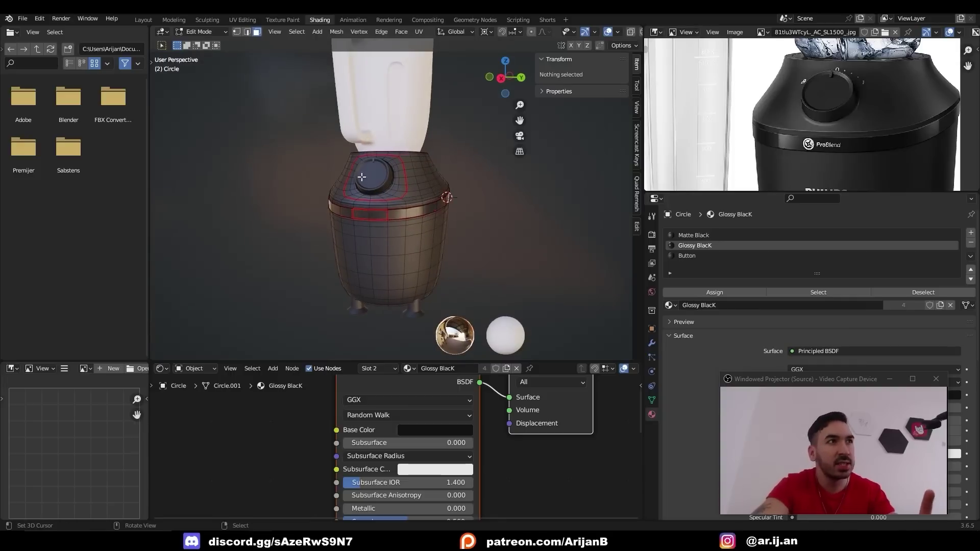
Select the entire base mesh and unwrap it along the marked seams.
{"action": "scroll", "coordinate": [367, 179], "scroll_direction": "up", "scroll_amount": 4}
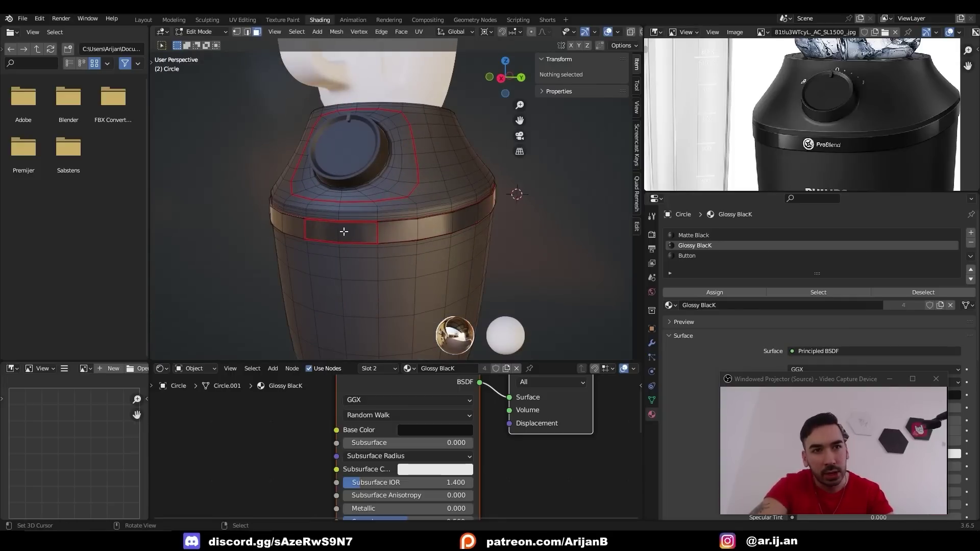
{"action": "key", "text": "a"}
{"action": "key", "text": "u"}
{"action": "left_click", "coordinate": [480, 231]}
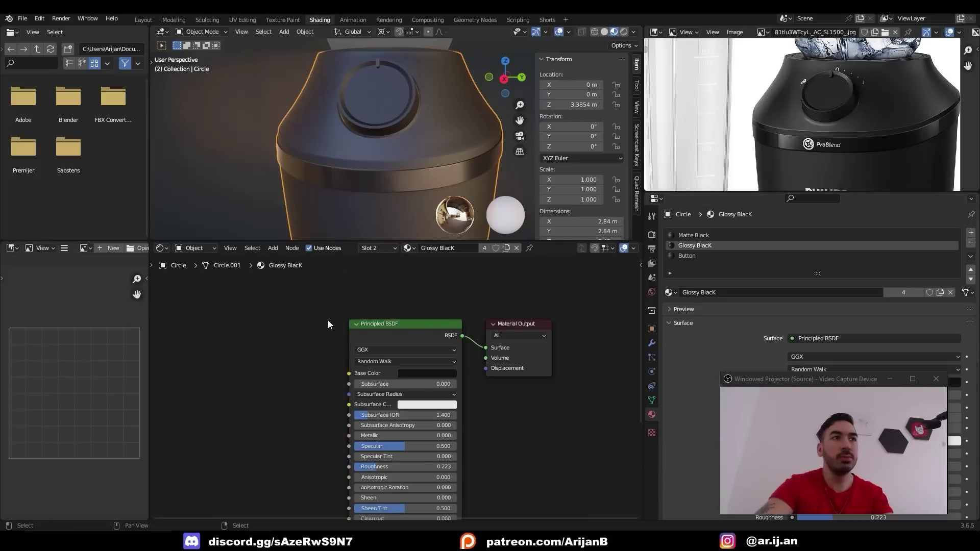
Add an Image Texture node to the Glossy BlacK material and load Logo.png into it.
{"action": "key", "text": "shift+a"}
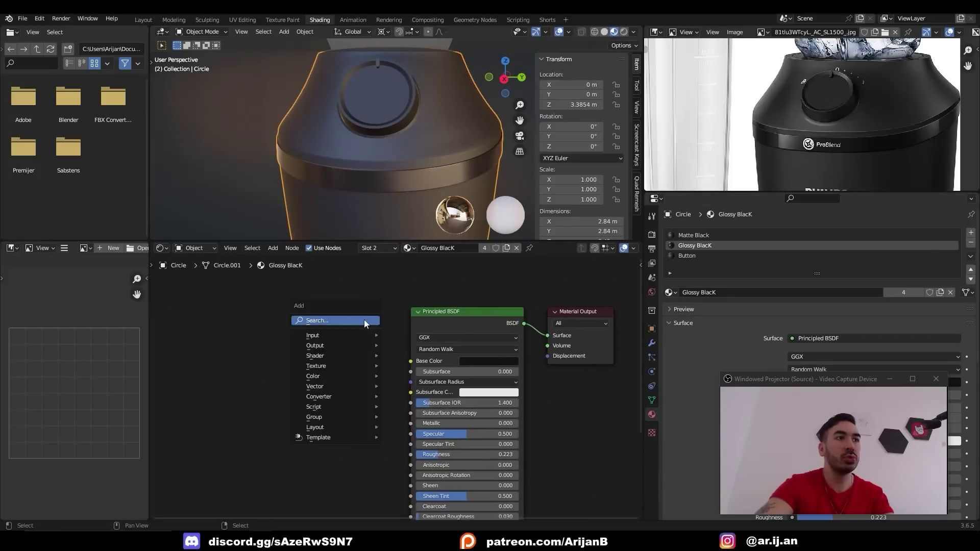
{"action": "left_click", "coordinate": [366, 320]}
{"action": "left_click", "coordinate": [375, 339]}
{"action": "left_click", "coordinate": [247, 371]}
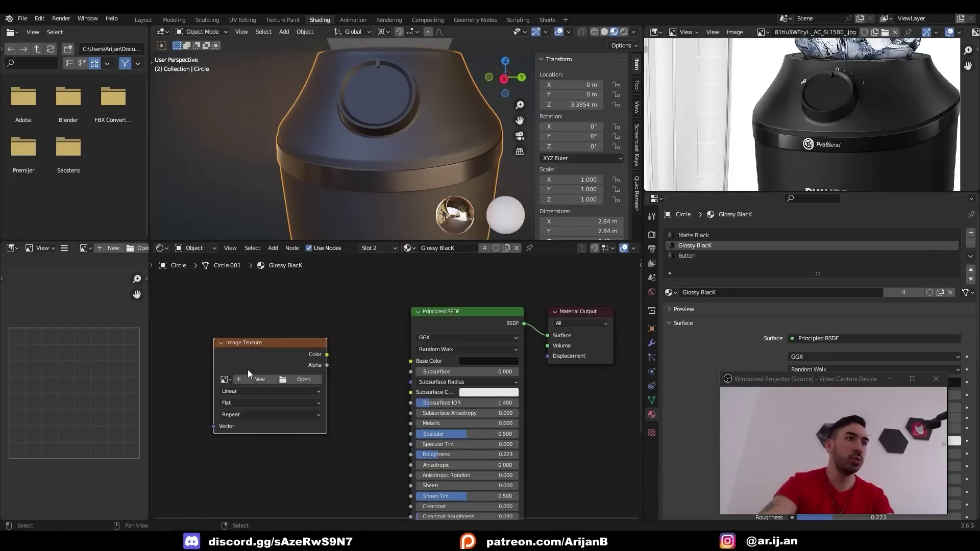
{"action": "scroll", "coordinate": [247, 371], "scroll_direction": "up", "scroll_amount": 5}
{"action": "middle_click_drag", "start_coordinate": [247, 371], "coordinate": [426, 335]}
{"action": "left_click", "coordinate": [443, 337]}
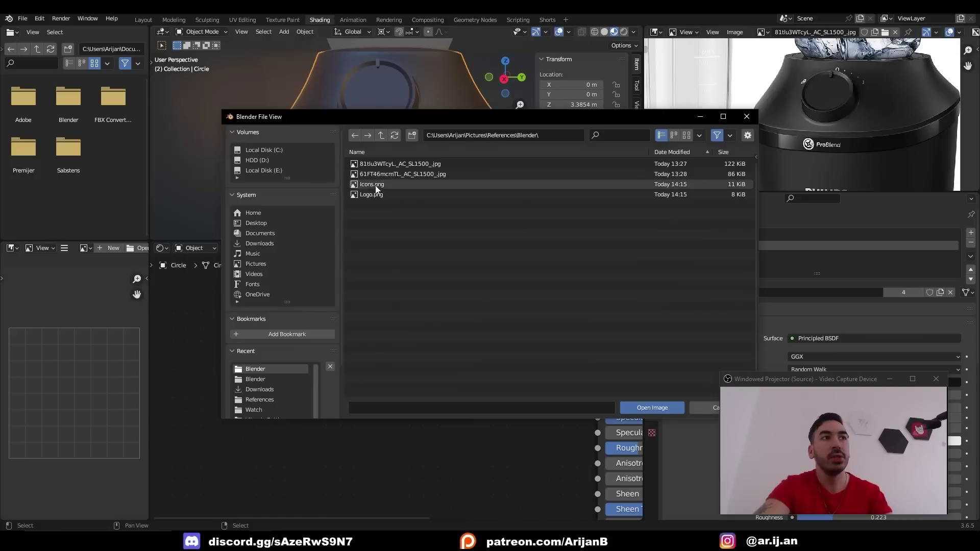
{"action": "double_click", "coordinate": [372, 195]}
Connect the Logo.png texture's Color output to the Base Color of the Glossy BlacK shader.
{"action": "middle_click_drag", "start_coordinate": [424, 425], "coordinate": [328, 434]}
{"action": "left_click_drag", "start_coordinate": [378, 308], "coordinate": [504, 323]}
{"action": "middle_click_drag", "start_coordinate": [420, 182], "coordinate": [393, 181]}
{"action": "scroll", "coordinate": [393, 182], "scroll_direction": "down", "scroll_amount": 4}
{"action": "left_click_drag", "start_coordinate": [339, 301], "coordinate": [358, 306]}
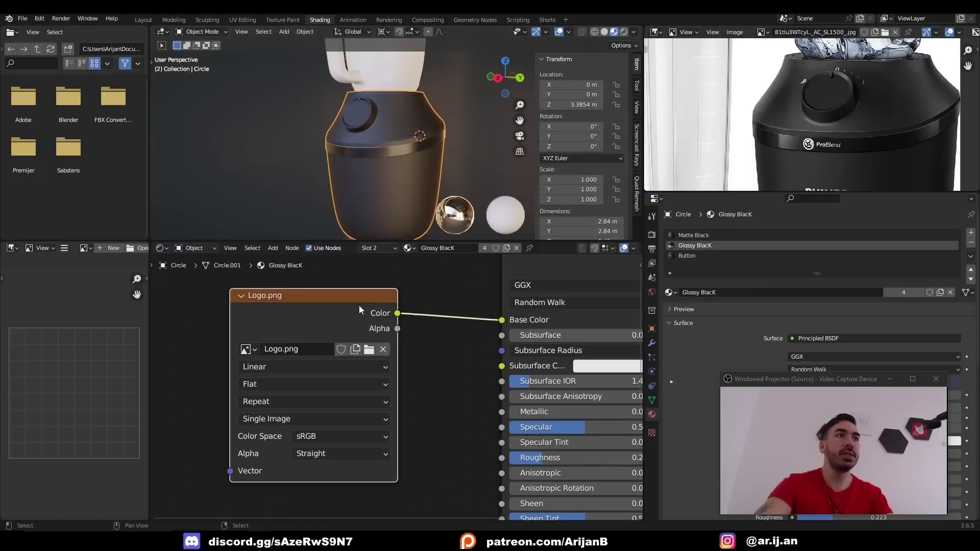
{"action": "middle_click_drag", "start_coordinate": [427, 138], "coordinate": [570, 179]}
{"action": "middle_click_drag", "start_coordinate": [449, 153], "coordinate": [408, 132]}
Shrink all of the base's UVs and move them onto the plain black area below the logo text.
{"action": "left_click", "coordinate": [246, 19]}
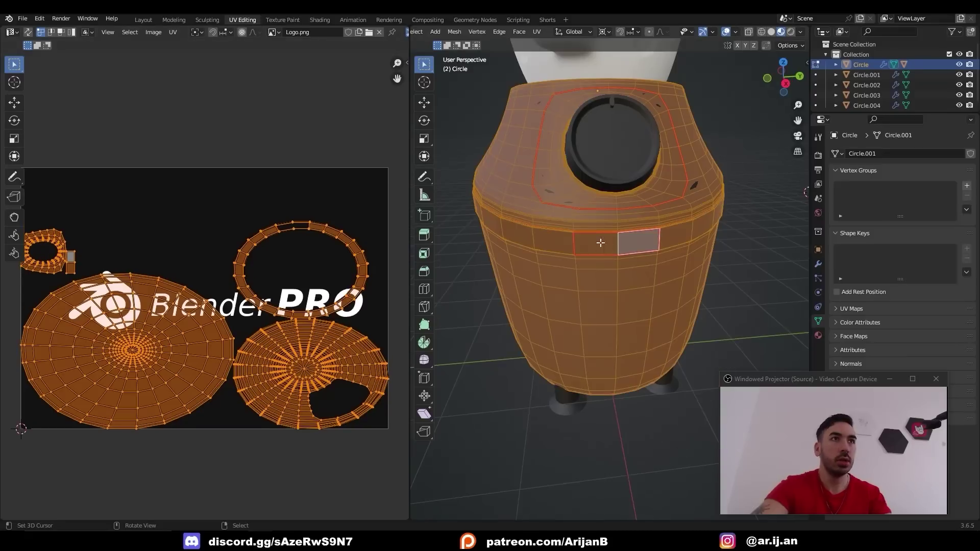
{"action": "key", "text": "alt+a"}
{"action": "key", "text": "a"}
{"action": "scroll", "coordinate": [317, 357], "scroll_direction": "down", "scroll_amount": 2}
{"action": "key", "text": "s"}
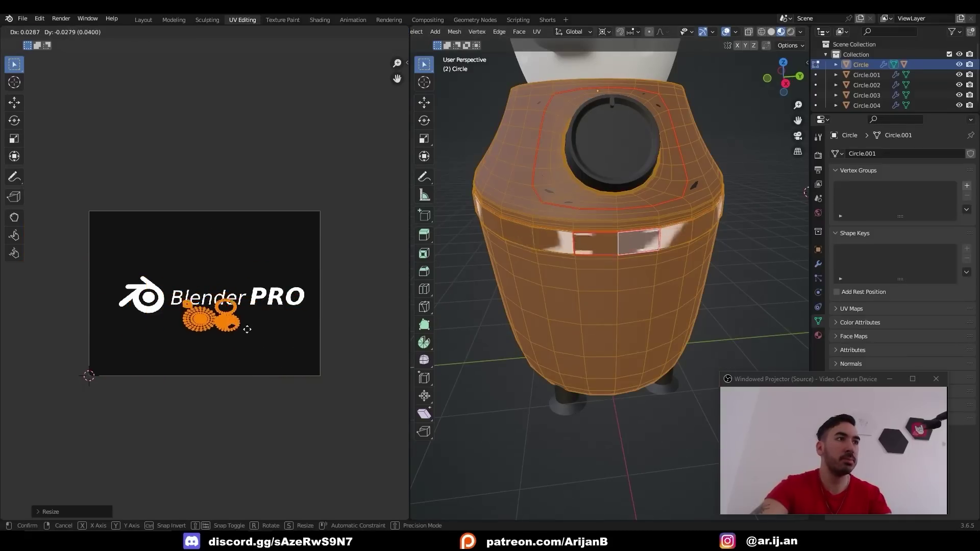
{"action": "left_click", "coordinate": [313, 366]}
{"action": "scroll", "coordinate": [290, 357], "scroll_direction": "up", "scroll_amount": 3}
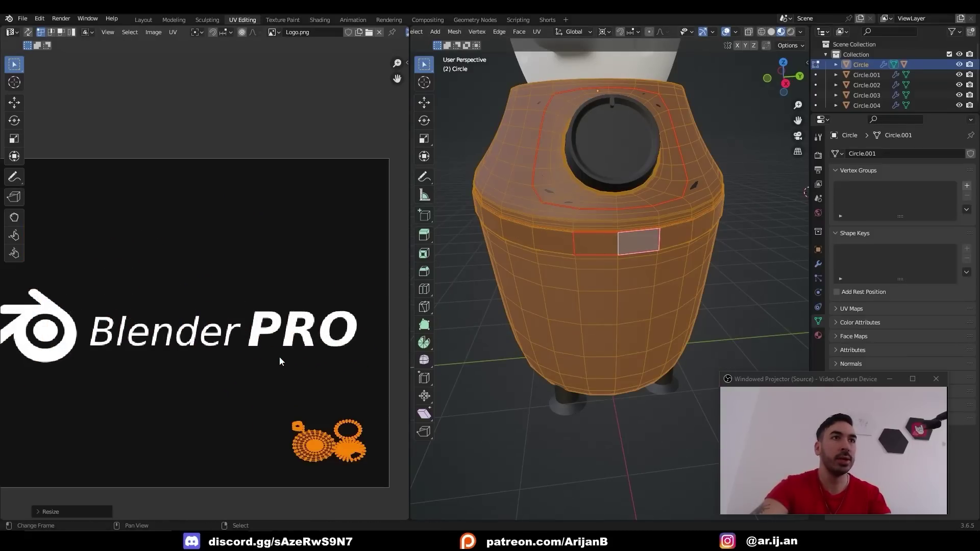
Select the two seamed front band faces and enlarge, move and rotate their UVs onto the Blender PRO text.
{"action": "left_click", "coordinate": [605, 246]}
{"action": "key", "text": "s"}
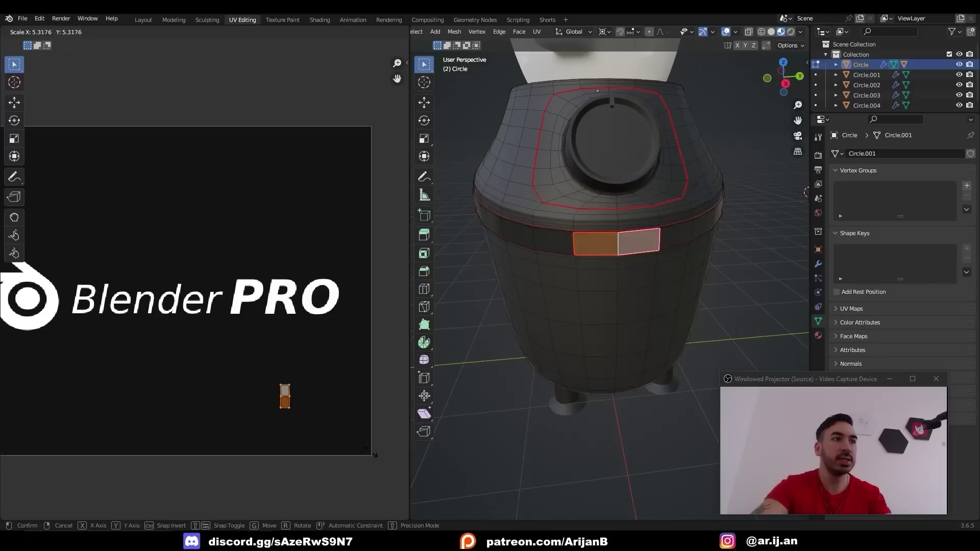
{"action": "left_click", "coordinate": [322, 399]}
{"action": "key", "text": "g"}
{"action": "left_click", "coordinate": [245, 328]}
{"action": "key", "text": "r"}
{"action": "key", "text": "Return"}
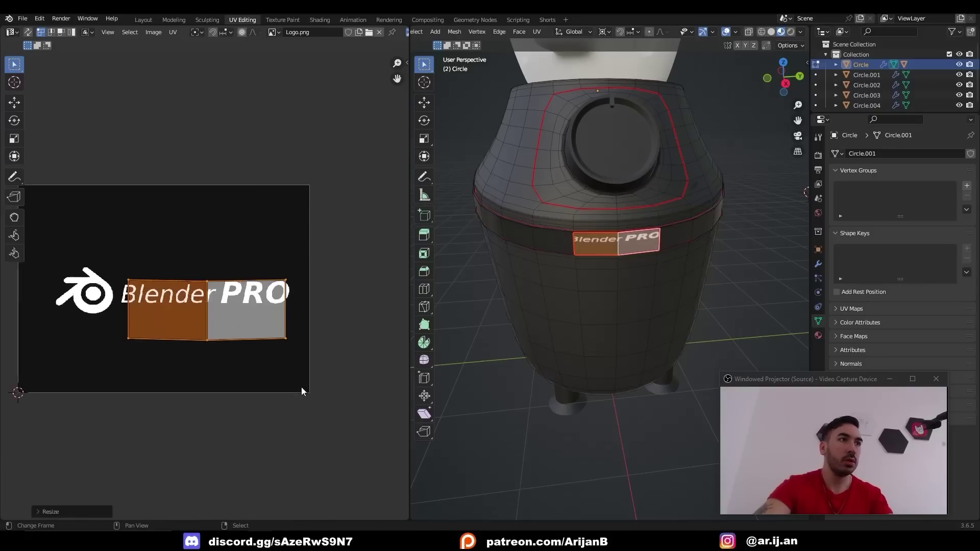
Scale and reposition the two faces' UVs so they frame the whole Blender PRO logo.
{"action": "scroll", "coordinate": [301, 389], "scroll_direction": "down", "scroll_amount": 1}
{"action": "key", "text": "s"}
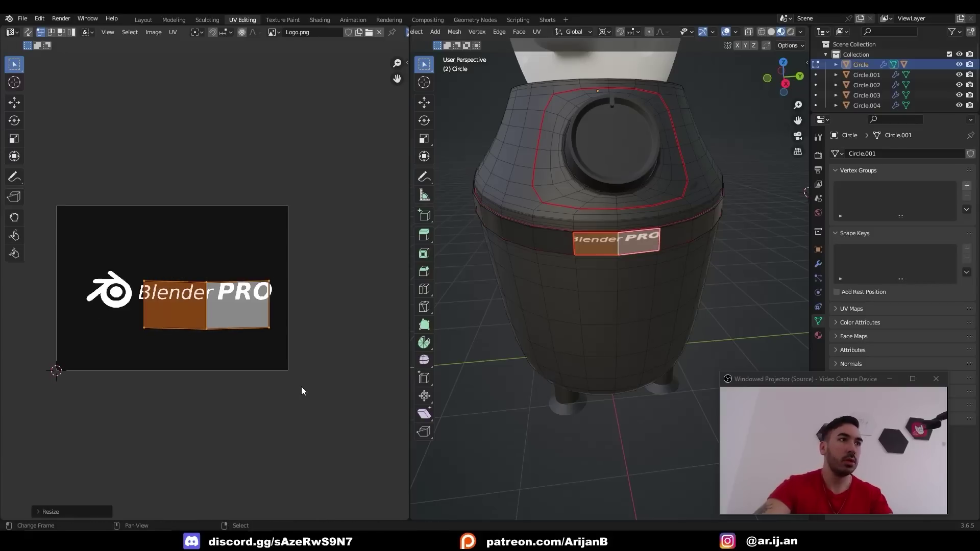
{"action": "left_click", "coordinate": [307, 360]}
{"action": "key", "text": "g"}
{"action": "left_click", "coordinate": [292, 344]}
{"action": "key", "text": "s"}
{"action": "left_click", "coordinate": [295, 350]}
{"action": "key", "text": "s"}
{"action": "left_click", "coordinate": [301, 353]}
Unwrap the two front band faces again and rotate their UVs 90 degrees.
{"action": "key", "text": "u"}
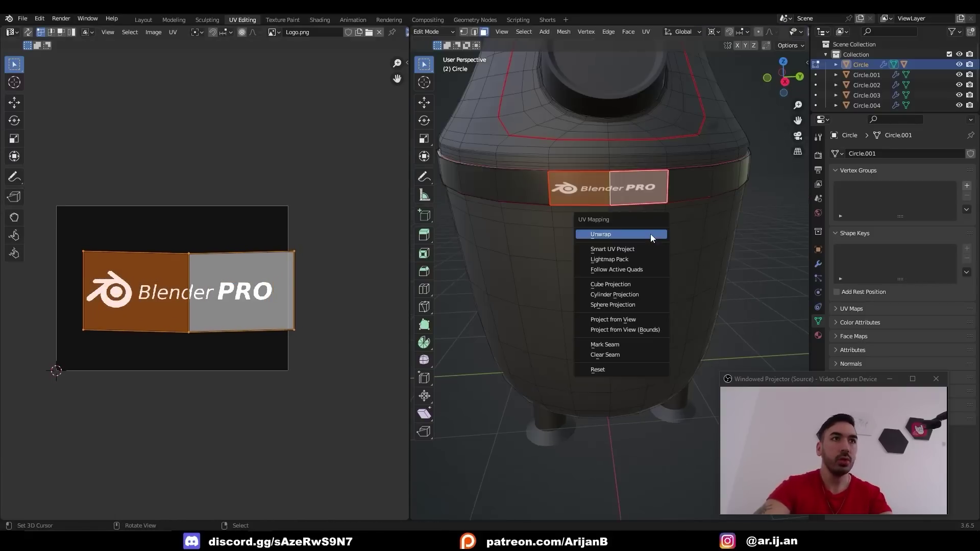
{"action": "left_click", "coordinate": [650, 234]}
{"action": "type", "text": "r90"}
{"action": "key", "text": "Return"}
Fit the two faces' UVs over the Blender PRO logo, rotating them 180 degrees and adjusting their scale along Y.
{"action": "key", "text": "g"}
{"action": "left_click", "coordinate": [213, 314]}
{"action": "key", "text": "s"}
{"action": "left_click", "coordinate": [224, 322]}
{"action": "key", "text": "shift+s"}
{"action": "type", "text": "r180"}
{"action": "key", "text": "Return"}
{"action": "key", "text": "s"}
{"action": "key", "text": "y"}
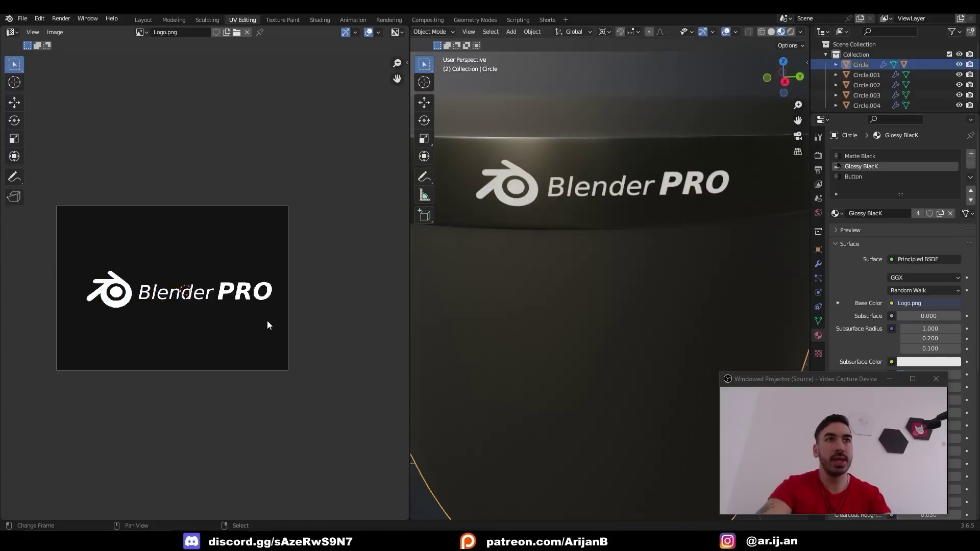
Apply the base's Subdivision modifier and try to unwrap the logo faces again.
{"action": "scroll", "coordinate": [267, 320], "scroll_direction": "down", "scroll_amount": 2}
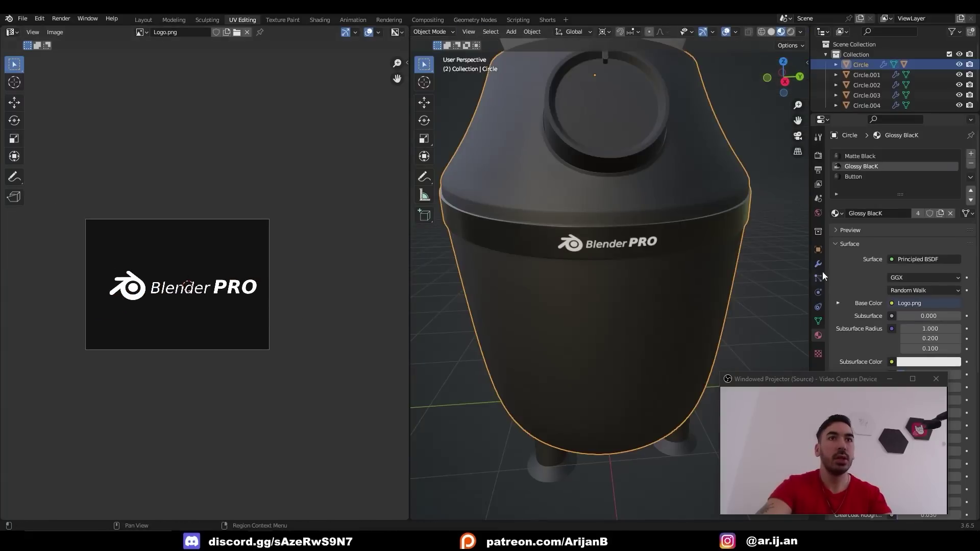
{"action": "left_click", "coordinate": [818, 264]}
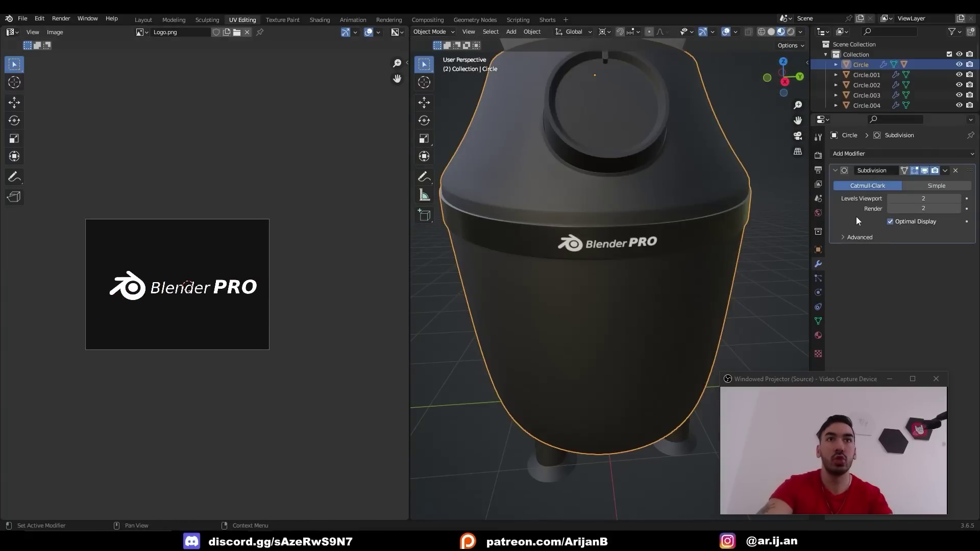
{"action": "key", "text": "ctrl+a"}
{"action": "key", "text": "Tab"}
{"action": "key", "text": "u"}
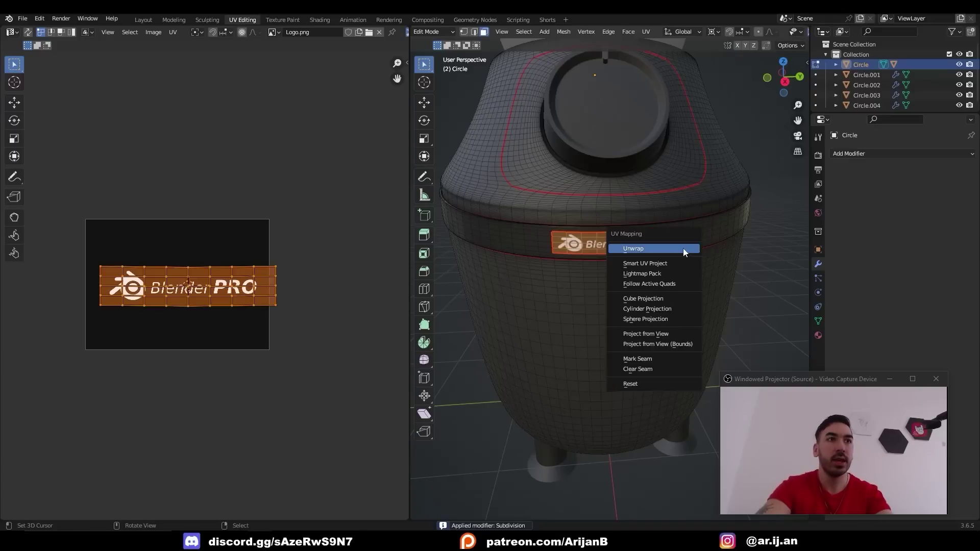
{"action": "left_click", "coordinate": [665, 257]}
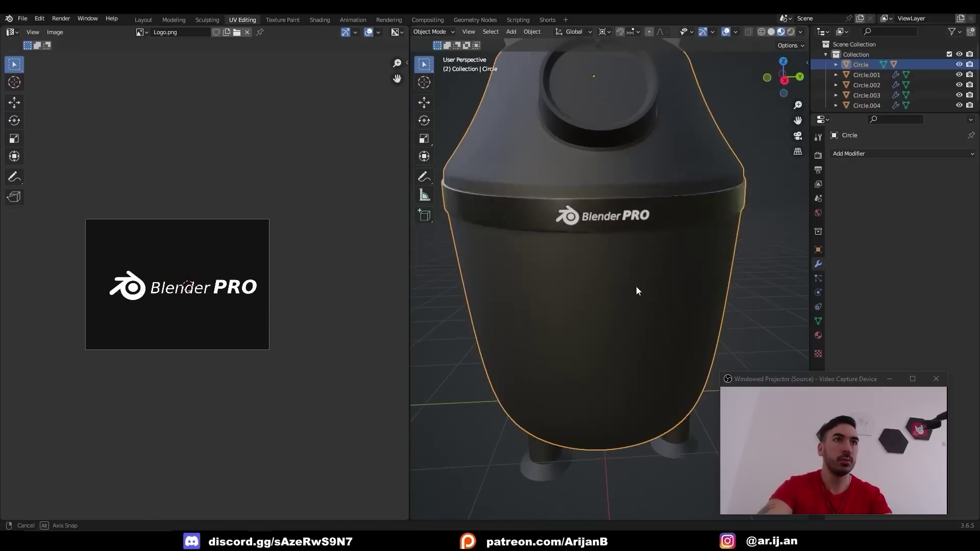
Switch to the shader nodes of the base's Matte Black material and add an Image Texture node beside the Principled BSDF.
{"action": "middle_click_drag", "start_coordinate": [636, 286], "coordinate": [606, 280]}
{"action": "scroll", "coordinate": [606, 280], "scroll_direction": "down", "scroll_amount": 4}
{"action": "left_click", "coordinate": [320, 20]}
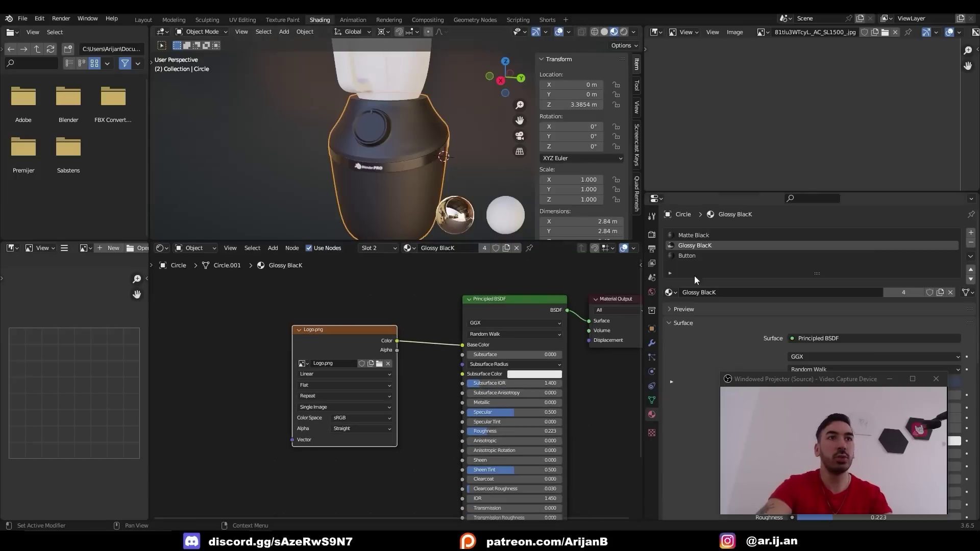
{"action": "left_click", "coordinate": [694, 236]}
{"action": "left_click_drag", "start_coordinate": [464, 346], "coordinate": [406, 342]}
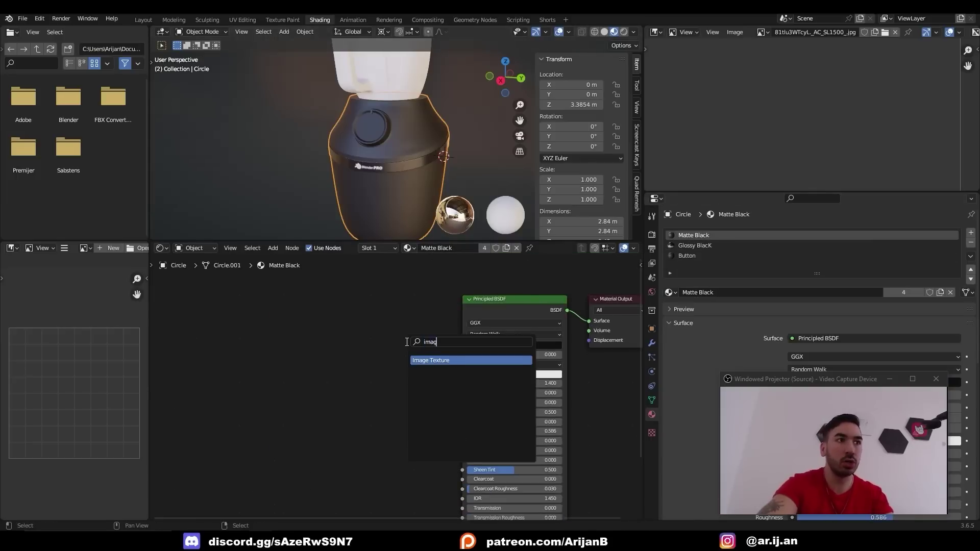
{"action": "key", "text": "Return"}
{"action": "left_click", "coordinate": [330, 332]}
Load Icons.png into the Image Texture and connect its Color output to the Principled BSDF's Base Color.
{"action": "scroll", "coordinate": [329, 341], "scroll_direction": "up", "scroll_amount": 4}
{"action": "left_click", "coordinate": [410, 347]}
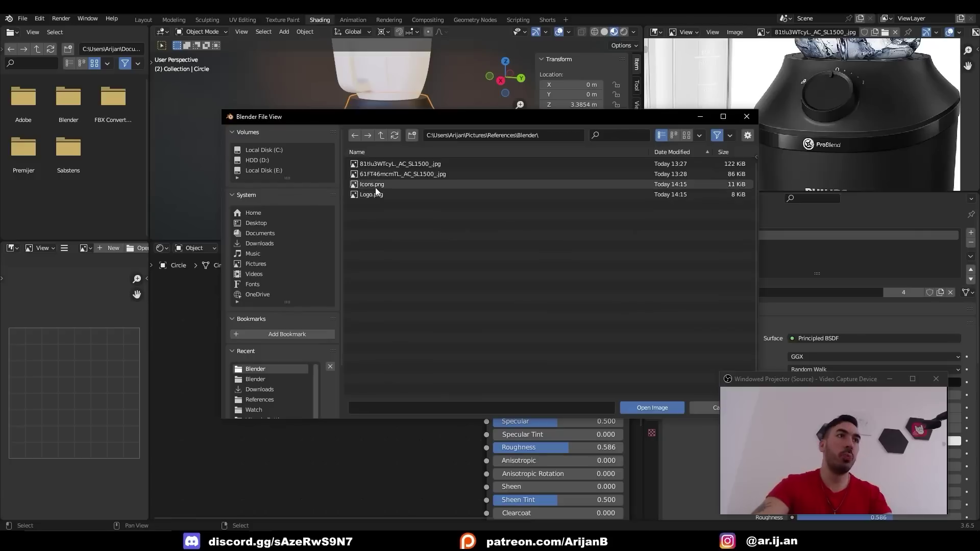
{"action": "double_click", "coordinate": [371, 184]}
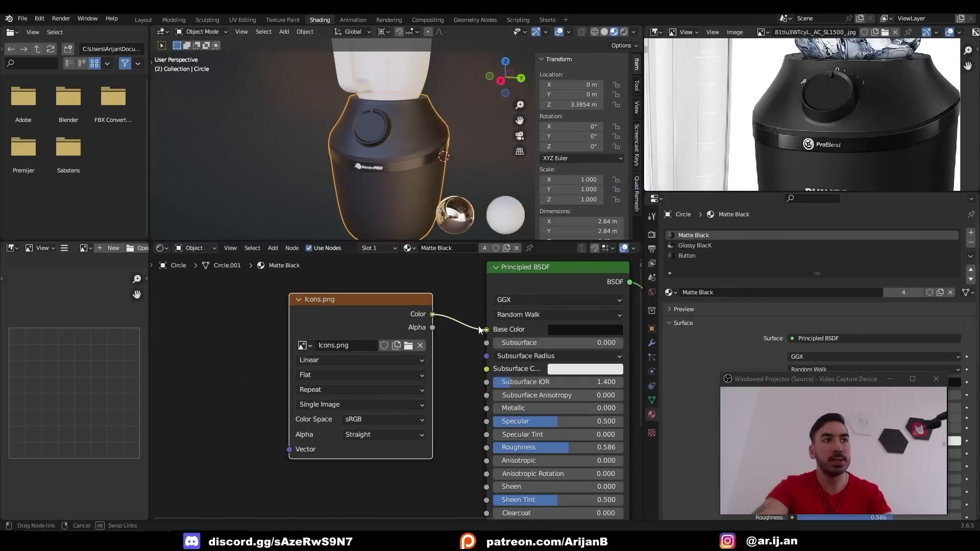
{"action": "left_click_drag", "start_coordinate": [482, 329], "coordinate": [486, 330]}
Select the seam-bounded panel of faces around the base's knob and unwrap it.
{"action": "left_click", "coordinate": [245, 20]}
{"action": "key", "text": "alt+a"}
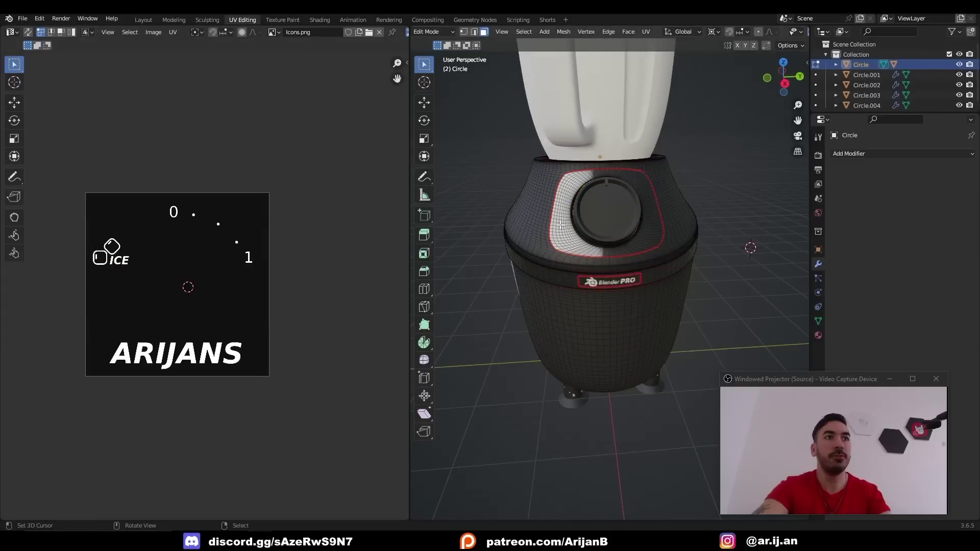
{"action": "middle_click_drag", "start_coordinate": [571, 209], "coordinate": [650, 239]}
{"action": "scroll", "coordinate": [577, 213], "scroll_direction": "up", "scroll_amount": 1}
{"action": "key", "text": "l"}
{"action": "key", "text": "u"}
{"action": "left_click", "coordinate": [650, 238]}
Rotate the knob panel's UVs 90 degrees, then move and scale them so the icon markings surround the knob.
{"action": "type", "text": "r"}
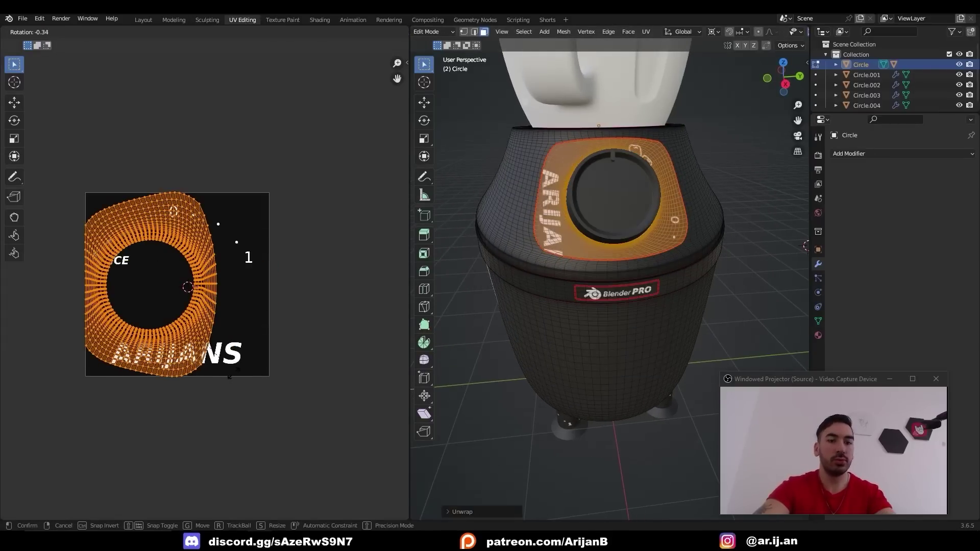
{"action": "type", "text": "90"}
{"action": "key", "text": "Return"}
{"action": "key", "text": "g"}
{"action": "left_click", "coordinate": [214, 350]}
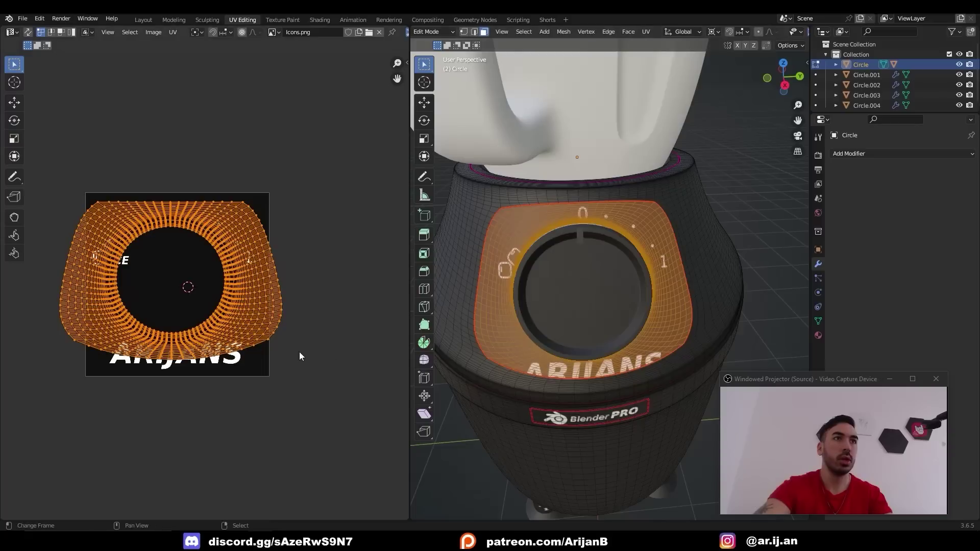
{"action": "key", "text": "s"}
{"action": "left_click", "coordinate": [285, 348]}
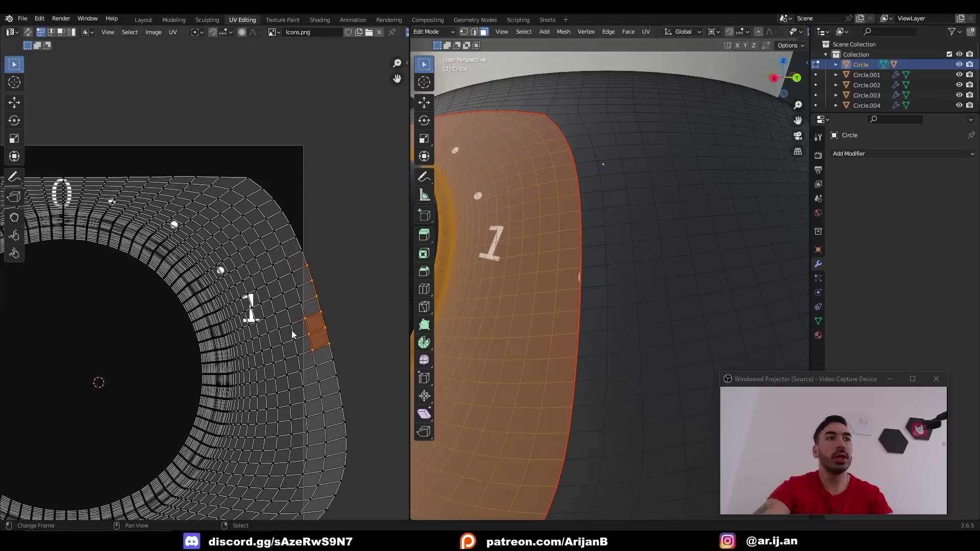
Move the few UVs on the knob panel's outer edge beside the 1 inward, and check the panel in Object Mode.
{"action": "key", "text": "g"}
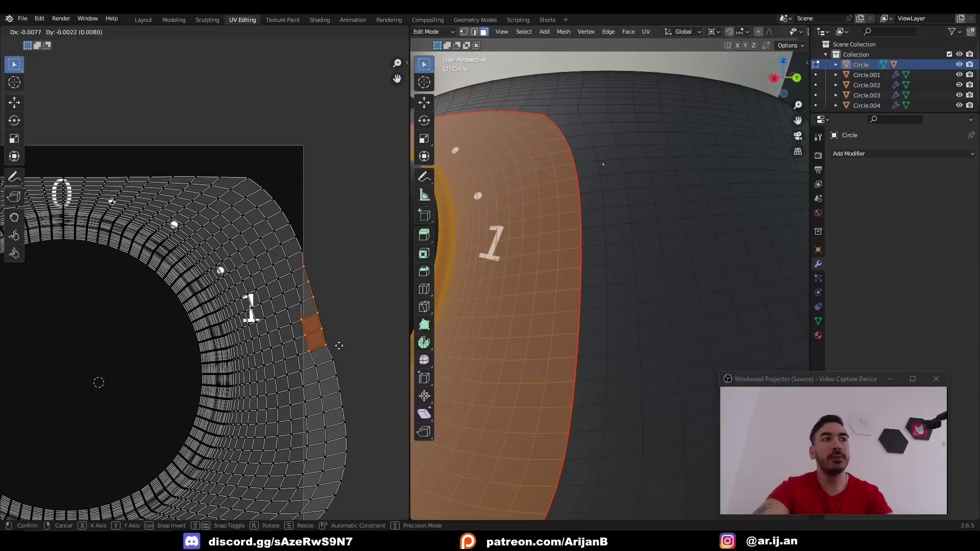
{"action": "left_click", "coordinate": [336, 346]}
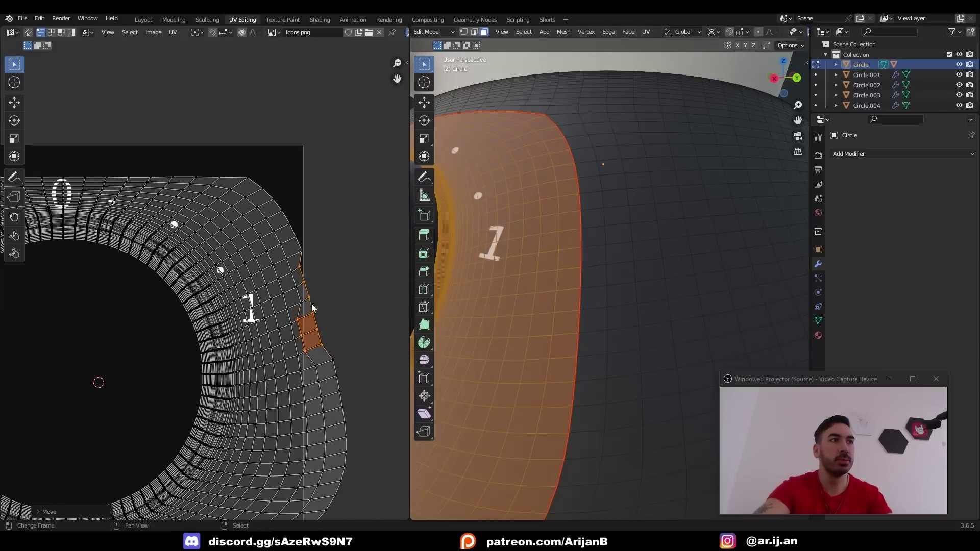
{"action": "key", "text": "Tab"}
{"action": "scroll", "coordinate": [573, 288], "scroll_direction": "down", "scroll_amount": 2}
{"action": "middle_click_drag", "start_coordinate": [573, 288], "coordinate": [641, 320]}
{"action": "key", "text": "Tab"}
{"action": "scroll", "coordinate": [649, 323], "scroll_direction": "down", "scroll_amount": 4}
{"action": "key", "text": "Tab"}
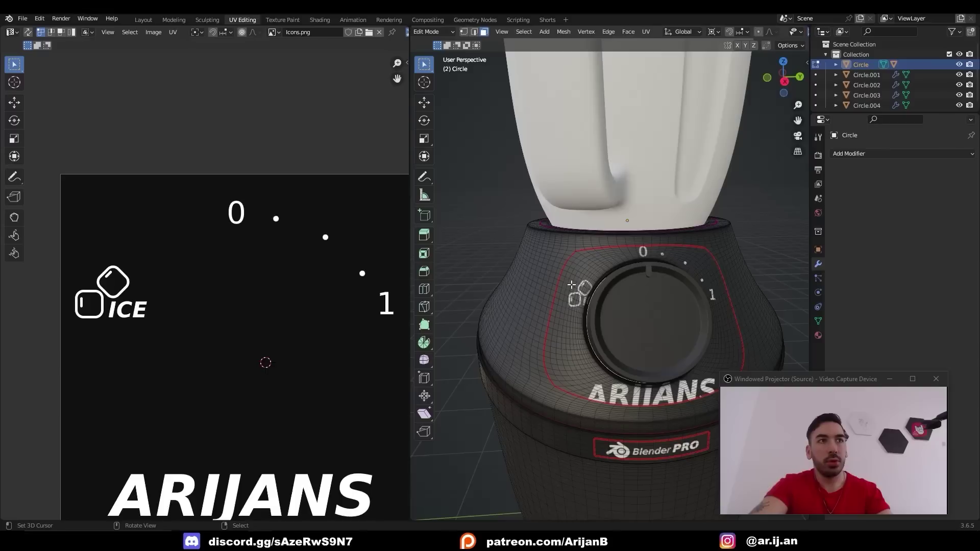
Select only the panel faces around the ice icon and move their UVs over the whole ICE marking.
{"action": "left_click", "coordinate": [576, 285]}
{"action": "key", "text": "ctrl+l"}
{"action": "key", "text": "shift+z"}
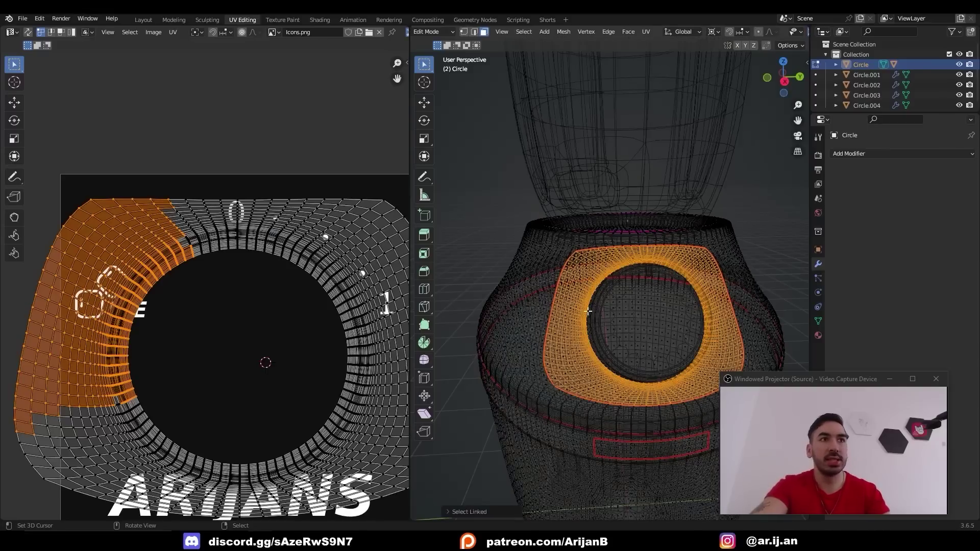
{"action": "scroll", "coordinate": [663, 240], "scroll_direction": "down", "scroll_amount": 4}
{"action": "mouse_move", "coordinate": [678, 230]}
{"action": "left_mouse_down", "text": "shift"}
{"action": "mouse_move", "coordinate": [656, 227]}
{"action": "mouse_move", "coordinate": [733, 297]}
{"action": "mouse_move", "coordinate": [650, 415]}
{"action": "mouse_move", "coordinate": [536, 389]}
{"action": "left_mouse_up", "text": "shift"}
{"action": "right_click", "coordinate": [536, 390]}
{"action": "key", "text": "shift+z"}
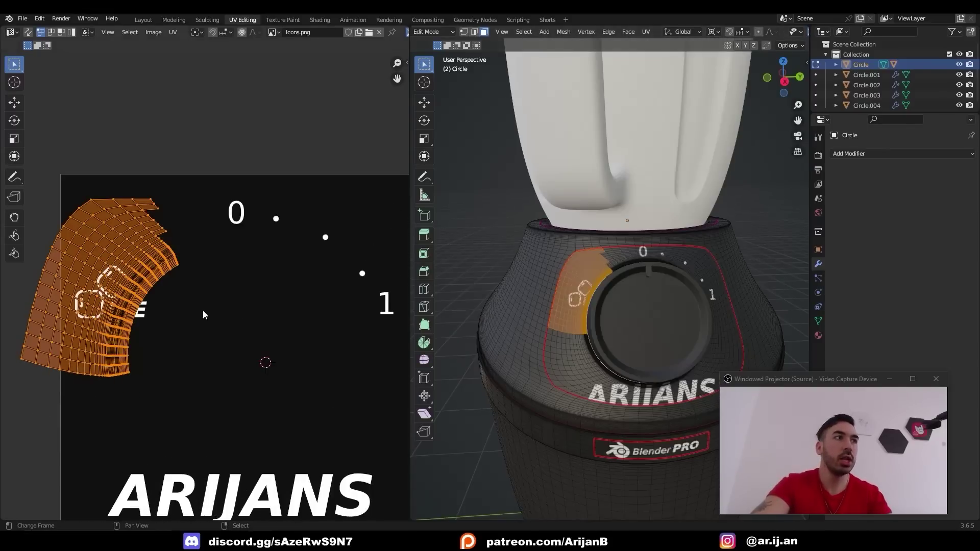
{"action": "key", "text": "g"}
{"action": "left_click", "coordinate": [173, 317]}
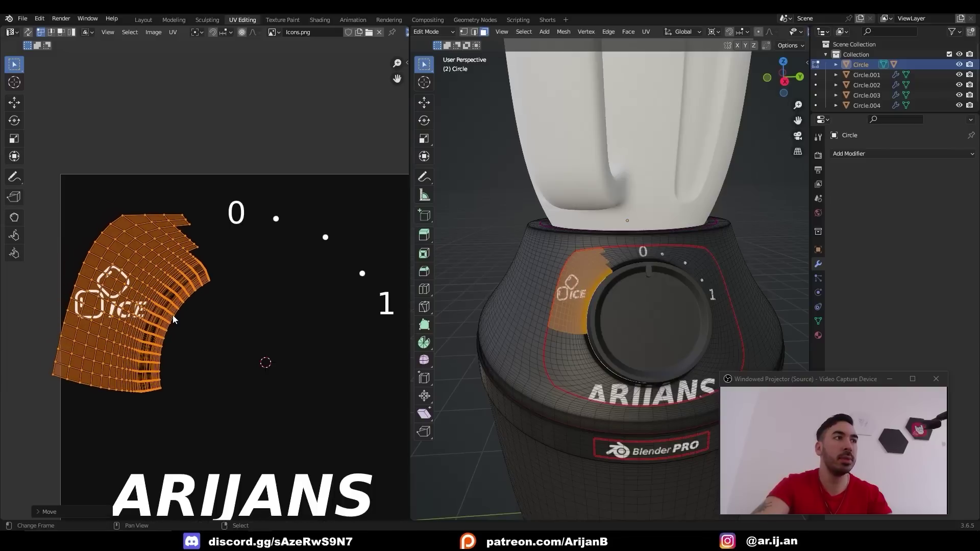
Fine-tune the scale and position of the ice icon faces' UVs, and inspect the marking beside the knob.
{"action": "key", "text": "s"}
{"action": "left_click", "coordinate": [183, 321]}
{"action": "key", "text": "g"}
{"action": "left_click", "coordinate": [182, 323]}
{"action": "scroll", "coordinate": [519, 308], "scroll_direction": "up", "scroll_amount": 4}
{"action": "key", "text": "Tab"}
{"action": "scroll", "coordinate": [598, 323], "scroll_direction": "down", "scroll_amount": 2}
{"action": "middle_click_drag", "start_coordinate": [598, 322], "coordinate": [689, 320]}
{"action": "key", "text": "Tab"}
{"action": "key", "text": "Tab"}
Select the lower body's linked faces and place their small UV island on an empty black area of Icons.png.
{"action": "scroll", "coordinate": [617, 318], "scroll_direction": "down", "scroll_amount": 5}
{"action": "scroll", "coordinate": [684, 321], "scroll_direction": "down", "scroll_amount": 3}
{"action": "left_click", "coordinate": [628, 322]}
{"action": "key", "text": "Tab"}
{"action": "key", "text": "l"}
{"action": "key", "text": "k"}
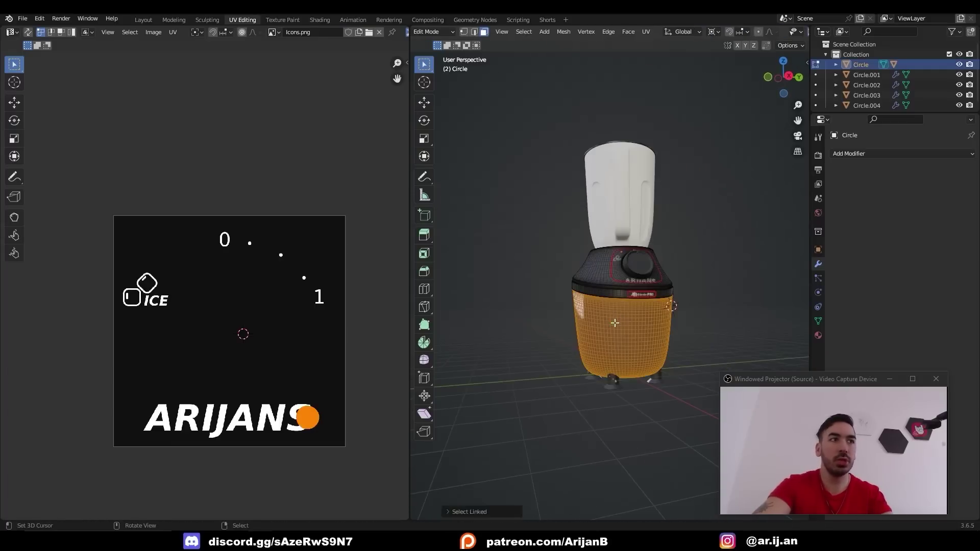
{"action": "key", "text": "Tab"}
{"action": "middle_click_drag", "start_coordinate": [449, 357], "coordinate": [435, 338]}
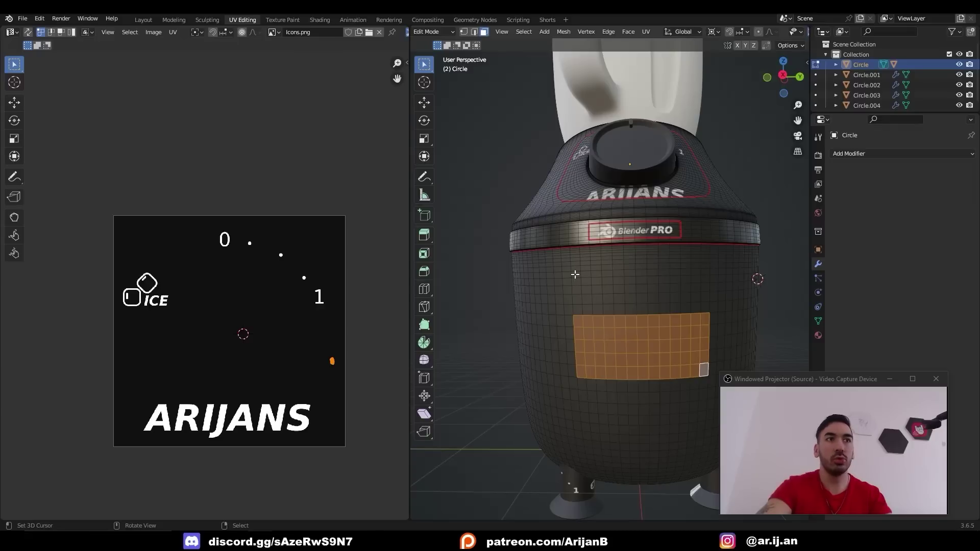
Select a rectangular patch of faces on the lower body's front, below the Blender PRO logo, and unwrap it.
{"action": "left_click", "coordinate": [575, 274]}
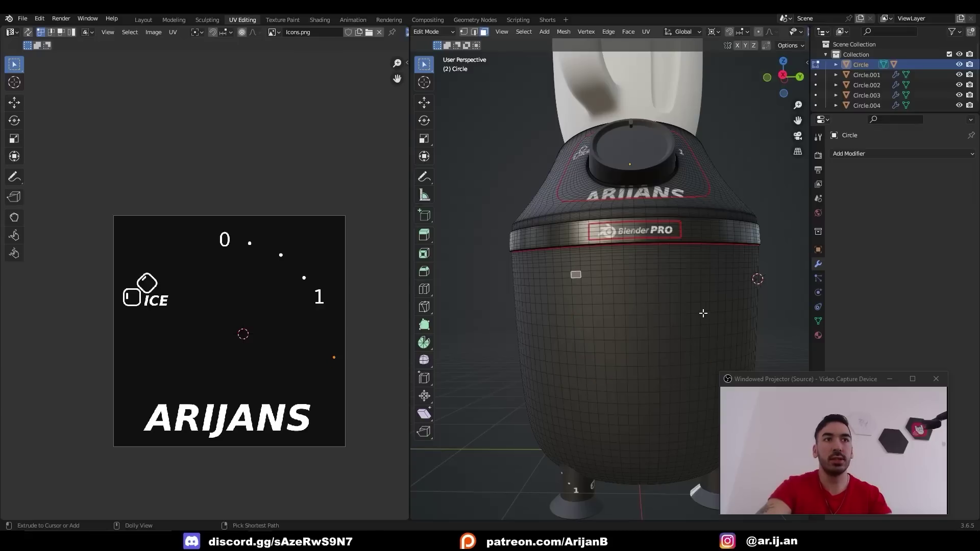
{"action": "left_click", "coordinate": [703, 306], "text": "ctrl+shift"}
{"action": "middle_click_drag", "start_coordinate": [698, 251], "coordinate": [689, 278]}
{"action": "key", "text": "u"}
{"action": "left_click", "coordinate": [638, 317]}
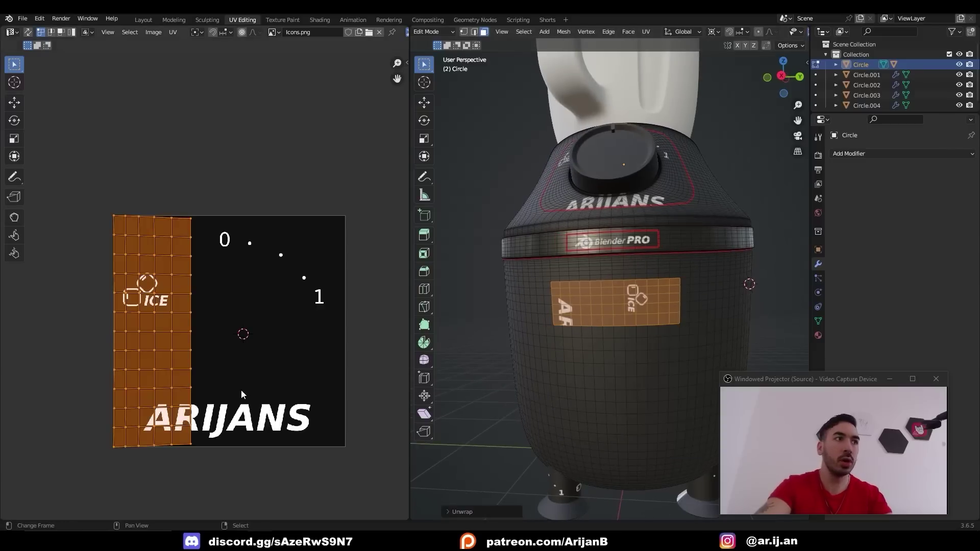
Rotate the front patch's UVs 90 degrees, then move and scale them to frame the large brand lettering.
{"action": "type", "text": "r90"}
{"action": "key", "text": "Return"}
{"action": "key", "text": "g"}
{"action": "left_click", "coordinate": [338, 427]}
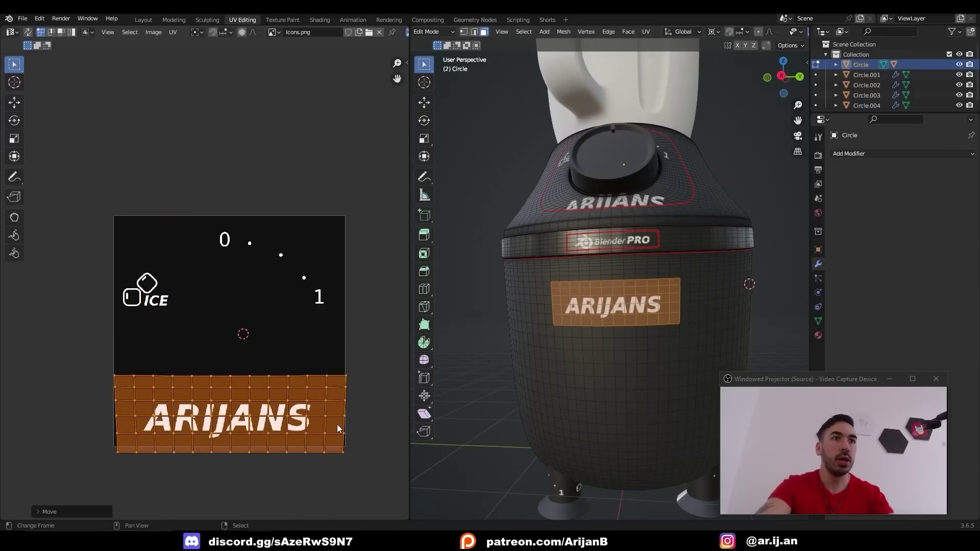
{"action": "key", "text": "g"}
{"action": "left_click", "coordinate": [335, 428]}
{"action": "key", "text": "s"}
{"action": "left_click", "coordinate": [363, 452]}
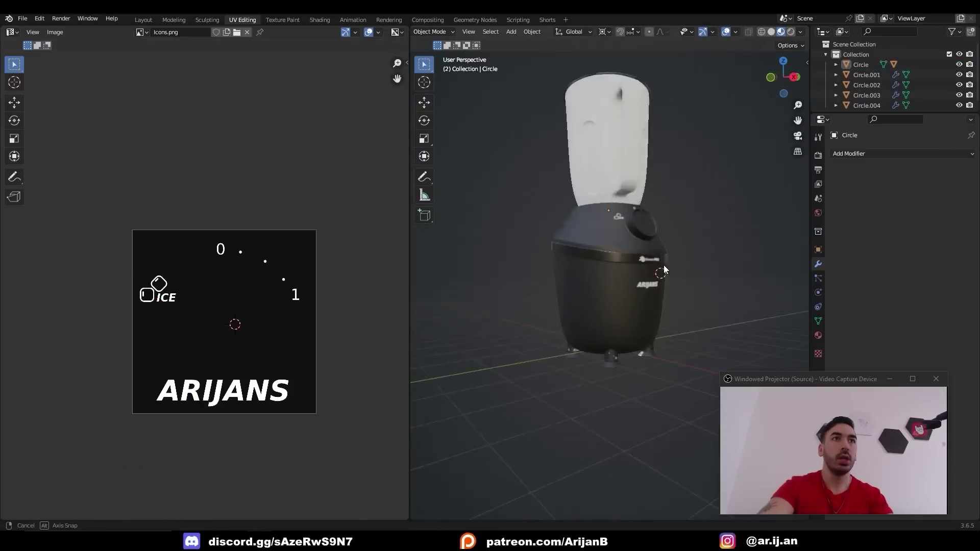
Scale down the UVs of the blender's feet and move them onto an empty black area of the icons image.
{"action": "scroll", "coordinate": [665, 271], "scroll_direction": "up", "scroll_amount": 3}
{"action": "middle_click_drag", "start_coordinate": [745, 275], "coordinate": [632, 247]}
{"action": "right_click", "coordinate": [623, 418]}
{"action": "key", "text": "Tab"}
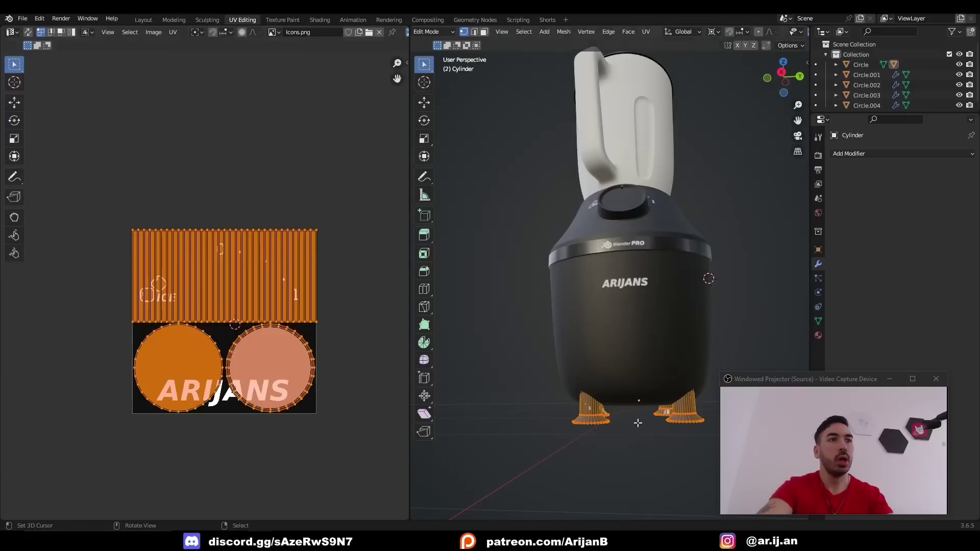
{"action": "key", "text": "s"}
{"action": "left_click", "coordinate": [253, 326]}
{"action": "key", "text": "g"}
{"action": "left_click", "coordinate": [293, 341]}
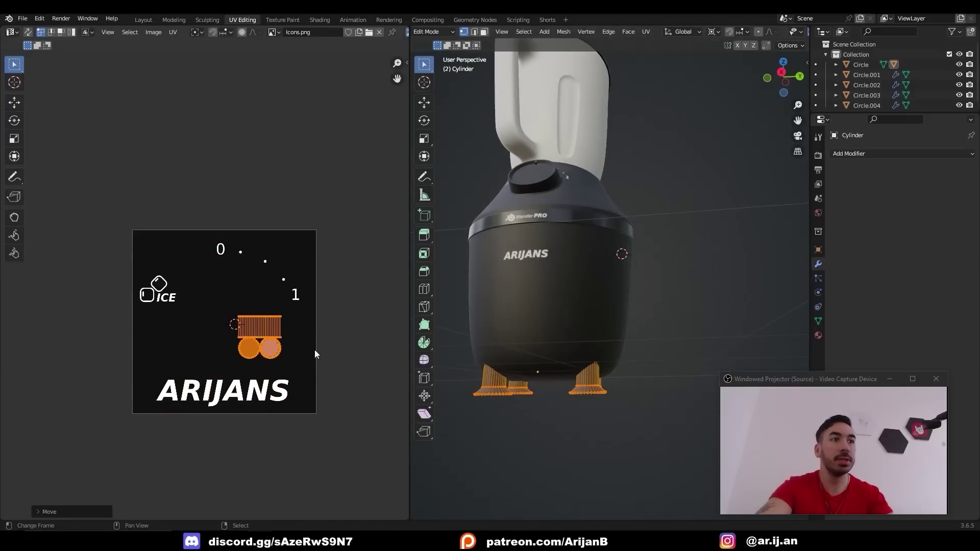
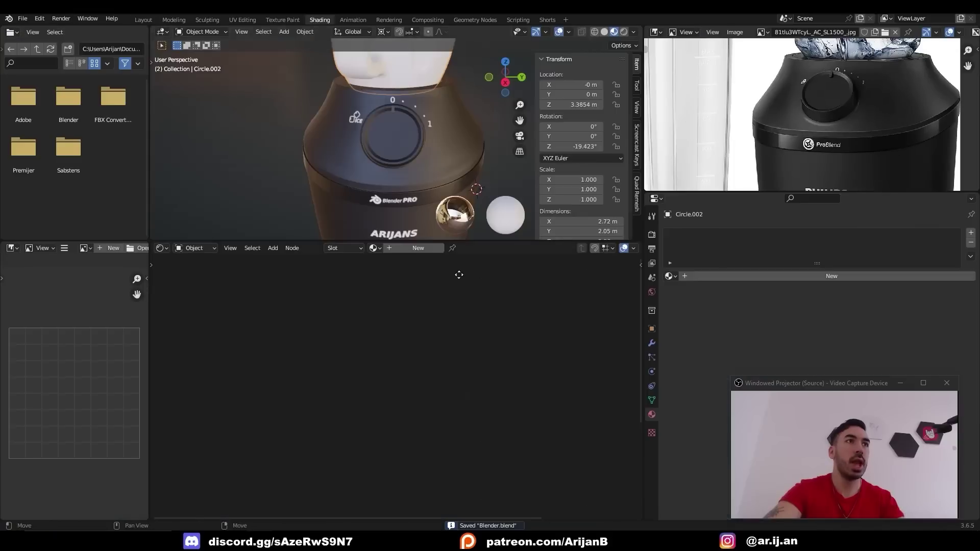
Give the blender jug a new material with Transmission 1.000 and Roughness 0.064.
{"action": "middle_click_drag", "start_coordinate": [425, 155], "coordinate": [468, 63]}
{"action": "scroll", "coordinate": [468, 63], "scroll_direction": "down", "scroll_amount": 2}
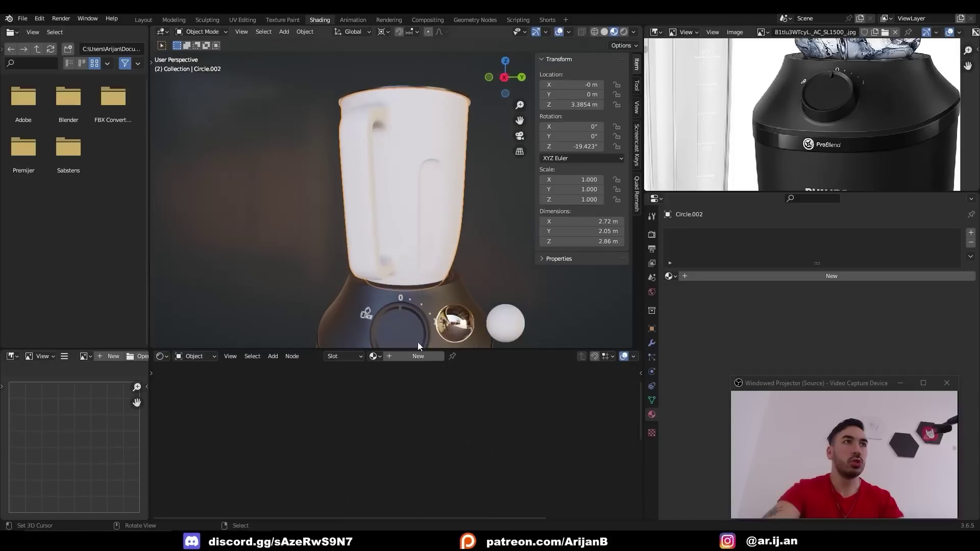
{"action": "left_click", "coordinate": [422, 356]}
{"action": "scroll", "coordinate": [397, 451], "scroll_direction": "down", "scroll_amount": 3}
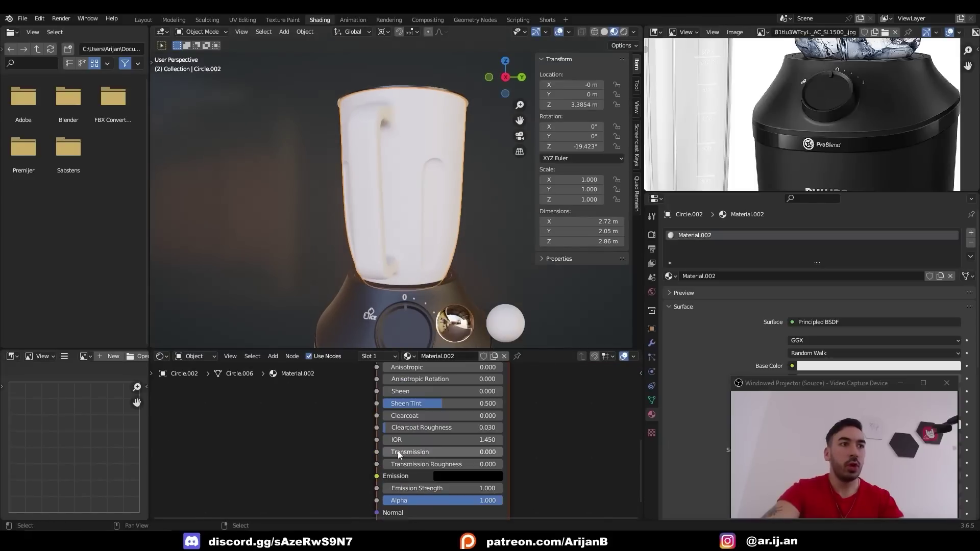
{"action": "left_click_drag", "start_coordinate": [475, 452], "coordinate": [503, 451]}
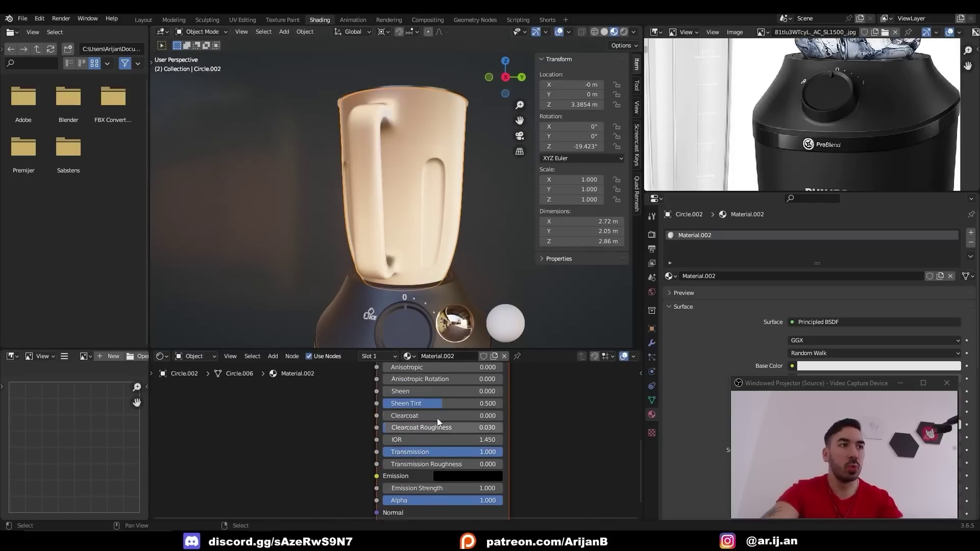
{"action": "middle_click_drag", "start_coordinate": [443, 427], "coordinate": [438, 491]}
{"action": "left_click_drag", "start_coordinate": [425, 420], "coordinate": [383, 419]}
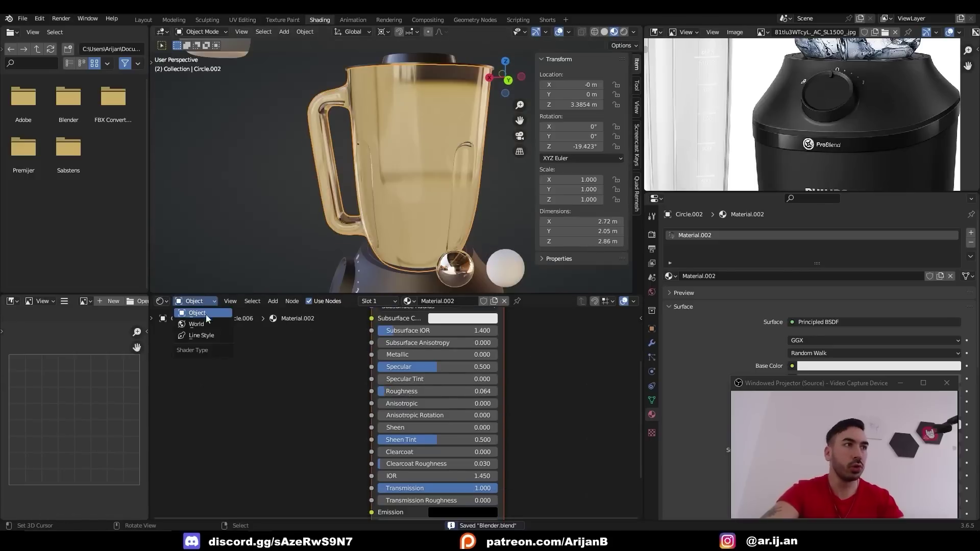
Switch the node editor to the World shader and delete the existing nodes feeding the Background.
{"action": "left_click", "coordinate": [203, 323]}
{"action": "middle_click_drag", "start_coordinate": [344, 413], "coordinate": [406, 425]}
{"action": "scroll", "coordinate": [405, 426], "scroll_direction": "down", "scroll_amount": 4}
{"action": "left_click_drag", "start_coordinate": [210, 358], "coordinate": [454, 483]}
{"action": "key", "text": "x"}
Add an Environment Texture node and connect its Color output to the world Background's Color input.
{"action": "scroll", "coordinate": [491, 409], "scroll_direction": "up", "scroll_amount": 3}
{"action": "key", "text": "shift+a"}
{"action": "type", "text": "s"}
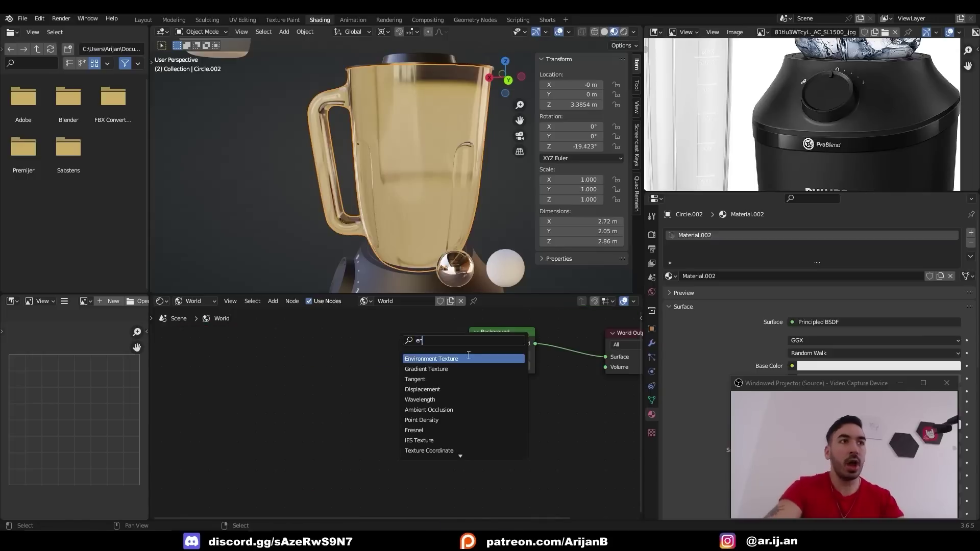
{"action": "type", "text": "en"}
{"action": "left_click", "coordinate": [469, 359]}
{"action": "left_click", "coordinate": [375, 357]}
{"action": "scroll", "coordinate": [393, 403], "scroll_direction": "up", "scroll_amount": 1}
{"action": "left_click_drag", "start_coordinate": [443, 328], "coordinate": [451, 334]}
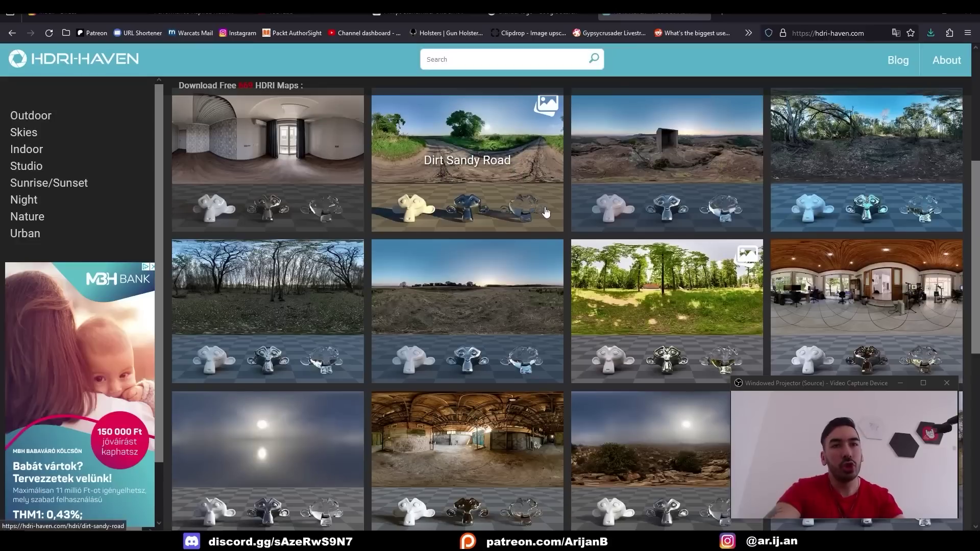
Switch to the HDRI-Haven website and browse its free HDRI maps for a suitable lighting environment.
{"action": "scroll", "coordinate": [531, 227], "scroll_direction": "down", "scroll_amount": 3}
{"action": "scroll", "coordinate": [376, 205], "scroll_direction": "up", "scroll_amount": 5}
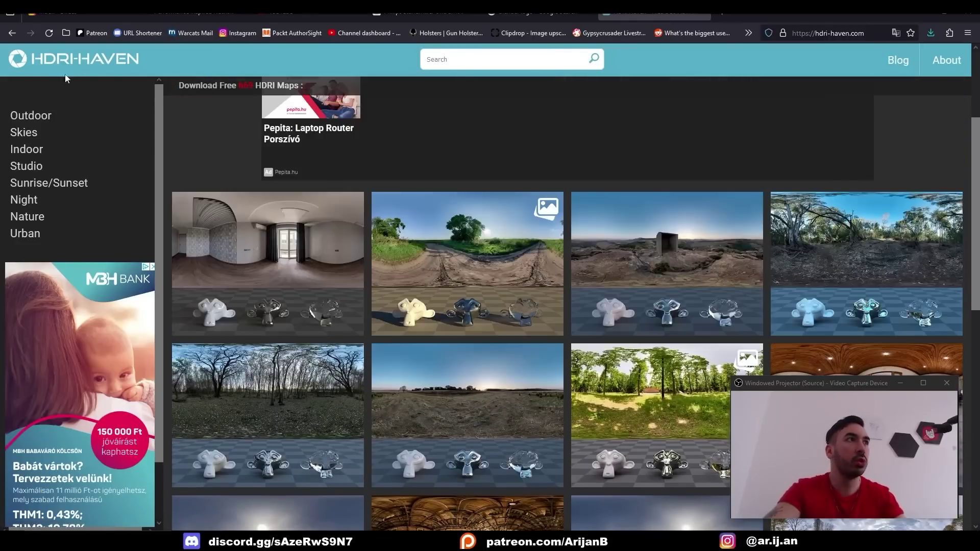
{"action": "scroll", "coordinate": [464, 347], "scroll_direction": "down", "scroll_amount": 12}
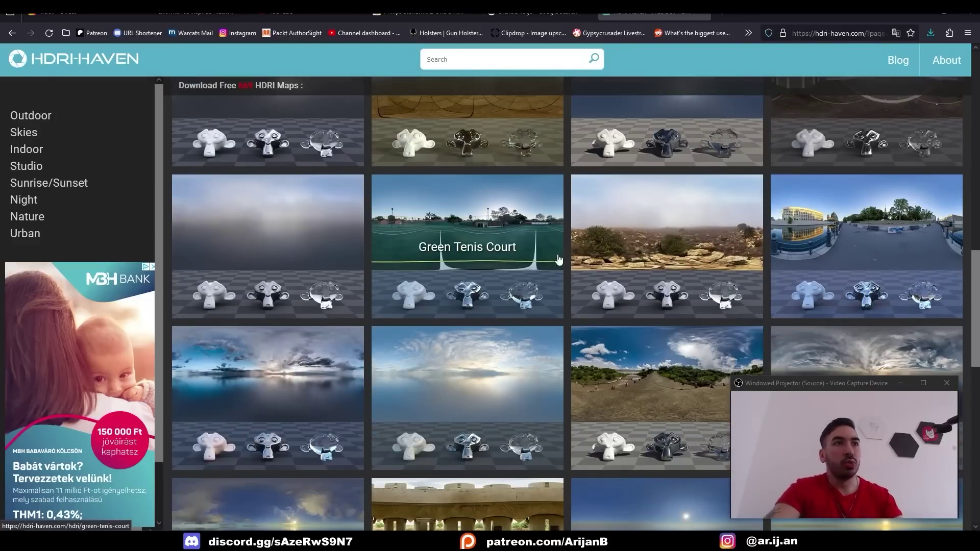
{"action": "scroll", "coordinate": [510, 255], "scroll_direction": "down", "scroll_amount": 4}
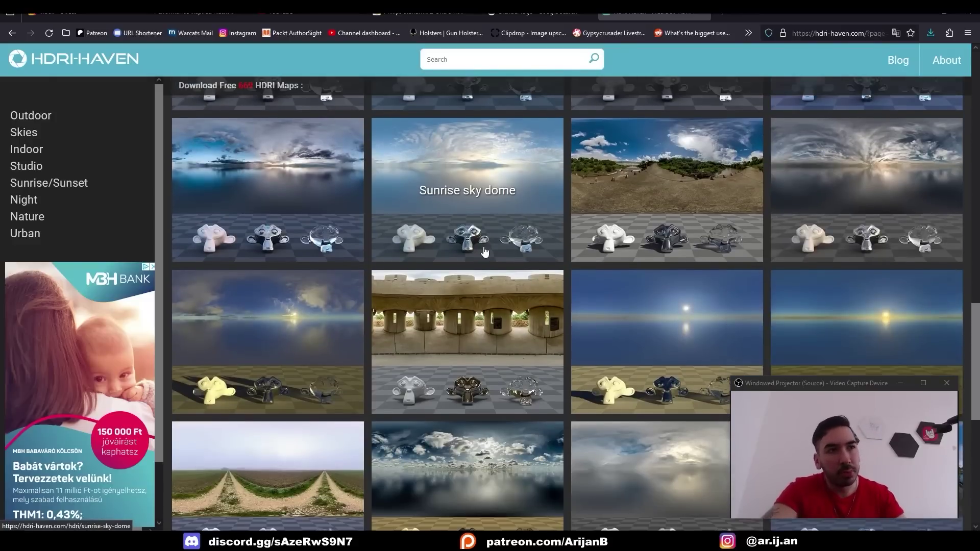
{"action": "scroll", "coordinate": [489, 249], "scroll_direction": "down", "scroll_amount": 4}
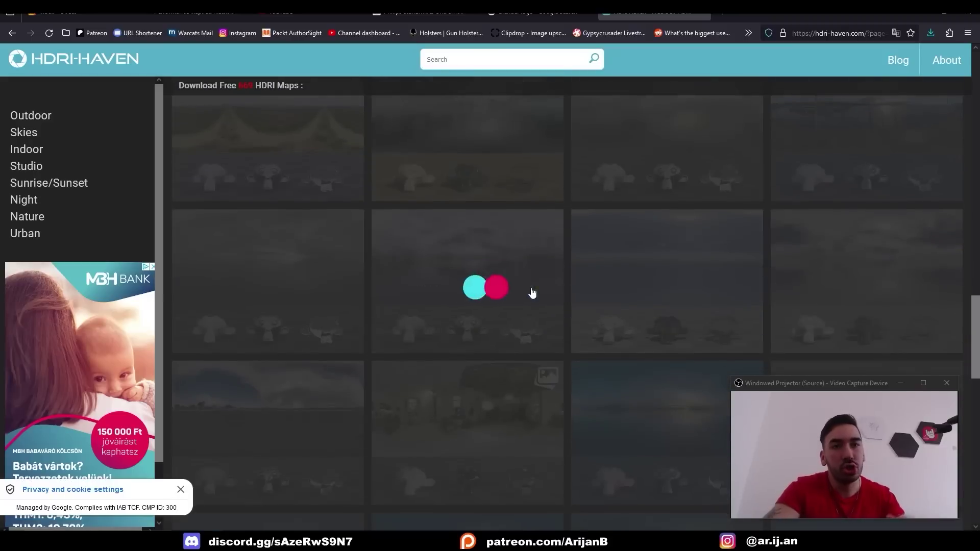
{"action": "scroll", "coordinate": [507, 291], "scroll_direction": "down", "scroll_amount": 3}
{"action": "scroll", "coordinate": [505, 292], "scroll_direction": "down", "scroll_amount": 3}
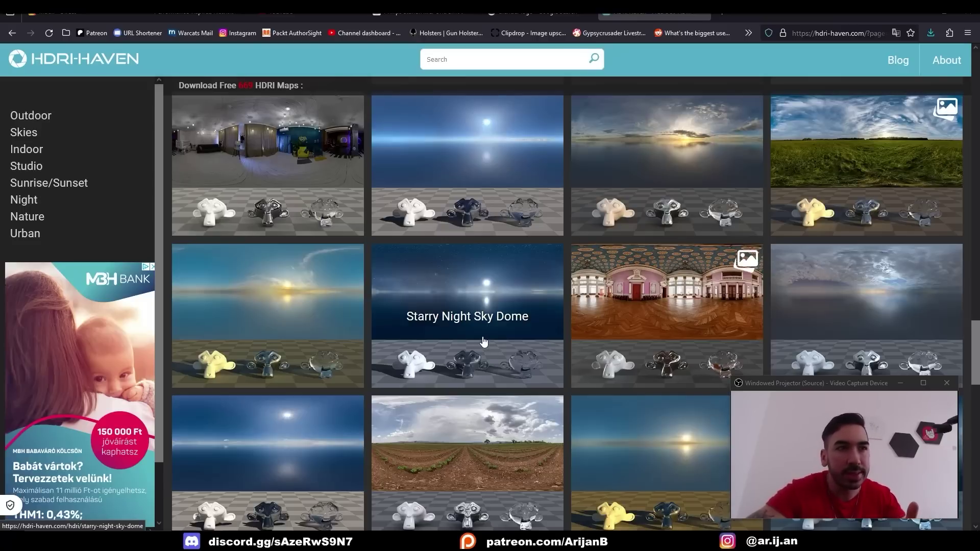
{"action": "scroll", "coordinate": [468, 337], "scroll_direction": "down", "scroll_amount": 5}
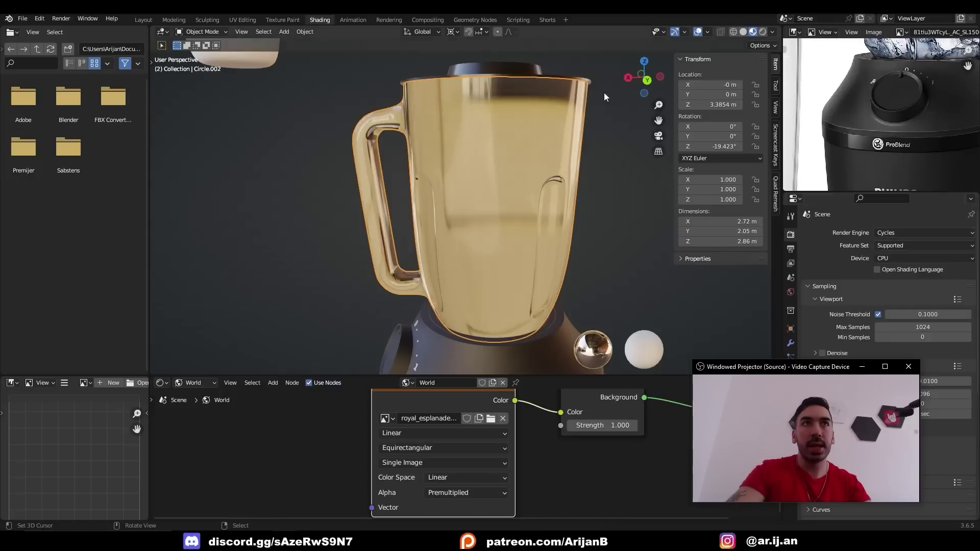
{"action": "scroll", "coordinate": [604, 92], "scroll_direction": "down", "scroll_amount": 4}
{"action": "middle_click_drag", "start_coordinate": [525, 159], "coordinate": [483, 160]}
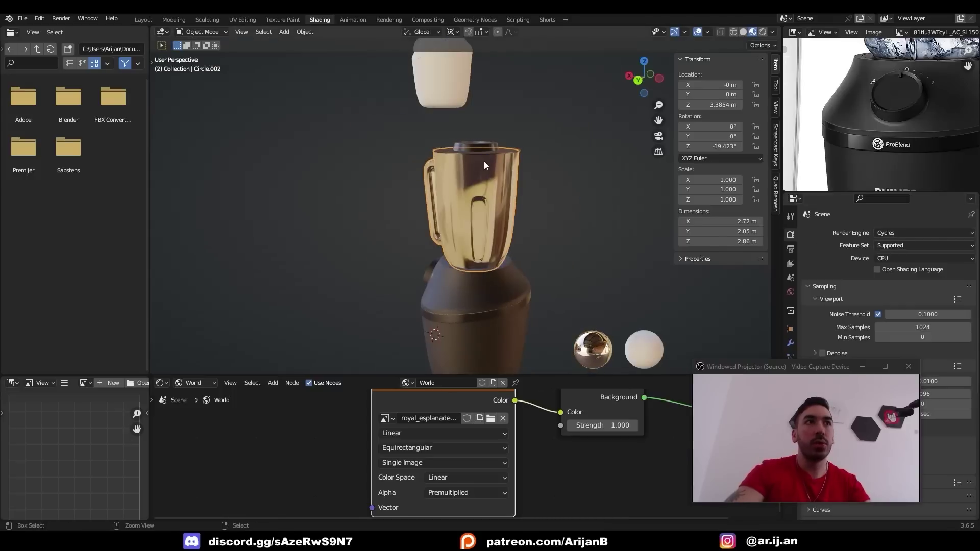
{"action": "left_click", "coordinate": [763, 31]}
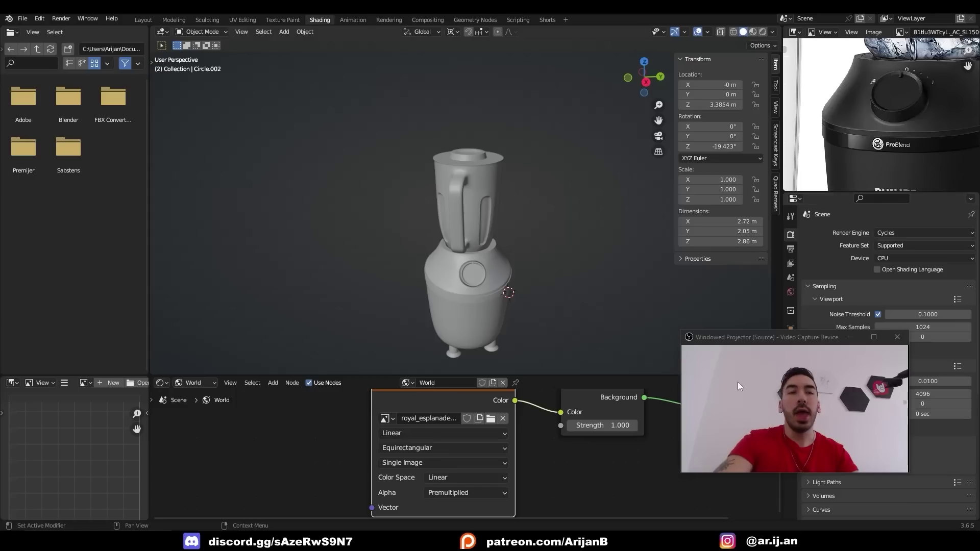
{"action": "mouse_move", "coordinate": [766, 341]}
{"action": "left_mouse_down"}
{"action": "mouse_move", "coordinate": [755, 348]}
{"action": "mouse_move", "coordinate": [776, 350]}
{"action": "left_mouse_up"}
{"action": "scroll", "coordinate": [925, 109], "scroll_direction": "up", "scroll_amount": 2}
{"action": "left_click_drag", "start_coordinate": [776, 349], "coordinate": [785, 352]}
Add a cube beside the blender and subdivide its mesh as the base for an ice cube.
{"action": "key", "text": "shift+a"}
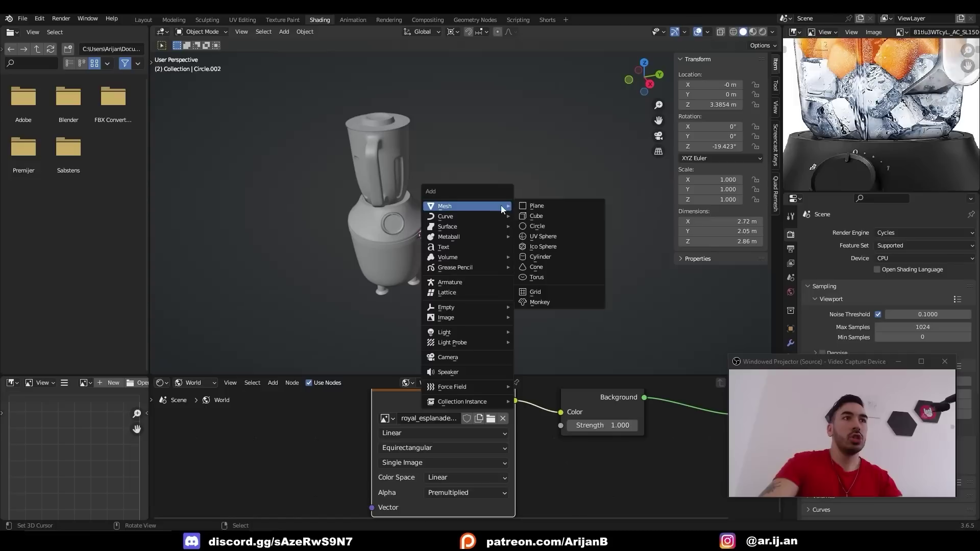
{"action": "left_click", "coordinate": [536, 217]}
{"action": "key", "text": "g"}
{"action": "left_click", "coordinate": [537, 198]}
{"action": "middle_click_drag", "start_coordinate": [537, 198], "coordinate": [504, 273], "text": "shift"}
{"action": "key", "text": "Tab"}
{"action": "key", "text": "KP_Decimal"}
{"action": "right_click", "coordinate": [516, 212]}
{"action": "left_click", "coordinate": [516, 216]}
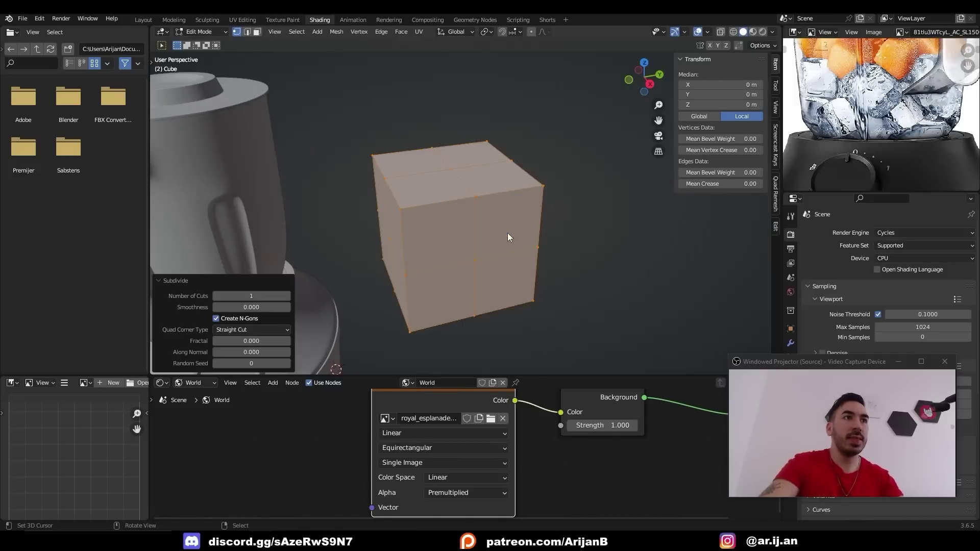
Duplicate the subdivided cube twice, placing the copies in a row beside the blender.
{"action": "key", "text": "Tab"}
{"action": "scroll", "coordinate": [495, 229], "scroll_direction": "down", "scroll_amount": 5}
{"action": "key", "text": "shift+d"}
{"action": "left_click", "coordinate": [475, 252]}
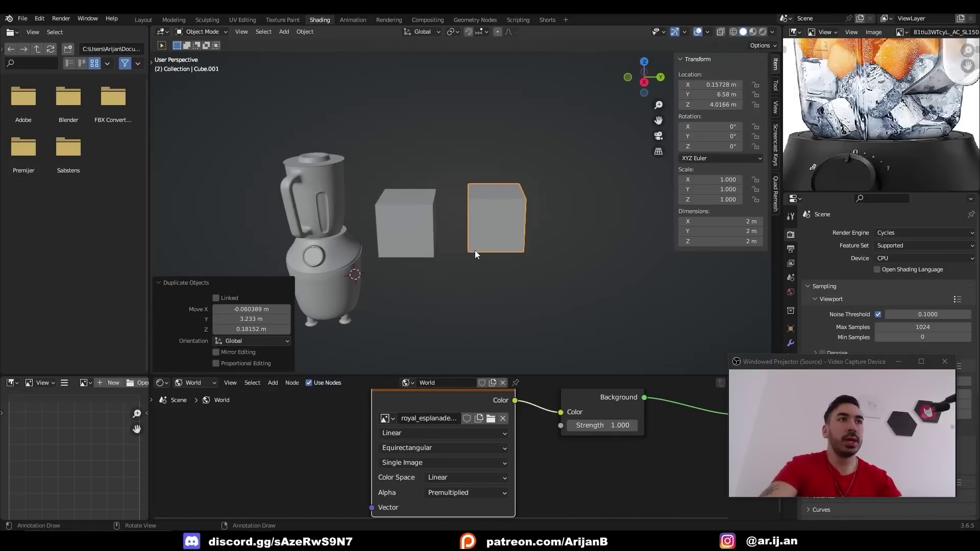
{"action": "key", "text": "shift+d"}
{"action": "left_click", "coordinate": [580, 238]}
Select the cube nearest the blender and place the 3D cursor at its centre.
{"action": "middle_click_drag", "start_coordinate": [459, 228], "coordinate": [491, 225]}
{"action": "scroll", "coordinate": [490, 226], "scroll_direction": "up", "scroll_amount": 3}
{"action": "right_click", "coordinate": [388, 228]}
{"action": "middle_click_drag", "start_coordinate": [388, 228], "coordinate": [433, 225]}
{"action": "key", "text": "shift+z"}
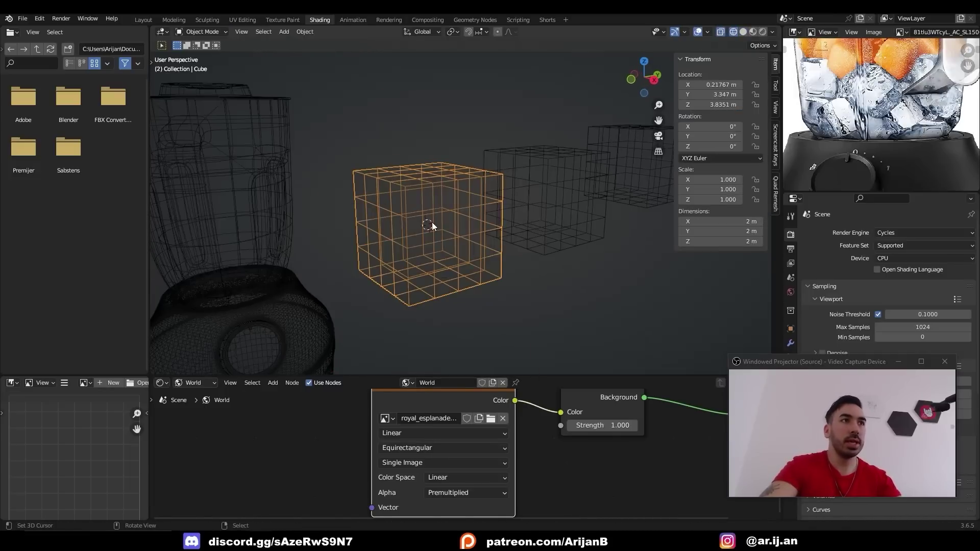
{"action": "key", "text": "shift+z"}
{"action": "left_click", "coordinate": [427, 224]}
Duplicate a corner vertex of the nearest cube and snap the copy to the 3D cursor at the cube's centre.
{"action": "key", "text": "Tab"}
{"action": "right_click", "coordinate": [361, 168]}
{"action": "middle_click_drag", "start_coordinate": [361, 170], "coordinate": [369, 181], "text": "shift"}
{"action": "key", "text": "shift+z"}
{"action": "key", "text": "shift+d"}
{"action": "right_click", "coordinate": [404, 238]}
{"action": "key", "text": "shift+s"}
{"action": "left_click", "coordinate": [469, 186]}
{"action": "scroll", "coordinate": [463, 235], "scroll_direction": "up", "scroll_amount": 4}
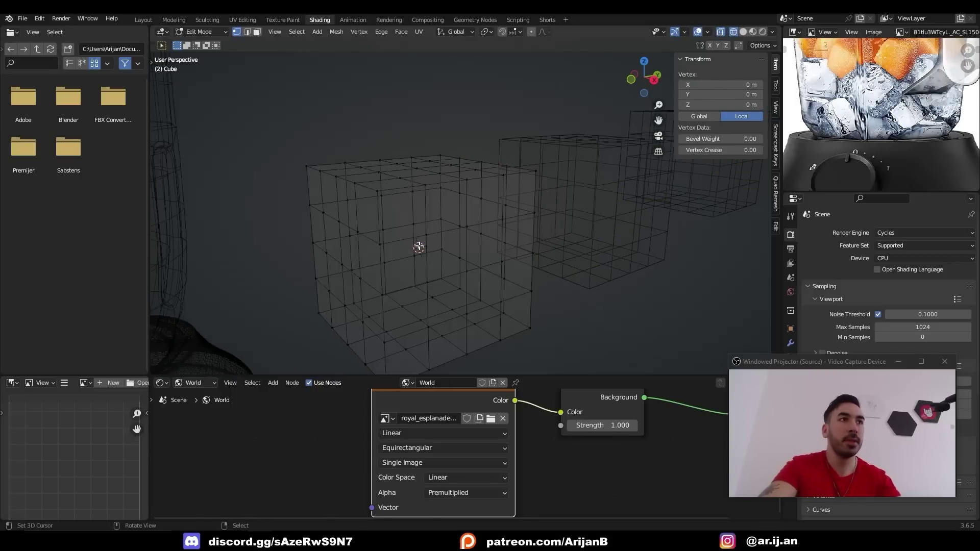
Distort the nearest cube by scaling its centre vertex with proportional editing set to Random falloff.
{"action": "left_click", "coordinate": [545, 33]}
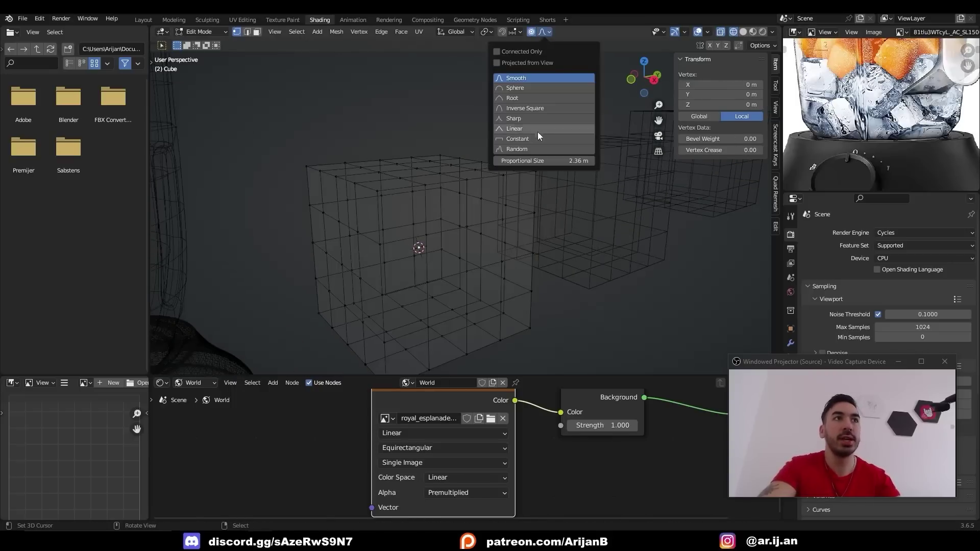
{"action": "left_click", "coordinate": [534, 149]}
{"action": "key", "text": "s"}
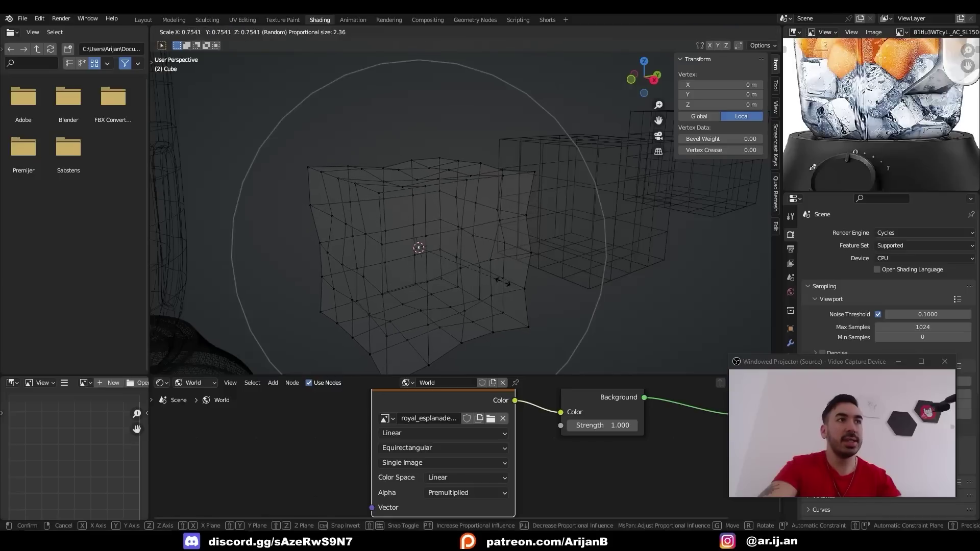
{"action": "left_click", "coordinate": [490, 276]}
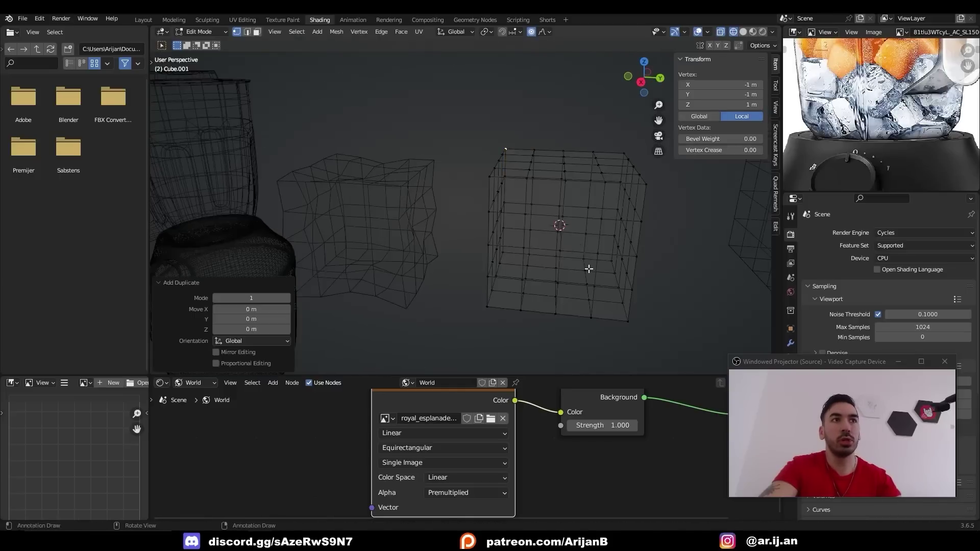
Snap the middle cube's duplicated corner vertex to its centre and scale it with Random proportional falloff to distort the mesh.
{"action": "key", "text": "shift+s"}
{"action": "left_click", "coordinate": [580, 208]}
{"action": "key", "text": "a"}
{"action": "left_click", "coordinate": [551, 228]}
{"action": "key", "text": "s"}
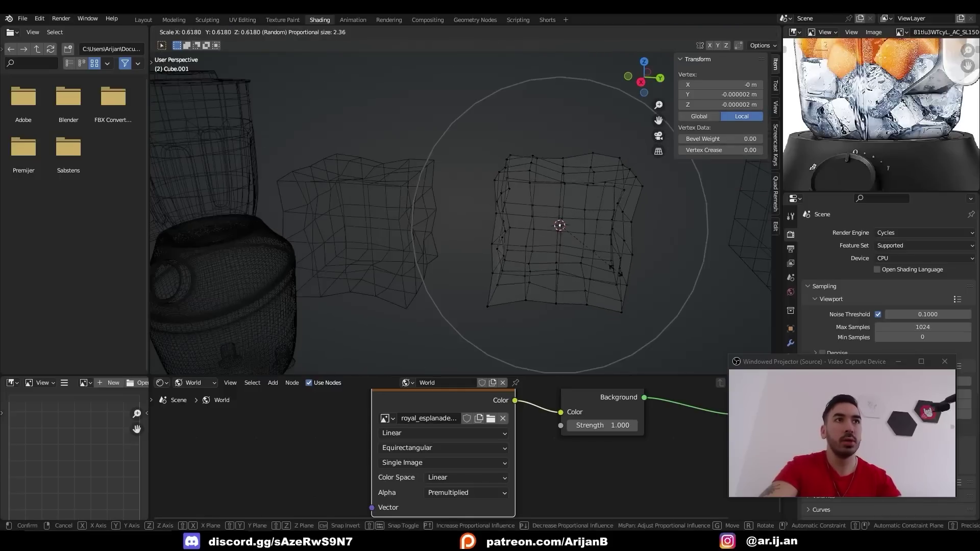
{"action": "left_click", "coordinate": [629, 280]}
{"action": "middle_click_drag", "start_coordinate": [631, 268], "coordinate": [480, 269], "text": "shift"}
{"action": "middle_click_drag", "start_coordinate": [595, 245], "coordinate": [537, 252], "text": "shift"}
Reshape the farthest cube by moving several of its outer vertices with proportional editing.
{"action": "key", "text": "Tab"}
{"action": "left_click", "coordinate": [592, 212]}
{"action": "key", "text": "Tab"}
{"action": "middle_click_drag", "start_coordinate": [591, 215], "coordinate": [549, 217], "text": "shift"}
{"action": "right_click_drag", "start_coordinate": [490, 179], "coordinate": [481, 184]}
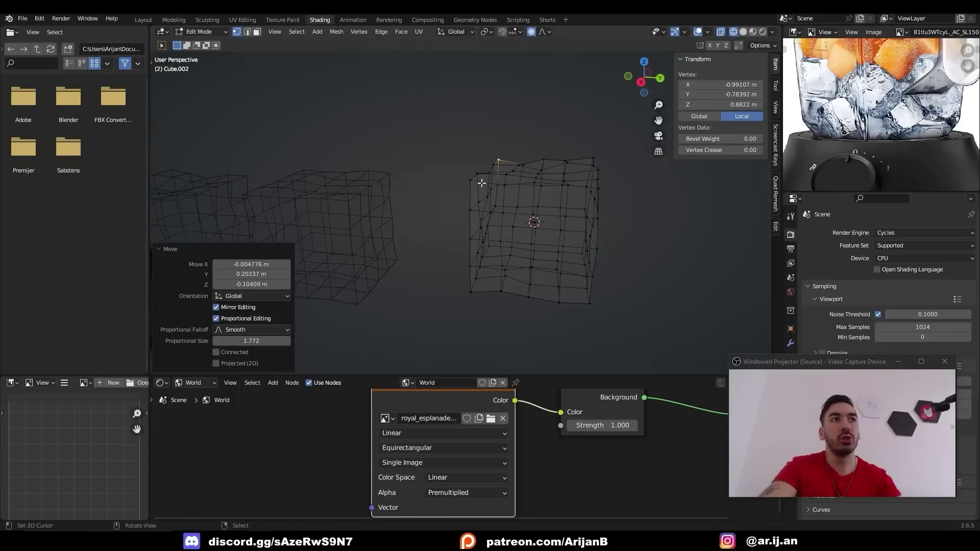
{"action": "right_click_drag", "start_coordinate": [527, 283], "coordinate": [511, 284]}
{"action": "right_click_drag", "start_coordinate": [586, 181], "coordinate": [580, 182]}
{"action": "right_click_drag", "start_coordinate": [587, 286], "coordinate": [574, 282]}
{"action": "middle_click_drag", "start_coordinate": [496, 269], "coordinate": [675, 274], "text": "shift"}
{"action": "key", "text": "Tab"}
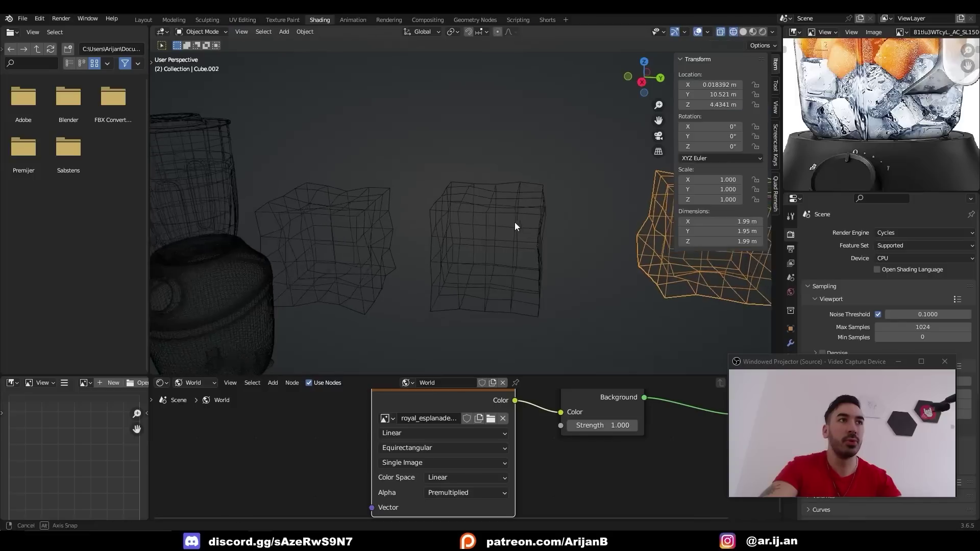
Scale down the whole mesh of the middle cube and flatten it along Z to a height of about 1.59 m.
{"action": "scroll", "coordinate": [498, 215], "scroll_direction": "down", "scroll_amount": 2}
{"action": "scroll", "coordinate": [487, 208], "scroll_direction": "up", "scroll_amount": 3}
{"action": "left_click", "coordinate": [463, 183]}
{"action": "key", "text": "Tab"}
{"action": "key", "text": "a"}
{"action": "key", "text": "s"}
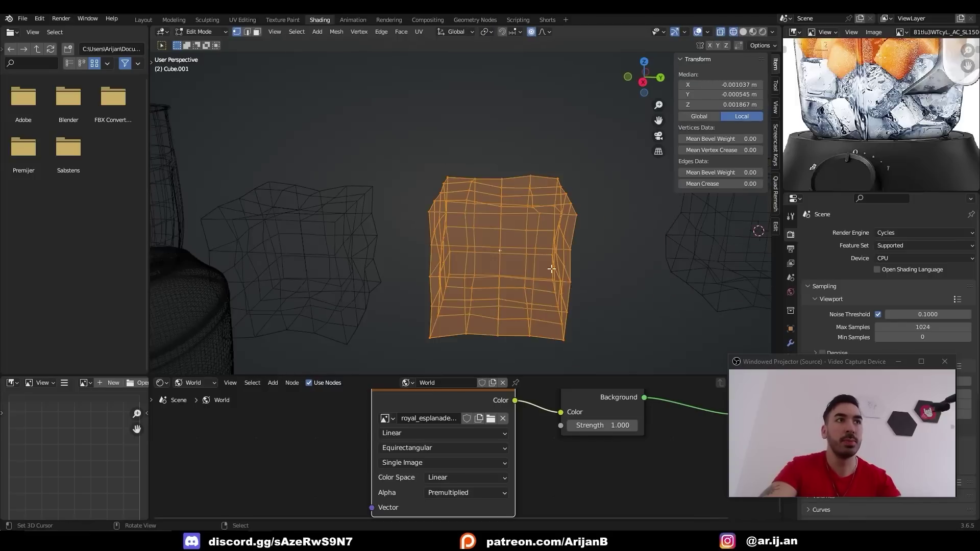
{"action": "left_click", "coordinate": [570, 324]}
{"action": "key", "text": "s"}
{"action": "key", "text": "z"}
{"action": "left_click", "coordinate": [562, 321]}
{"action": "key", "text": "Tab"}
Adjust the shape of the cube nearest the blender with a proportional move and return to solid shading in Object Mode.
{"action": "middle_click_drag", "start_coordinate": [328, 245], "coordinate": [435, 245], "text": "shift"}
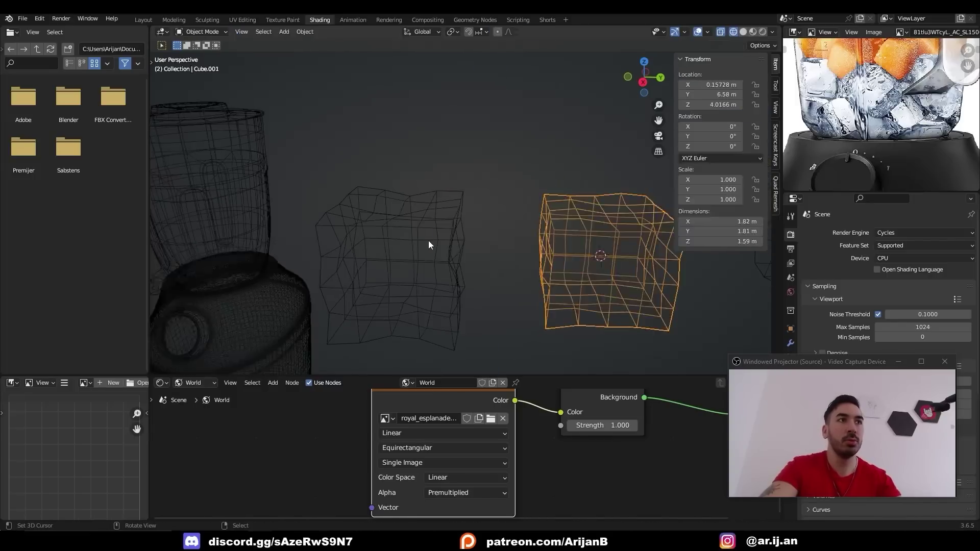
{"action": "left_click", "coordinate": [435, 244]}
{"action": "key", "text": "Tab"}
{"action": "key", "text": "g"}
{"action": "left_click", "coordinate": [478, 317]}
{"action": "scroll", "coordinate": [480, 301], "scroll_direction": "down", "scroll_amount": 5}
{"action": "key", "text": "shift+z"}
{"action": "mouse_move", "coordinate": [511, 275]}
{"action": "middle_mouse_down"}
{"action": "mouse_move", "coordinate": [483, 273]}
{"action": "mouse_move", "coordinate": [511, 285]}
{"action": "middle_mouse_up"}
{"action": "key", "text": "Tab"}
{"action": "scroll", "coordinate": [511, 285], "scroll_direction": "up", "scroll_amount": 2}
{"action": "scroll", "coordinate": [553, 233], "scroll_direction": "down", "scroll_amount": 2}
{"action": "middle_click_drag", "start_coordinate": [553, 232], "coordinate": [441, 255], "text": "shift"}
{"action": "scroll", "coordinate": [440, 256], "scroll_direction": "up", "scroll_amount": 1}
Give each of the three distorted cubes a level 2 Subdivision Surface and shade them smooth.
{"action": "key", "text": "ctrl+2"}
{"action": "right_click", "coordinate": [499, 246]}
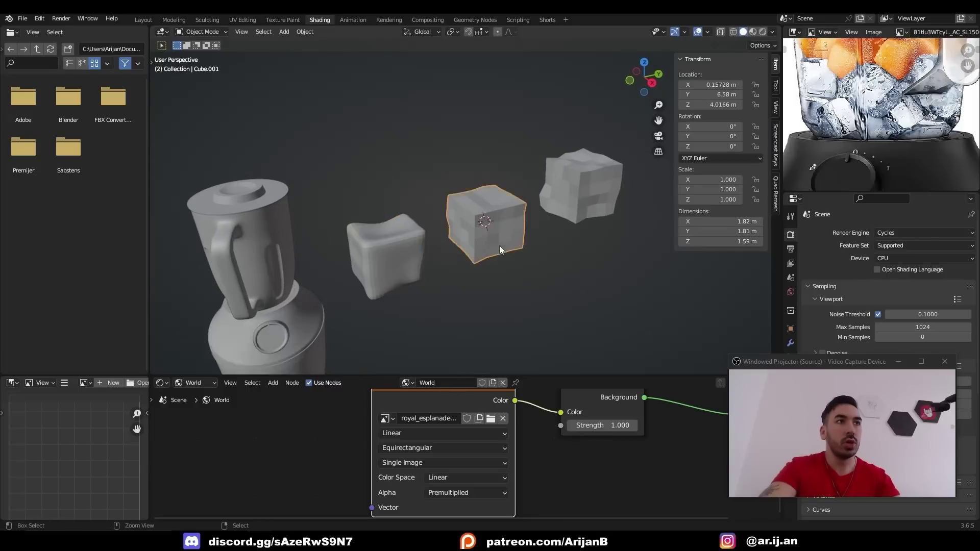
{"action": "key", "text": "ctrl+2"}
{"action": "right_click", "coordinate": [588, 188]}
{"action": "key", "text": "ctrl+2"}
{"action": "left_click", "coordinate": [305, 31]}
{"action": "left_click", "coordinate": [309, 258]}
{"action": "right_click", "coordinate": [464, 225]}
{"action": "right_click", "coordinate": [396, 238], "text": "shift"}
{"action": "left_click", "coordinate": [305, 31]}
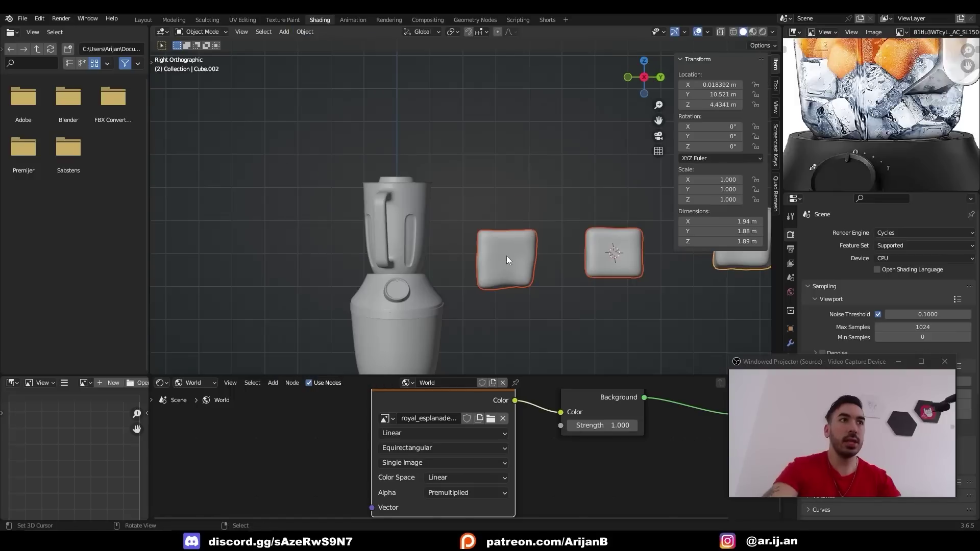
Shrink the first ice cube and move it into the blender jug using a wireframe side view.
{"action": "key", "text": "g"}
{"action": "left_click", "coordinate": [484, 243]}
{"action": "right_click", "coordinate": [483, 236]}
{"action": "key", "text": "shift+z"}
{"action": "scroll", "coordinate": [483, 236], "scroll_direction": "up", "scroll_amount": 2}
{"action": "key", "text": "s"}
{"action": "left_click", "coordinate": [523, 285]}
{"action": "key", "text": "g"}
{"action": "left_click", "coordinate": [421, 298]}
Scale the ice cube to about 0.233, seat it low in the jug and tilt it about 3° around X.
{"action": "scroll", "coordinate": [434, 309], "scroll_direction": "up", "scroll_amount": 3}
{"action": "middle_click_drag", "start_coordinate": [445, 321], "coordinate": [480, 261], "text": "shift"}
{"action": "key", "text": "s"}
{"action": "left_click", "coordinate": [443, 281]}
{"action": "middle_click_drag", "start_coordinate": [444, 294], "coordinate": [494, 266], "text": "shift"}
{"action": "key", "text": "s"}
{"action": "left_click", "coordinate": [482, 267]}
{"action": "left_click", "coordinate": [485, 284]}
{"action": "key", "text": "r"}
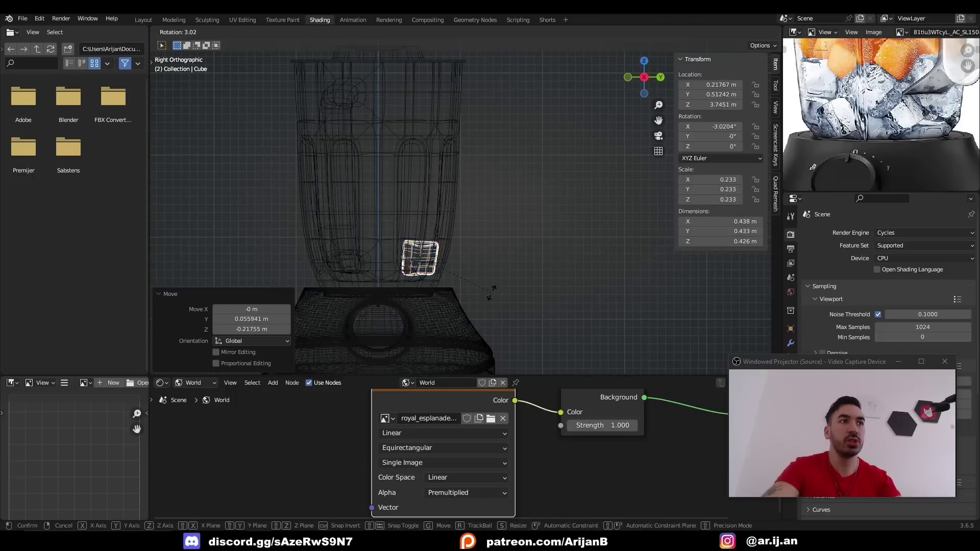
{"action": "left_click", "coordinate": [492, 291]}
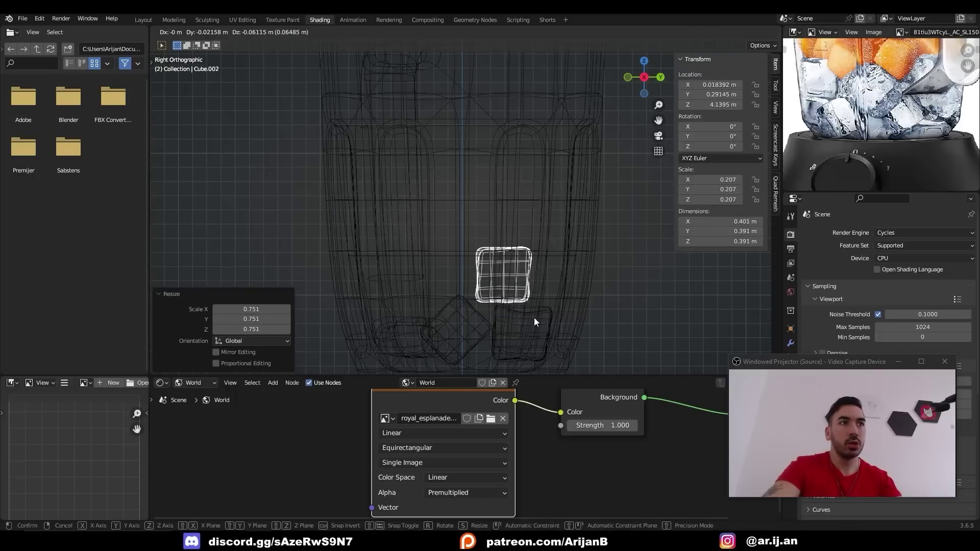
Position the ice cube scaled to 0.207 above the lower ones in the jug, tilted about 14° around X.
{"action": "left_click", "coordinate": [534, 322]}
{"action": "key", "text": "r"}
{"action": "left_click", "coordinate": [548, 308]}
{"action": "key", "text": "g"}
{"action": "left_click", "coordinate": [541, 305]}
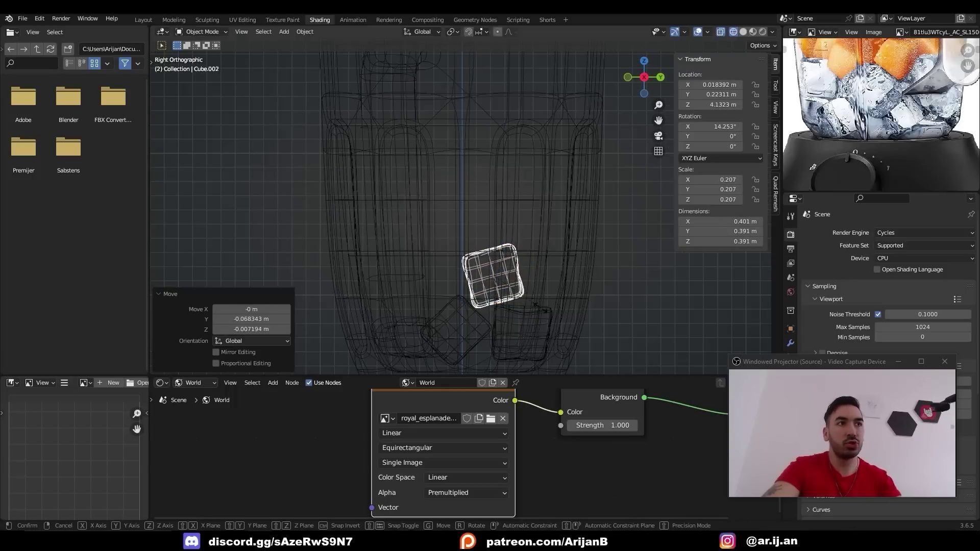
{"action": "scroll", "coordinate": [501, 241], "scroll_direction": "down", "scroll_amount": 2}
{"action": "left_click", "coordinate": [472, 282]}
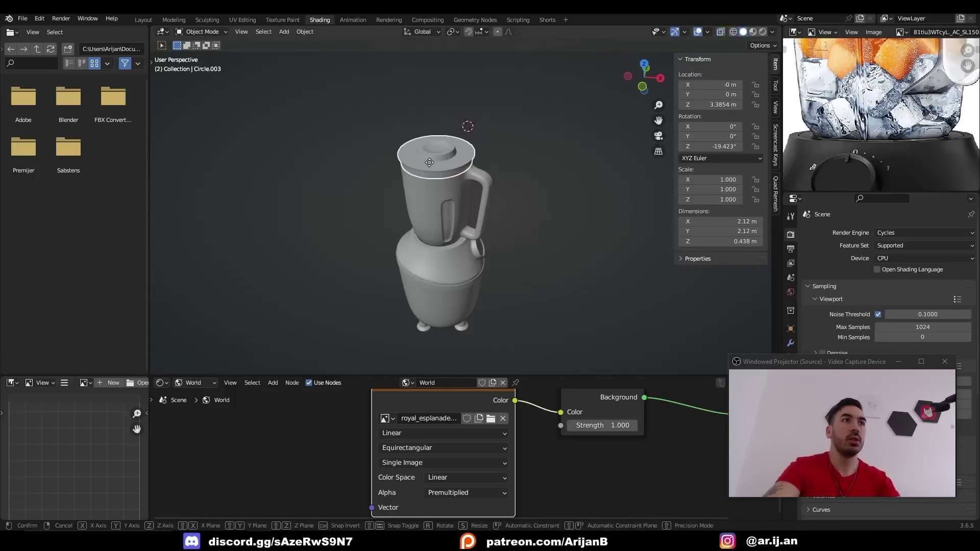
Move the jug lid 2 m along the X axis to open the top of the jug.
{"action": "key", "text": "g"}
{"action": "key", "text": "x"}
{"action": "key", "text": "2"}
{"action": "key", "text": "Return"}
Duplicate an ice cube inside the jug and rotate the copy around the Z axis.
{"action": "middle_click_drag", "start_coordinate": [516, 178], "coordinate": [482, 236]}
{"action": "scroll", "coordinate": [577, 259], "scroll_direction": "up", "scroll_amount": 6}
{"action": "right_click", "coordinate": [587, 272]}
{"action": "scroll", "coordinate": [482, 236], "scroll_direction": "up", "scroll_amount": 2}
{"action": "key", "text": "shift+d"}
{"action": "left_click", "coordinate": [509, 321]}
{"action": "key", "text": "r"}
{"action": "key", "text": "z"}
{"action": "left_click", "coordinate": [525, 305]}
Spread the ice cube copies across the bottom of the jug, moving them horizontally with Z locked.
{"action": "mouse_move", "coordinate": [525, 305]}
{"action": "middle_mouse_down"}
{"action": "mouse_move", "coordinate": [497, 283]}
{"action": "mouse_move", "coordinate": [477, 210]}
{"action": "mouse_move", "coordinate": [473, 246]}
{"action": "mouse_move", "coordinate": [455, 262]}
{"action": "mouse_move", "coordinate": [434, 242]}
{"action": "mouse_move", "coordinate": [442, 228]}
{"action": "mouse_move", "coordinate": [516, 275]}
{"action": "middle_mouse_up"}
{"action": "key", "text": "shift+z"}
{"action": "key", "text": "shift+z"}
{"action": "key", "text": "shift+z"}
{"action": "key", "text": "g"}
{"action": "left_click", "coordinate": [454, 250]}
{"action": "key", "text": "shift+z"}
{"action": "left_click", "coordinate": [518, 278]}
{"action": "left_click", "coordinate": [468, 235]}
{"action": "key", "text": "g"}
{"action": "key", "text": "shift+z"}
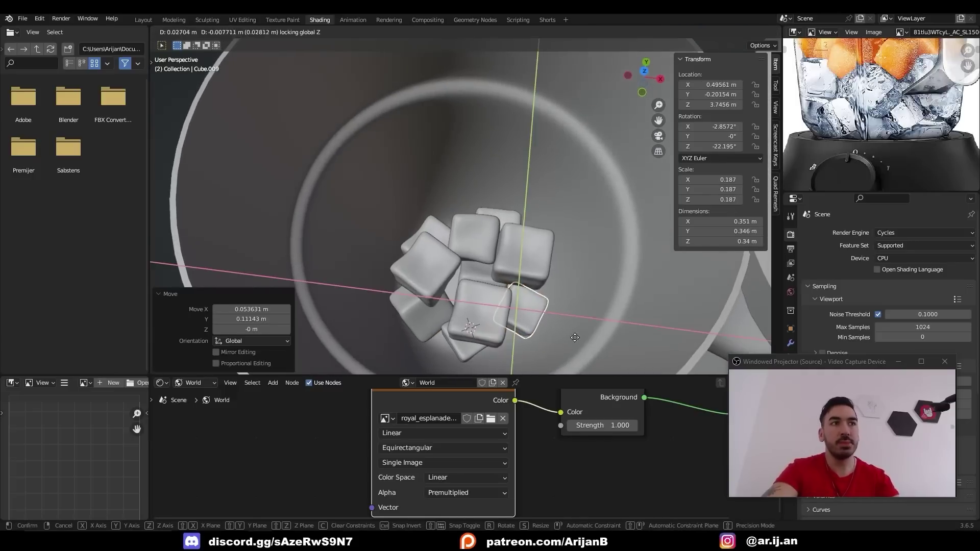
{"action": "left_click", "coordinate": [575, 338]}
Place the 0.187-scale ice cube at the bottom of the jug and duplicate a cube for the upper layer.
{"action": "left_click", "coordinate": [471, 240]}
{"action": "key", "text": "shift+z"}
{"action": "mouse_move", "coordinate": [414, 292]}
{"action": "middle_mouse_down"}
{"action": "mouse_move", "coordinate": [432, 223]}
{"action": "mouse_move", "coordinate": [454, 214]}
{"action": "mouse_move", "coordinate": [473, 177]}
{"action": "middle_mouse_up"}
{"action": "scroll", "coordinate": [454, 214], "scroll_direction": "down", "scroll_amount": 2}
{"action": "key", "text": "shift+d"}
{"action": "left_click", "coordinate": [462, 178]}
Position the ice cube copy scaled to 0.225 near the jug wall and rotate it around the Z axis.
{"action": "key", "text": "g"}
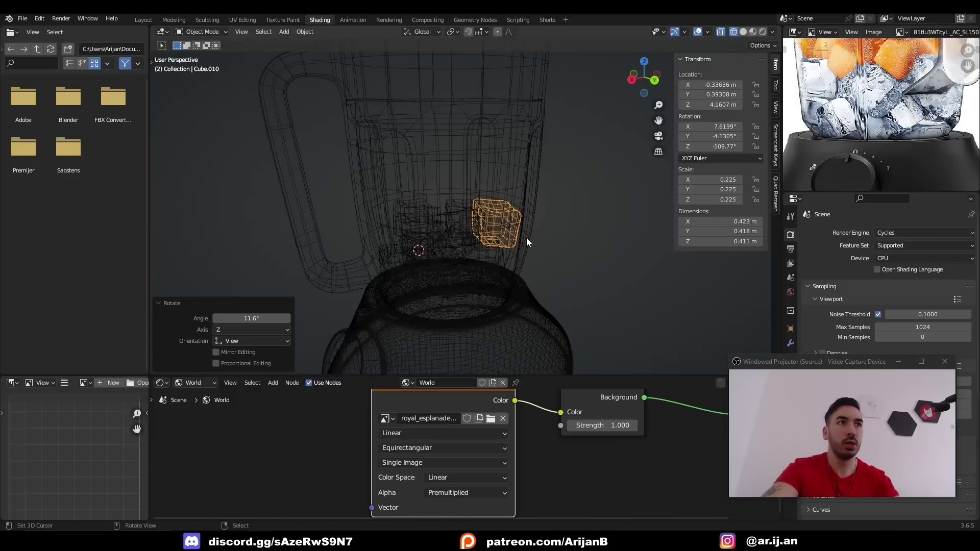
{"action": "key", "text": "r"}
{"action": "key", "text": "z"}
{"action": "left_click", "coordinate": [532, 240]}
{"action": "key", "text": "g"}
{"action": "left_click", "coordinate": [534, 252]}
Inspect the ice cube pile inside the jug in rendered and material preview shading, and save the file.
{"action": "mouse_move", "coordinate": [510, 255]}
{"action": "middle_mouse_down"}
{"action": "mouse_move", "coordinate": [498, 279]}
{"action": "mouse_move", "coordinate": [434, 288]}
{"action": "middle_mouse_up"}
{"action": "key", "text": "shift+z"}
{"action": "key", "text": "shift+z"}
{"action": "left_click", "coordinate": [423, 239]}
{"action": "key", "text": "shift+z"}
{"action": "mouse_move", "coordinate": [423, 239]}
{"action": "middle_mouse_down"}
{"action": "mouse_move", "coordinate": [449, 253]}
{"action": "mouse_move", "coordinate": [441, 274]}
{"action": "middle_mouse_up"}
{"action": "scroll", "coordinate": [449, 260], "scroll_direction": "up", "scroll_amount": 2}
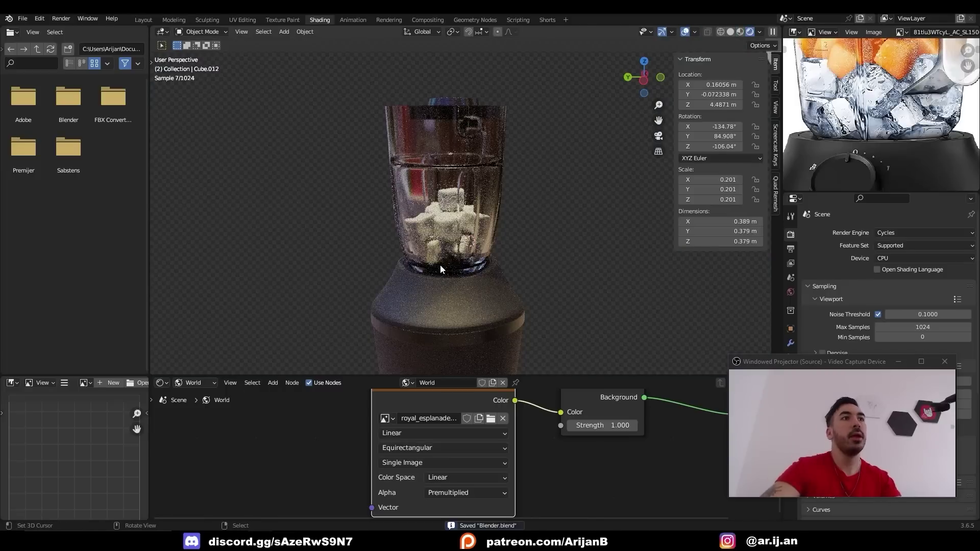
{"action": "scroll", "coordinate": [537, 259], "scroll_direction": "up", "scroll_amount": 2}
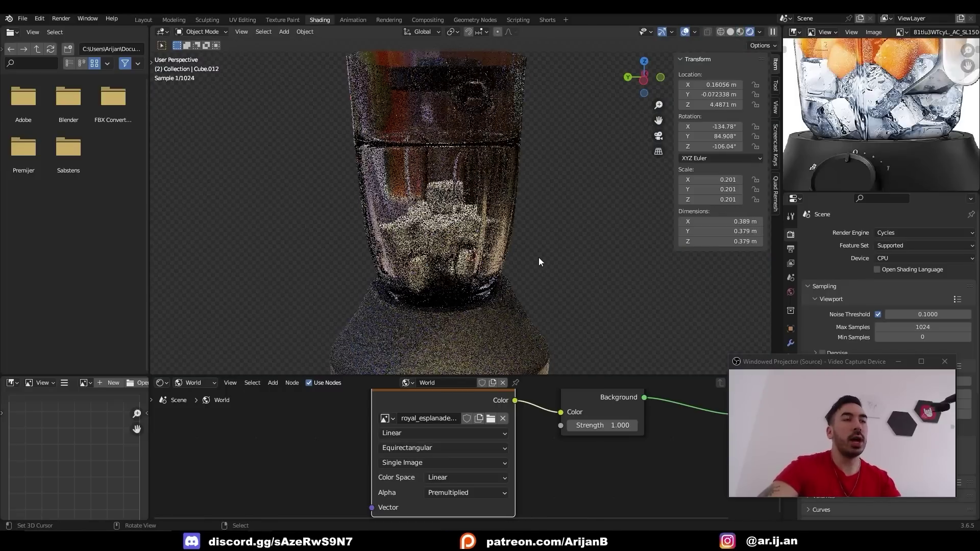
{"action": "key", "text": "z"}
{"action": "mouse_move", "coordinate": [504, 259]}
{"action": "middle_mouse_down"}
{"action": "mouse_move", "coordinate": [490, 333]}
{"action": "mouse_move", "coordinate": [491, 323]}
{"action": "middle_mouse_up"}
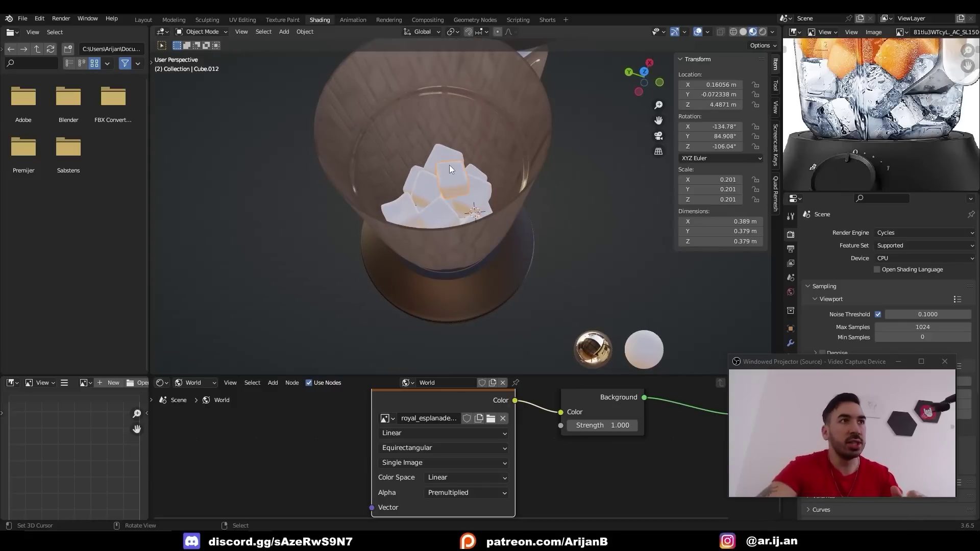
{"action": "key", "text": "ctrl+s"}
Give the top ice cube's material high transmission, a roughness of 0.082 and a pale blue base color with hue 0.559.
{"action": "key", "text": "shift+z"}
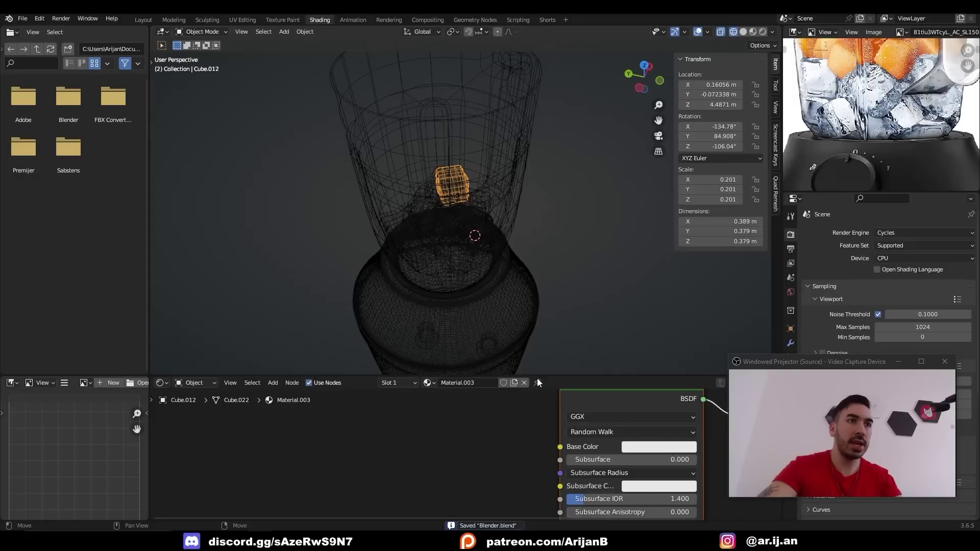
{"action": "left_click_drag", "start_coordinate": [537, 377], "coordinate": [506, 265]}
{"action": "middle_click_drag", "start_coordinate": [502, 373], "coordinate": [332, 329]}
{"action": "middle_click_drag", "start_coordinate": [391, 492], "coordinate": [385, 383]}
{"action": "scroll", "coordinate": [384, 383], "scroll_direction": "up", "scroll_amount": 1}
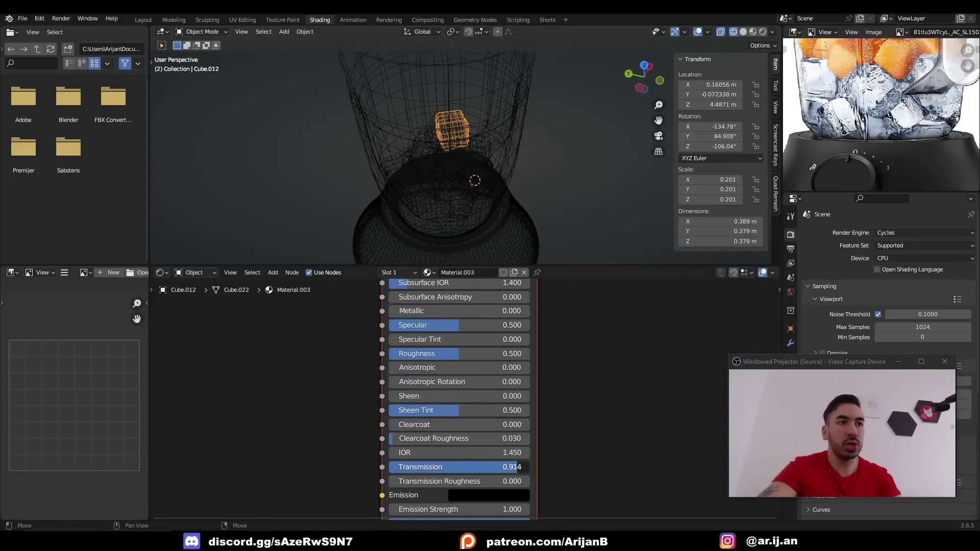
{"action": "middle_click_drag", "start_coordinate": [456, 356], "coordinate": [484, 423]}
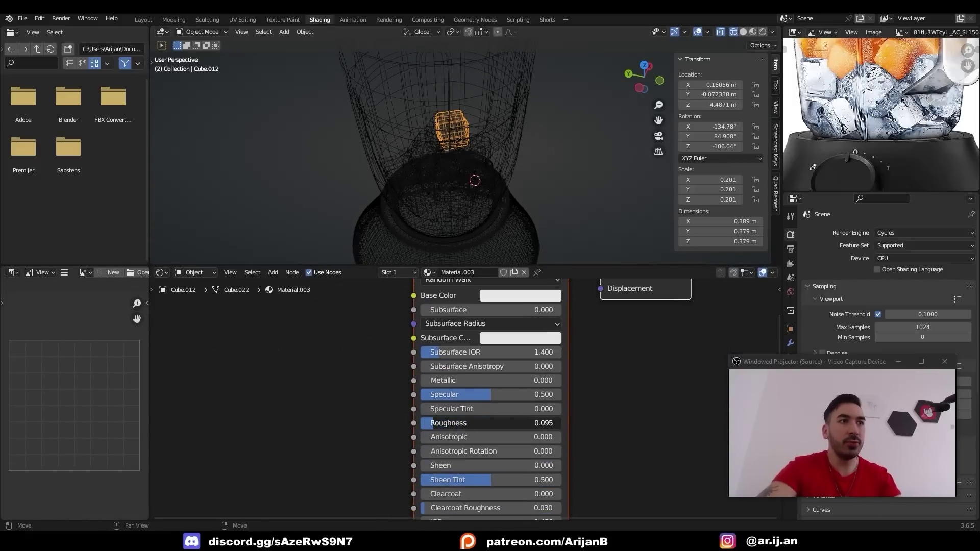
{"action": "key", "text": "shift+z"}
{"action": "left_click", "coordinate": [519, 295]}
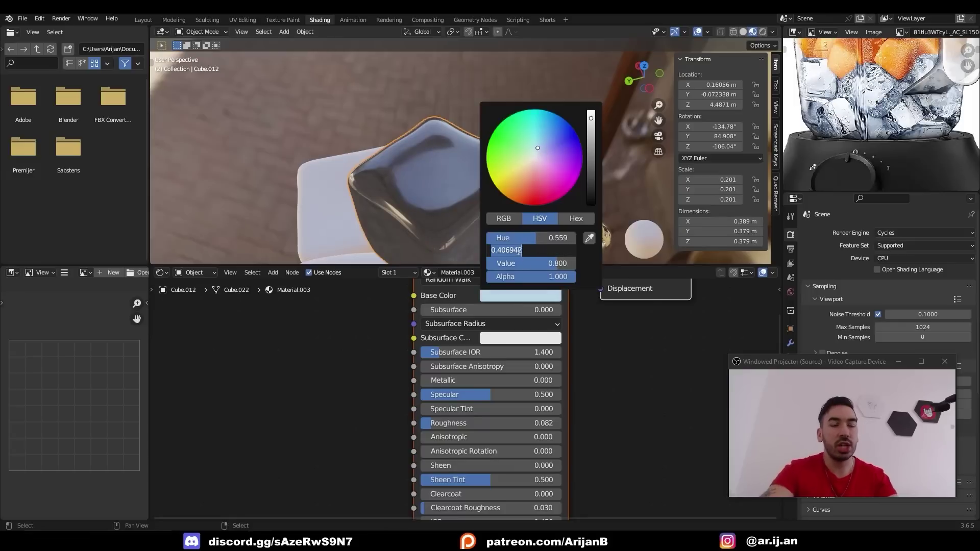
Link the top ice cube's material to all the other ice cubes, keeping the jug out of the selection.
{"action": "scroll", "coordinate": [396, 173], "scroll_direction": "down", "scroll_amount": 4}
{"action": "left_click_drag", "start_coordinate": [378, 103], "coordinate": [514, 171]}
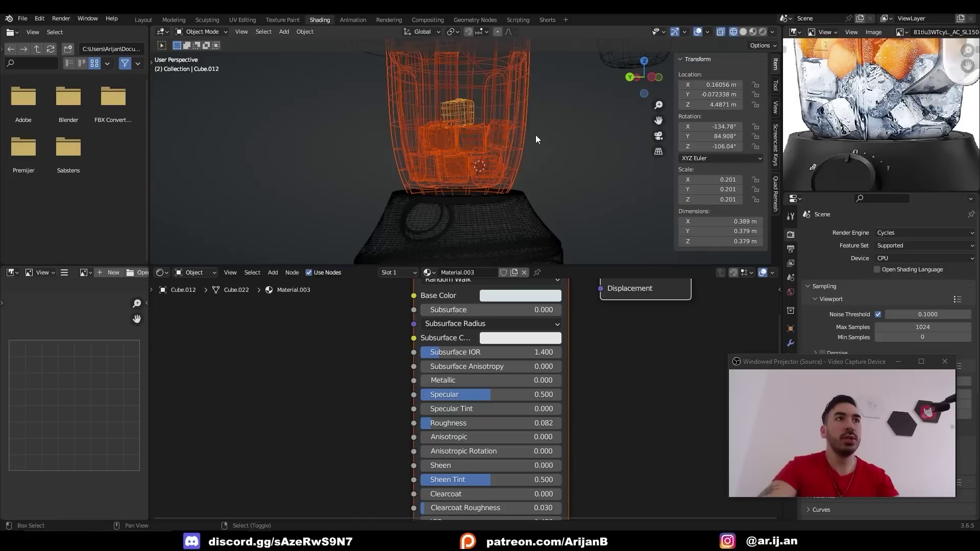
{"action": "left_click", "coordinate": [527, 135], "text": "shift"}
{"action": "left_click", "coordinate": [528, 135], "text": "shift"}
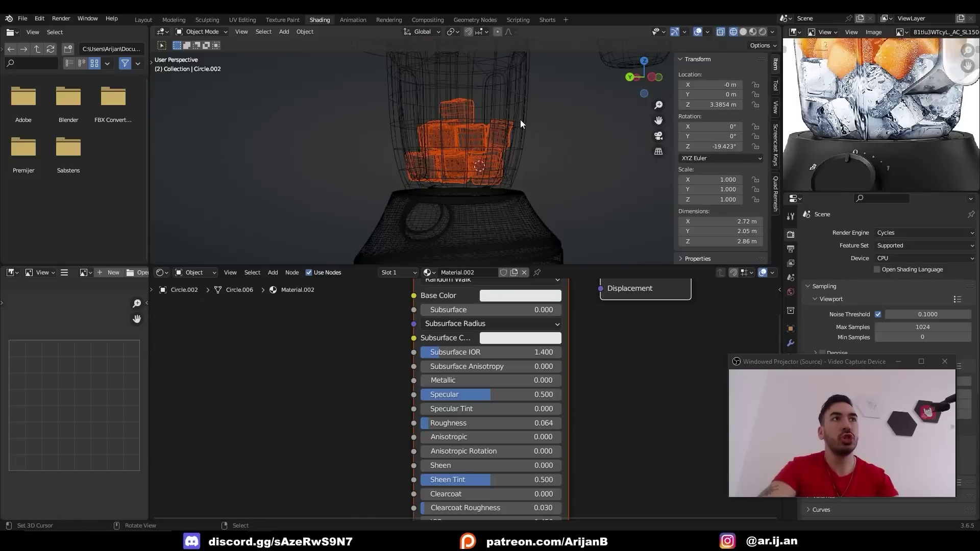
{"action": "middle_click_drag", "start_coordinate": [520, 120], "coordinate": [520, 132], "text": "shift"}
{"action": "scroll", "coordinate": [520, 131], "scroll_direction": "up", "scroll_amount": 2}
{"action": "scroll", "coordinate": [467, 131], "scroll_direction": "up", "scroll_amount": 4}
{"action": "left_click", "coordinate": [491, 176], "text": "shift"}
{"action": "left_click", "coordinate": [491, 175], "text": "shift"}
{"action": "left_click", "coordinate": [491, 178], "text": "shift"}
{"action": "key", "text": "shift+z"}
{"action": "middle_click_drag", "start_coordinate": [484, 164], "coordinate": [446, 161]}
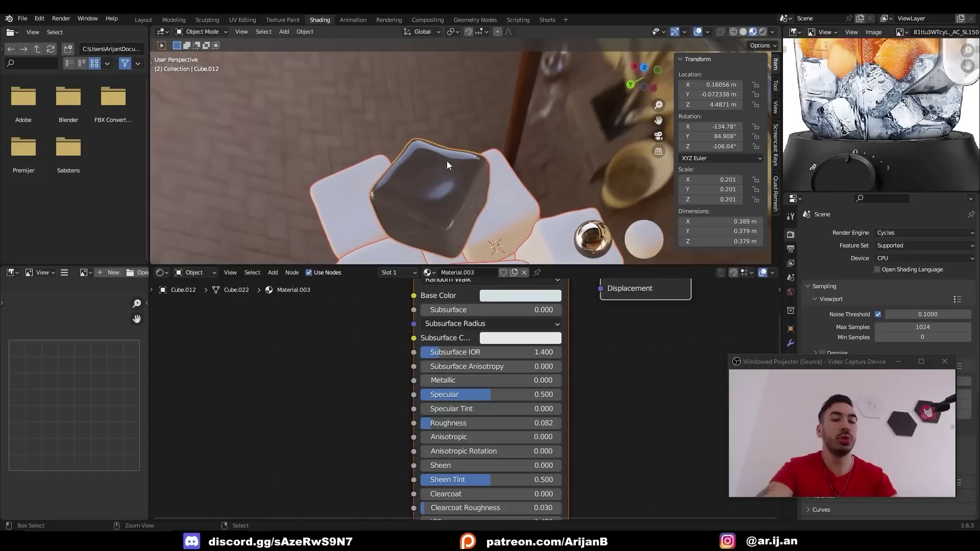
{"action": "key", "text": "ctrl+l"}
{"action": "left_click", "coordinate": [446, 160]}
{"action": "scroll", "coordinate": [453, 169], "scroll_direction": "down", "scroll_amount": 4}
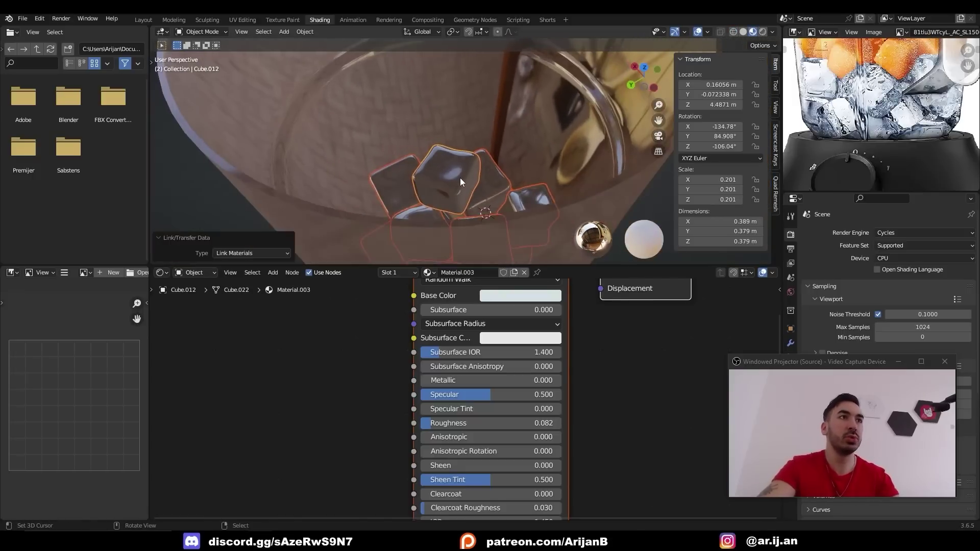
Set the ice cube material's roughness to 0.100.
{"action": "left_click_drag", "start_coordinate": [459, 434], "coordinate": [478, 434]}
{"action": "middle_click_drag", "start_coordinate": [449, 204], "coordinate": [435, 133]}
{"action": "key", "text": "ctrl+z"}
{"action": "key", "text": "shift+z"}
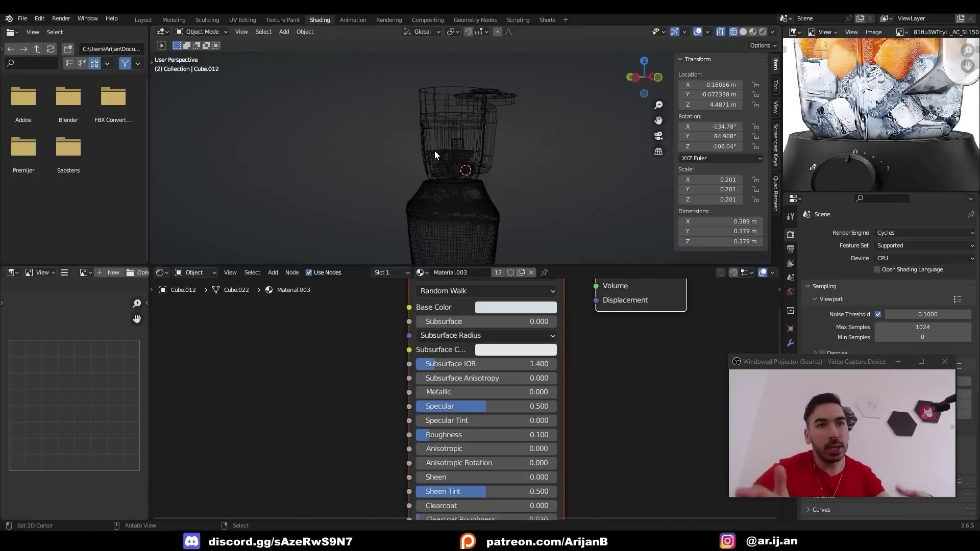
{"action": "scroll", "coordinate": [531, 138], "scroll_direction": "up", "scroll_amount": 2}
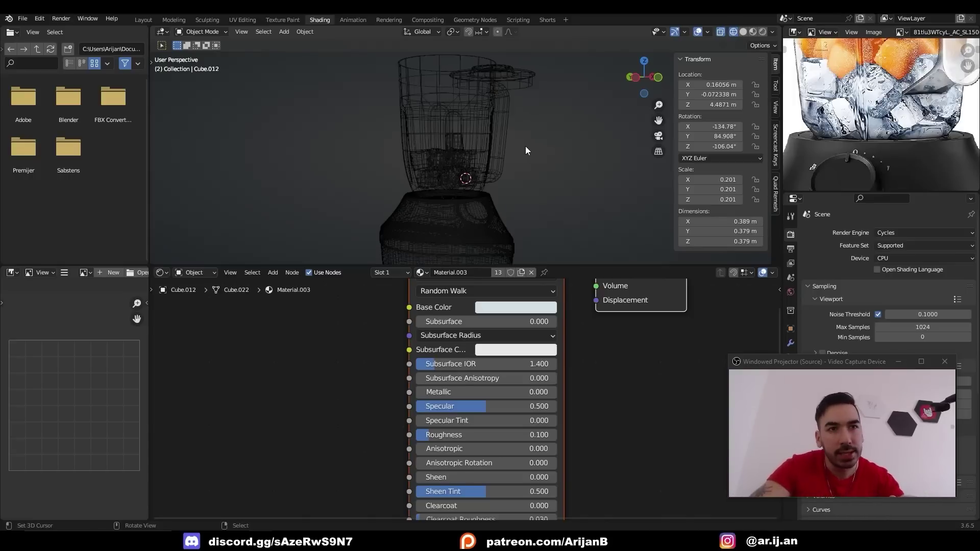
{"action": "mouse_move", "coordinate": [507, 148]}
{"action": "middle_mouse_down"}
{"action": "mouse_move", "coordinate": [516, 218]}
{"action": "mouse_move", "coordinate": [493, 168]}
{"action": "mouse_move", "coordinate": [484, 112]}
{"action": "middle_mouse_up"}
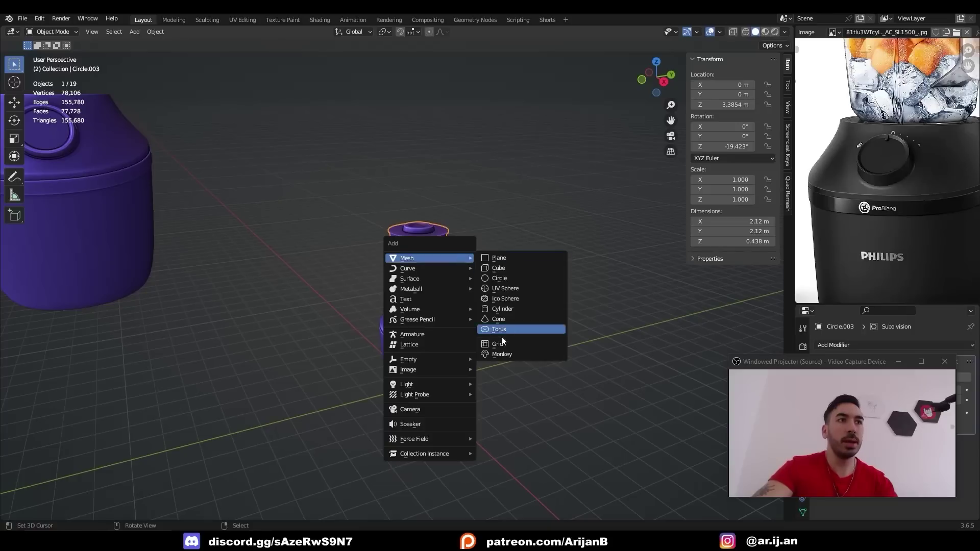
Add an area light scaled to about 4.19 and place it above and in front of the blender, aimed at it.
{"action": "mouse_move", "coordinate": [437, 384]}
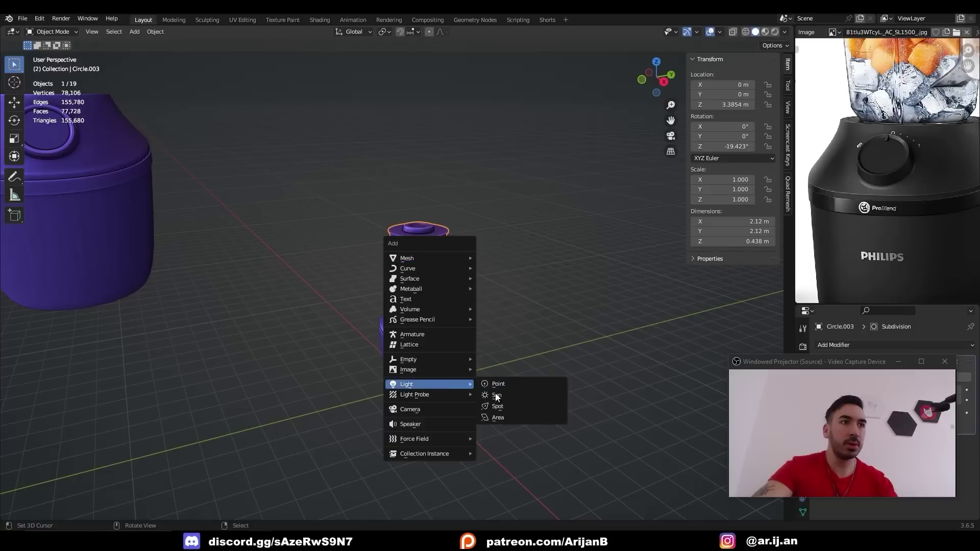
{"action": "left_click", "coordinate": [501, 414]}
{"action": "middle_click_drag", "start_coordinate": [501, 415], "coordinate": [452, 367]}
{"action": "key", "text": "s"}
{"action": "left_click", "coordinate": [482, 345]}
{"action": "key", "text": "shift+s"}
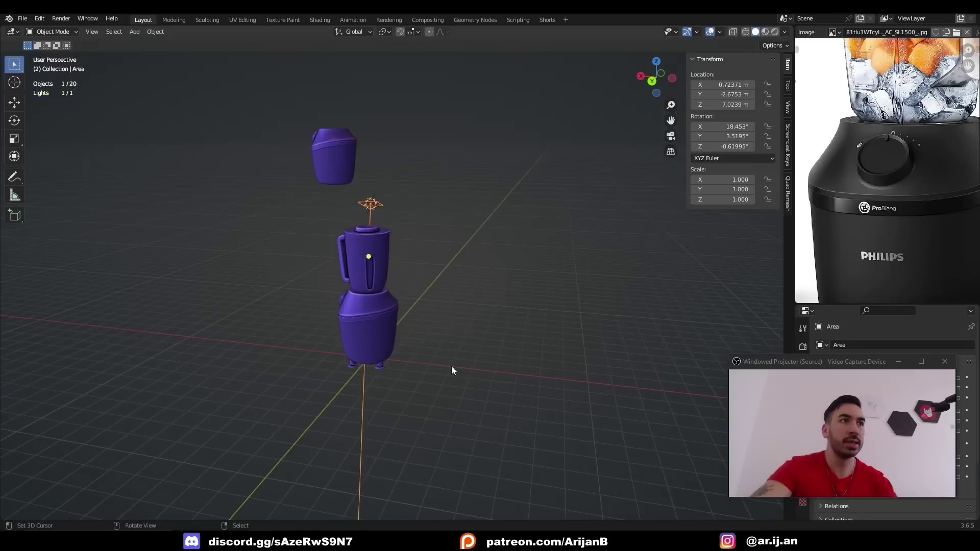
{"action": "middle_click_drag", "start_coordinate": [451, 366], "coordinate": [387, 306]}
{"action": "key", "text": "g"}
{"action": "left_click", "coordinate": [403, 319]}
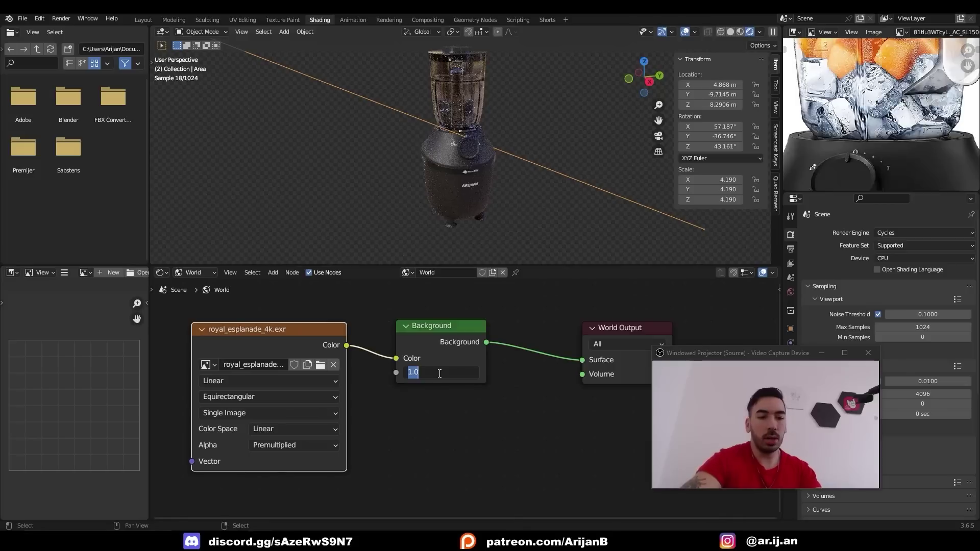
Set the world background strength to 1.5.
{"action": "type", "text": ".5"}
{"action": "key", "text": "Return"}
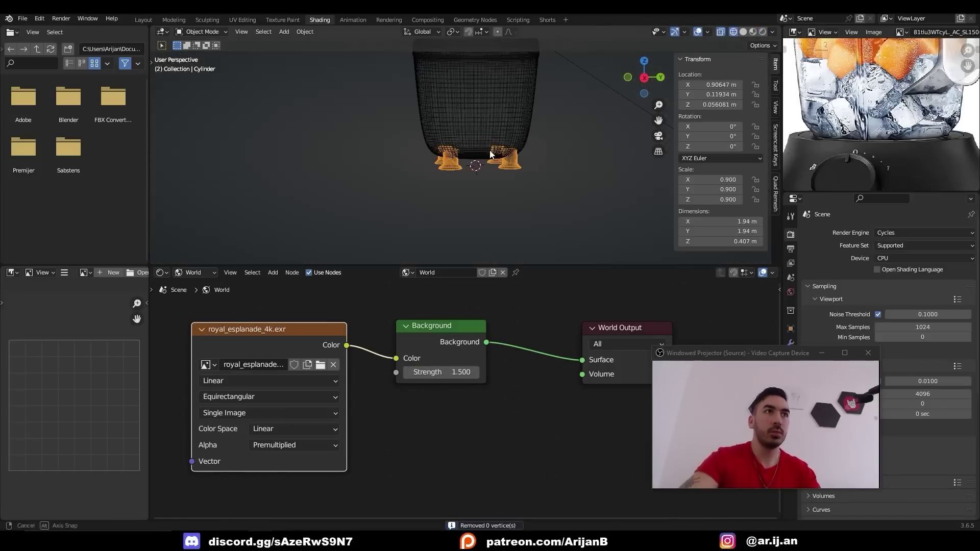
Add a plane under the blender's feet and scale it up to a floor about 61.5 m wide.
{"action": "key", "text": "shift+a"}
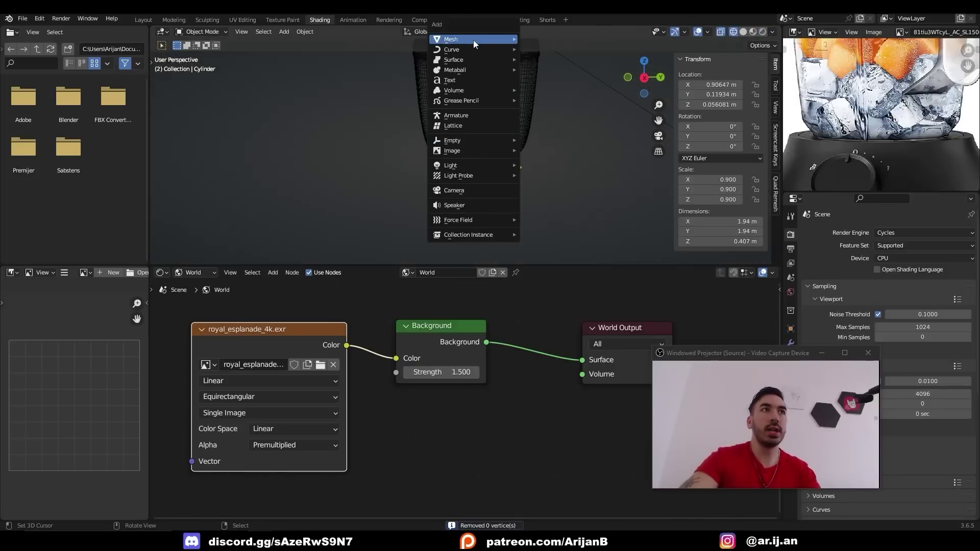
{"action": "left_click", "coordinate": [535, 40]}
{"action": "key", "text": "s"}
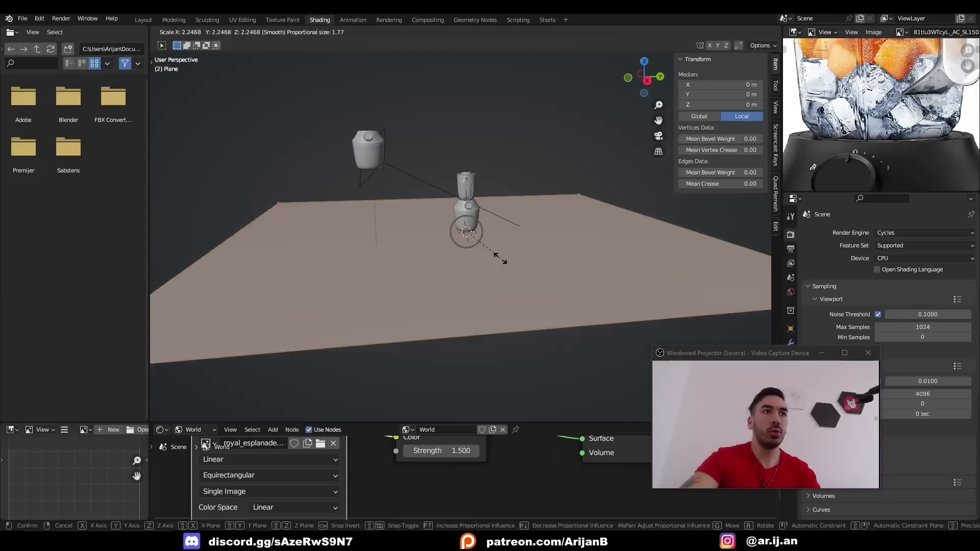
{"action": "left_click", "coordinate": [505, 264]}
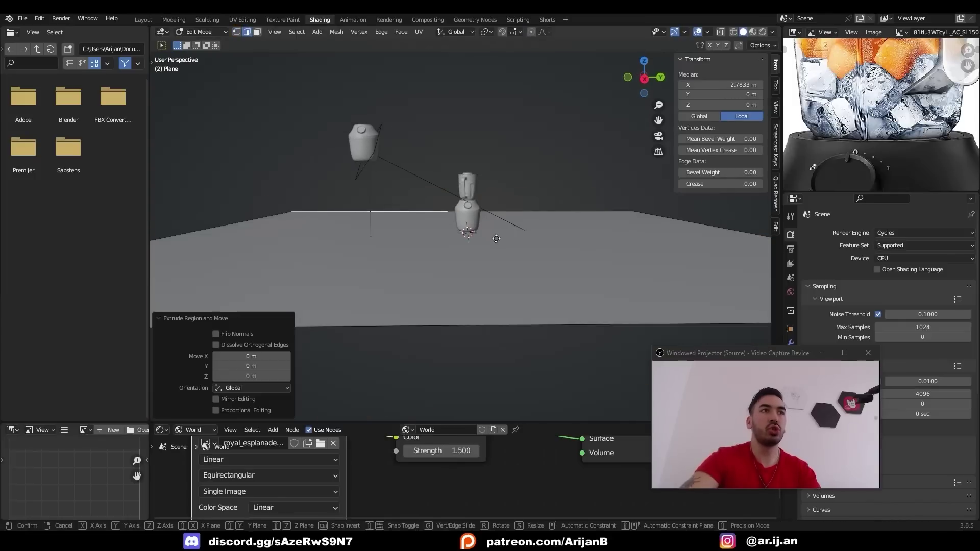
Extrude the plane's rear edge about 25 m up along Z to form a backdrop wall.
{"action": "key", "text": "z"}
{"action": "left_click", "coordinate": [499, 94]}
{"action": "key", "text": "Tab"}
{"action": "middle_click_drag", "start_coordinate": [487, 173], "coordinate": [474, 195]}
{"action": "scroll", "coordinate": [474, 194], "scroll_direction": "up", "scroll_amount": 1}
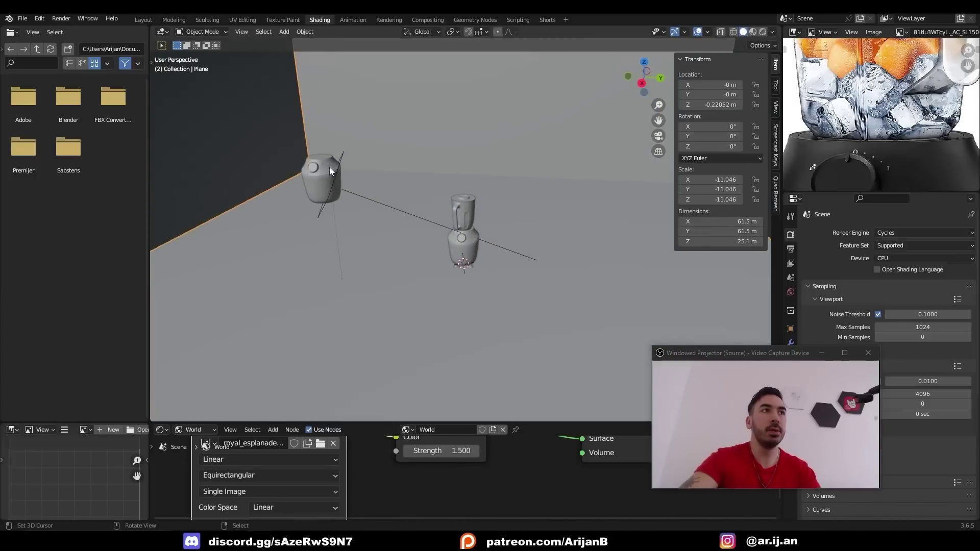
Add a camera and align it to the right orthographic view, facing the blender.
{"action": "key", "text": "KP_3"}
{"action": "key", "text": "shift+a"}
{"action": "left_click", "coordinate": [393, 385]}
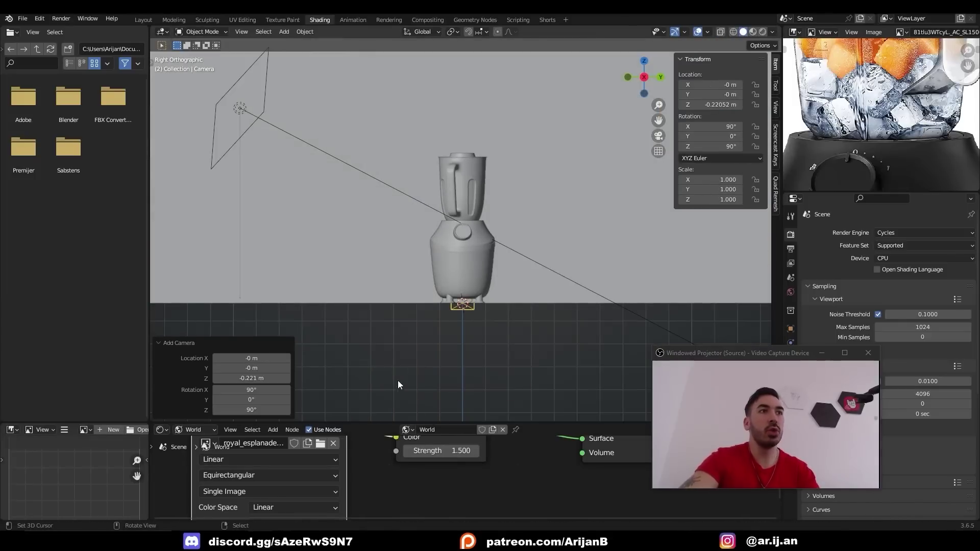
{"action": "key", "text": "ctrl+alt+KP_0"}
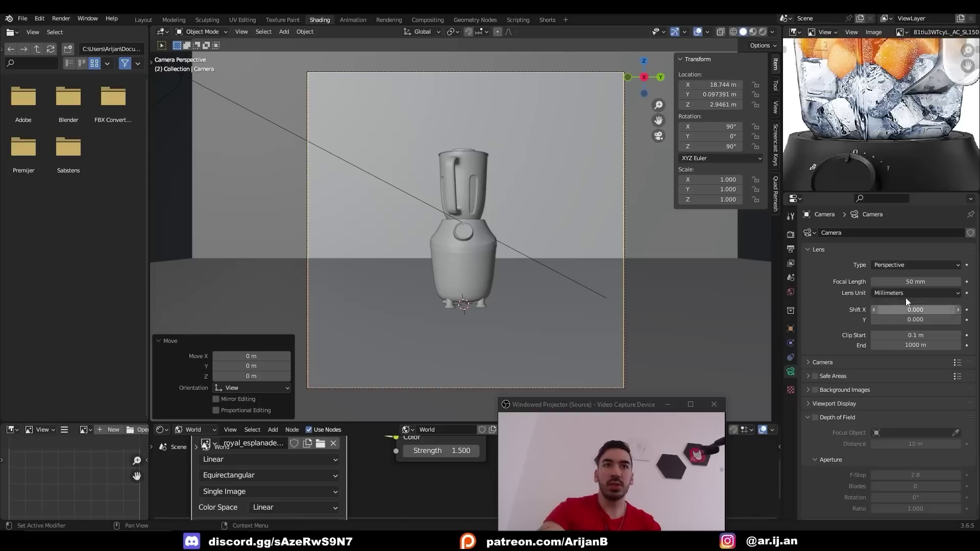
Set the camera's focal length to 91 mm and raise the camera about 1.03 m along Z.
{"action": "left_click_drag", "start_coordinate": [906, 281], "coordinate": [947, 281]}
{"action": "key", "text": "g"}
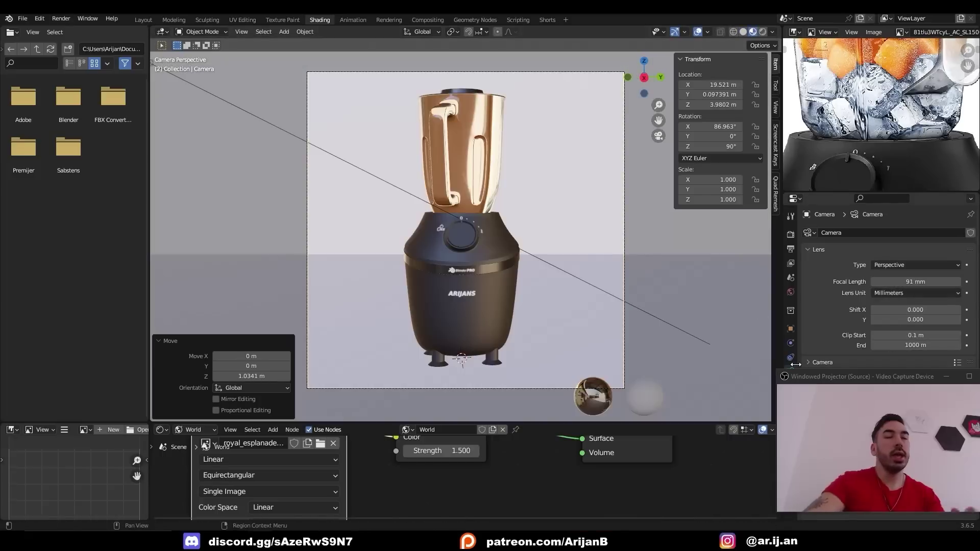